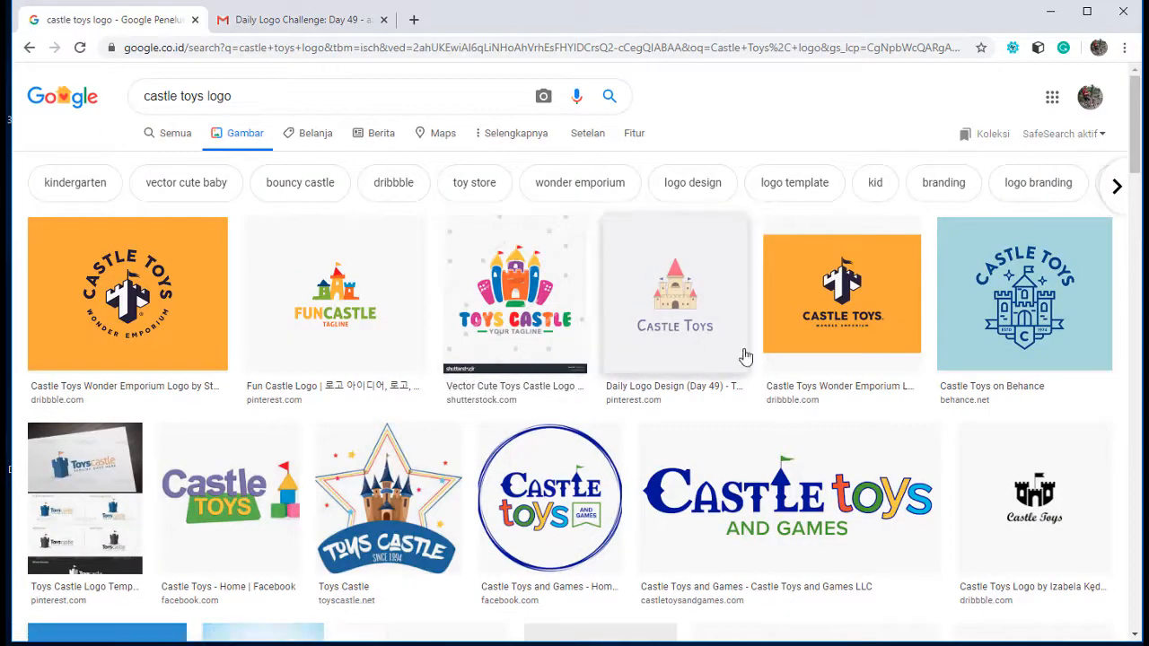
Narrow the castle toys logo image results to the daily logo challenge suggestion.
scroll(844, 378, down, 2)
scroll(713, 385, up, 2)
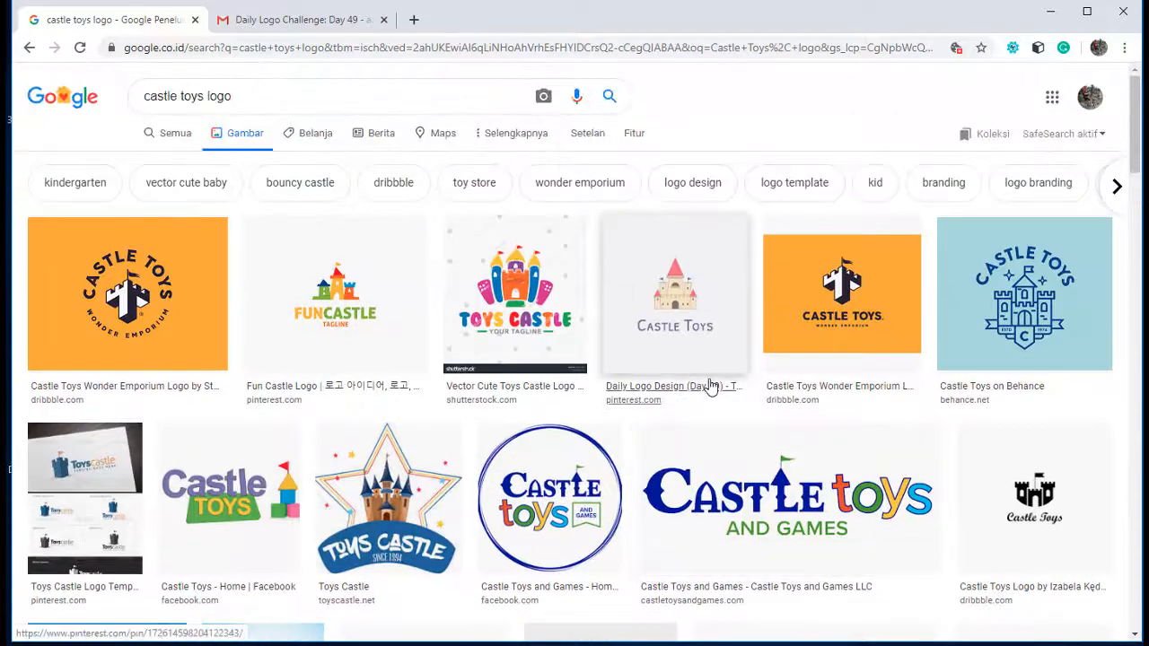
click(1113, 187)
scroll(888, 326, down, 2)
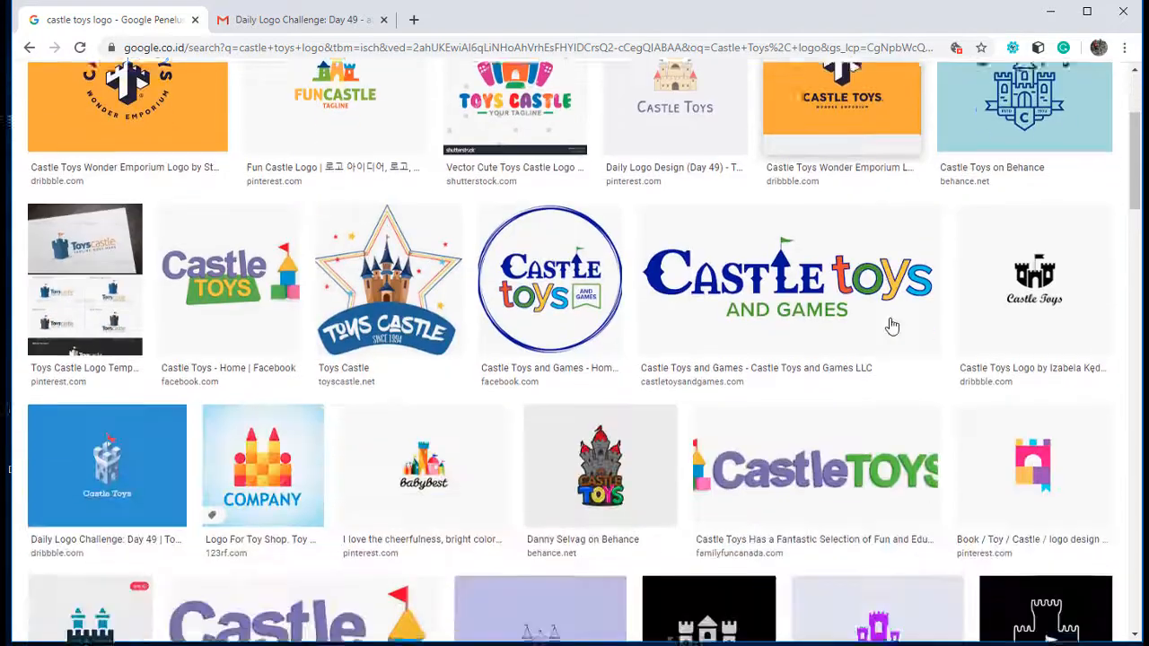
scroll(888, 326, up, 2)
click(698, 184)
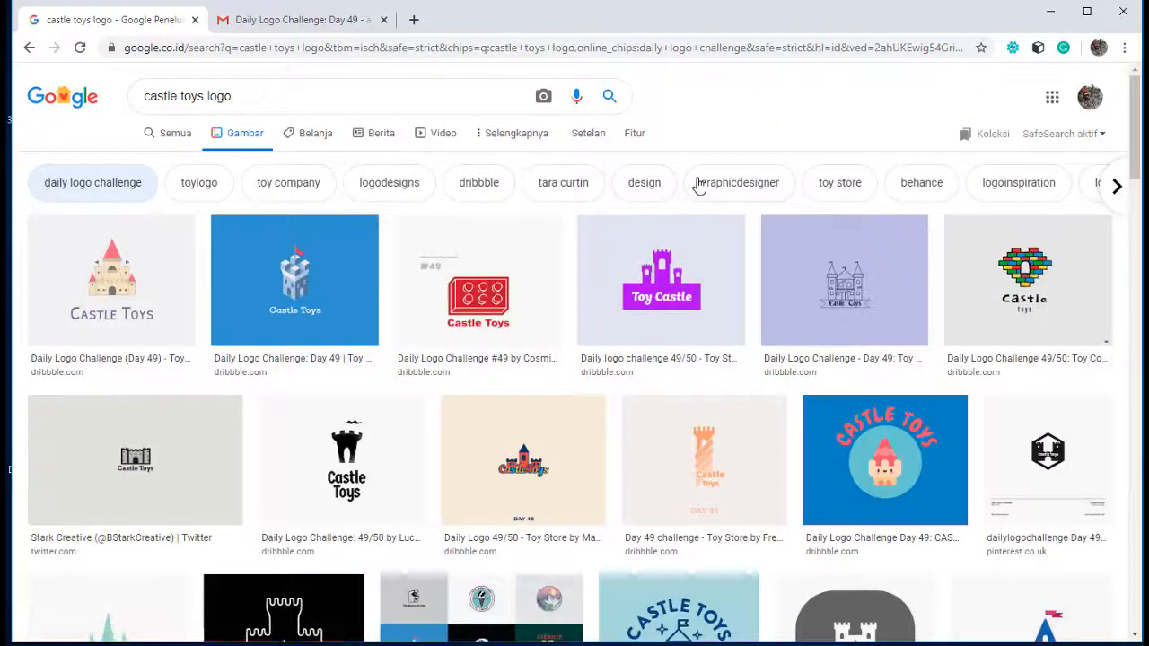
Examine the daily logo challenge results for Castle Toys logo ideas and styles.
scroll(782, 332, down, 1)
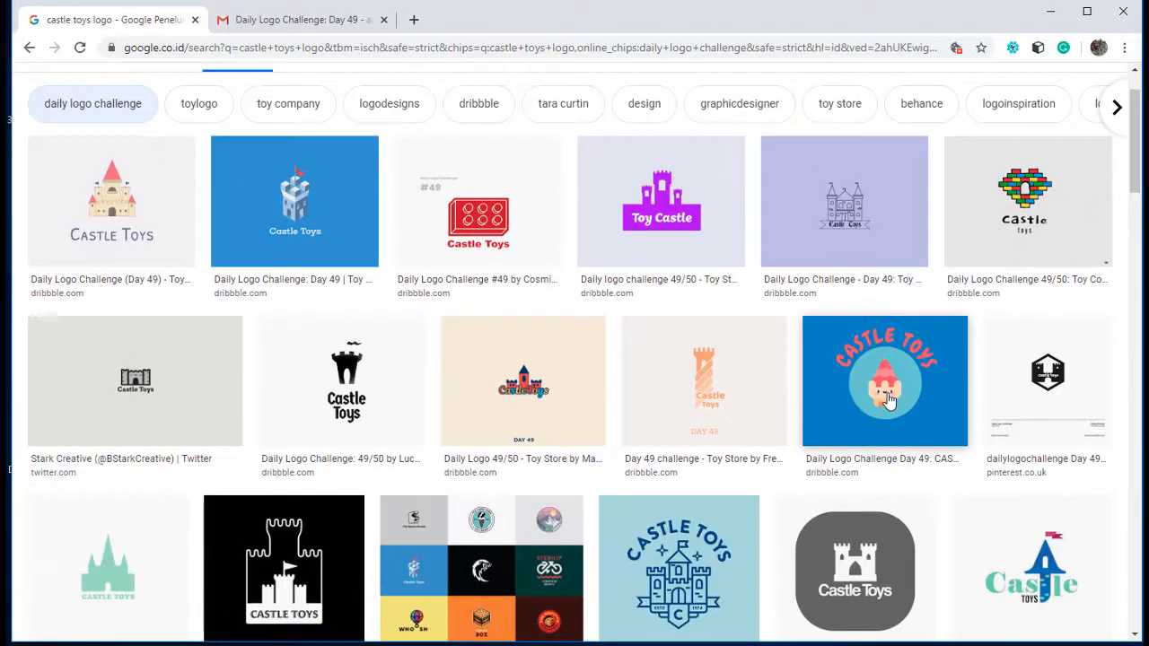
scroll(887, 401, down, 5)
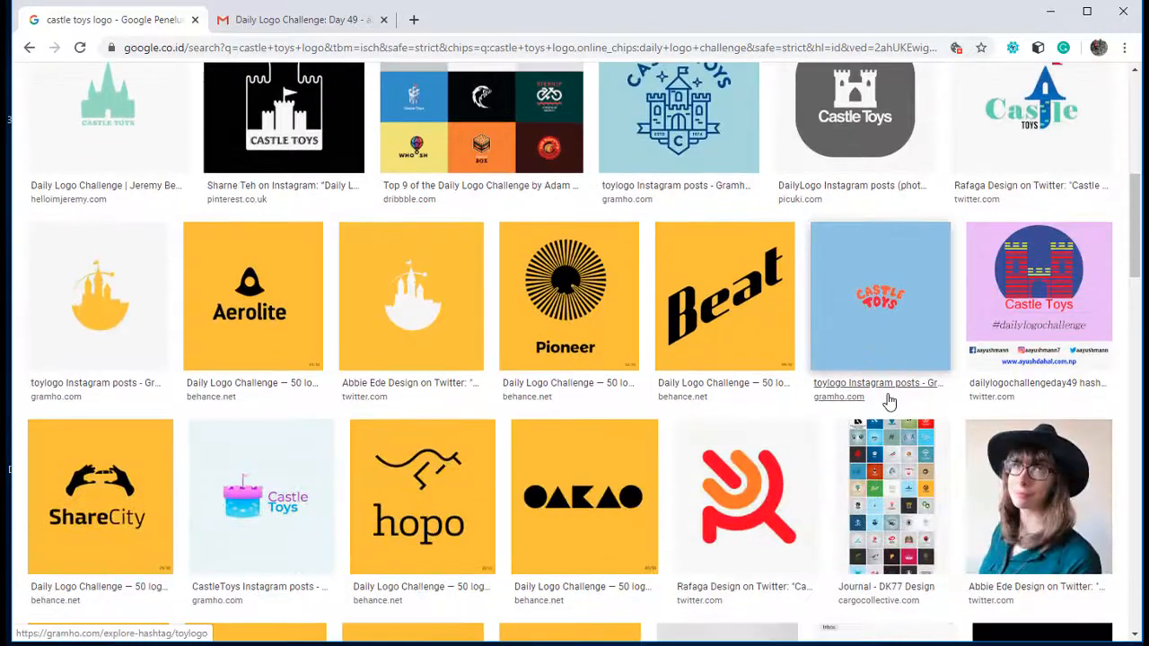
scroll(503, 370, down, 2)
scroll(559, 378, down, 1)
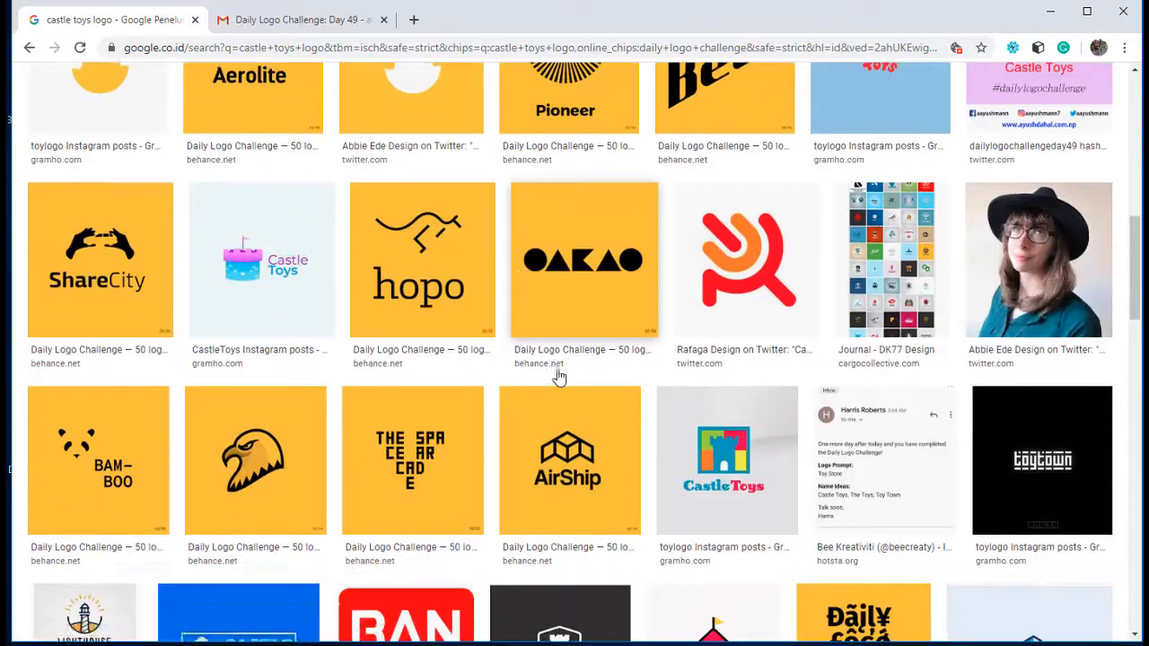
scroll(558, 377, down, 1)
scroll(559, 377, down, 6)
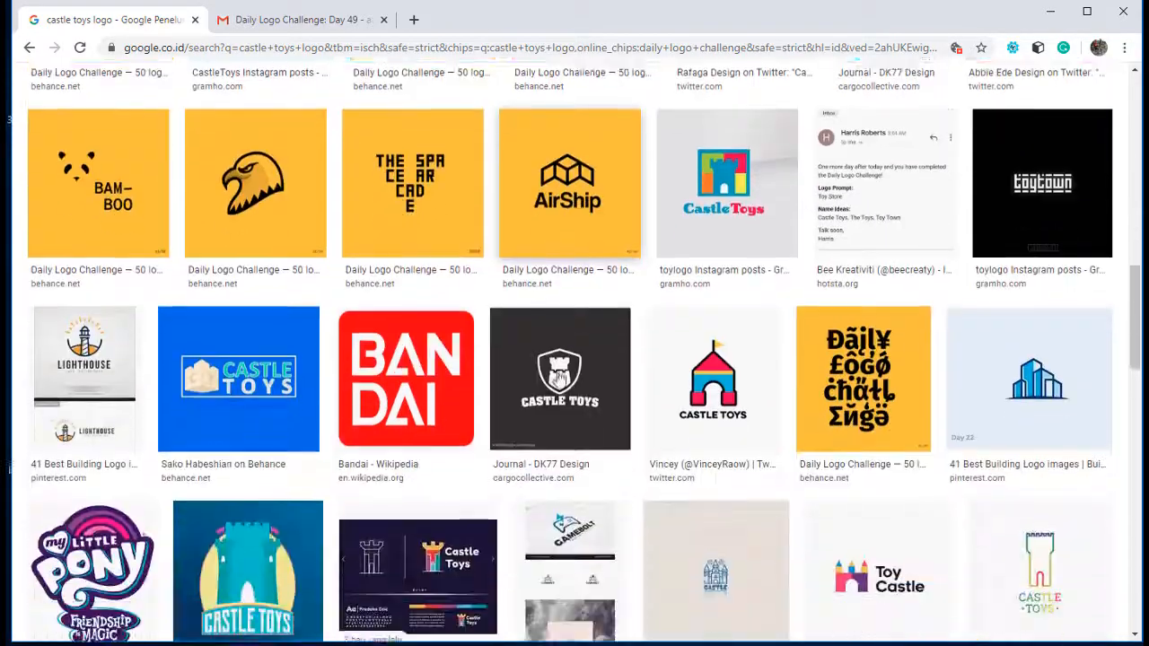
scroll(558, 377, up, 4)
scroll(559, 379, up, 10)
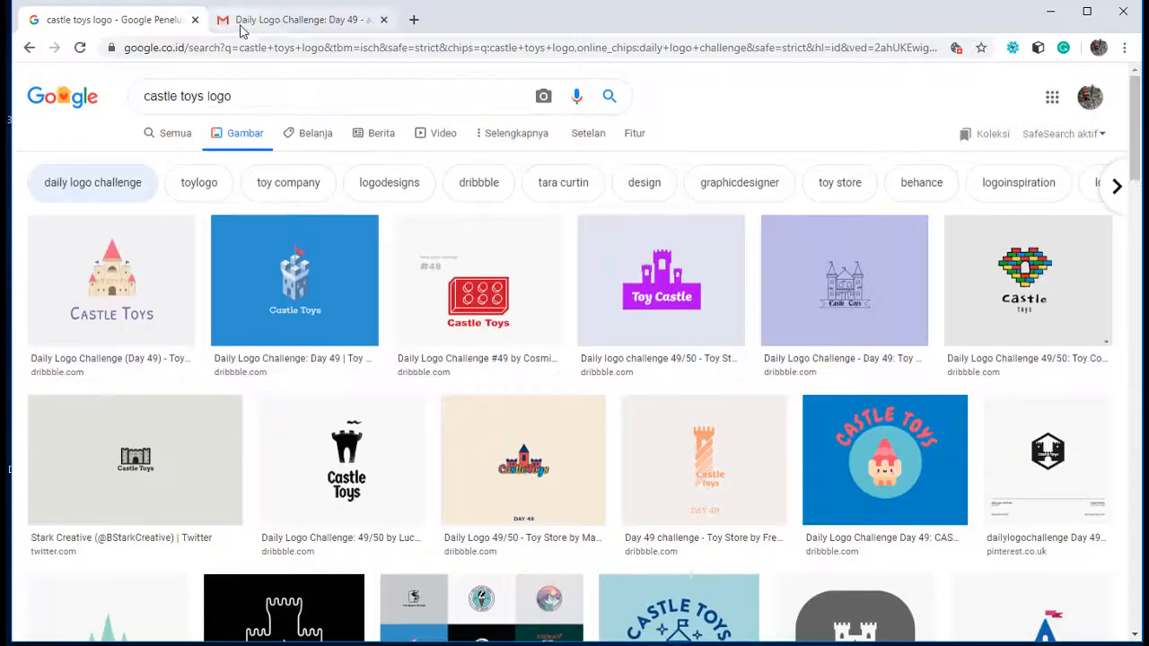
Copy the name idea "The Toys" from the Day 49 email and search images for "the toys logo".
click(240, 21)
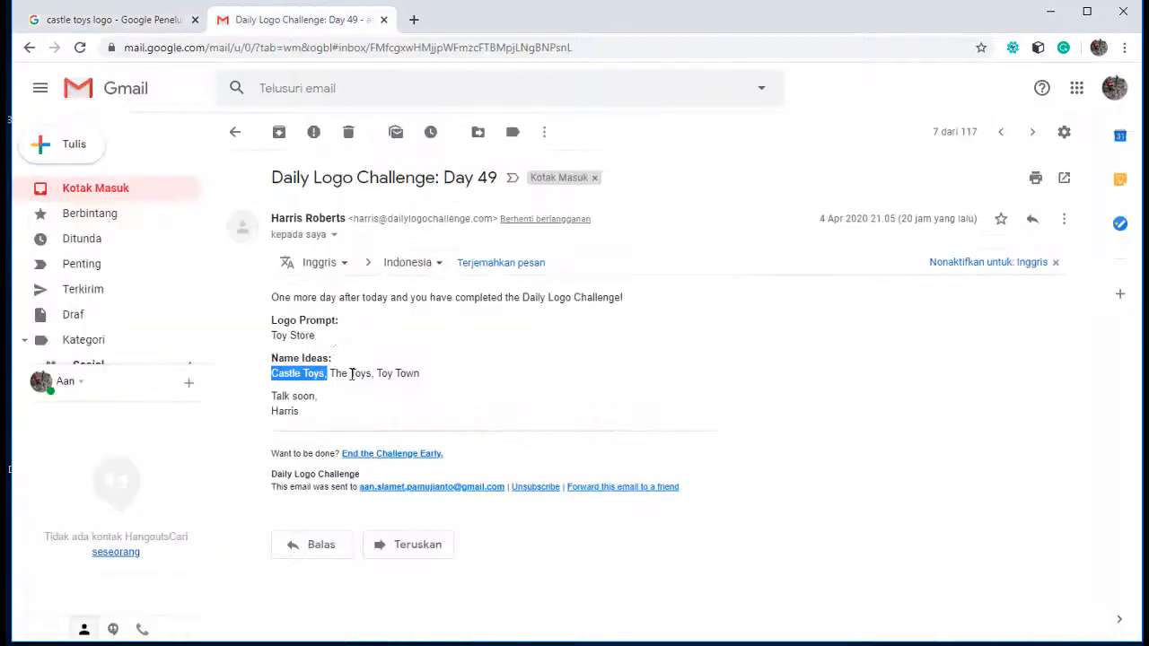
right_click(350, 375)
click(386, 388)
click(123, 22)
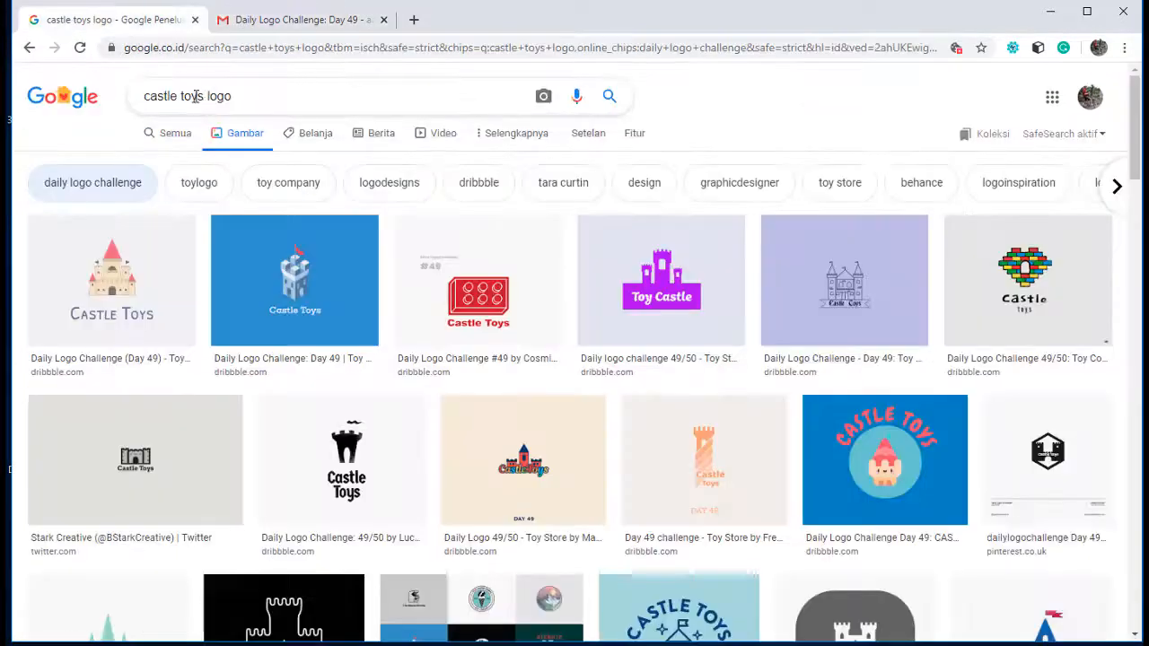
drag(163, 97, 144, 96)
right_click(164, 97)
click(183, 146)
key(Return)
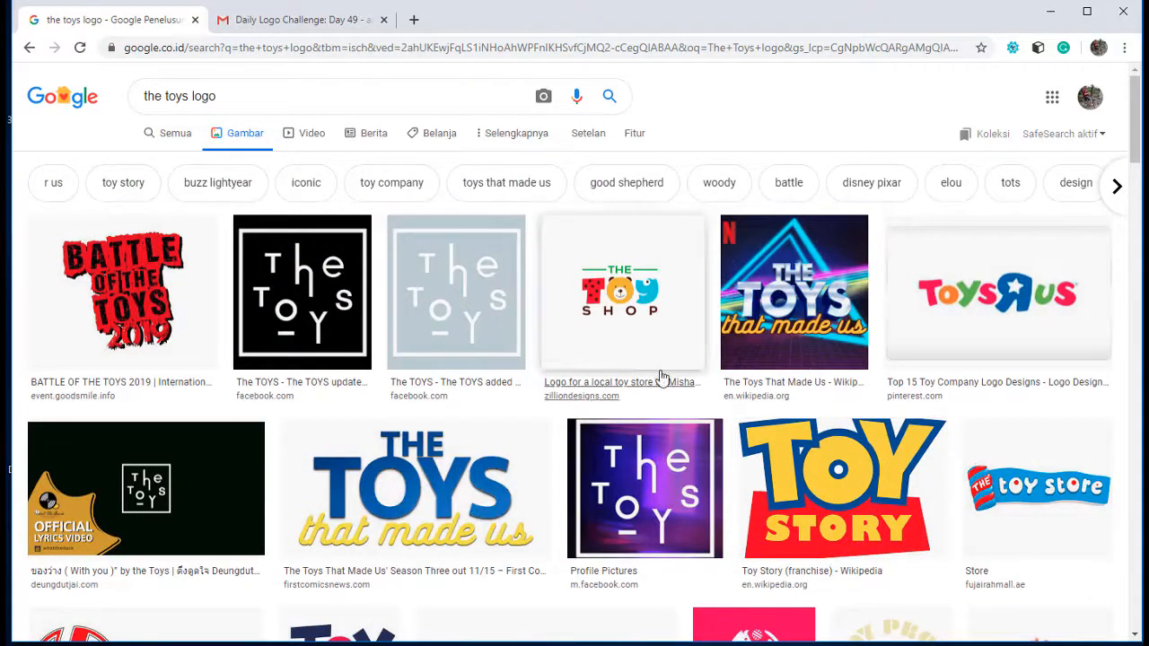
Browse the toys logo images and narrow the results to logo design.
scroll(469, 327, down, 1)
scroll(470, 328, down, 5)
scroll(1029, 225, up, 6)
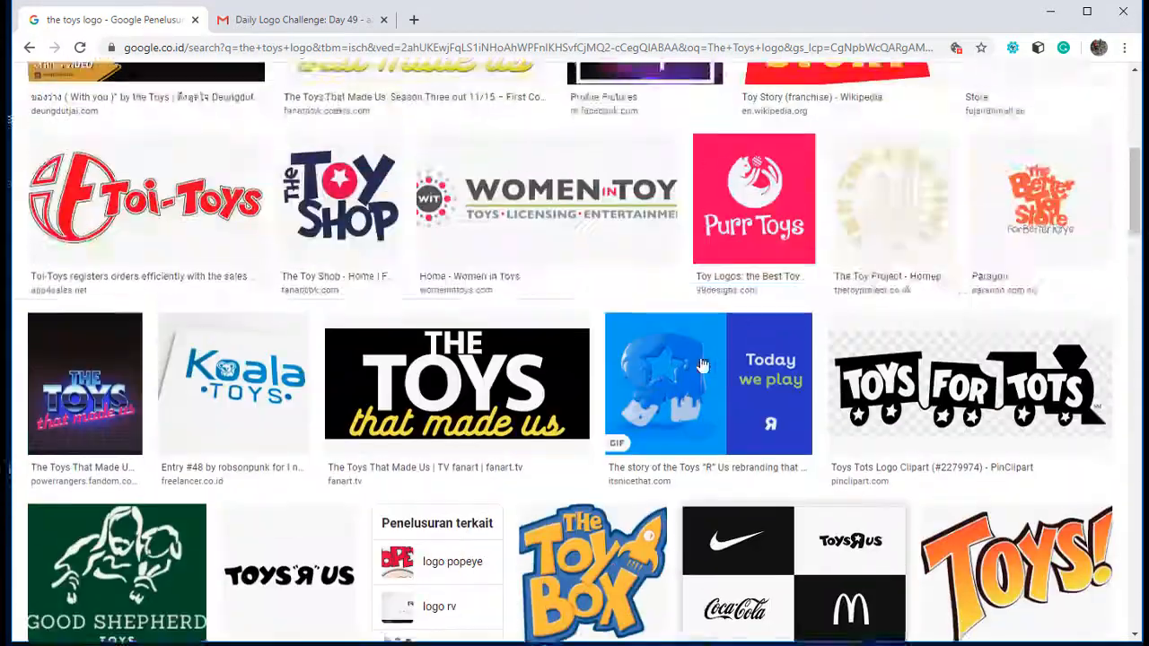
click(1120, 189)
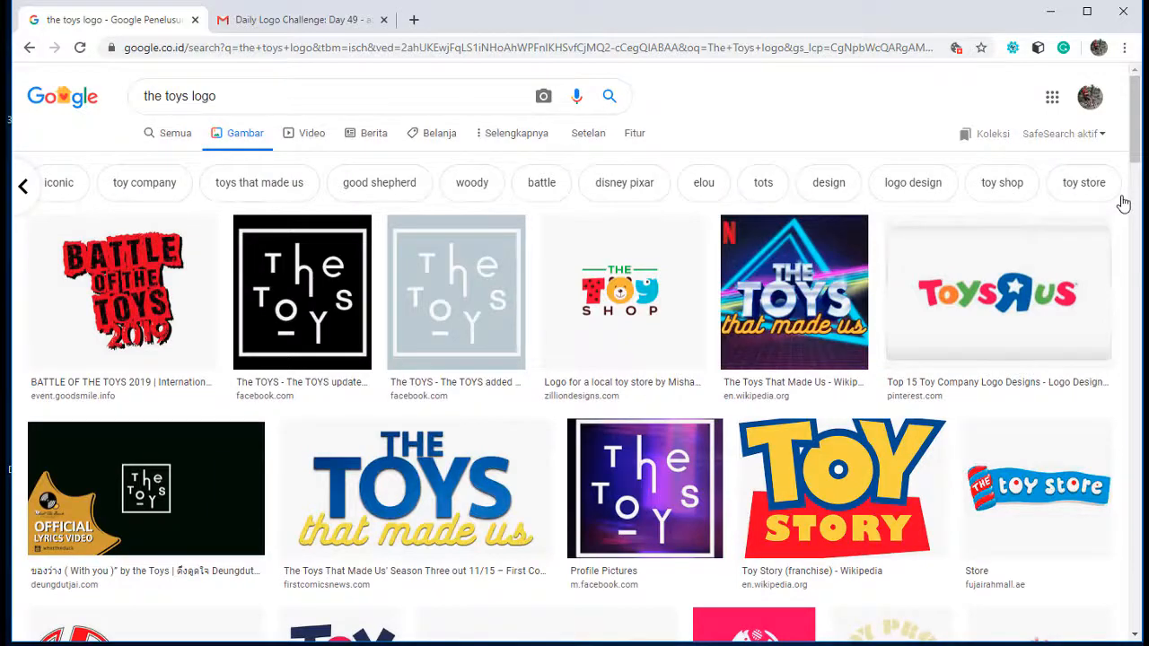
click(913, 190)
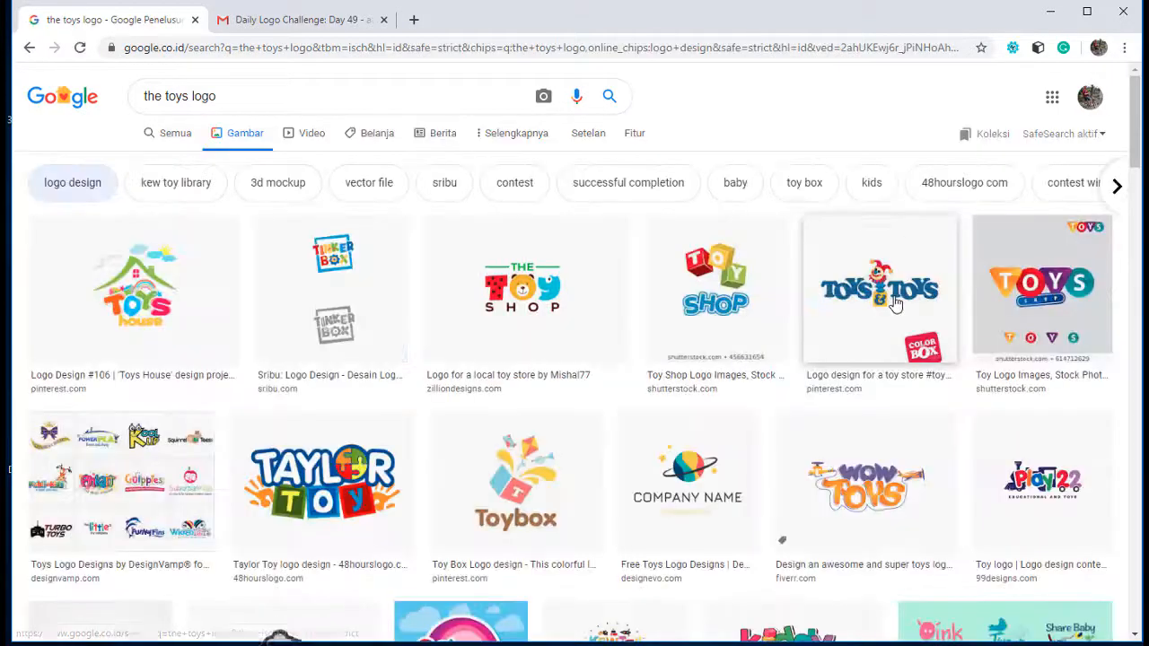
Look through the logo design results for toy store references and return to the unfiltered search.
scroll(895, 303, down, 3)
scroll(895, 303, down, 10)
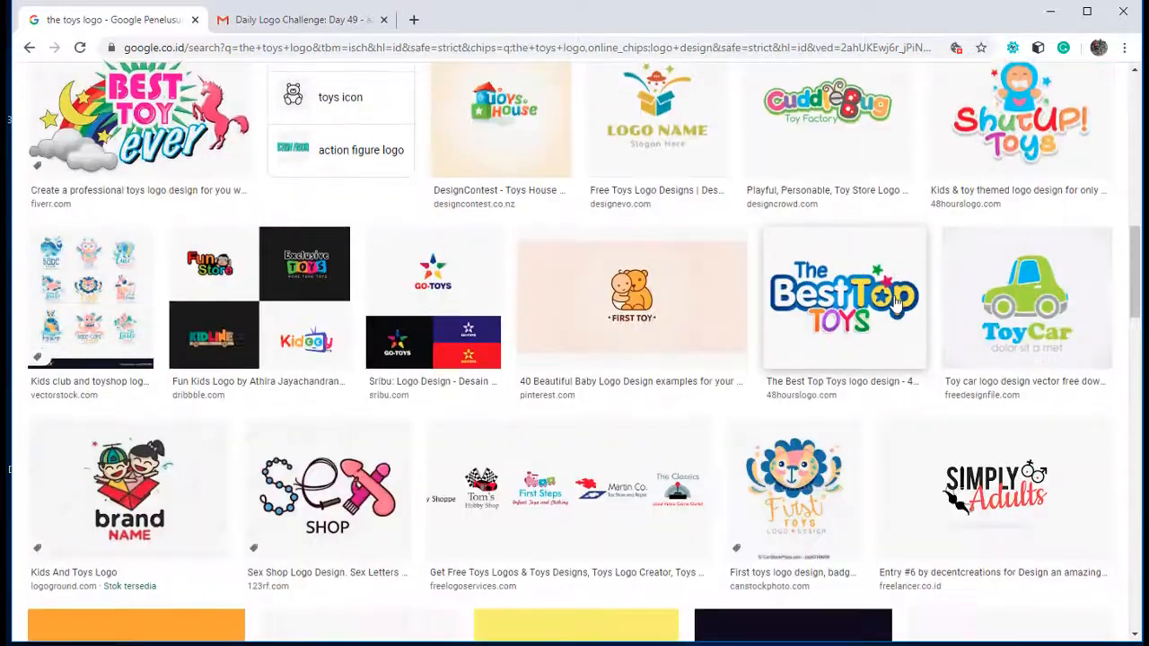
scroll(896, 302, up, 12)
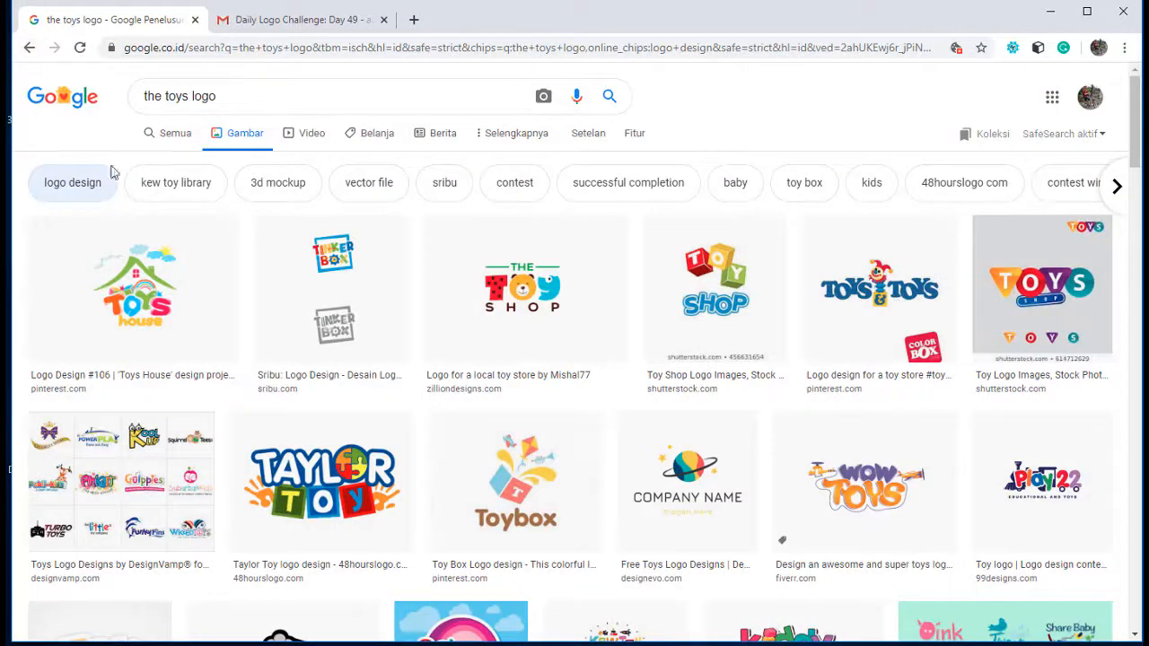
key(alt+Left)
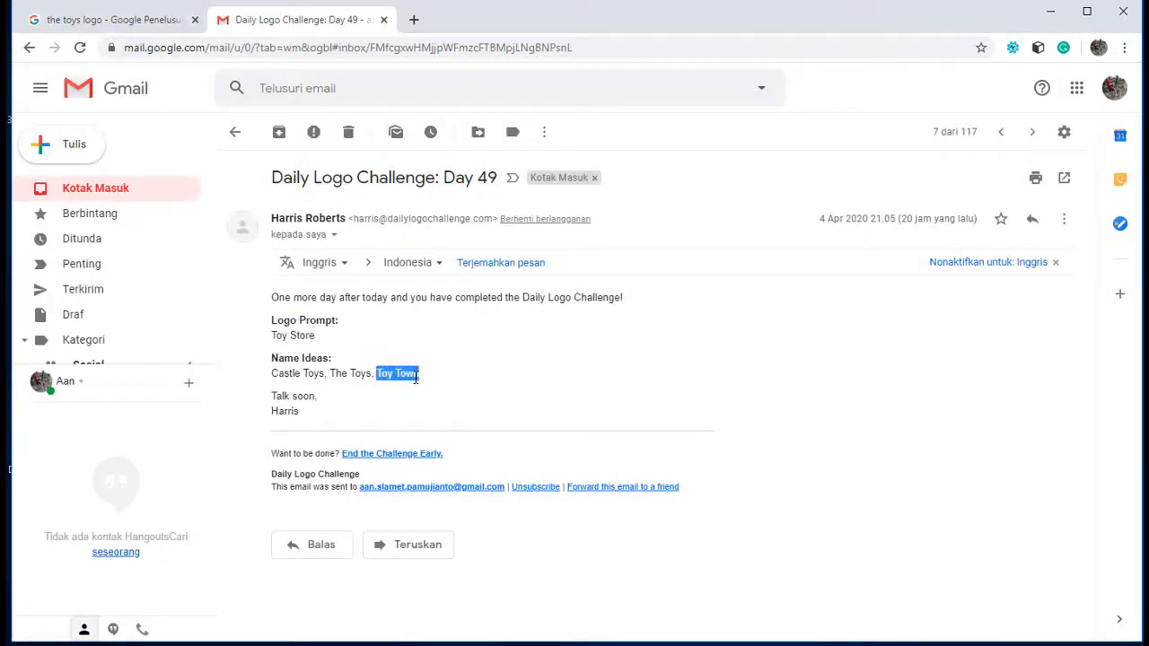
Copy the name idea "Toy Town" from the challenge email and search images for "Toy Town logo".
right_click(414, 378)
click(442, 389)
click(143, 20)
drag(188, 97, 143, 96)
right_click(158, 94)
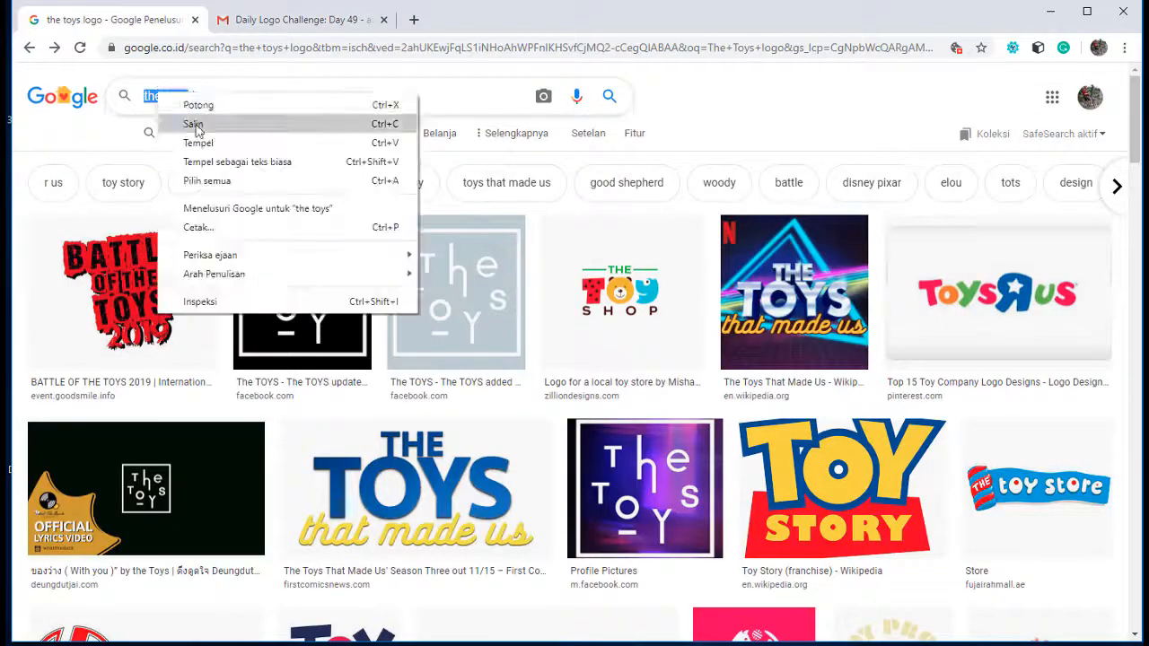
click(198, 143)
click(609, 96)
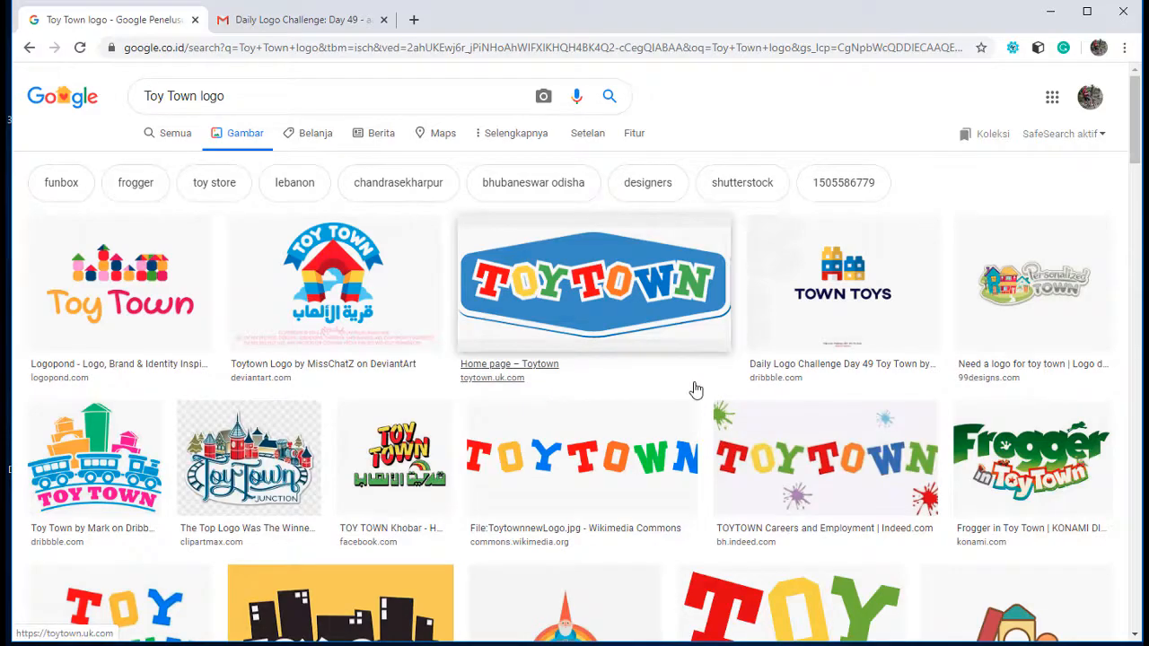
Examine the Toy Town logo image results for reference designs.
scroll(696, 391, down, 1)
scroll(695, 391, down, 12)
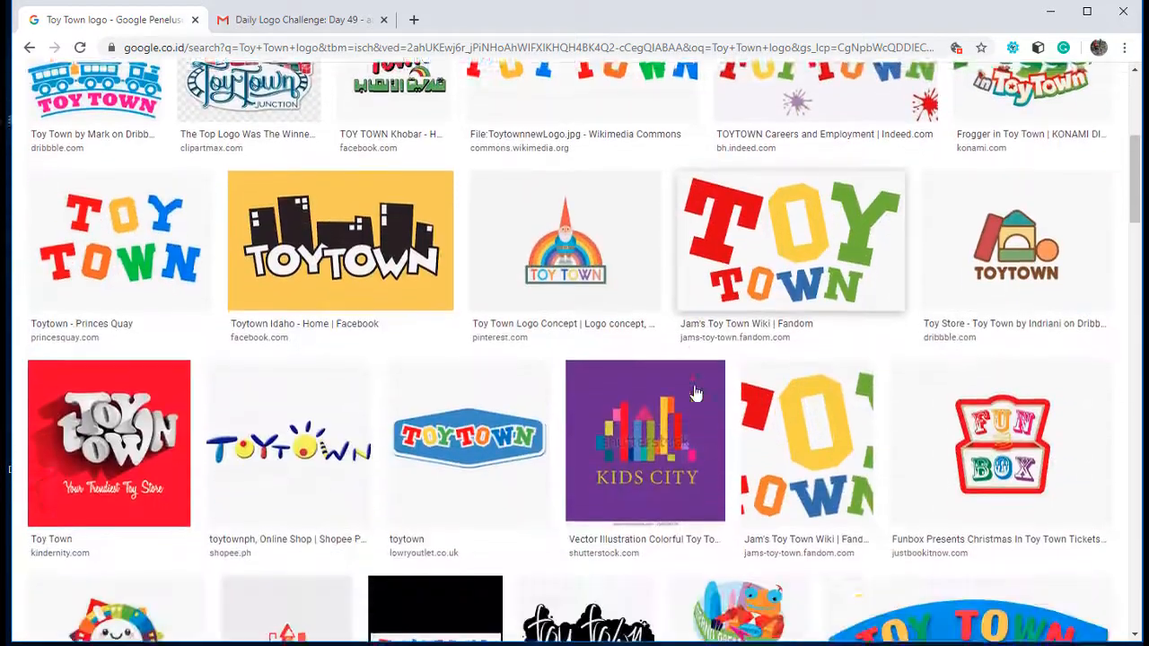
scroll(696, 391, down, 4)
scroll(696, 391, up, 16)
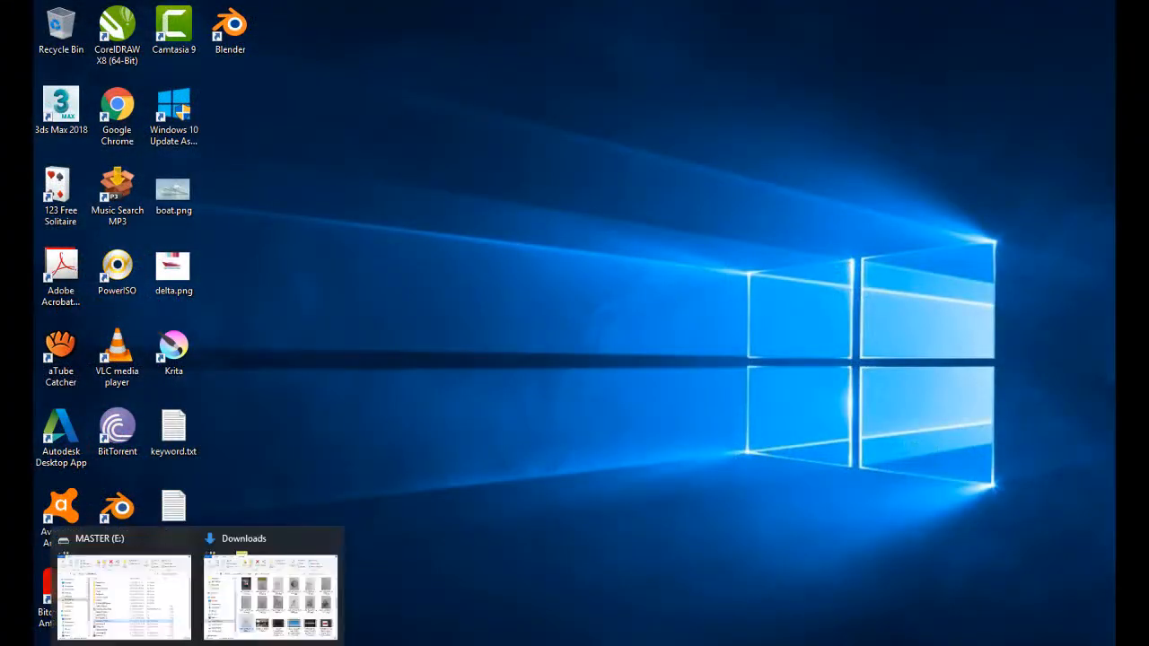
Open the sketch photo IMG_20200405_195058.jpg from the Downloads folder in Adobe Illustrator.
click(53, 645)
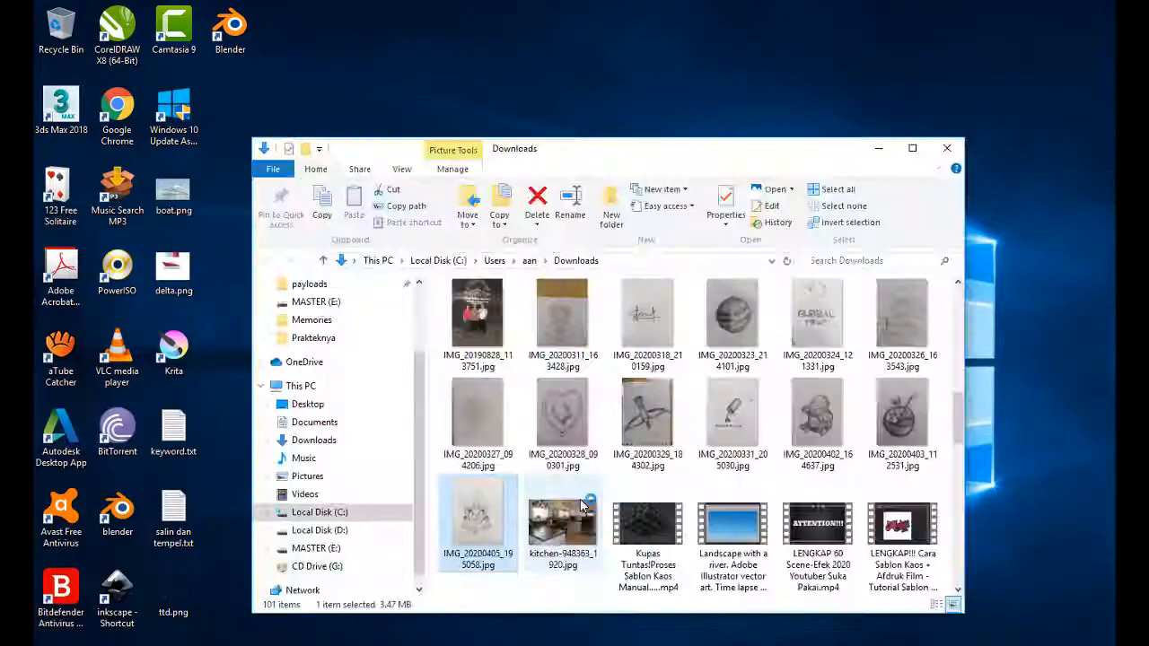
right_click(489, 511)
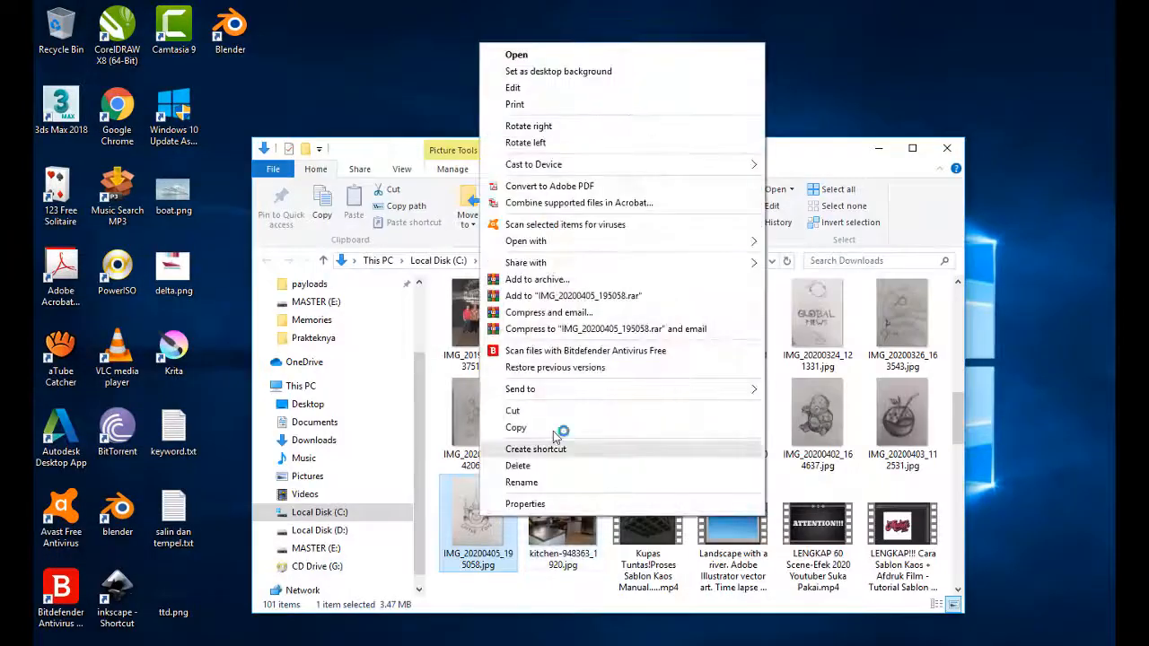
mouse_move(593, 165)
click(790, 179)
click(878, 151)
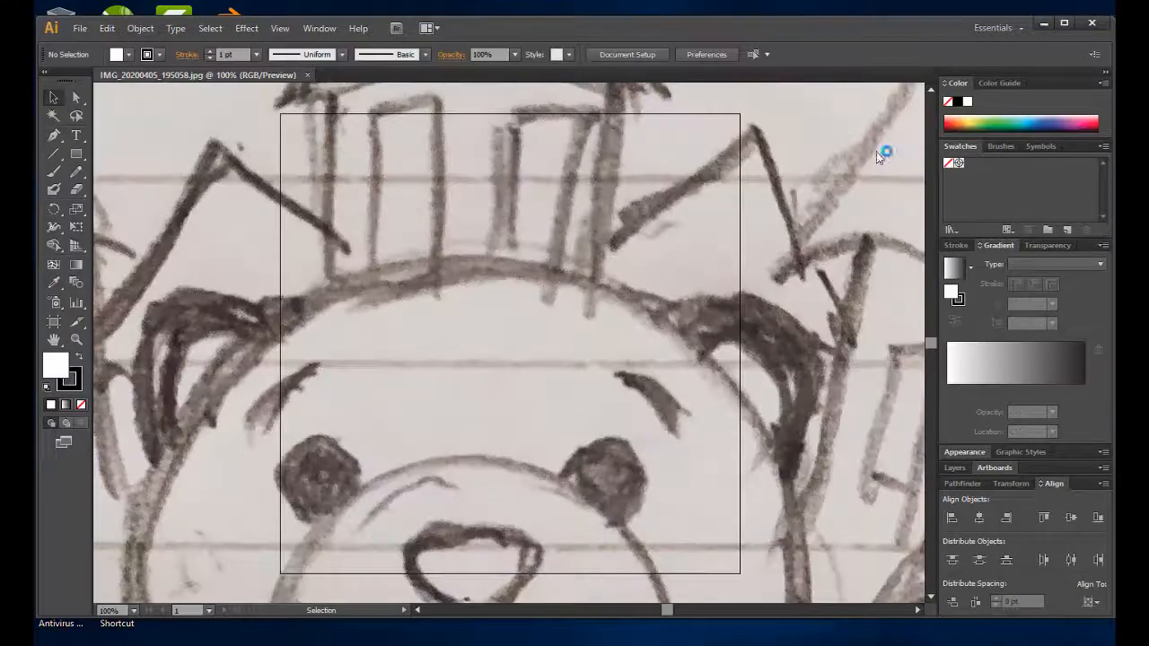
Create a new blank CMYK document and return to the sketch photo's document.
click(80, 27)
click(90, 40)
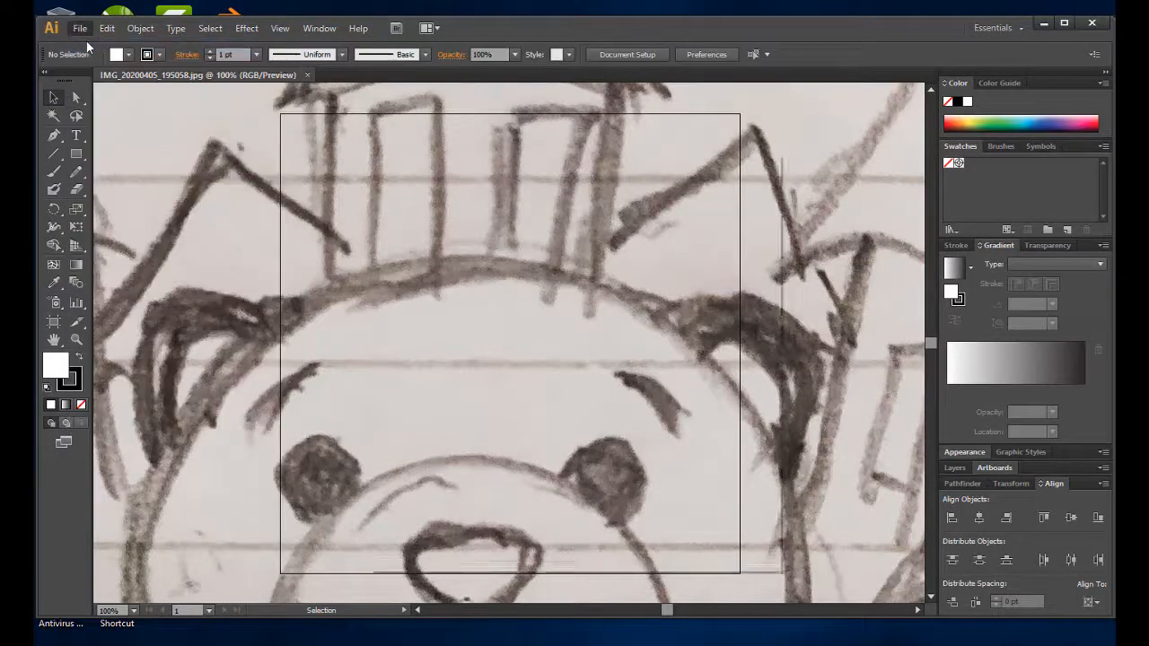
click(657, 539)
click(254, 75)
Scale the sketch photo down to roughly the artboard's size and center it over the artboard.
click(360, 327)
scroll(363, 331, down, 6)
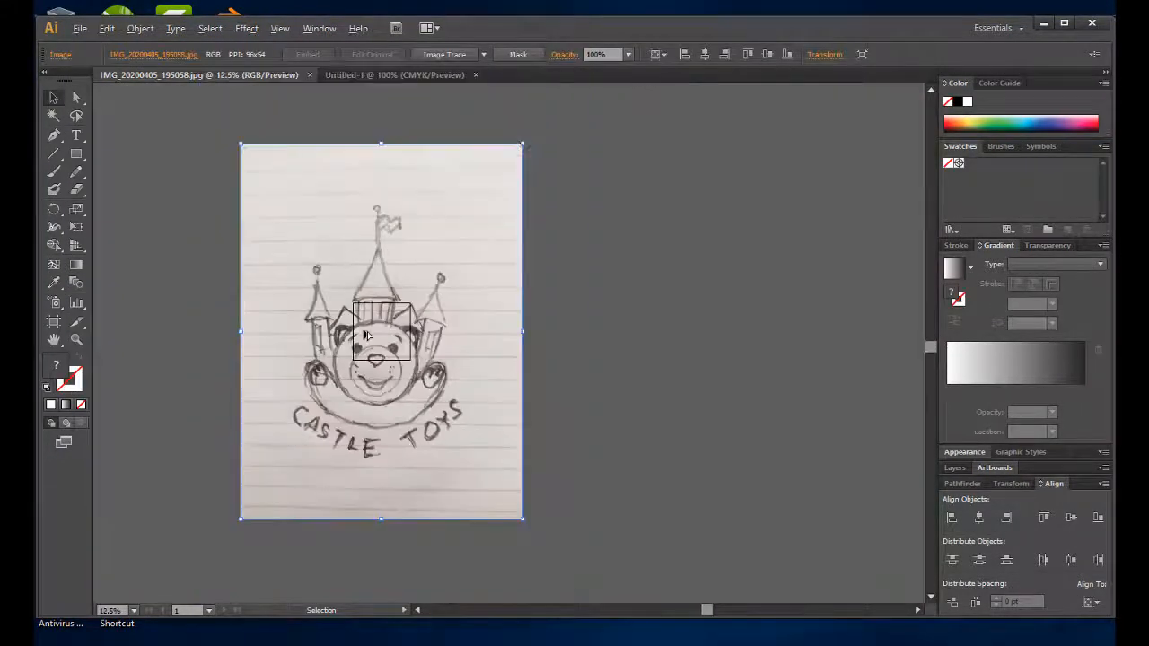
drag(526, 144, 344, 384)
drag(308, 470, 392, 362)
drag(426, 278, 402, 313)
scroll(382, 374, up, 4)
drag(382, 376, 503, 523)
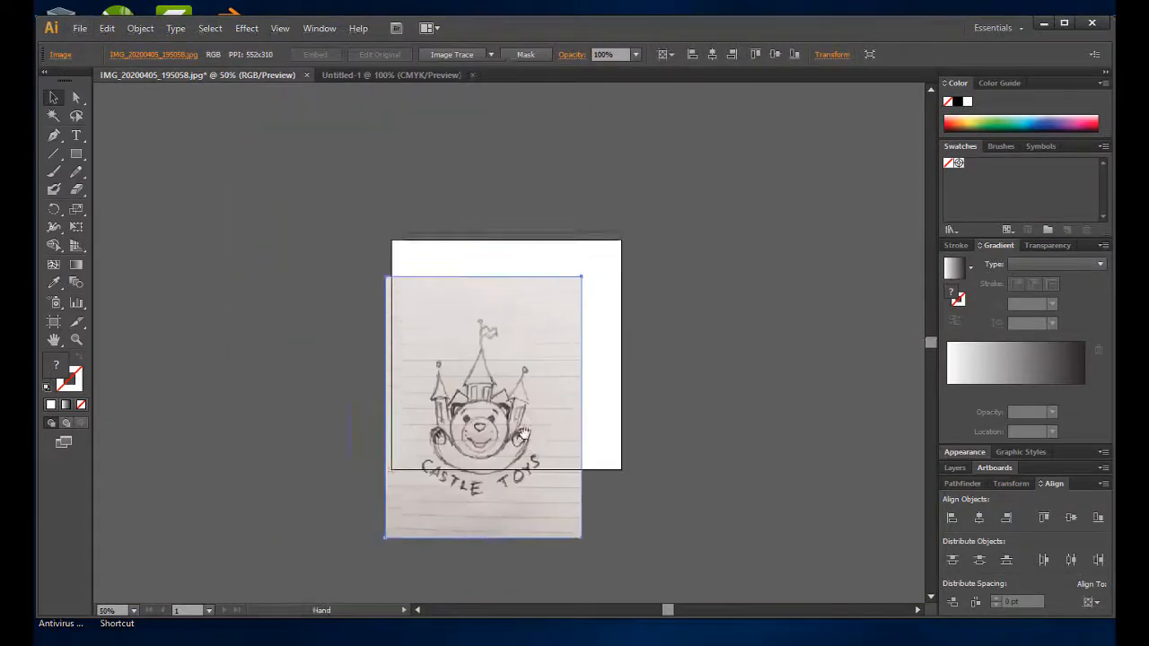
scroll(505, 390, up, 2)
scroll(505, 389, down, 2)
mouse_move(505, 389)
mouse_down()
mouse_move(535, 368)
mouse_move(517, 377)
mouse_up()
drag(488, 392, 507, 341)
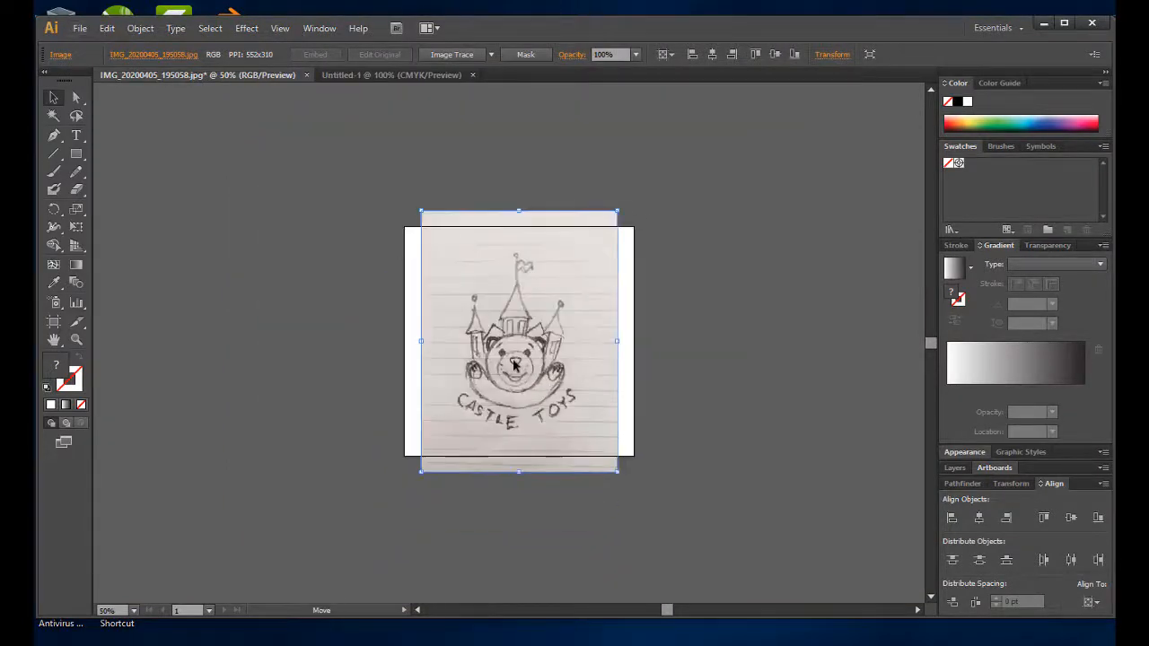
Crop the sketch with a clipping mask from a rectangle about 402 by 500 pt and copy it into Untitled-1.
mouse_move(435, 249)
mouse_down()
mouse_move(590, 398)
mouse_move(596, 436)
mouse_move(585, 437)
mouse_up()
click(54, 98)
shift+click(607, 314)
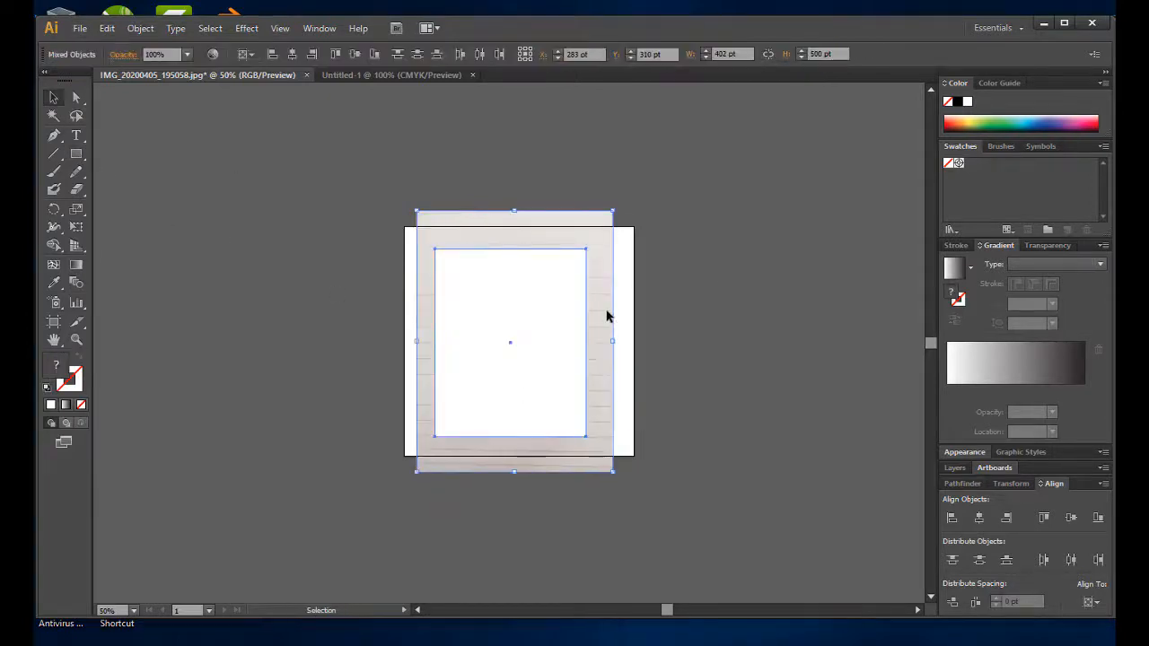
right_click(566, 322)
click(626, 409)
drag(602, 341, 612, 412)
Add a second artboard and place it edge to edge with the first artboard's right side.
click(1002, 469)
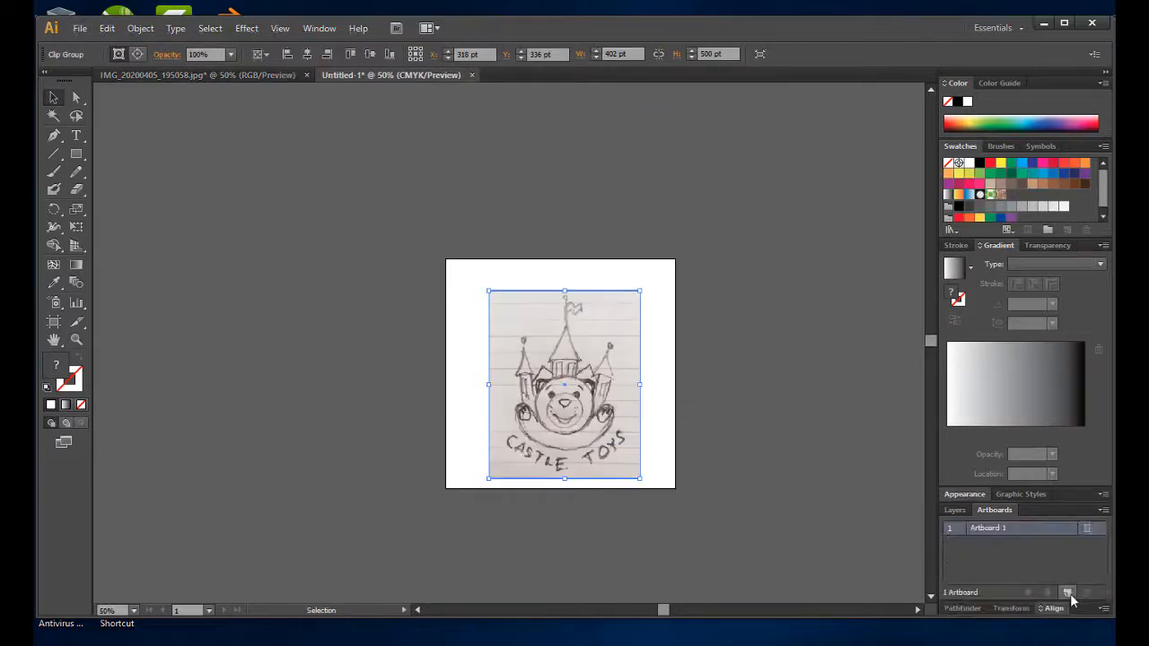
click(1069, 593)
click(53, 322)
drag(758, 376, 752, 376)
click(54, 98)
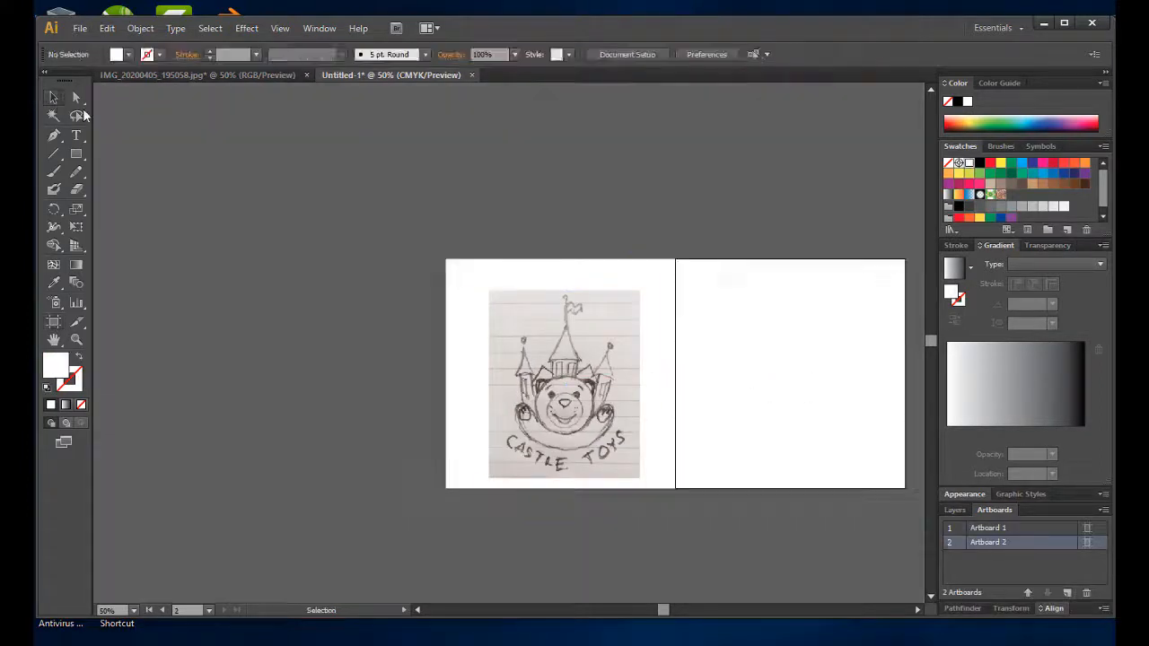
Move the clipped sketch from the first artboard to the middle of the second artboard and deselect it.
drag(569, 402, 782, 392)
drag(744, 446, 498, 423)
scroll(492, 415, up, 1)
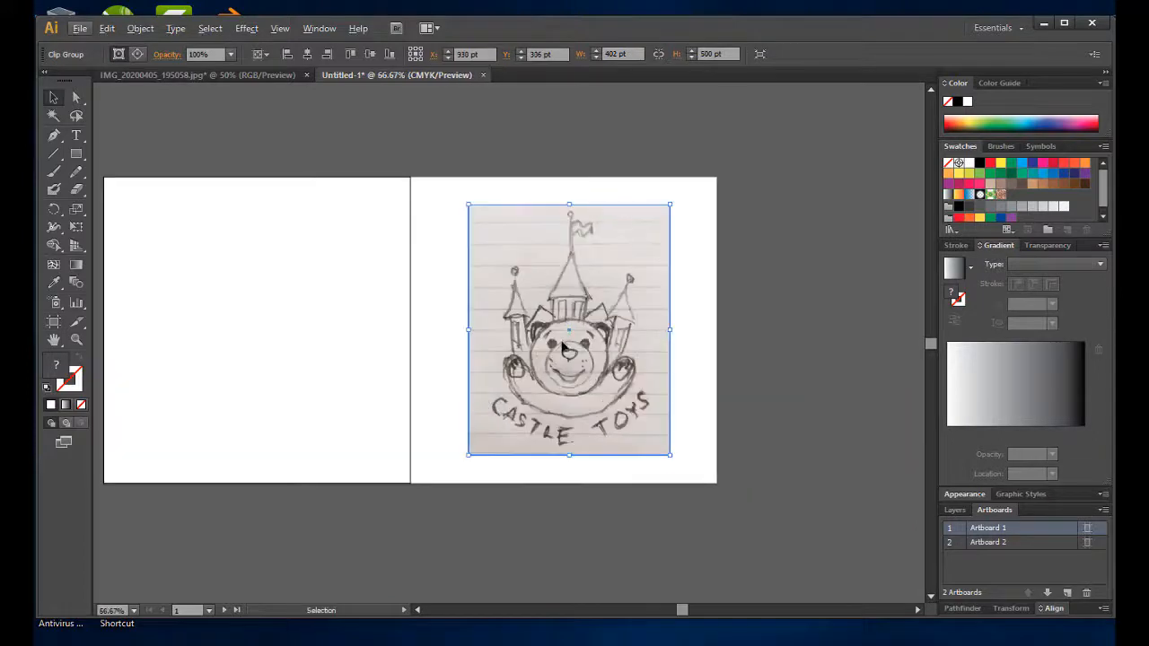
drag(563, 345, 563, 350)
drag(529, 439, 651, 444)
click(643, 526)
Add a new layer above the sketch and lock the sketch's layer, Layer 1.
mouse_move(859, 362)
mouse_down()
mouse_move(860, 389)
mouse_move(802, 366)
mouse_up()
scroll(859, 390, up, 1)
click(954, 510)
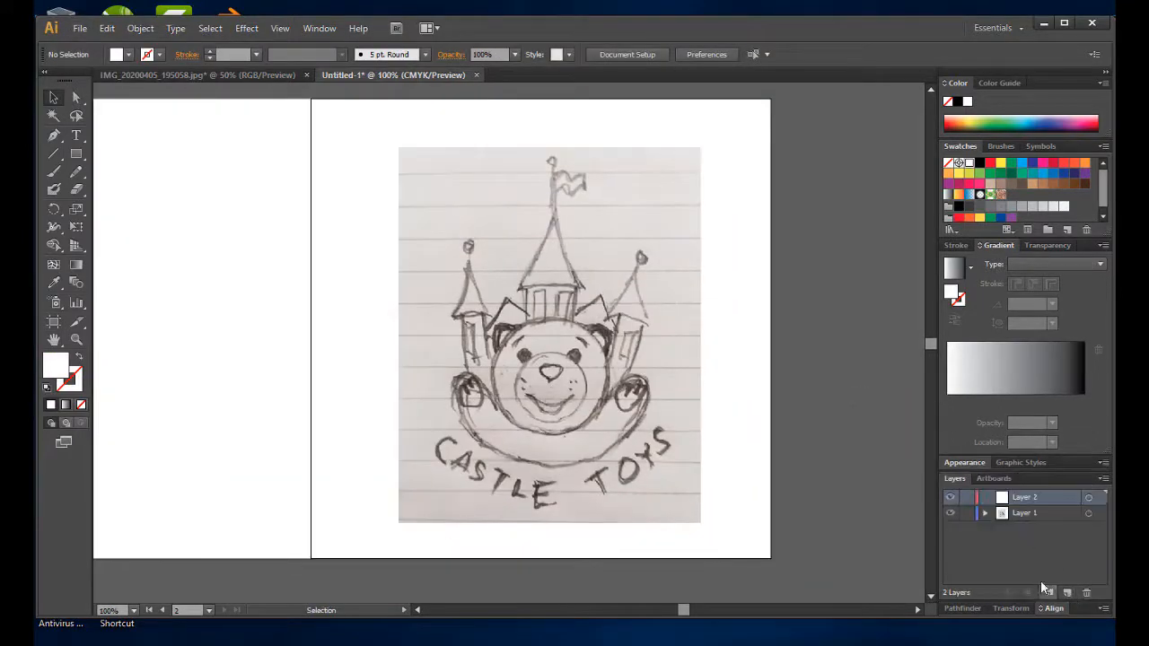
scroll(593, 392, up, 1)
scroll(630, 324, down, 1)
scroll(643, 239, up, 2)
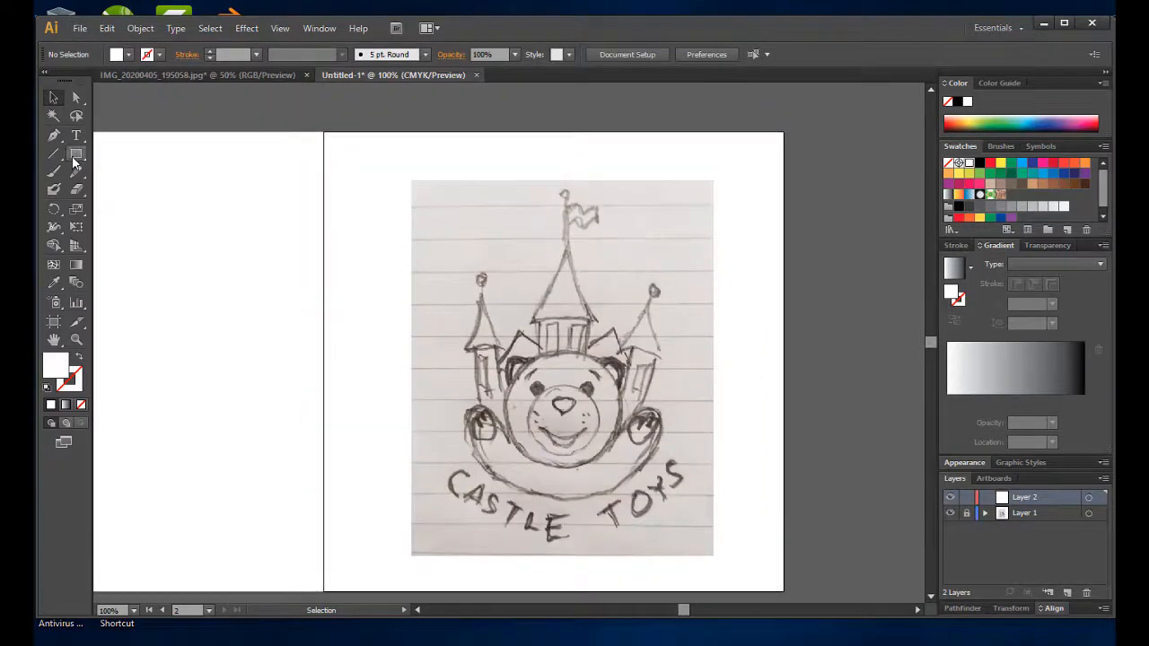
Draw a circle over the bear's head outline and give it no fill and a 1 pt black stroke.
drag(76, 155, 159, 189)
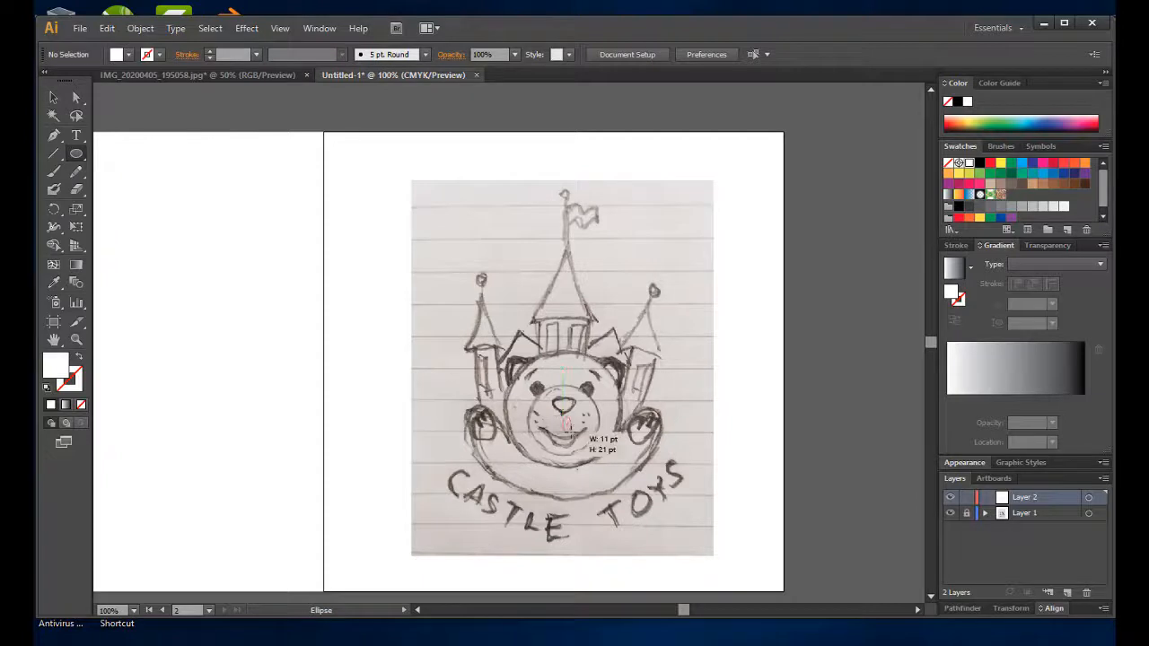
drag(612, 470, 619, 470)
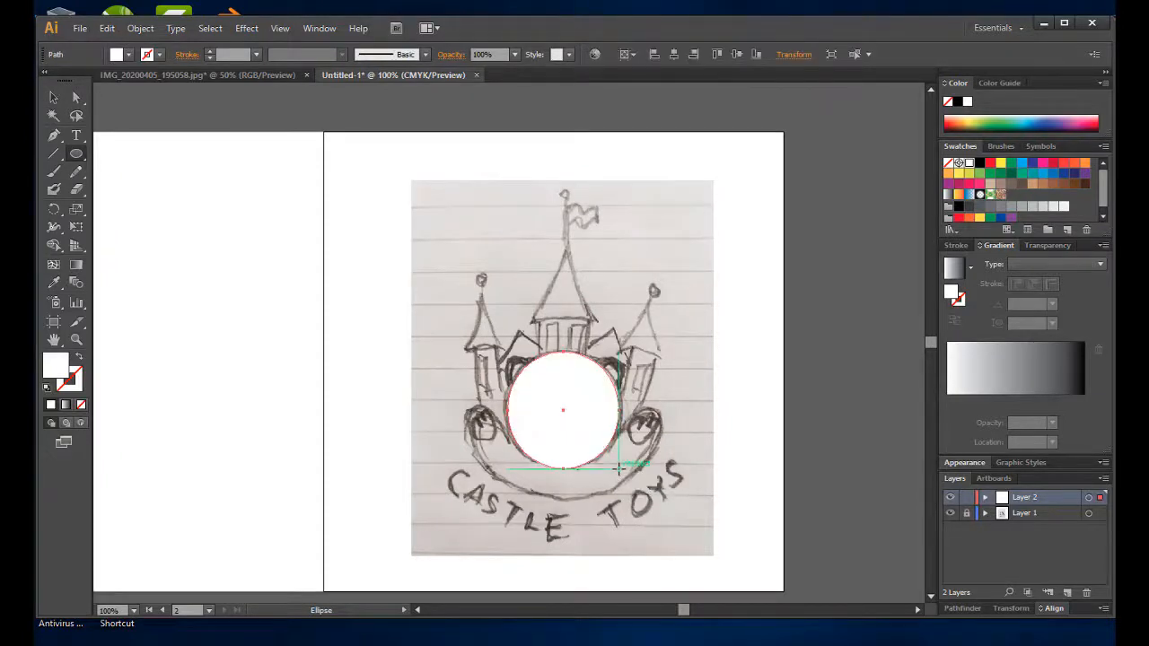
key(shift+x)
click(256, 54)
click(270, 139)
scroll(608, 444, up, 2)
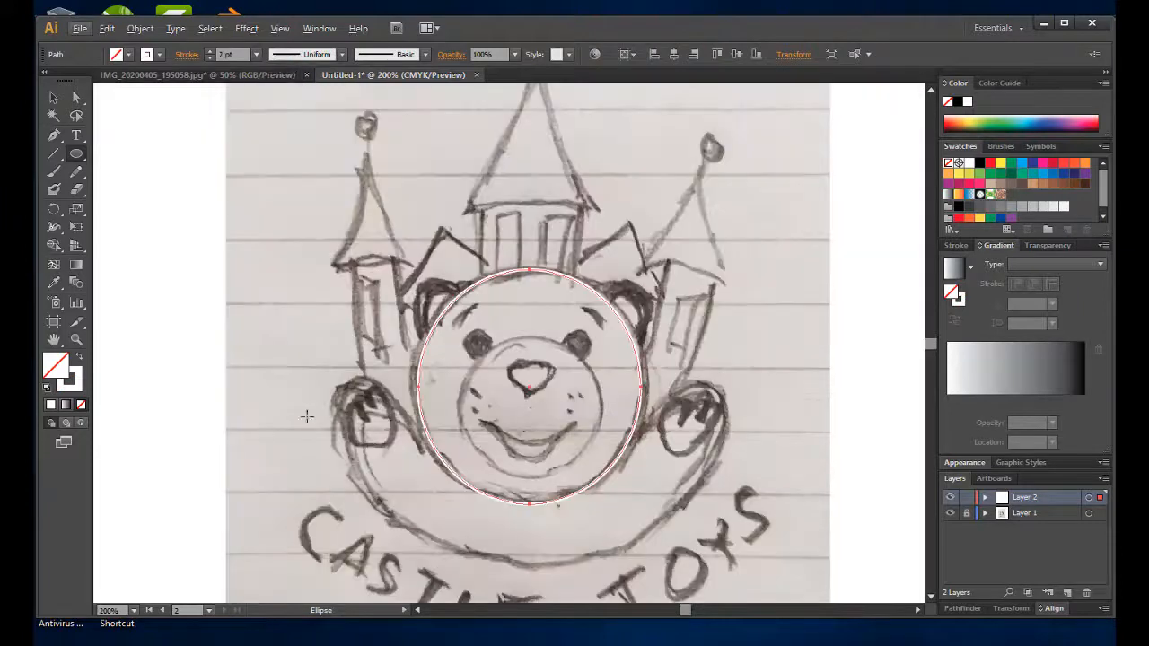
click(47, 388)
click(81, 405)
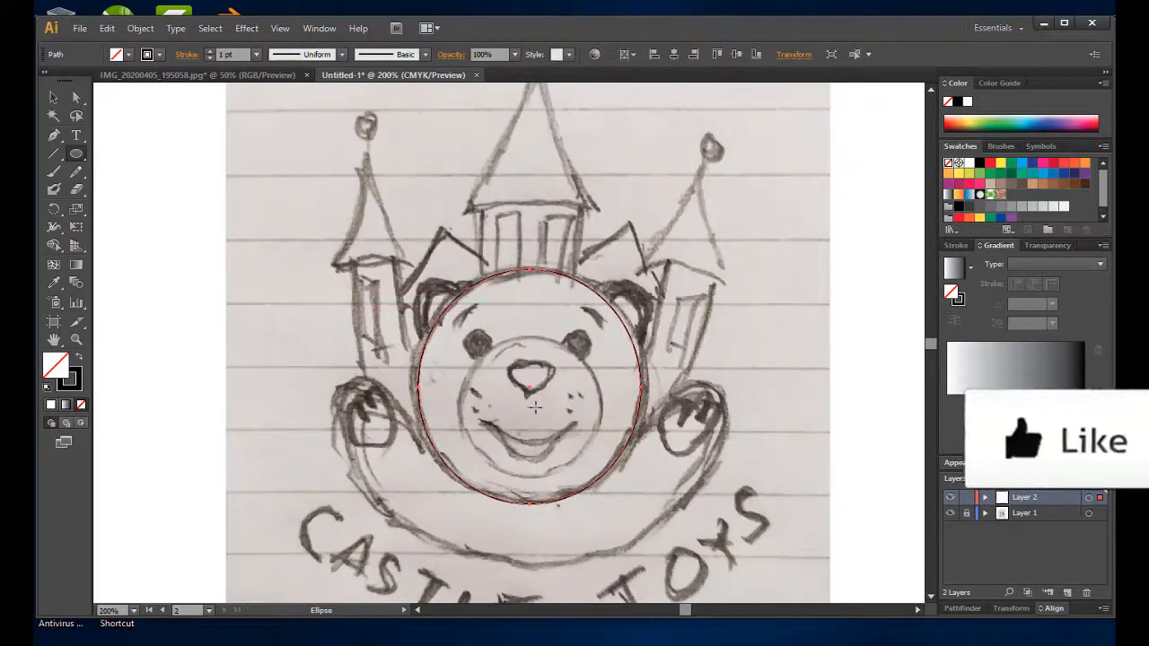
Trace the bear's muzzle, both eyes and both ears with circles, duplicating the eye and ear circles to the opposite side.
drag(529, 411, 600, 478)
key(alt+space)
key(Escape)
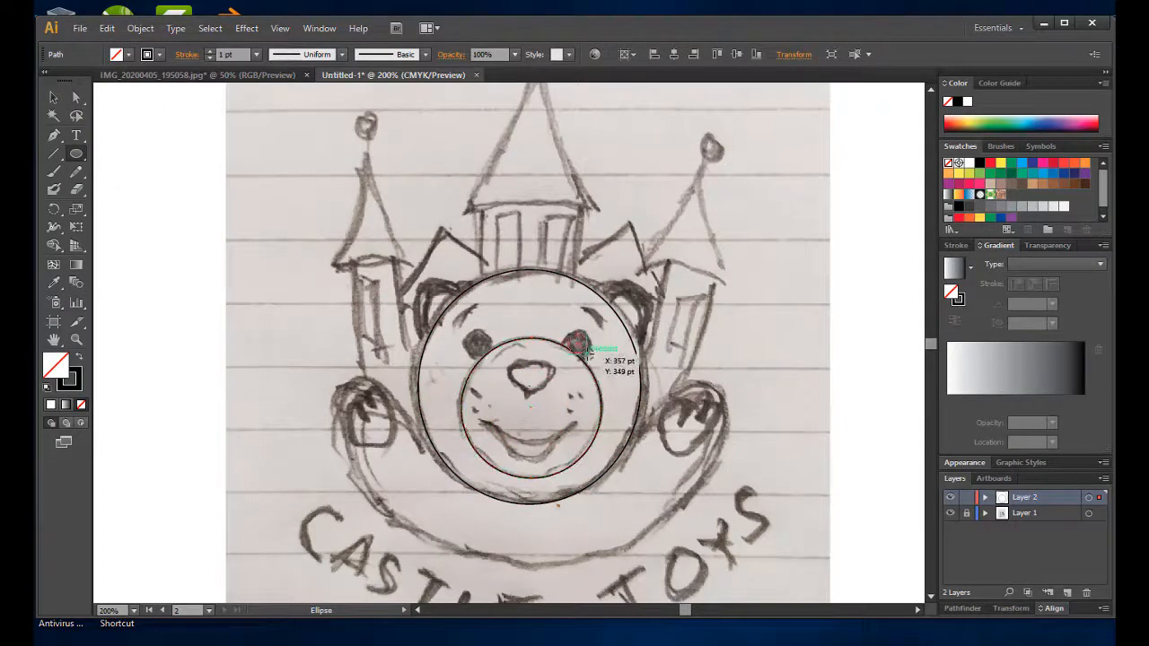
click(586, 353)
key(Return)
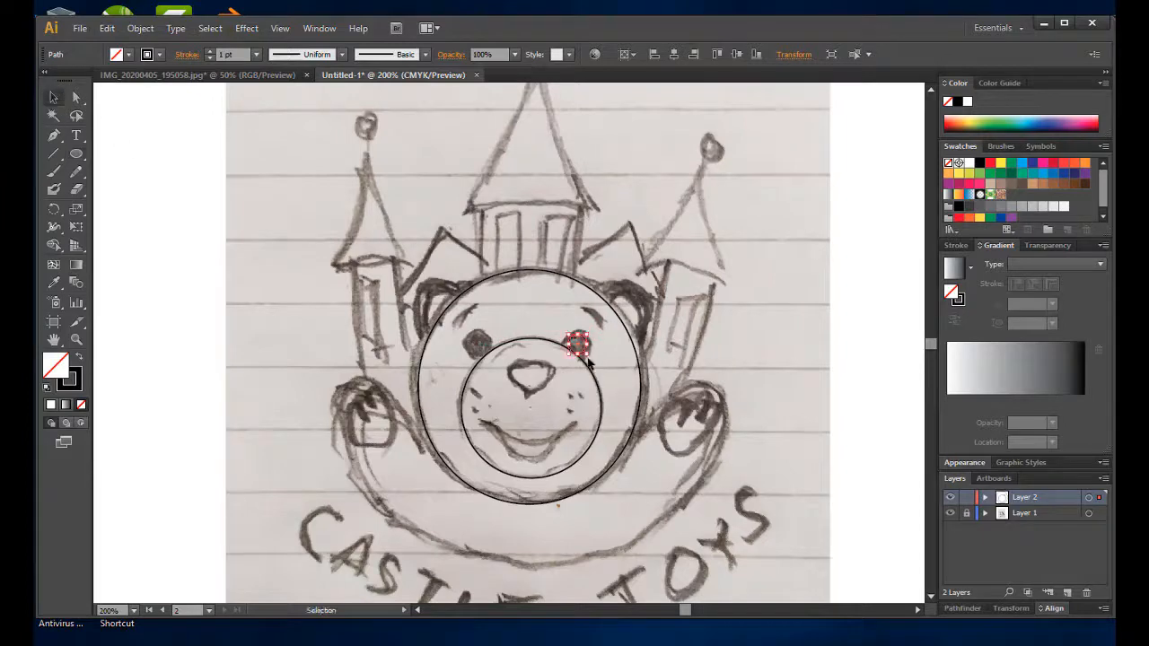
drag(487, 354, 487, 354)
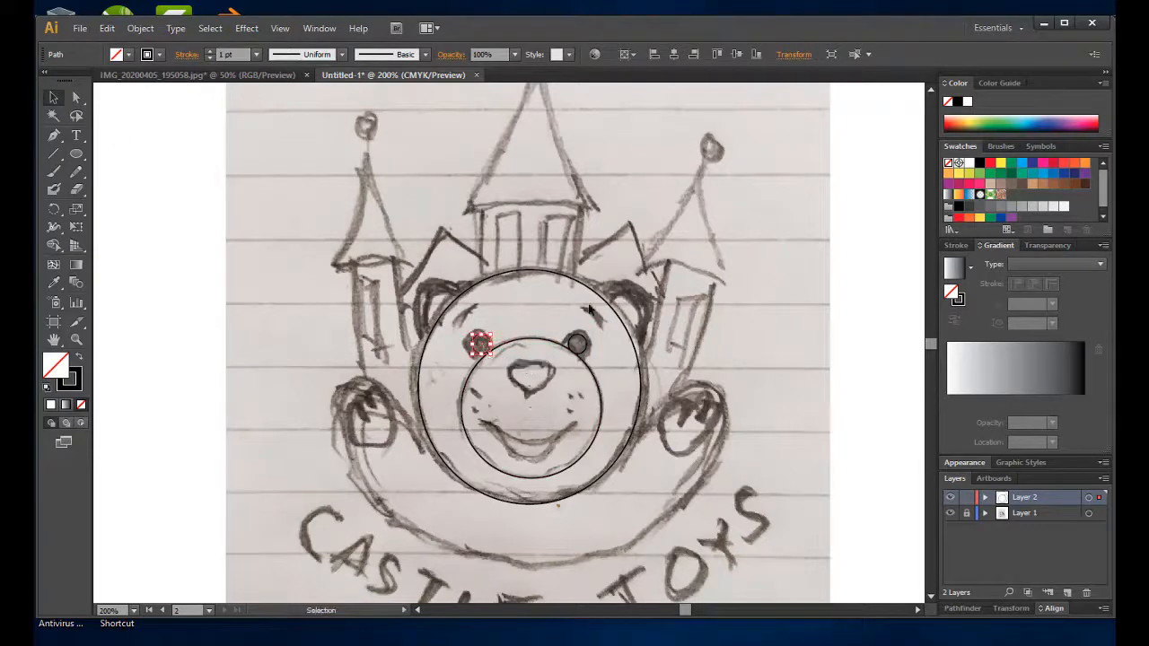
drag(579, 269, 461, 353)
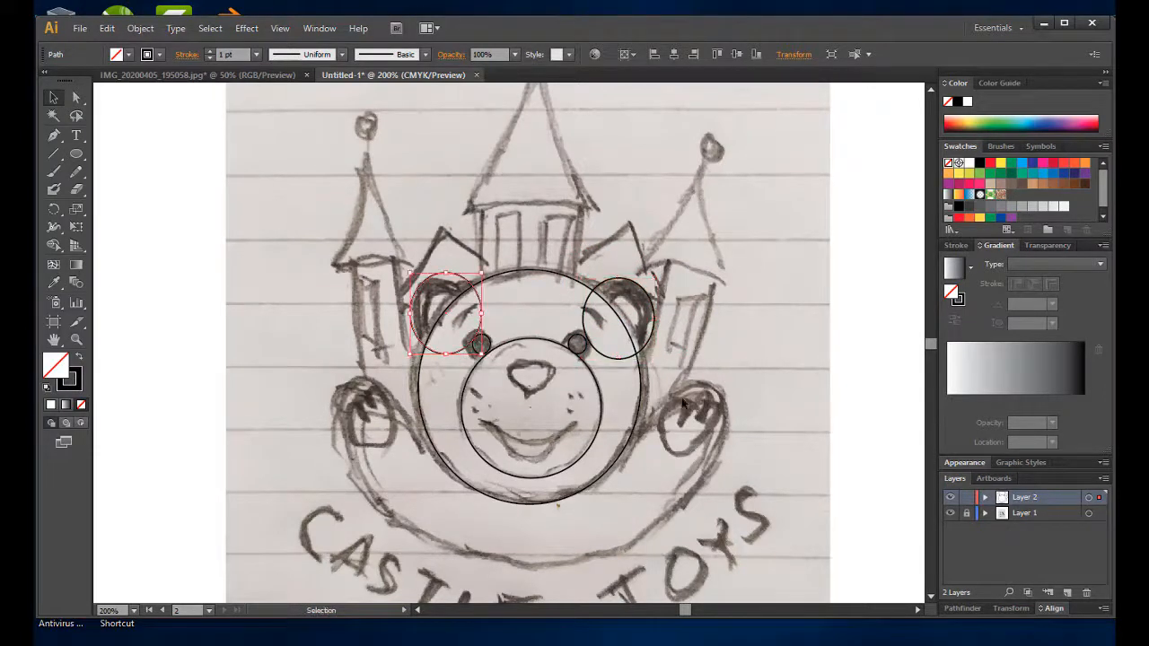
Copy the head circle, paste it in place and subtract the duplicate from the right ear circle with Minus Front.
click(641, 366)
click(106, 28)
click(120, 99)
click(107, 28)
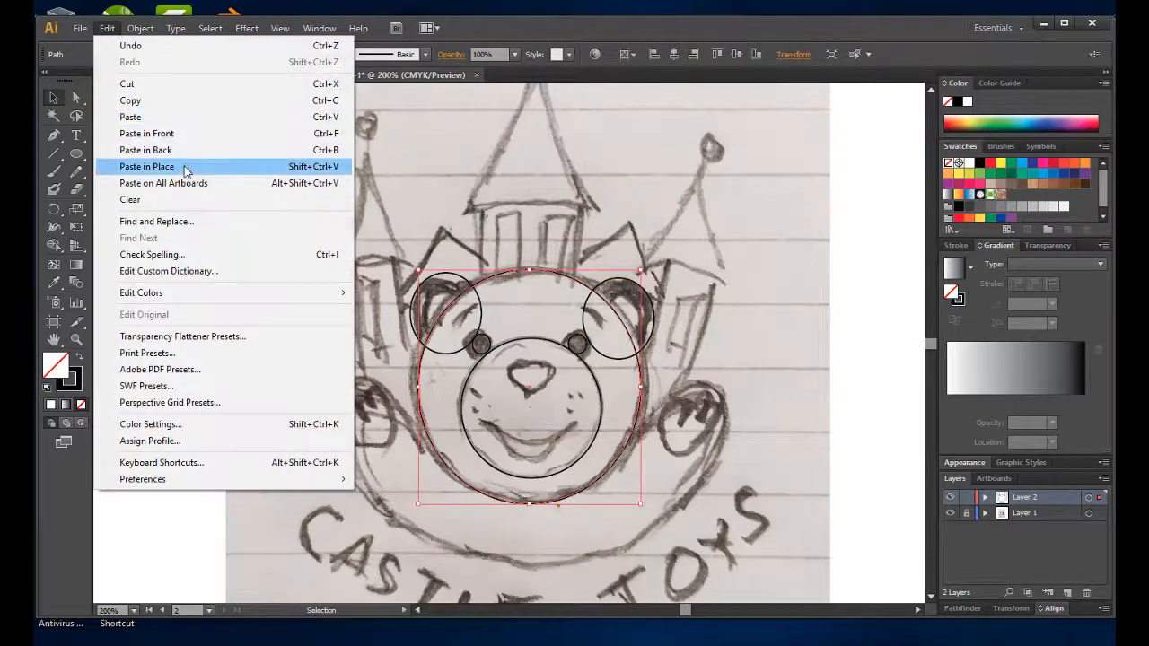
click(185, 169)
shift+click(653, 323)
click(963, 609)
click(976, 568)
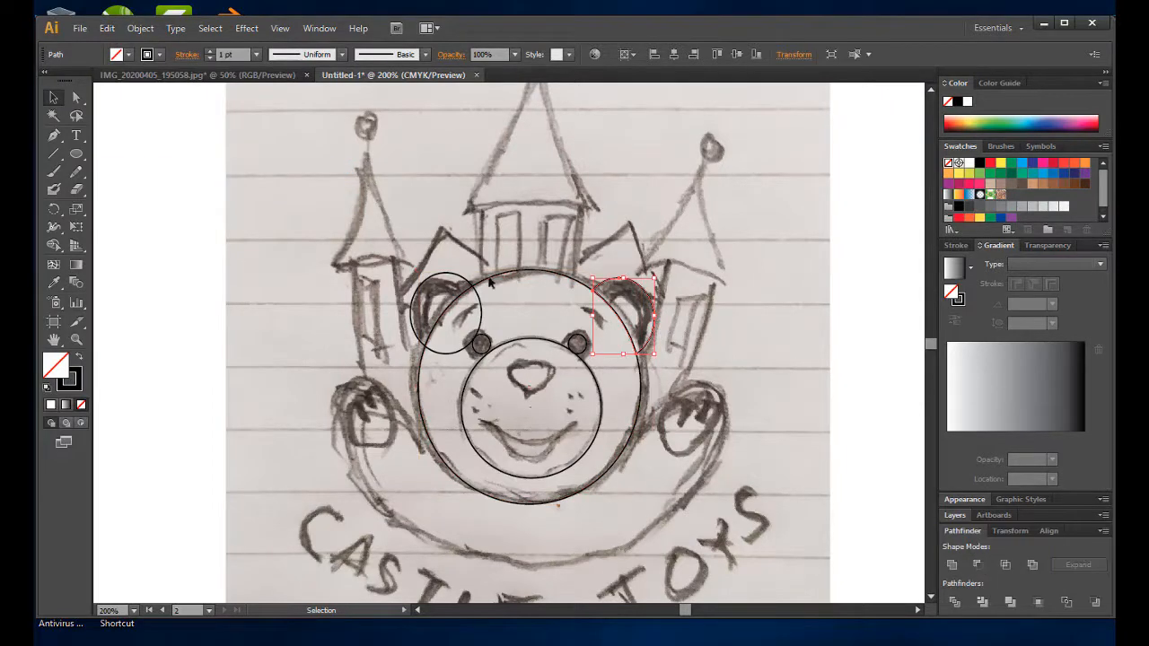
Paste the head circle in place again, subtract it from the left ear circle and deselect the result.
click(107, 29)
click(185, 169)
shift+click(477, 298)
click(979, 569)
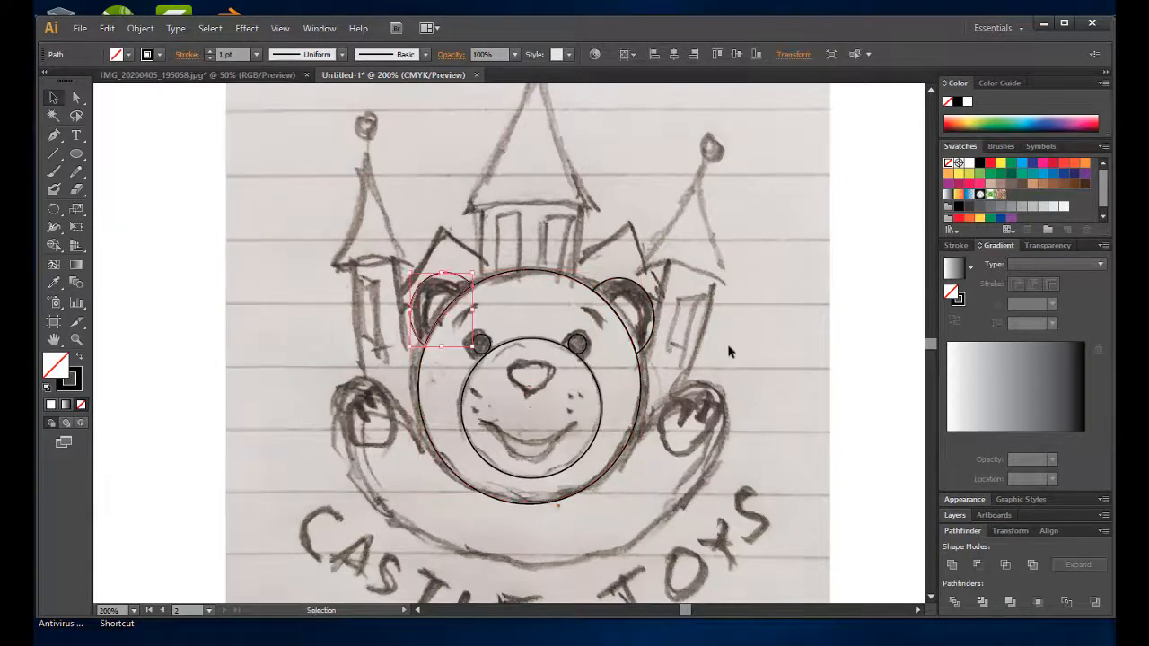
click(729, 348)
Trace the smile's upper curve from corner to corner with the Pen tool and undo the misplaced lower-lip segment.
scroll(598, 363, up, 1)
click(54, 134)
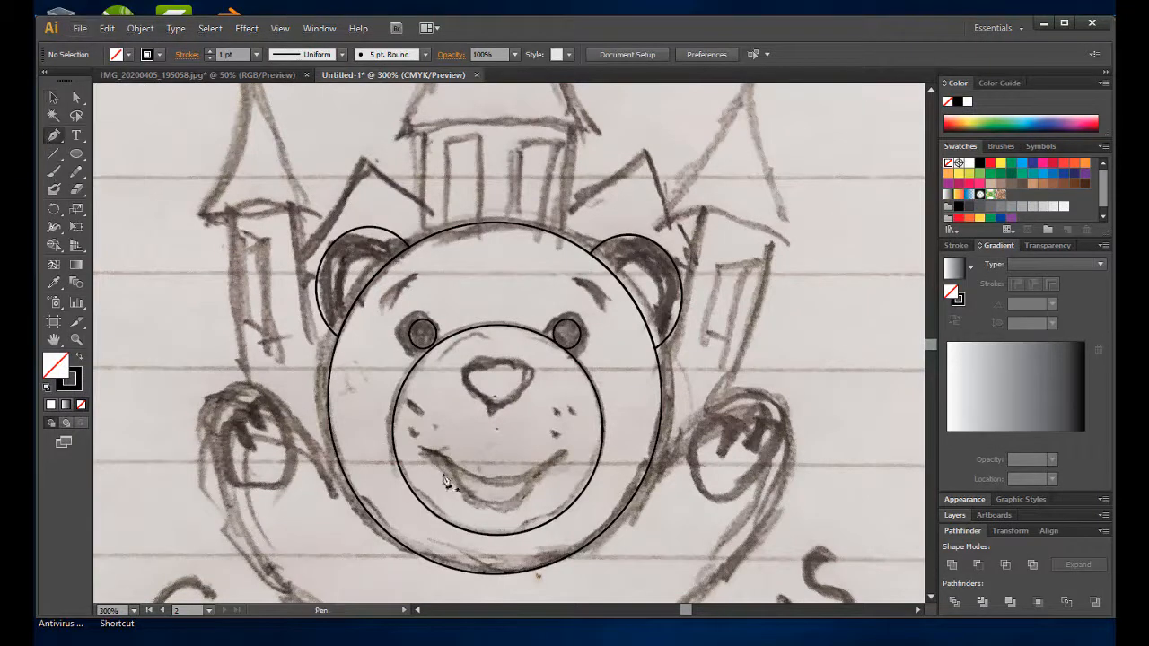
click(424, 455)
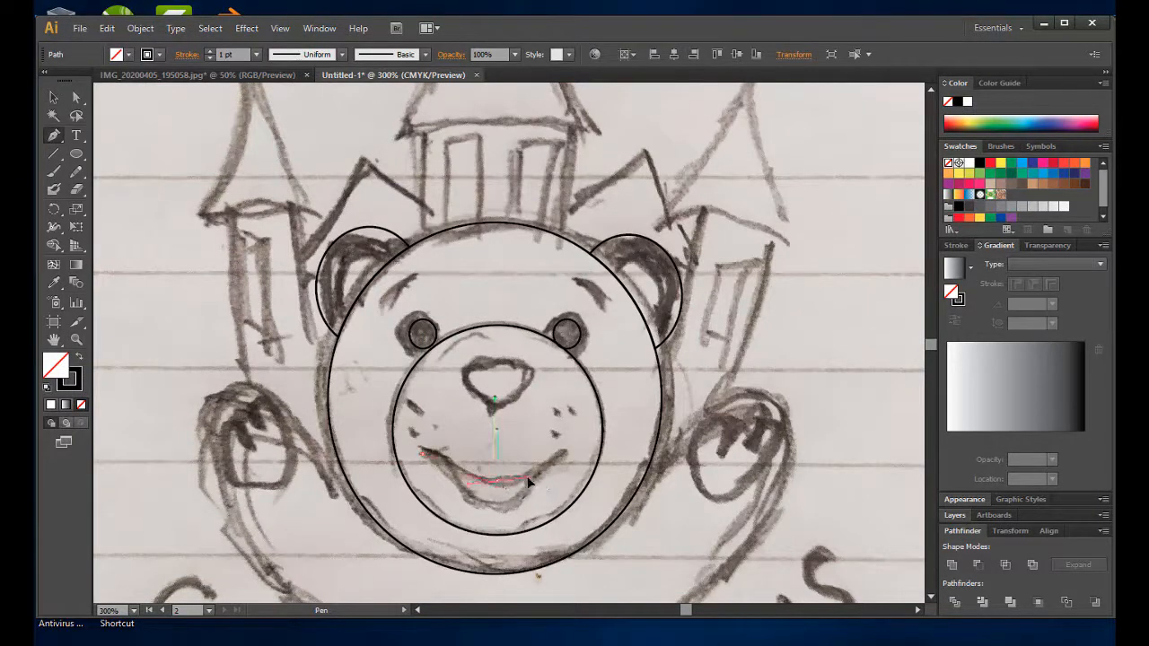
drag(564, 455, 567, 461)
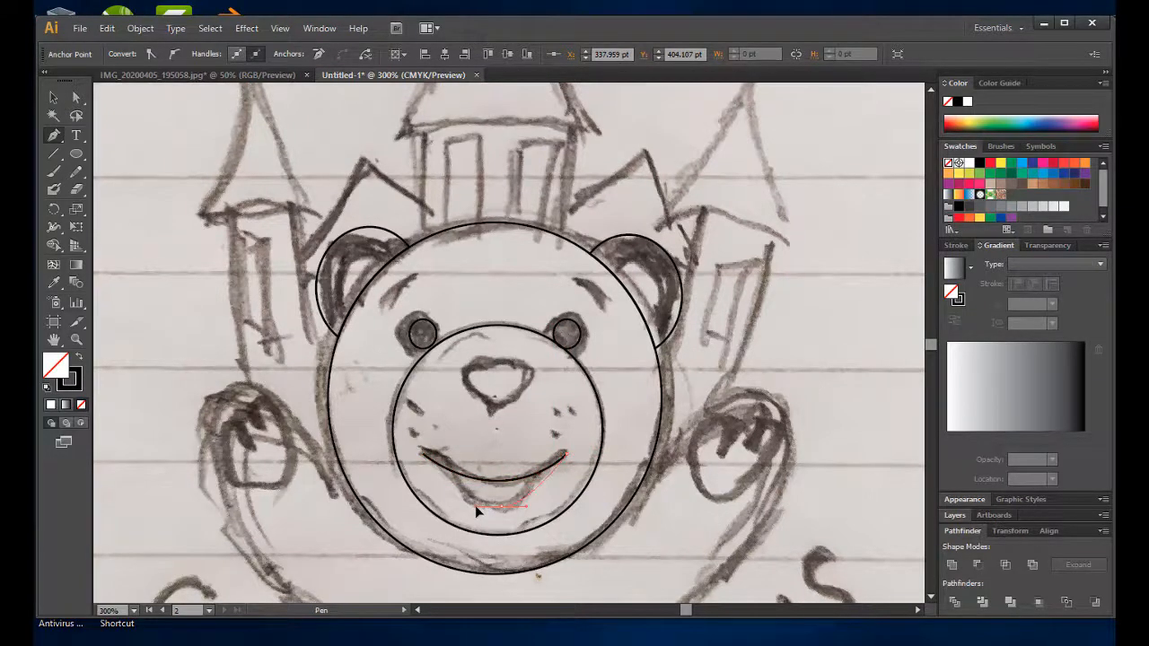
key(ctrl)
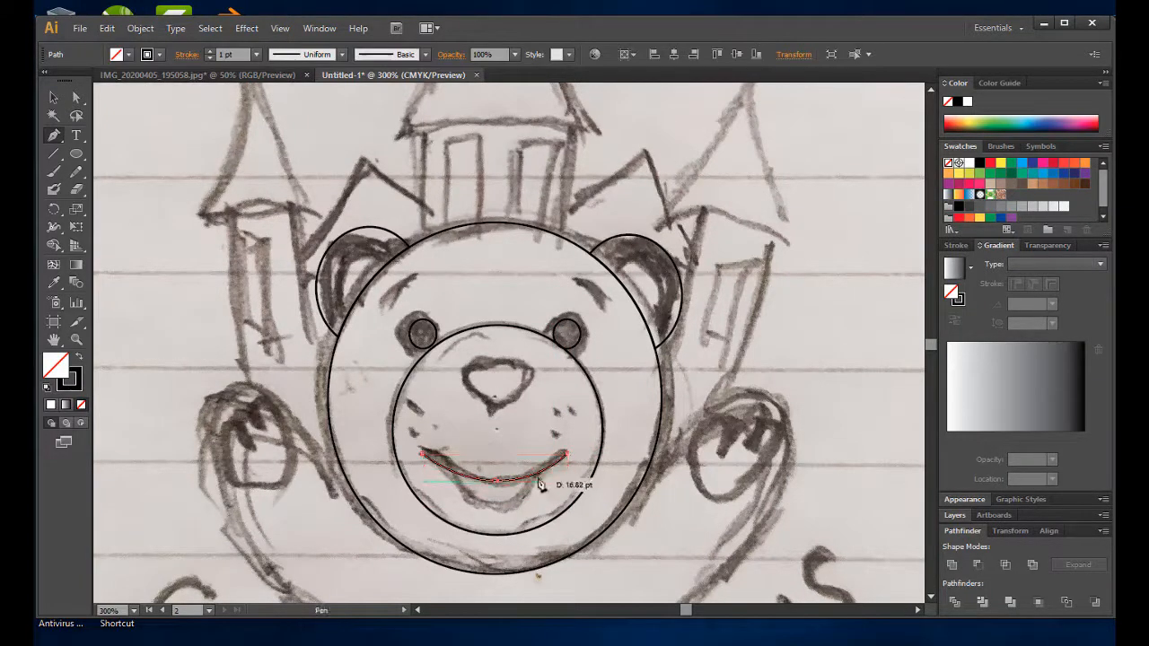
Continue the mouth path from the right corner around the lower lip and close it at the left corner.
scroll(542, 493, up, 4)
click(516, 415)
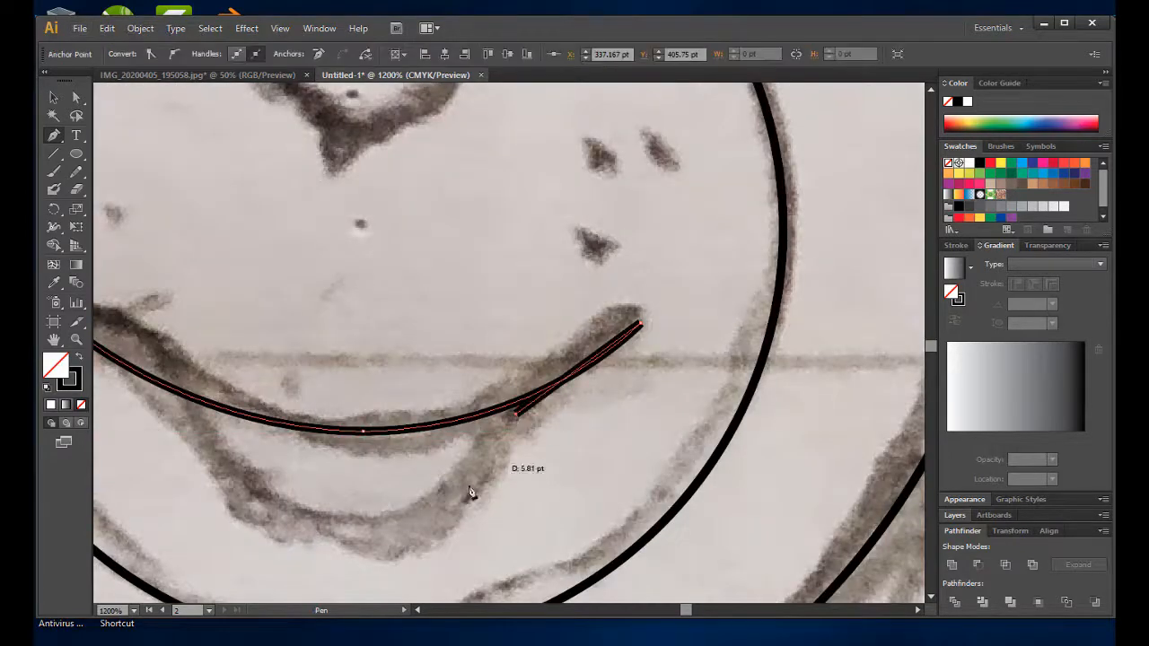
click(354, 536)
drag(281, 537, 282, 533)
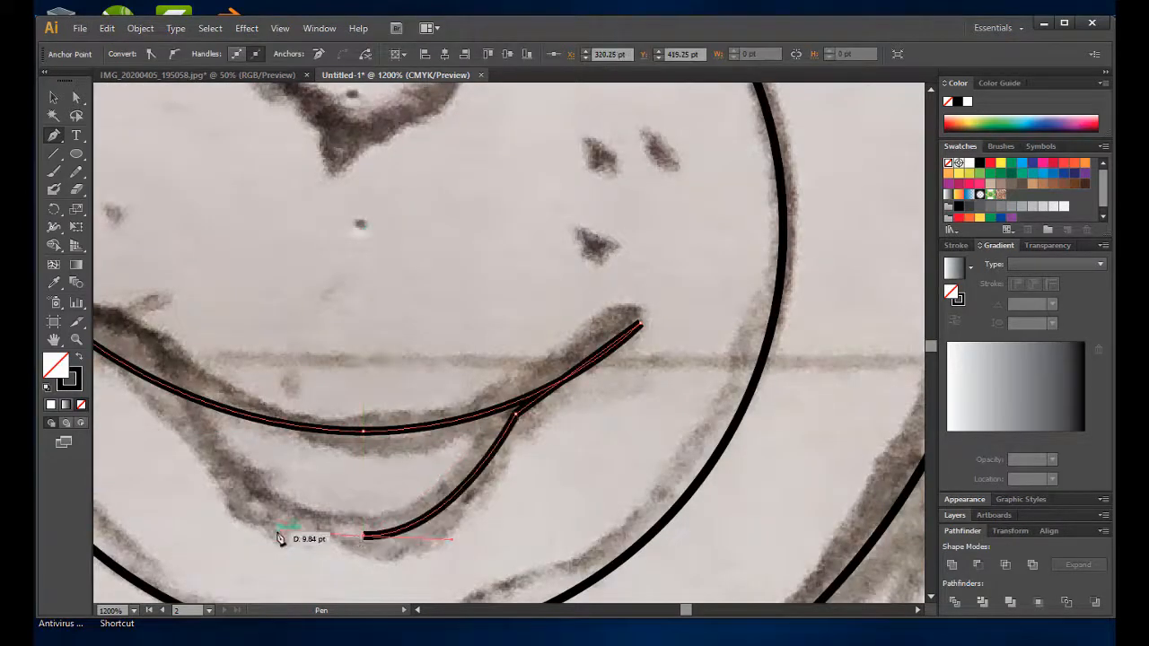
drag(260, 485, 470, 503)
click(397, 424)
click(274, 341)
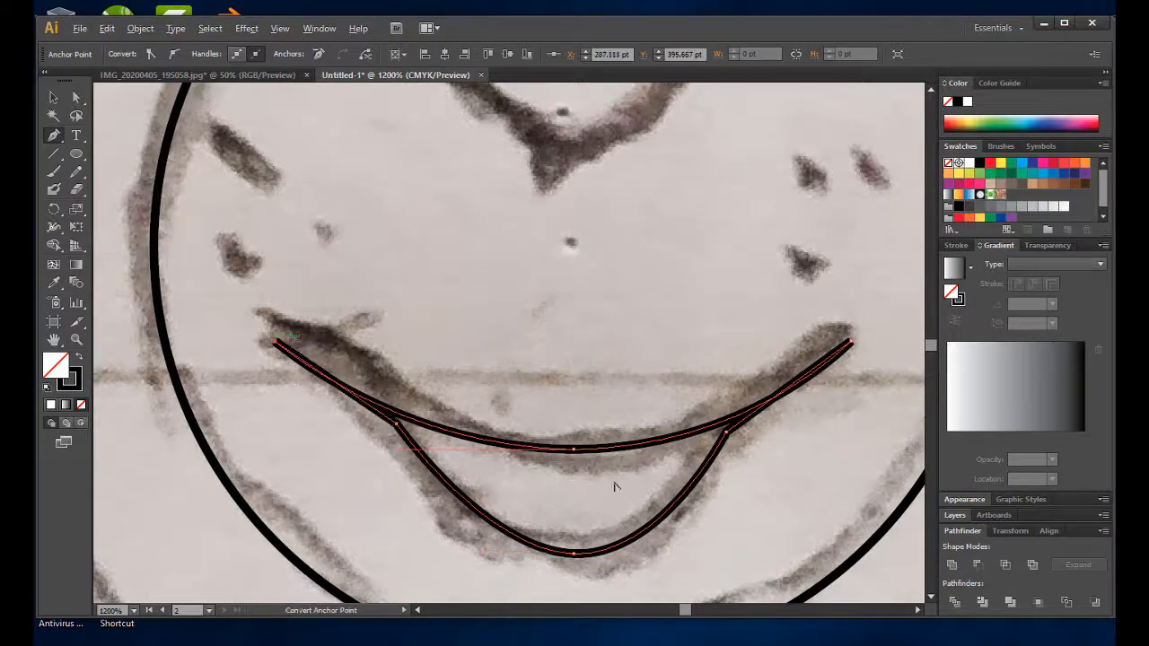
Trace the bear's nose as a closed rounded triangle pointing down with the Pen tool.
scroll(614, 485, down, 3)
scroll(600, 347, up, 1)
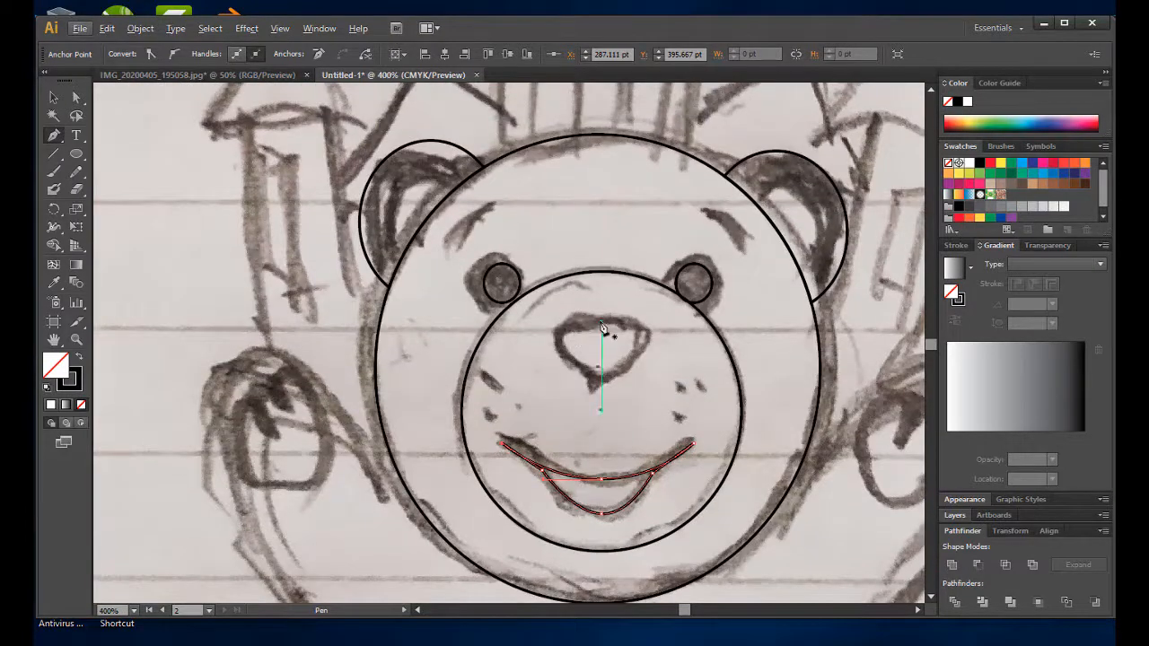
drag(602, 325, 652, 359)
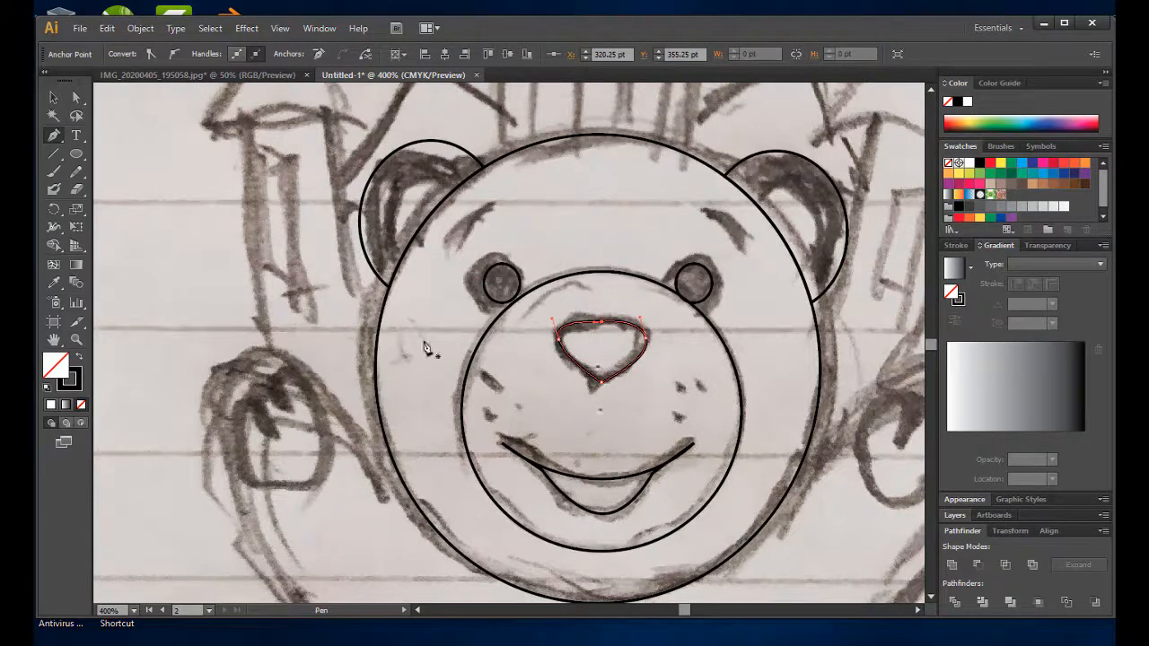
Add three black-filled whisker dots about 1.5 pt wide on the muzzle's right side and copy them to the left side.
drag(79, 158, 117, 188)
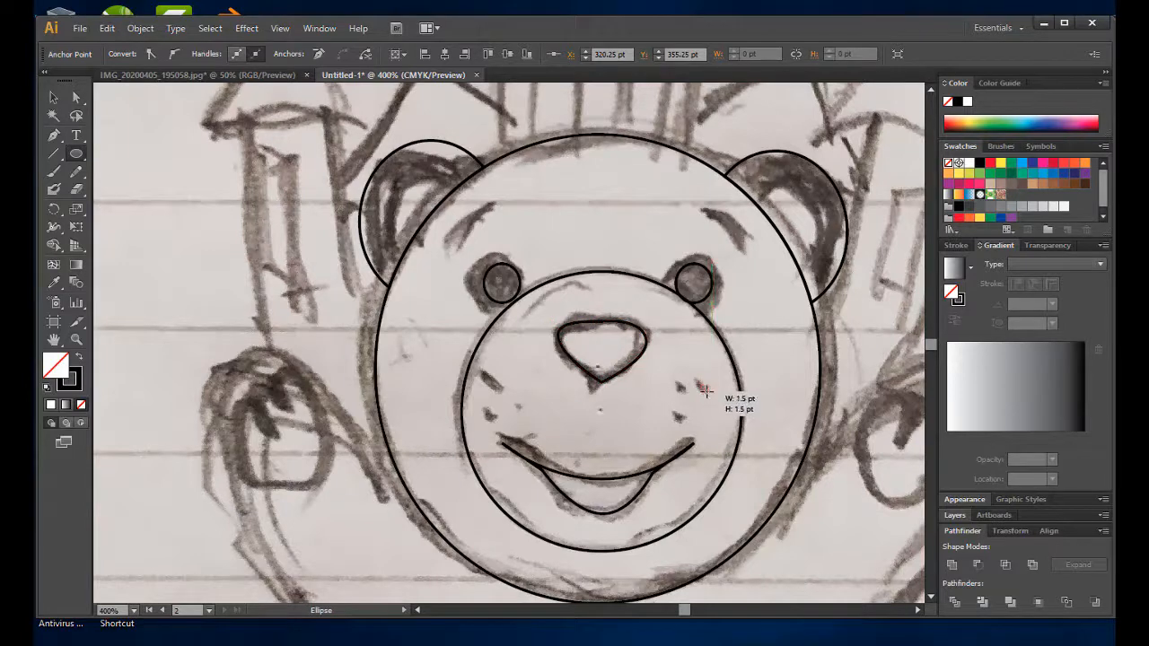
mouse_move(706, 389)
mouse_down()
mouse_move(698, 409)
mouse_move(680, 382)
mouse_move(687, 403)
mouse_up()
key(shift+x)
drag(673, 376, 514, 391)
click(574, 408)
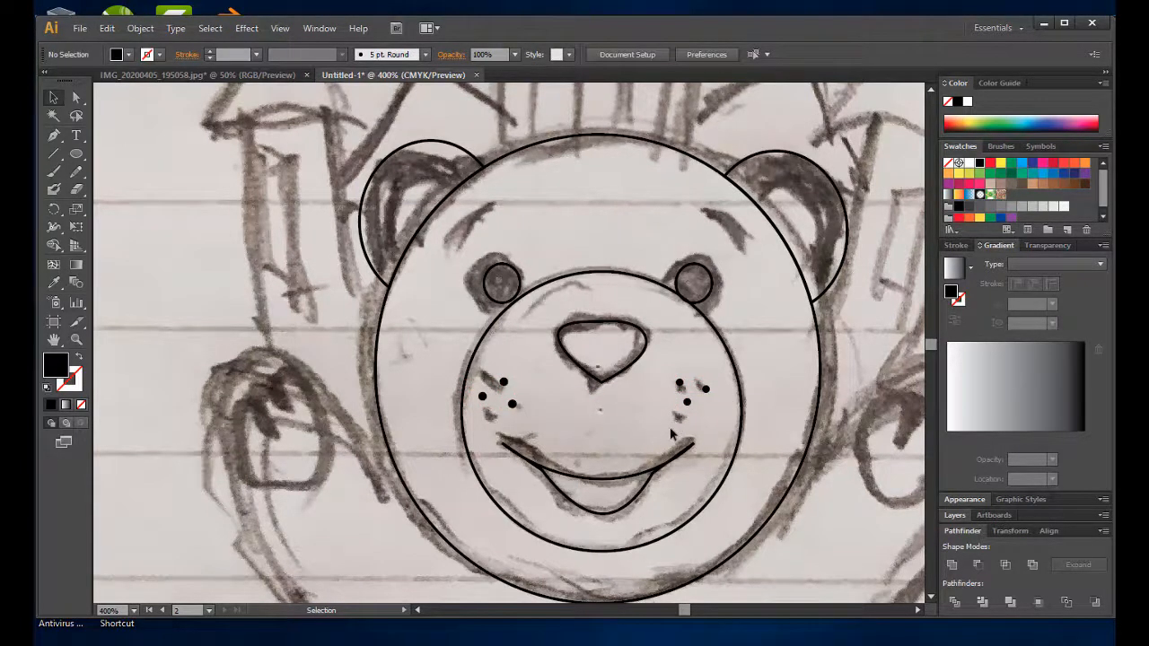
Draw a slanted line over each of the bear's eyebrows with no fill and a 1 pt black stroke.
scroll(671, 434, up, 1)
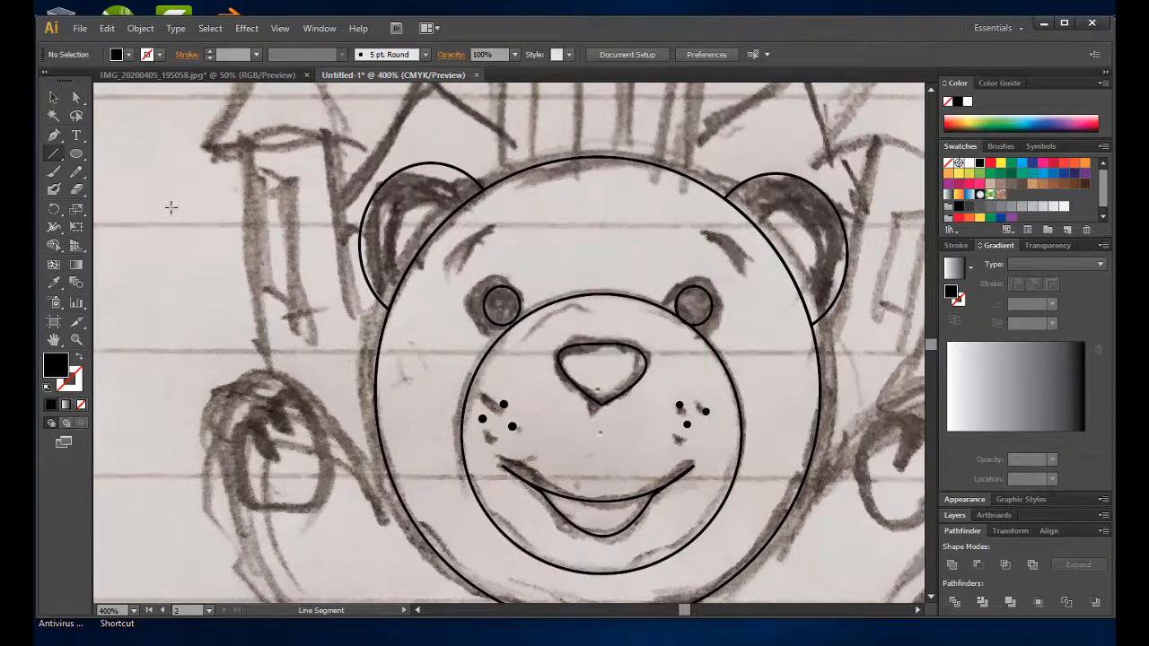
drag(747, 263, 746, 263)
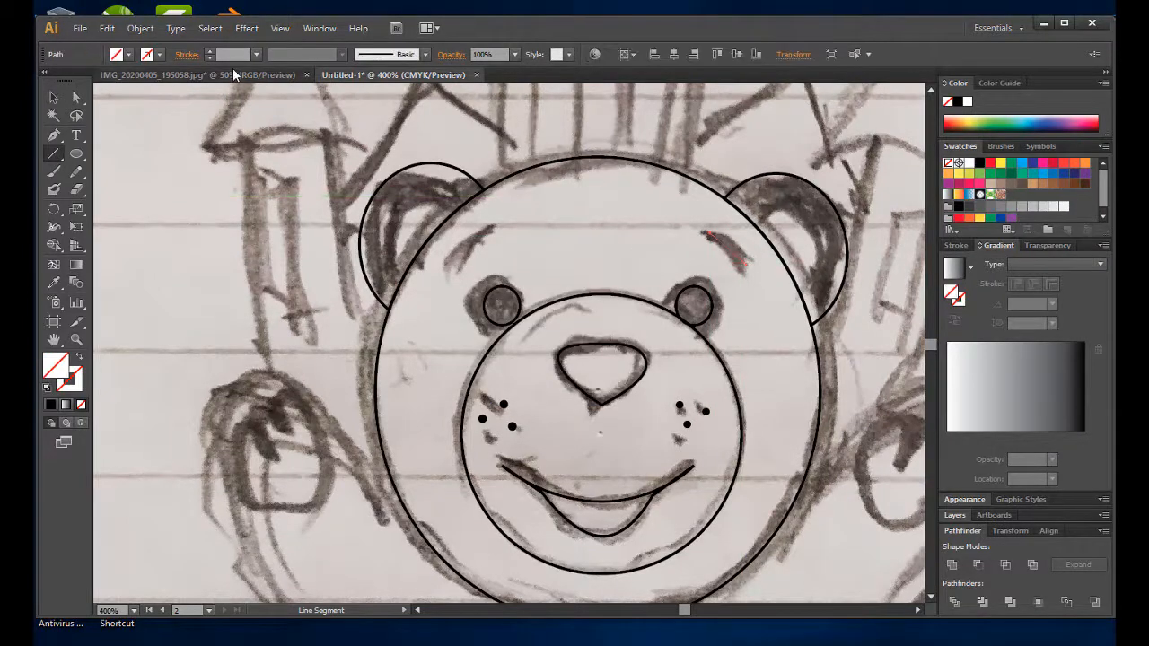
click(47, 387)
click(81, 404)
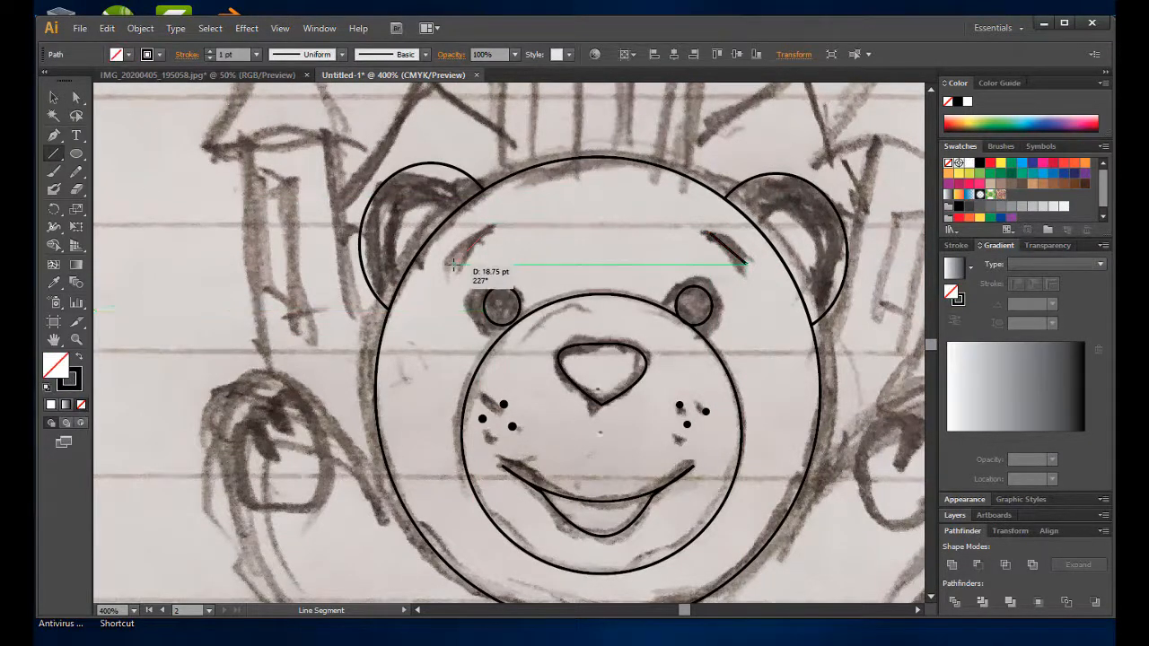
drag(453, 265, 449, 268)
Draw a large circle centred on the bottom of the arms, copy it up to match their outer curve, and add a smaller inner copy.
scroll(603, 296, down, 2)
scroll(695, 230, up, 5)
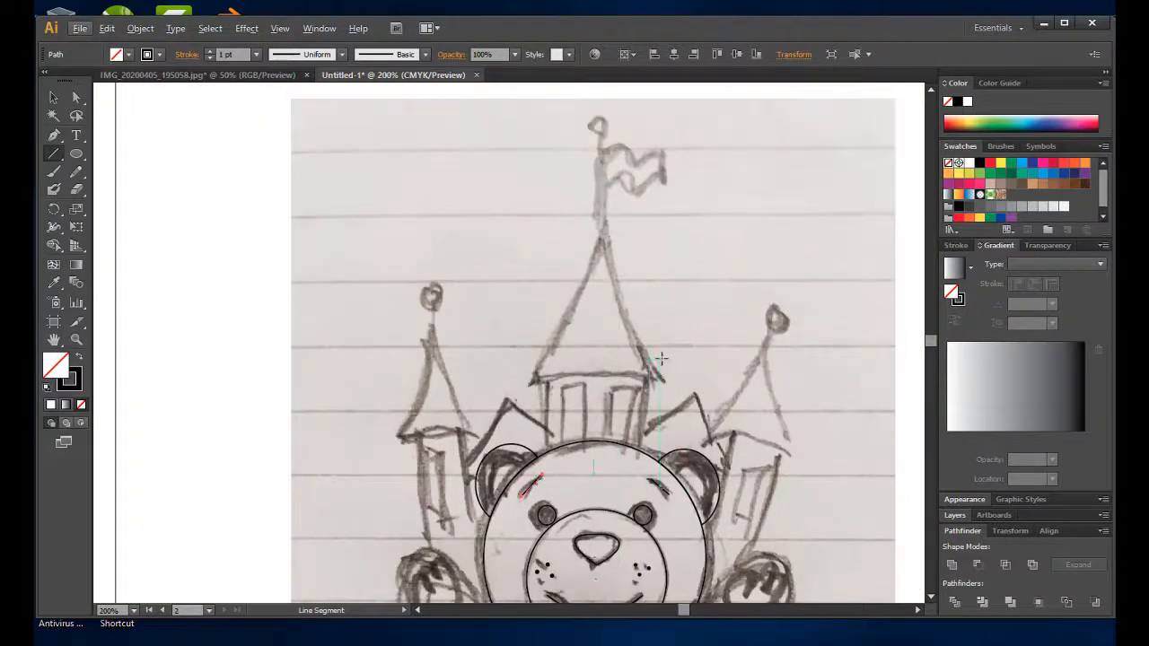
scroll(660, 359, down, 5)
drag(77, 152, 190, 193)
drag(613, 518, 755, 323)
key(v)
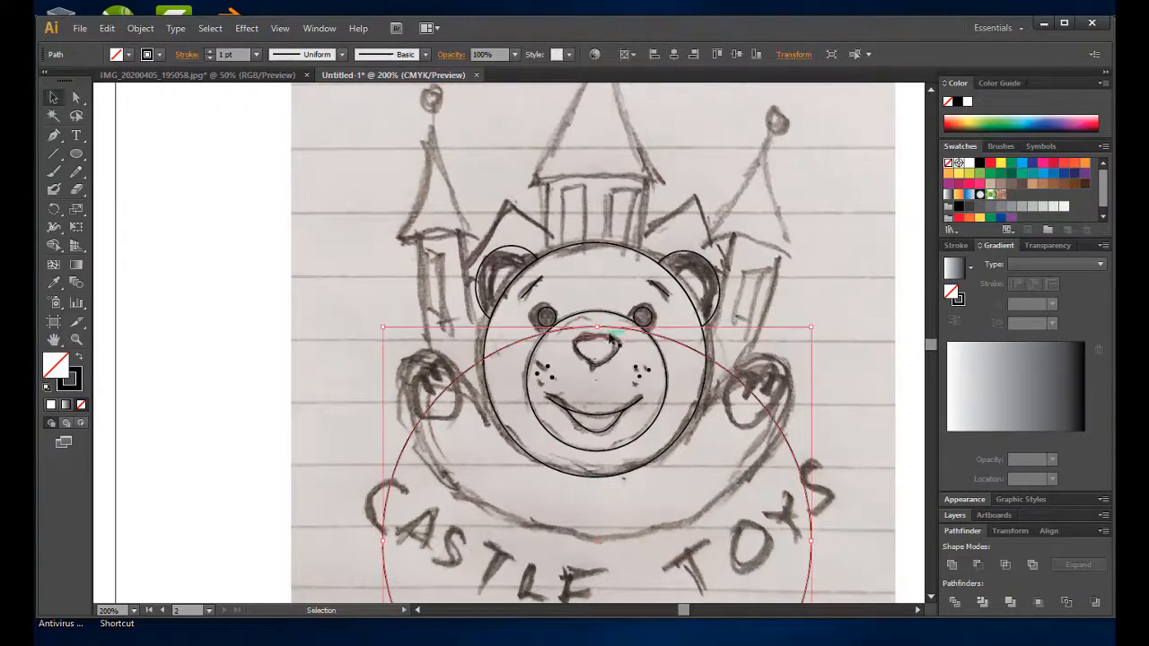
drag(617, 331, 606, 119)
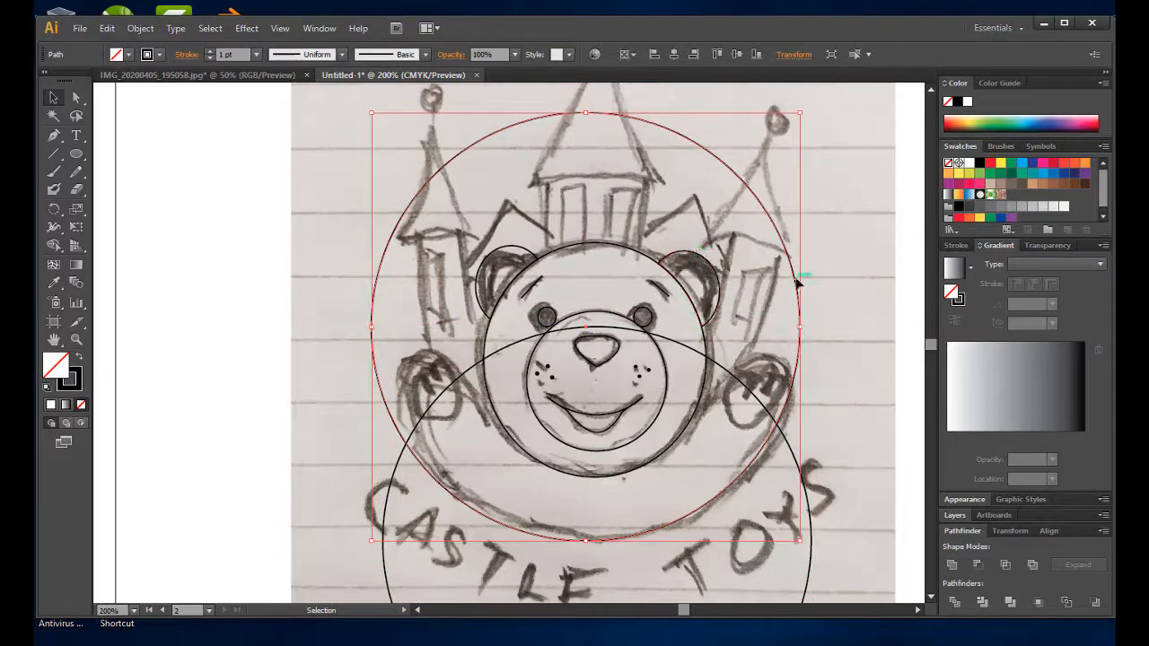
drag(797, 283, 782, 185)
scroll(777, 207, up, 1)
Draw a circle over the bear's right-side paw, adjust its position and duplicate it onto the left-side paw.
drag(795, 487, 779, 462)
key(l)
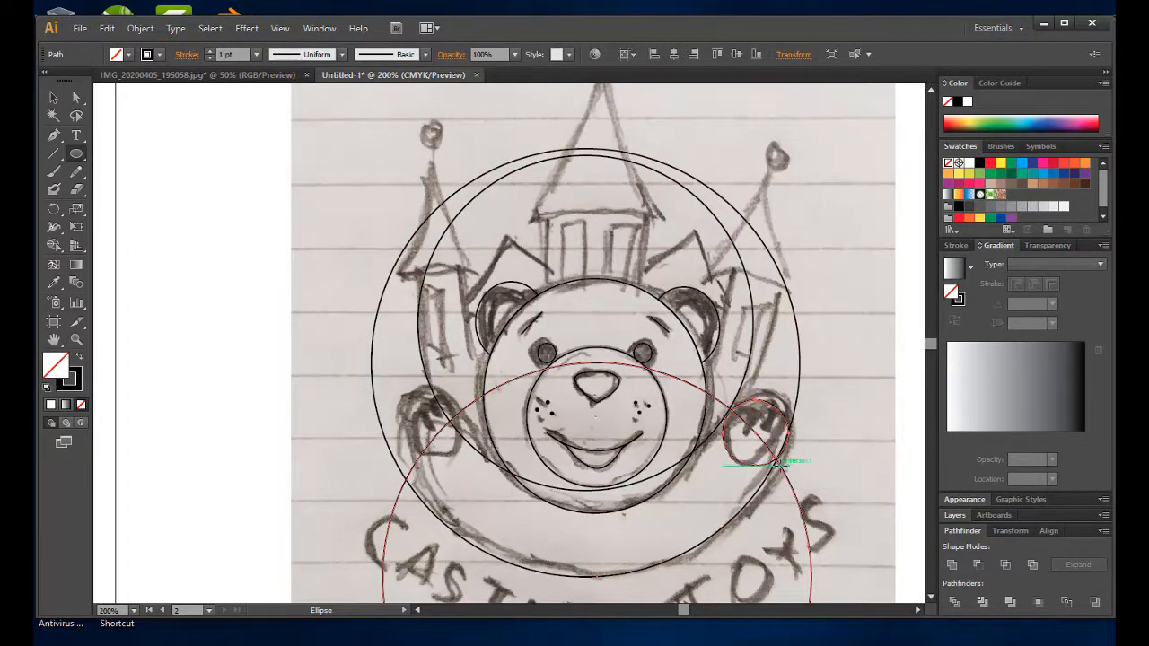
scroll(786, 557, up, 2)
scroll(786, 557, down, 1)
click(53, 97)
drag(775, 333, 776, 329)
scroll(723, 409, down, 1)
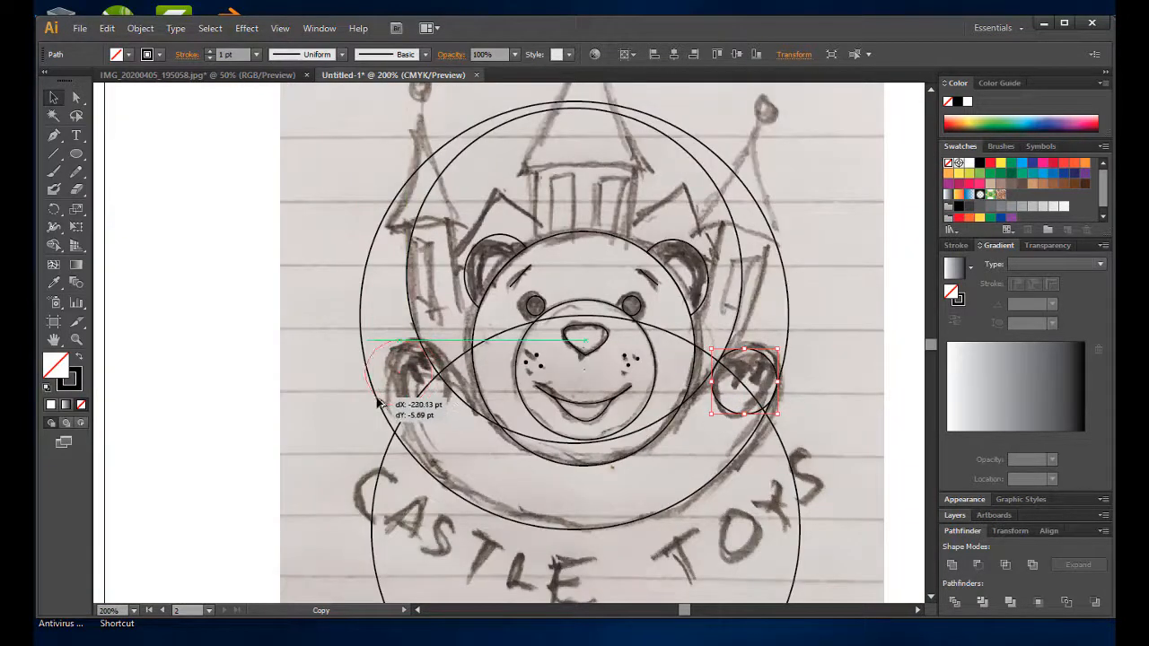
drag(382, 406, 382, 402)
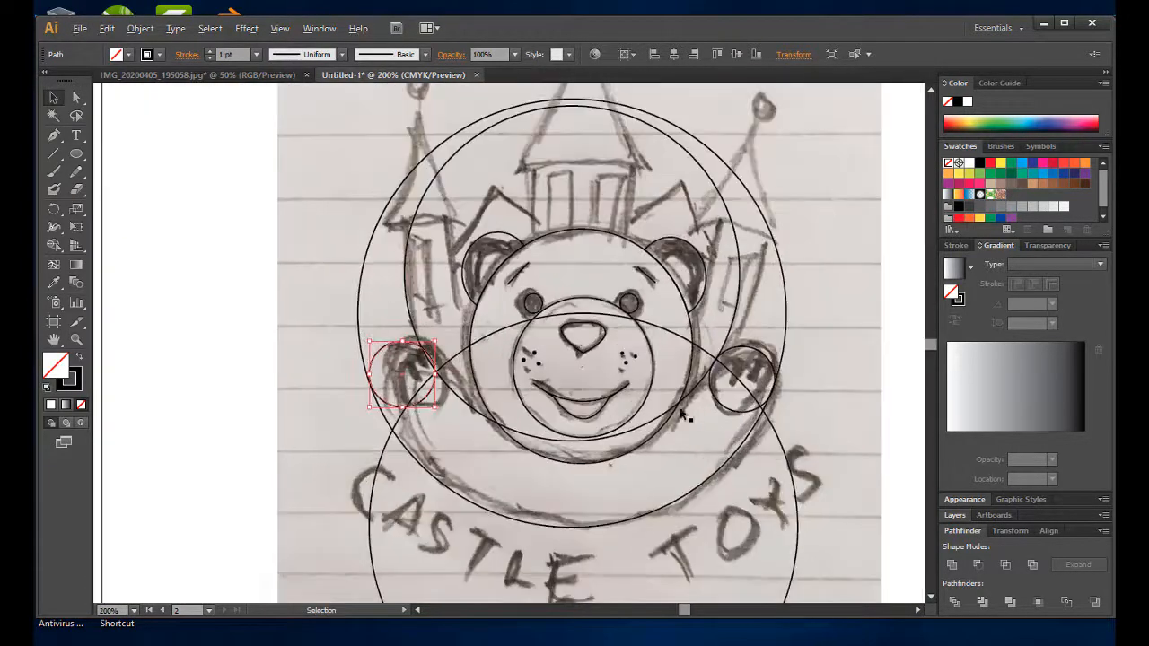
Move the left-side paw circle slightly down to sit level with the right-side paw circle.
scroll(678, 386, up, 2)
scroll(666, 359, down, 3)
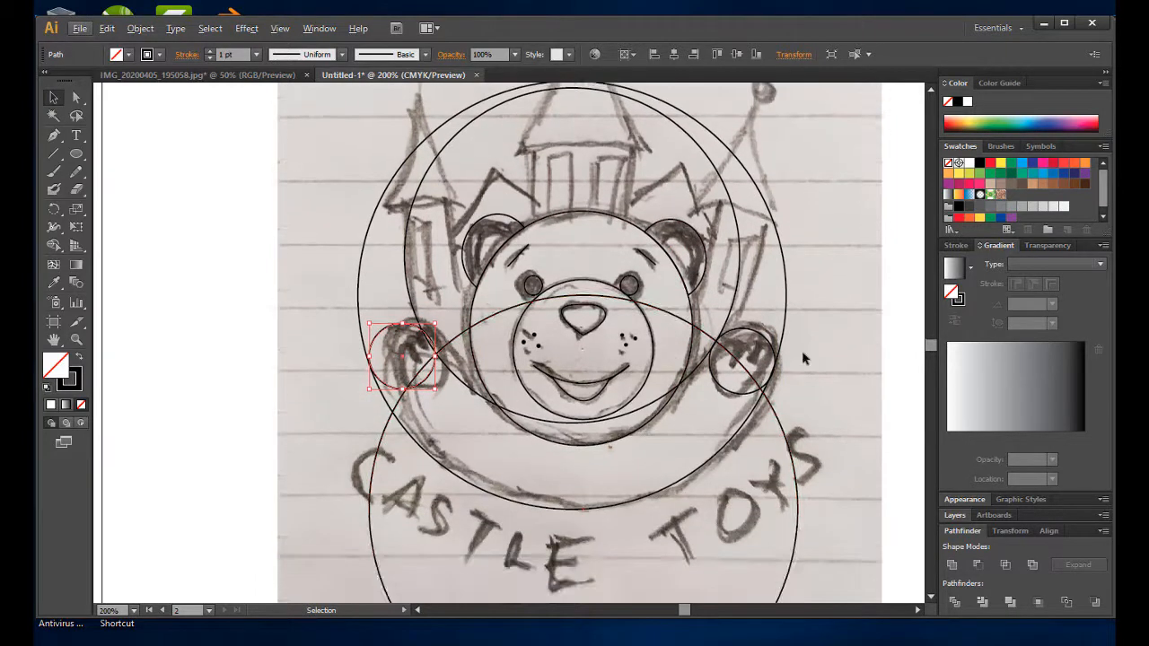
scroll(475, 370, up, 1)
scroll(437, 368, up, 2)
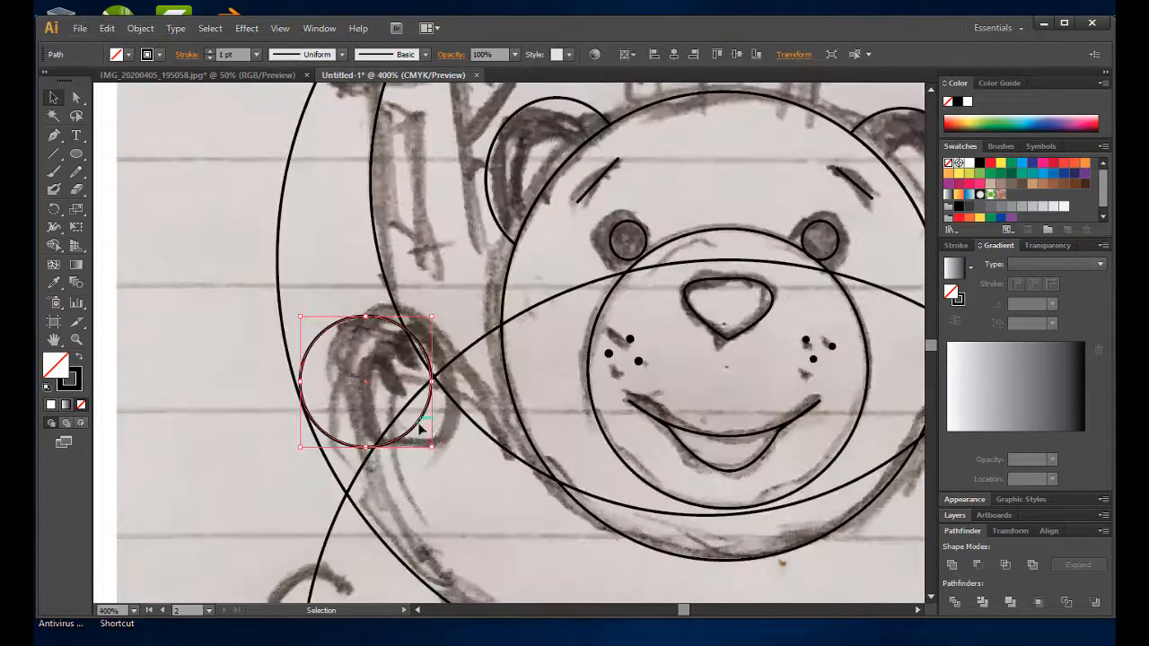
drag(423, 427, 422, 438)
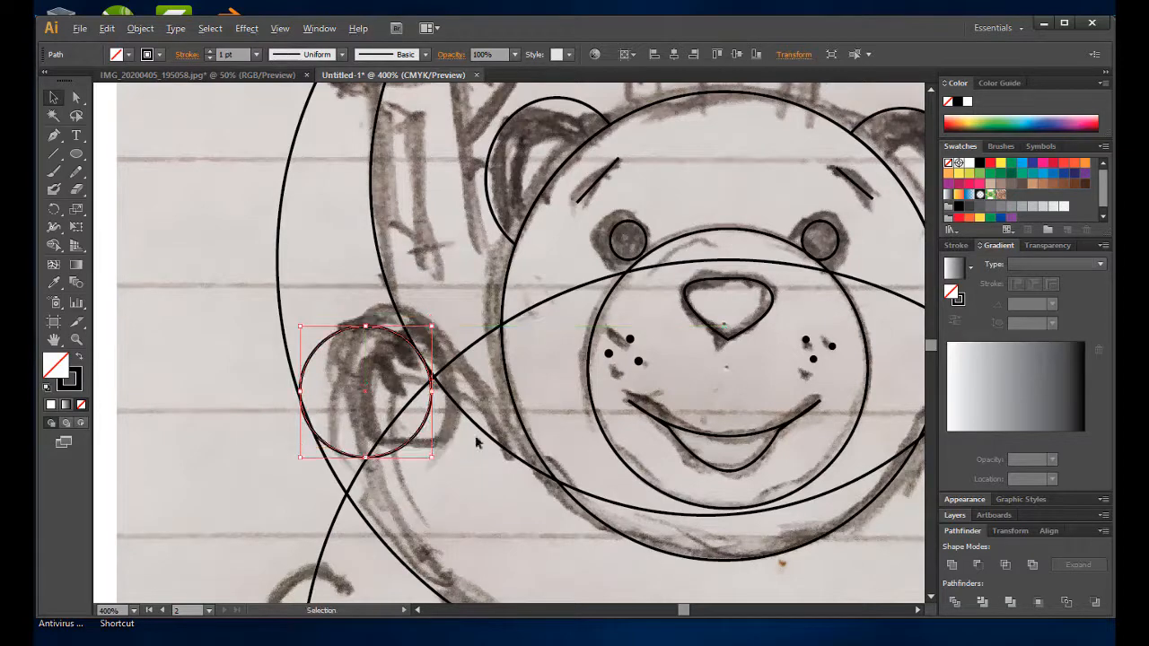
scroll(474, 440, down, 2)
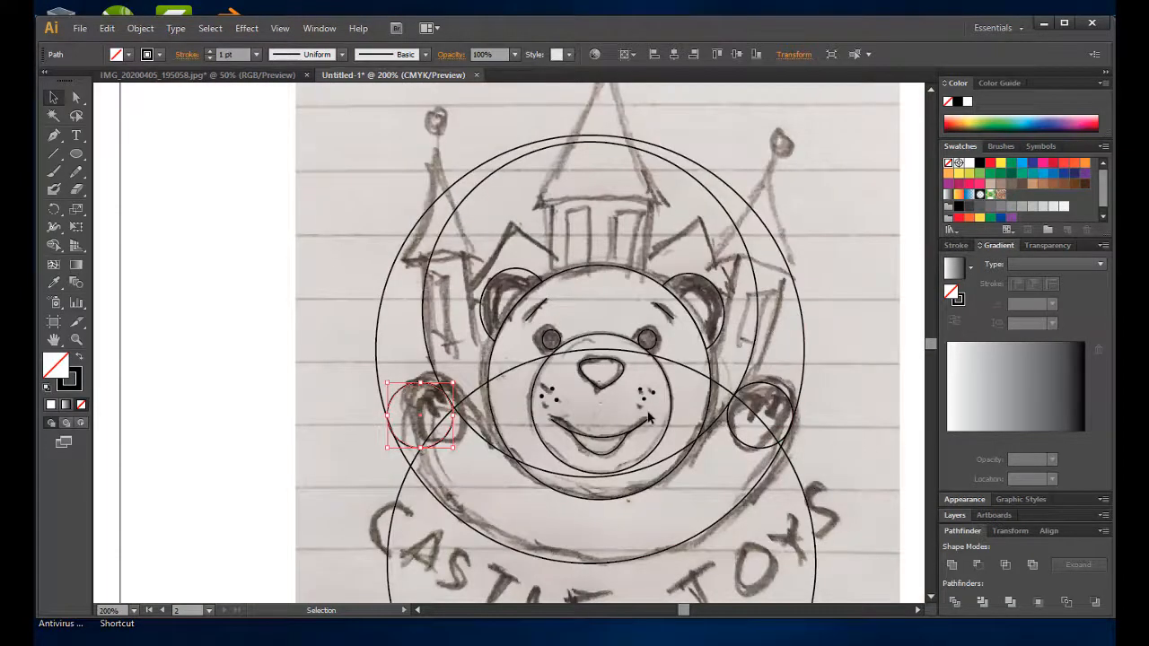
Draw small circles over the ball ornaments at the tips of the castle's three spires.
scroll(765, 453, up, 2)
scroll(626, 208, up, 4)
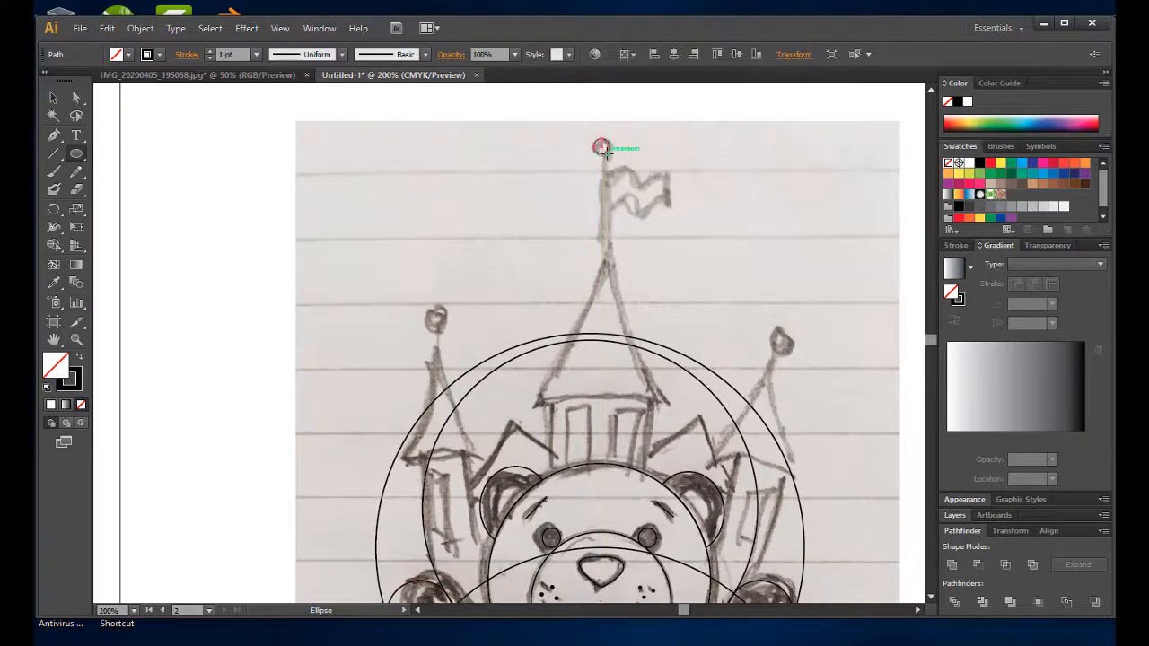
drag(605, 153, 786, 355)
Draw straight lines for the central tower's vertical flagpole and the left edge of its pointed roof.
key(backslash)
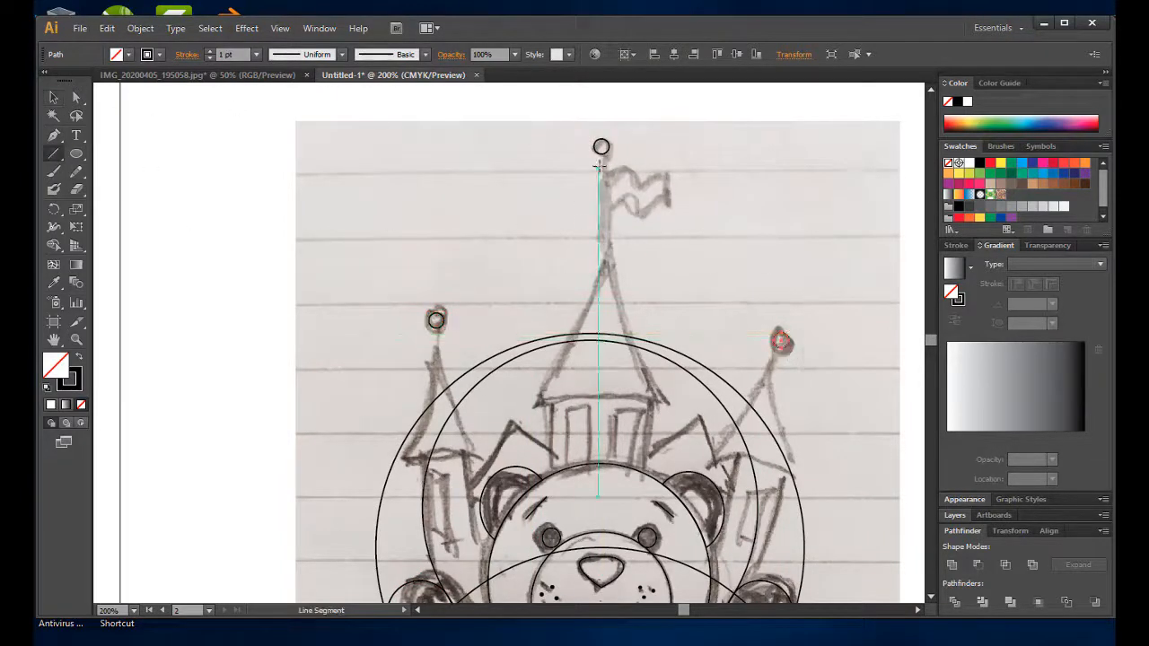
drag(601, 147, 601, 258)
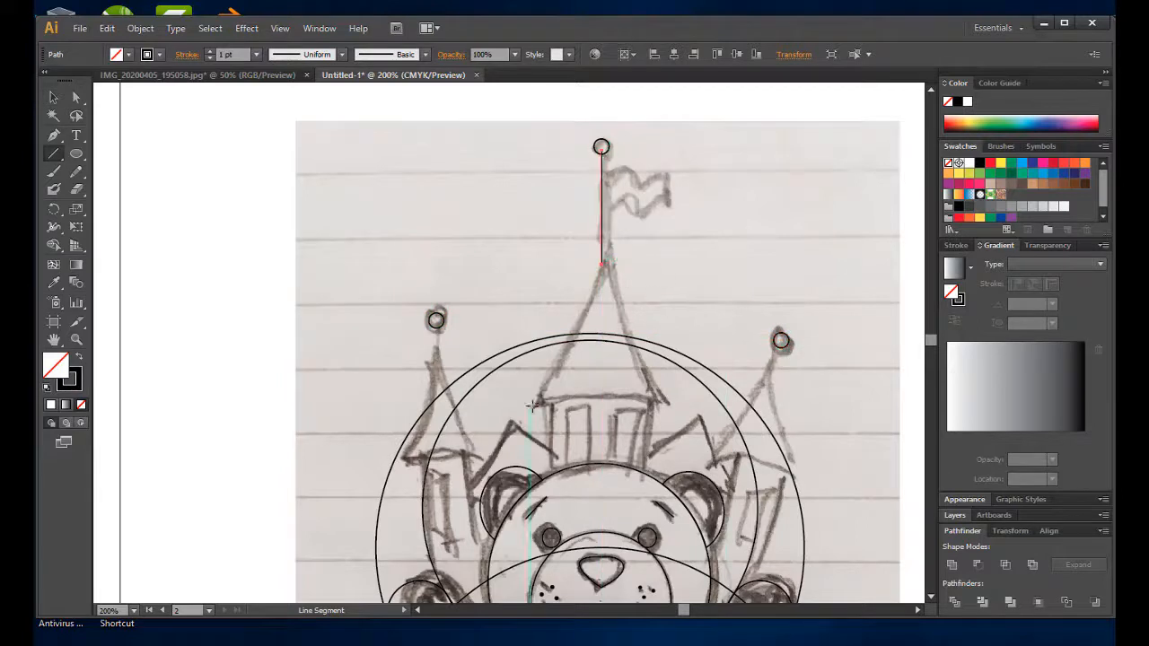
drag(533, 406, 601, 265)
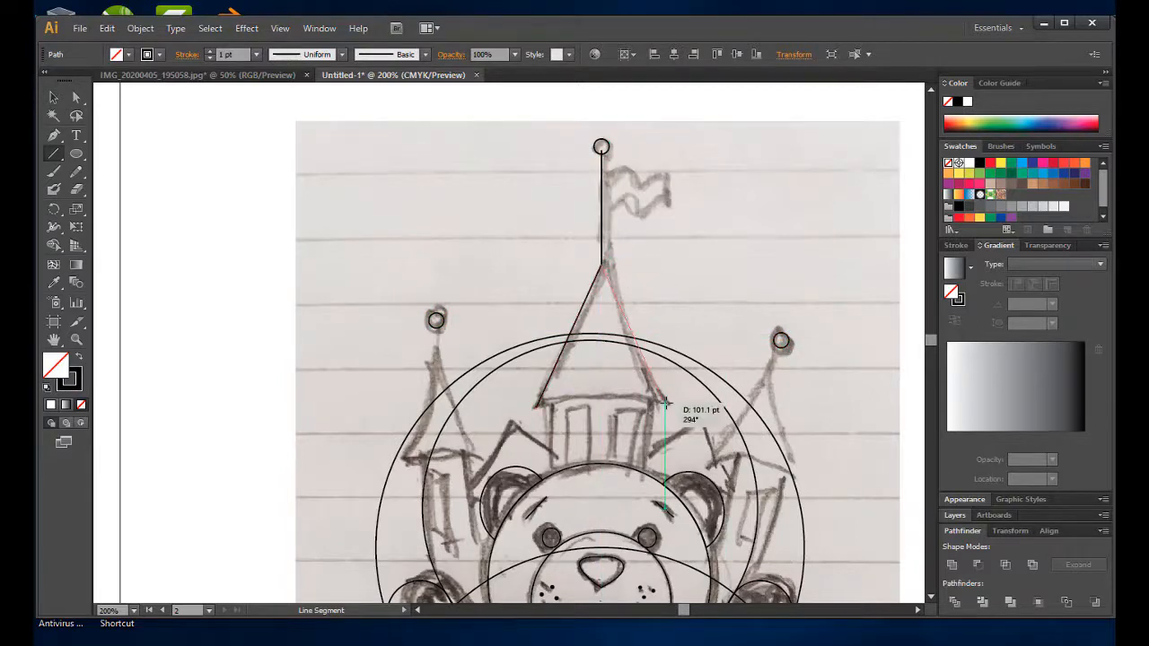
drag(665, 402, 537, 407)
scroll(581, 248, down, 2)
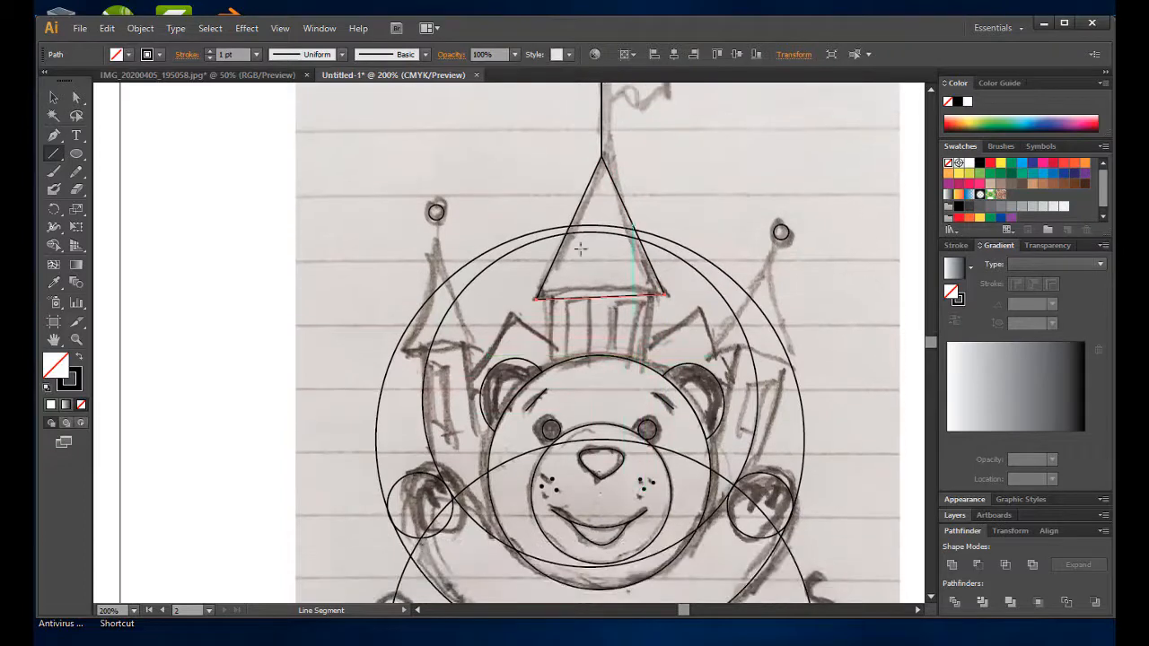
drag(665, 294, 670, 298)
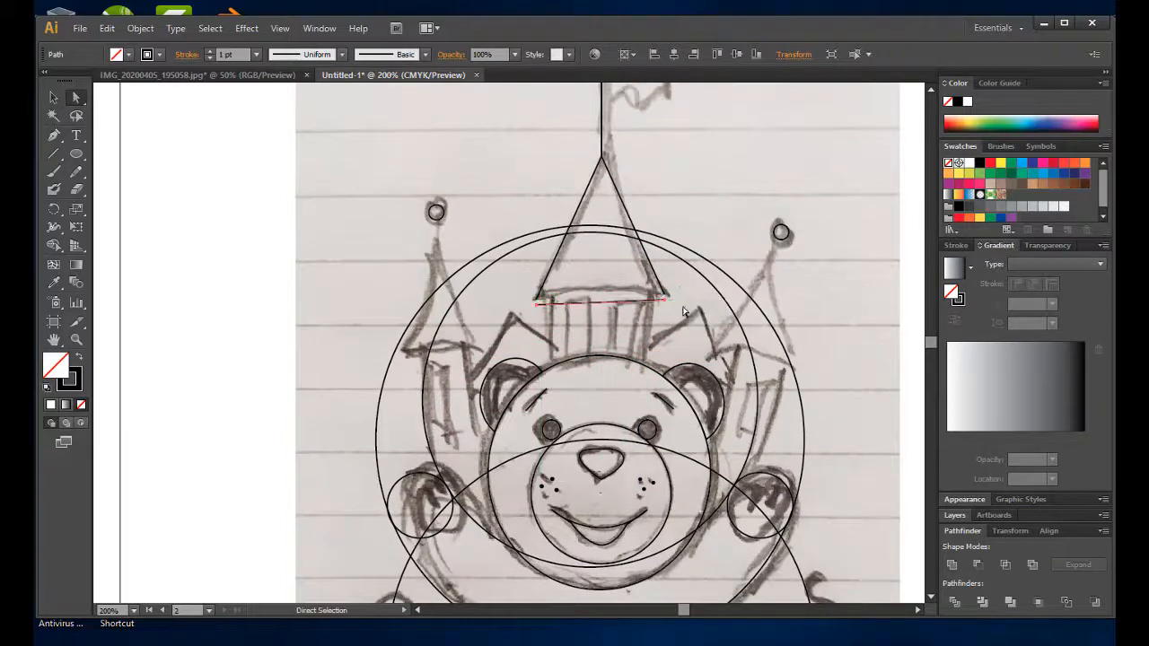
key(ctrl+z)
key(ctrl+z)
key(ctrl+z)
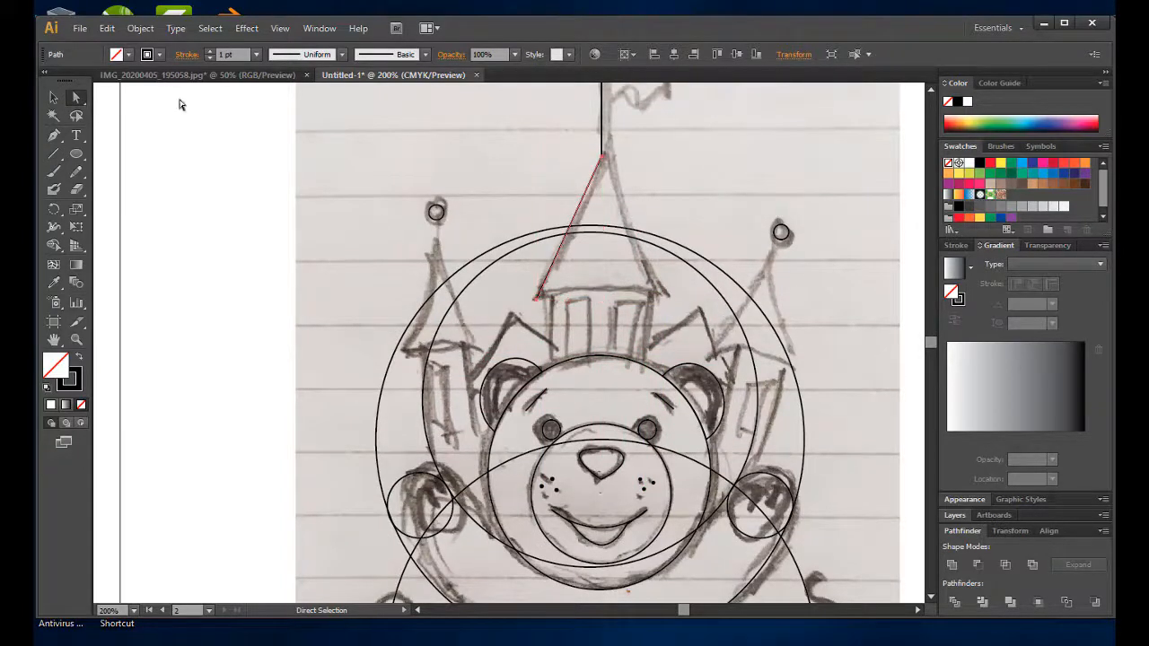
Close the central tower's triangular roof with a horizontal base line and a right edge up to its peak.
click(107, 28)
click(425, 205)
click(640, 274)
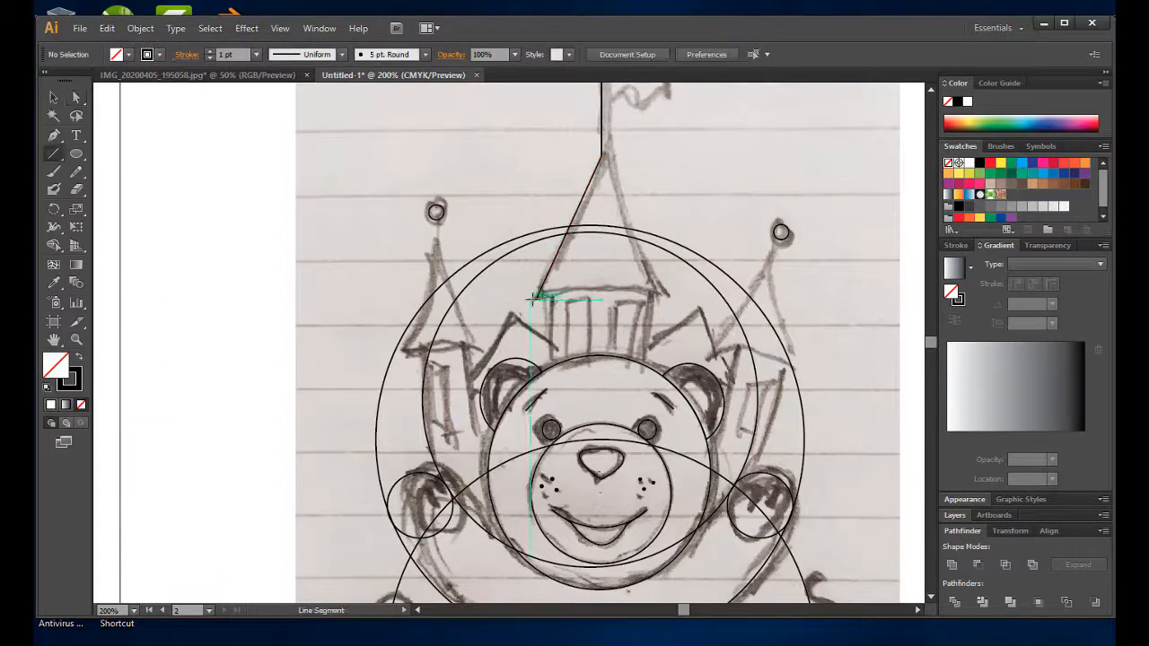
drag(663, 297, 668, 299)
drag(605, 162, 601, 156)
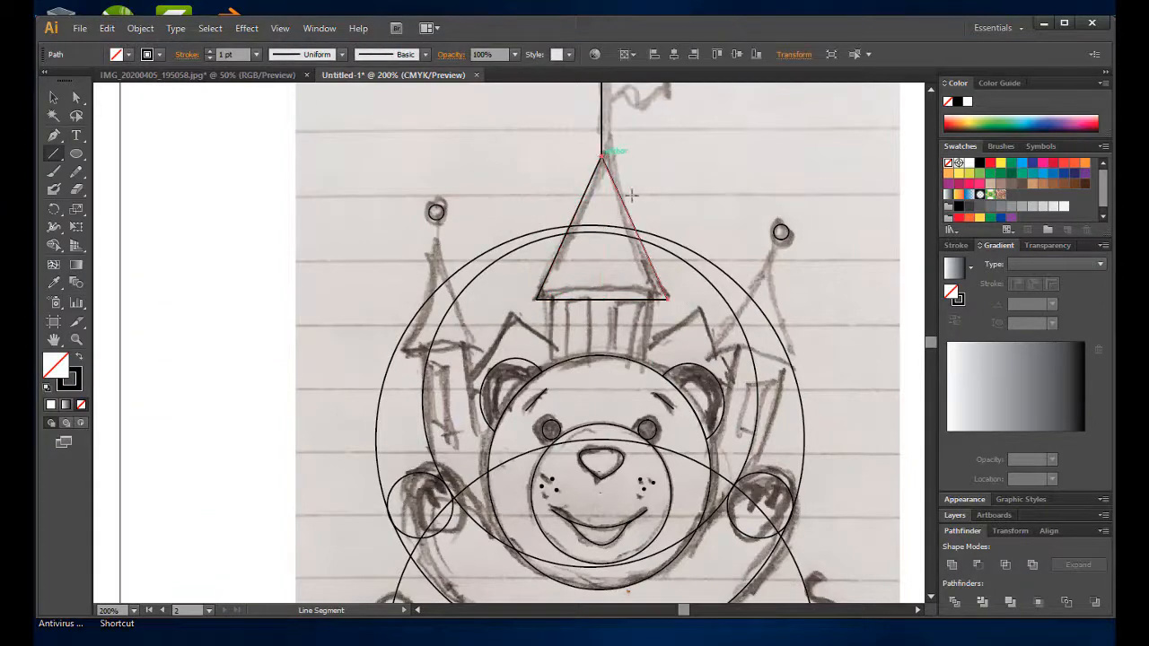
Draw lines over the left-side tower's spire pole and the three edges of its triangular roof.
drag(578, 412, 635, 358)
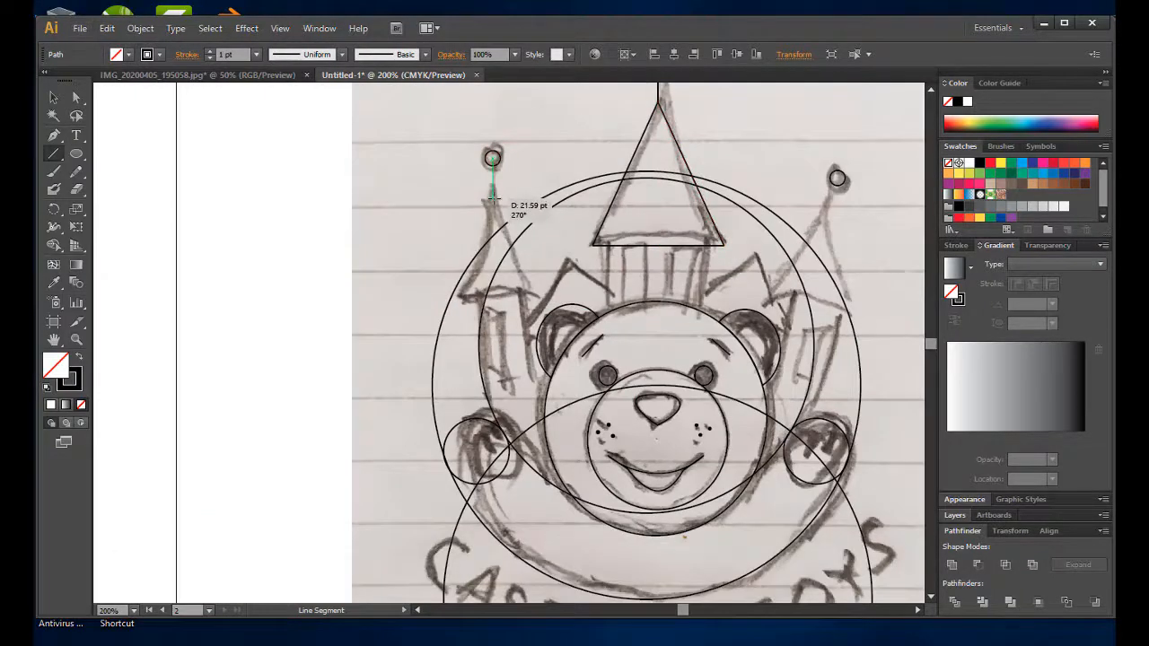
drag(492, 201, 492, 201)
drag(492, 201, 462, 299)
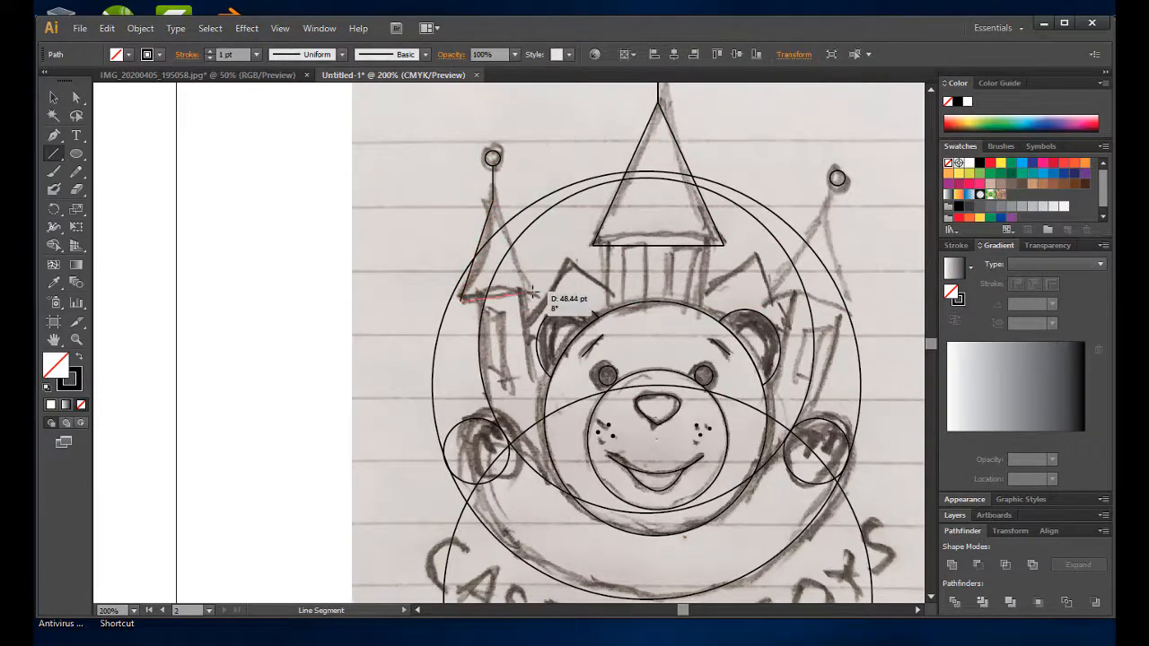
drag(532, 291, 532, 291)
drag(532, 291, 494, 203)
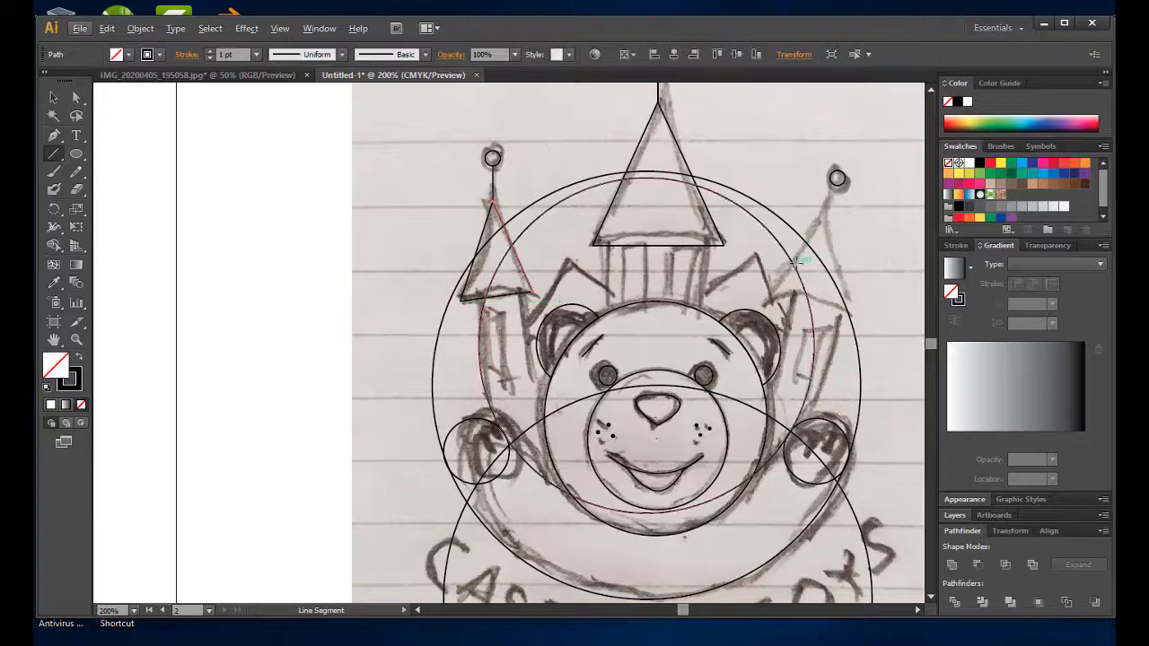
Draw lines over the right-side tower's tilted spire pole, triangular roof and slanted walls.
drag(838, 179, 768, 327)
scroll(825, 216, down, 2)
drag(845, 228, 814, 342)
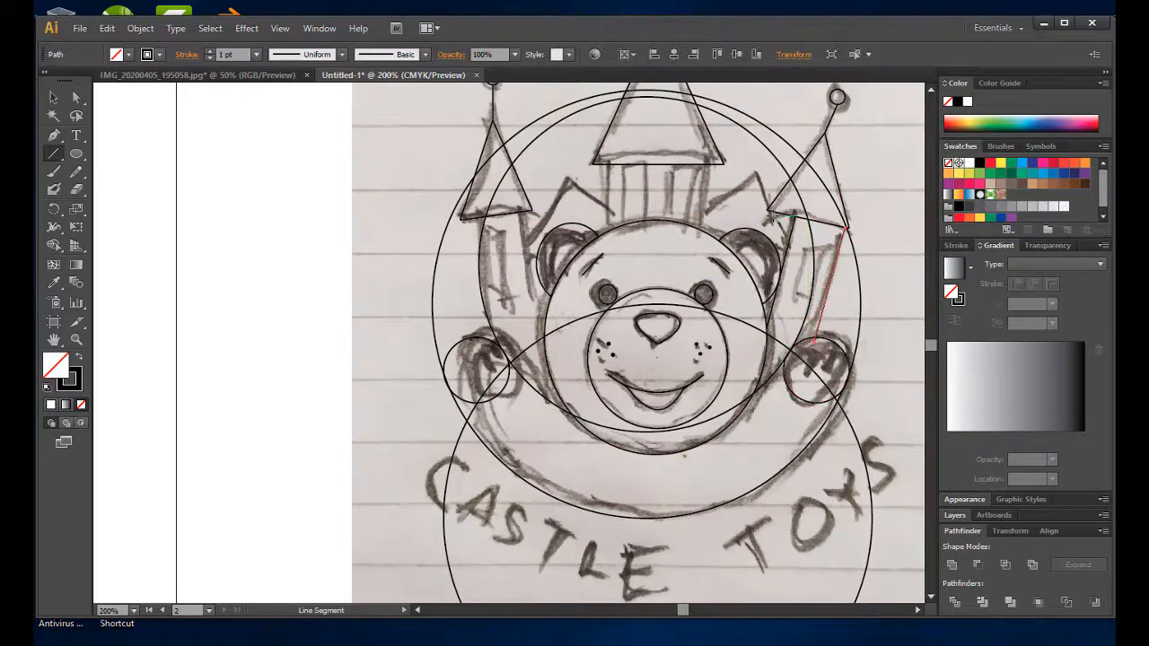
Outline the triangular gable beside the right-side tower, and draw the central tower's side walls and top edge.
drag(752, 175, 756, 171)
drag(756, 172, 795, 260)
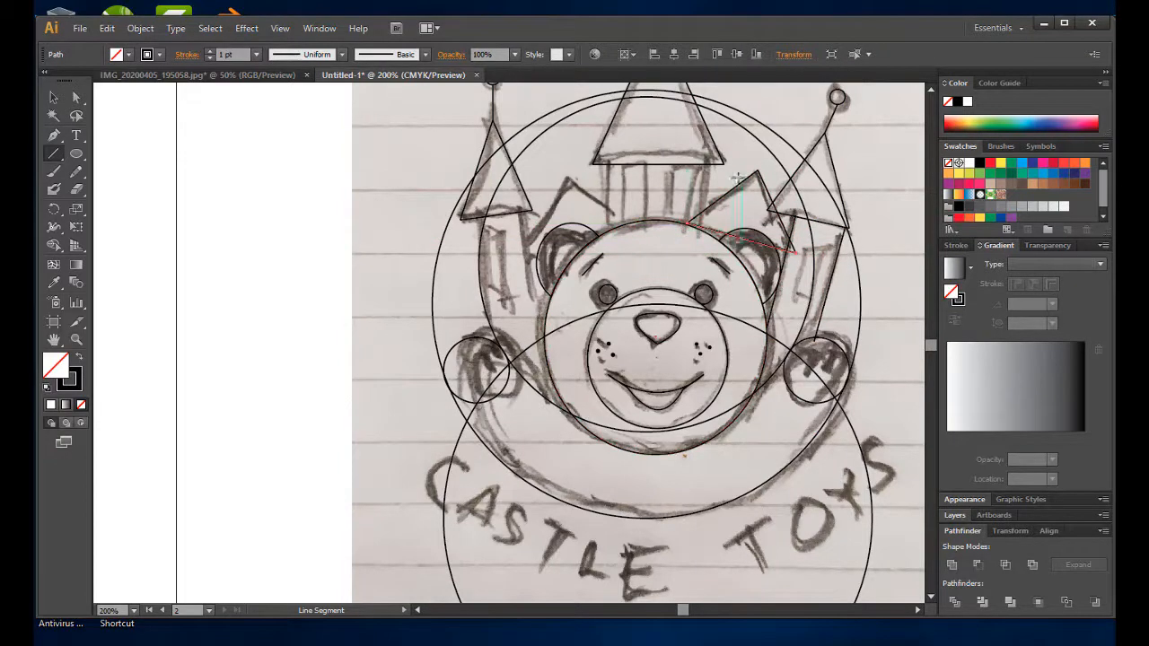
scroll(736, 178, up, 1)
drag(609, 237, 608, 250)
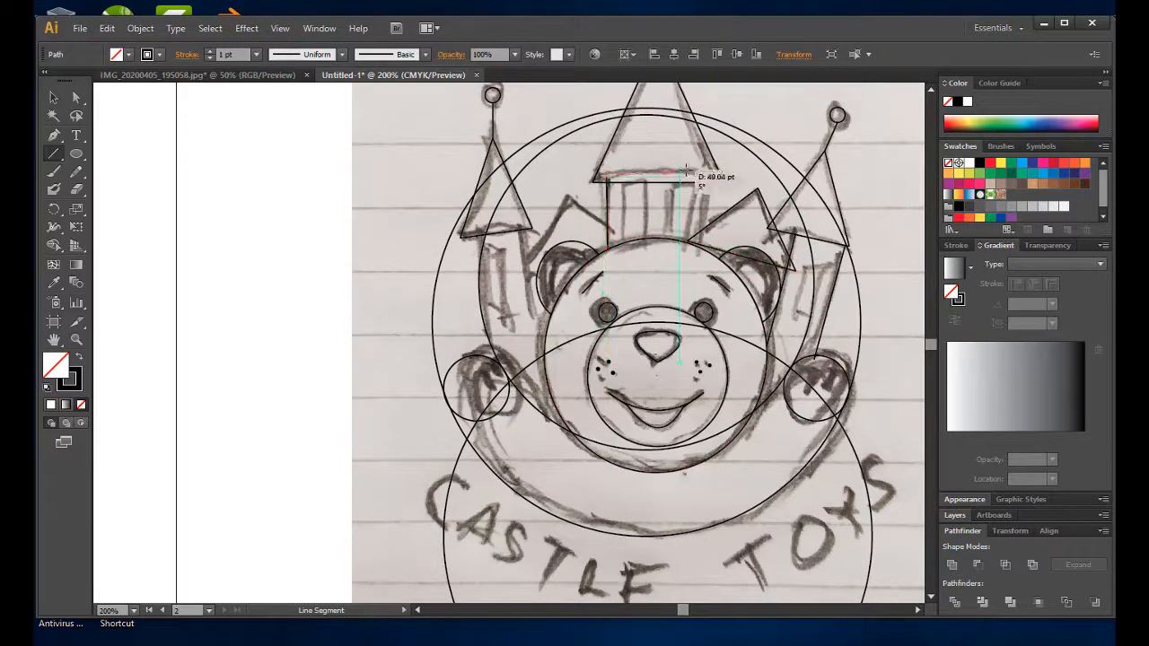
mouse_move(708, 177)
mouse_down()
mouse_move(704, 251)
mouse_move(569, 196)
mouse_up()
Outline the triangular gable over the bear's left-side ear, and draw the left-side tower's inner and outer walls.
drag(524, 271, 519, 291)
drag(519, 291, 641, 251)
scroll(656, 279, down, 1)
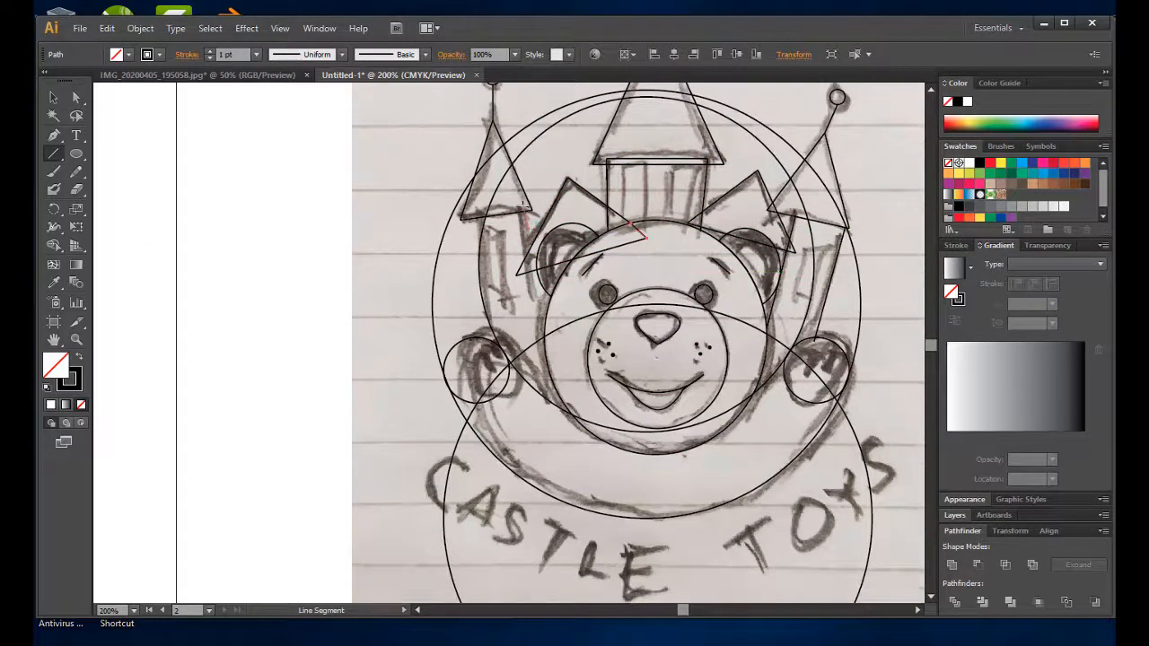
drag(539, 307, 542, 323)
mouse_move(482, 213)
mouse_down()
mouse_move(508, 328)
mouse_move(492, 348)
mouse_up()
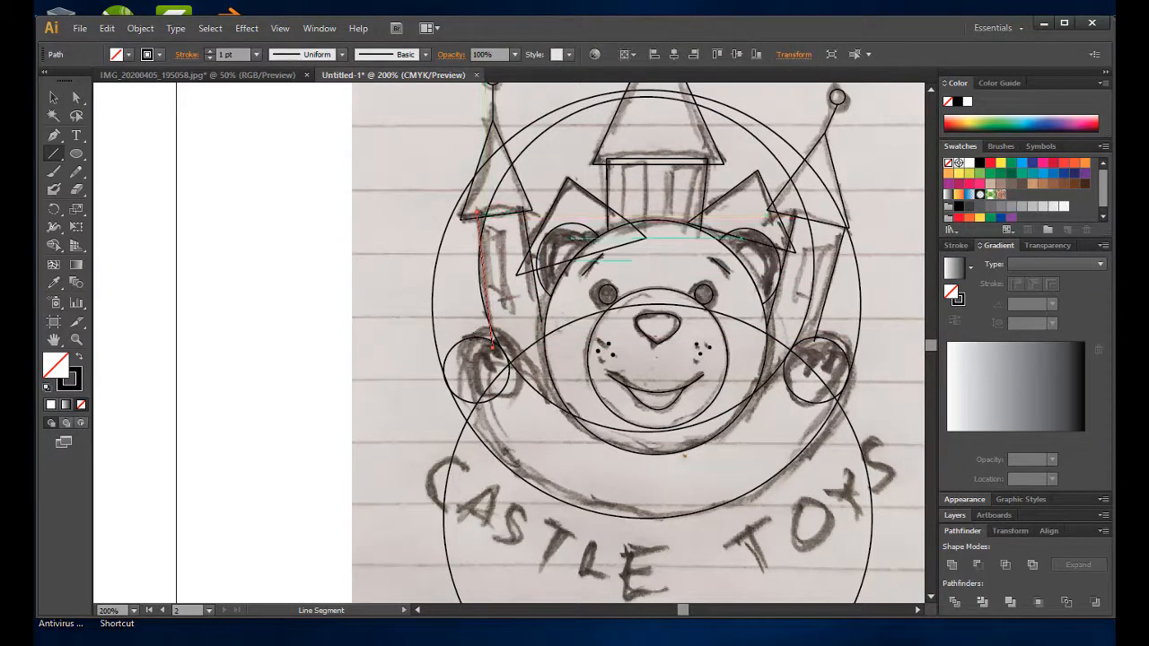
Draw two tall rectangular windows on the central tower and one on the right-side tower, rotated to match its tilt.
drag(76, 154, 175, 152)
drag(686, 210, 692, 234)
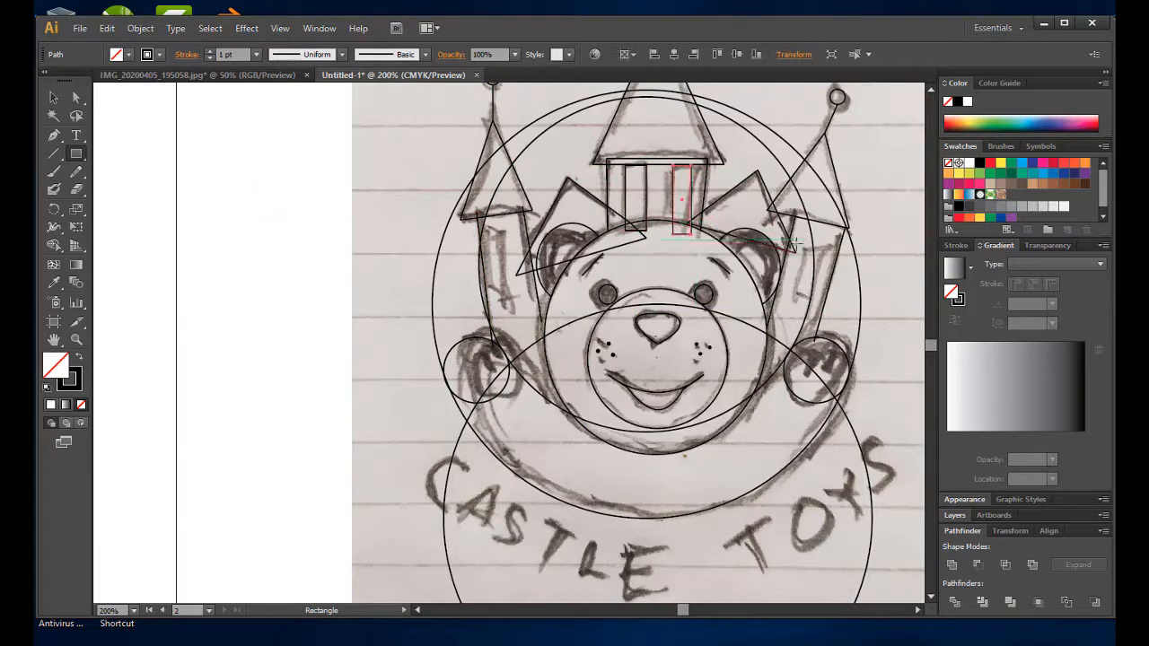
drag(805, 241, 824, 310)
key(r)
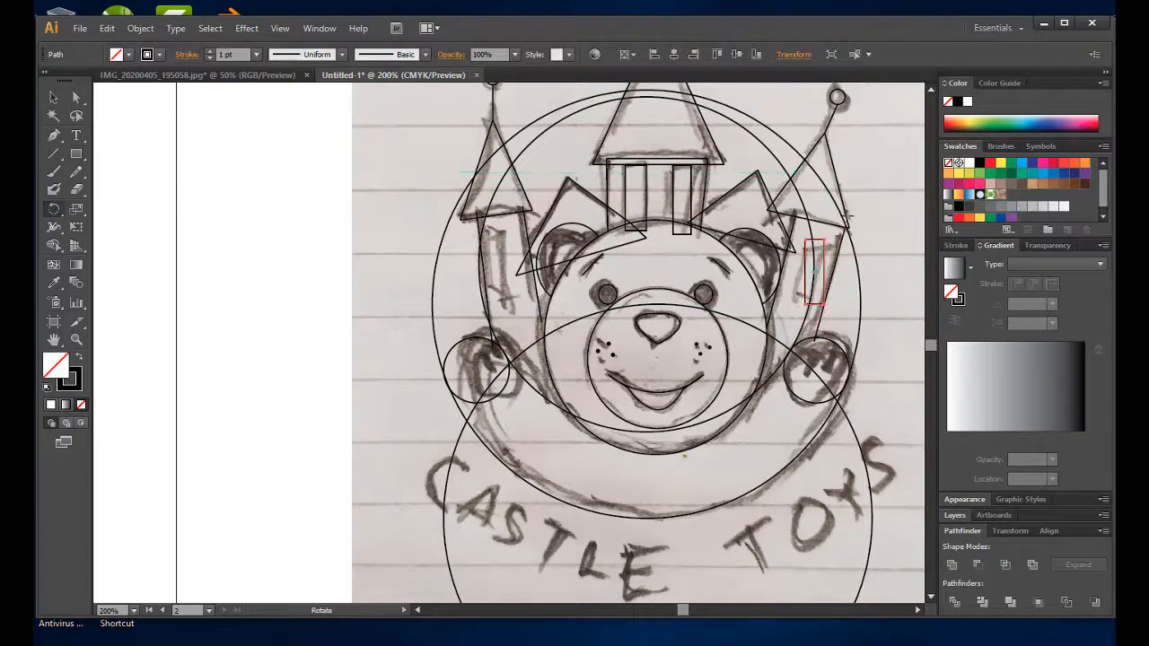
drag(844, 250, 834, 236)
key(v)
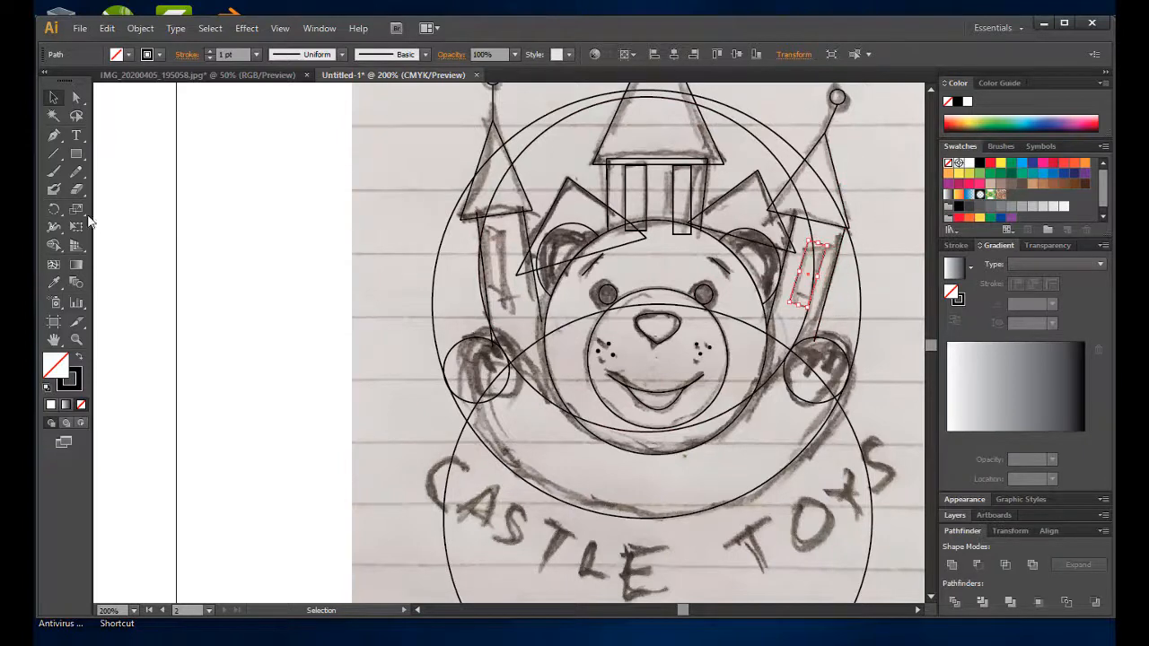
Draw an upright rectangular window over the sketched window of the left-side tower.
click(77, 154)
drag(797, 289, 514, 277)
click(593, 237)
scroll(836, 308, down, 2)
scroll(803, 224, up, 2)
scroll(803, 224, up, 1)
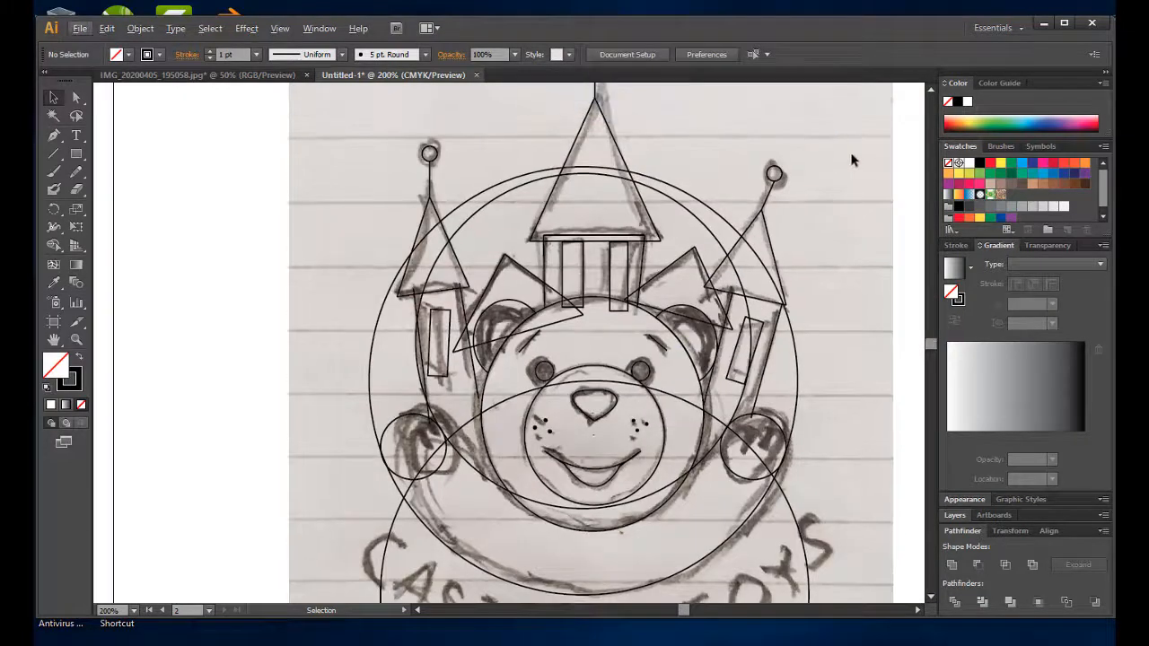
scroll(853, 159, down, 2)
scroll(838, 185, up, 2)
drag(350, 543, 307, 564)
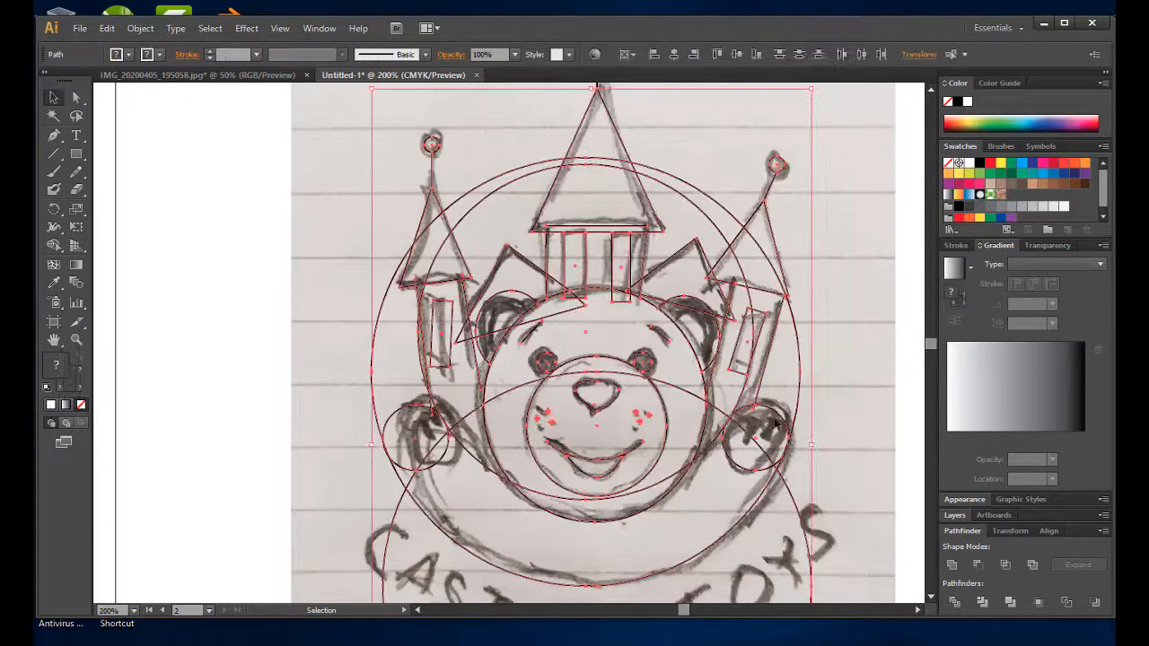
scroll(778, 424, up, 3)
scroll(793, 225, down, 2)
scroll(821, 164, up, 2)
Draw a wavy curve along the flag's top edge, copy it for the lower edges, and close the flag's end with a vertical line.
key(p)
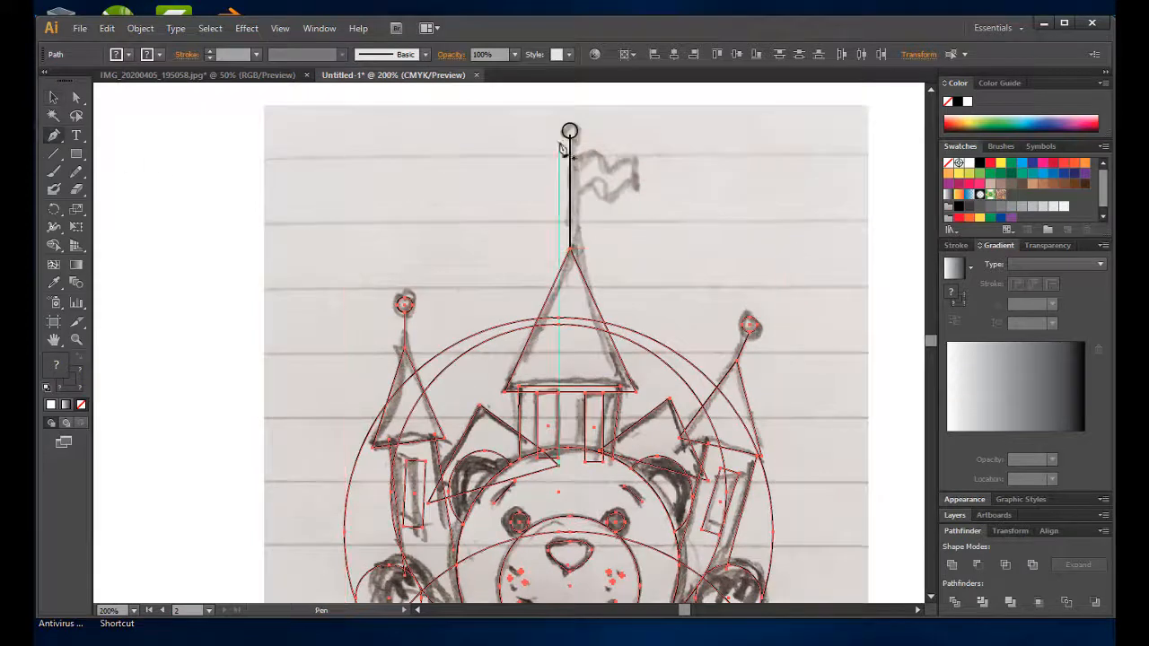
click(566, 160)
drag(600, 149, 616, 214)
click(653, 150)
click(53, 97)
mouse_move(613, 209)
mouse_down()
mouse_move(613, 180)
mouse_move(649, 216)
mouse_move(648, 206)
mouse_up()
scroll(706, 217, down, 3)
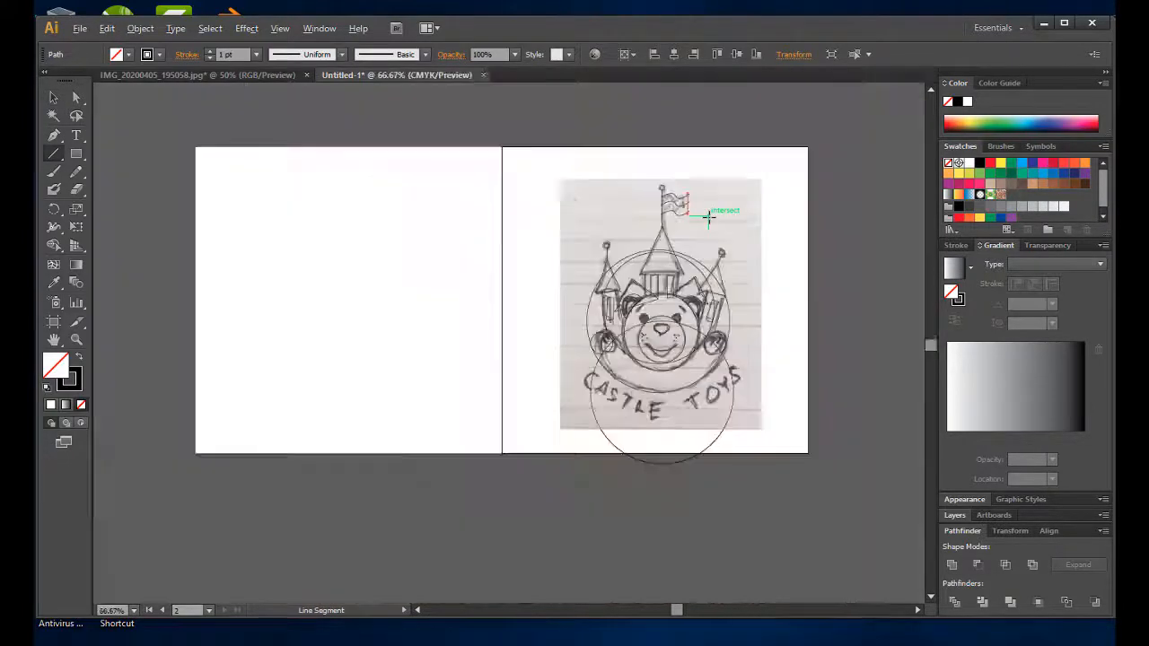
Select all the traced paths and remove the excess line piece beside the flagpole with Shape Builder.
click(53, 97)
drag(567, 186, 769, 443)
scroll(673, 225, up, 3)
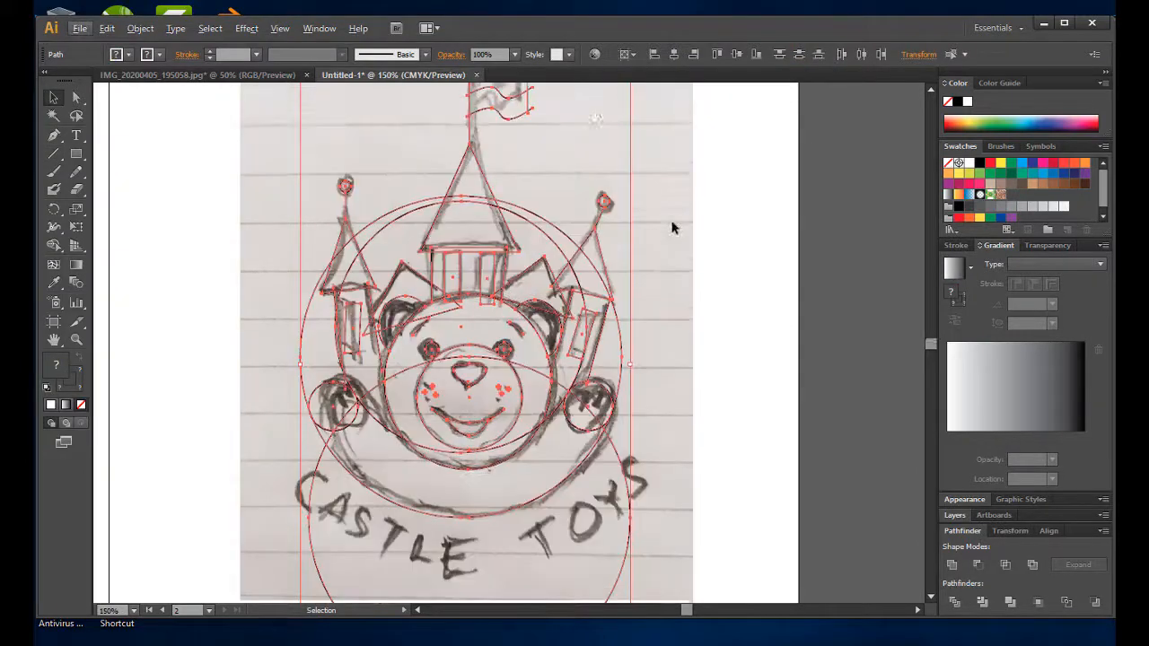
click(54, 244)
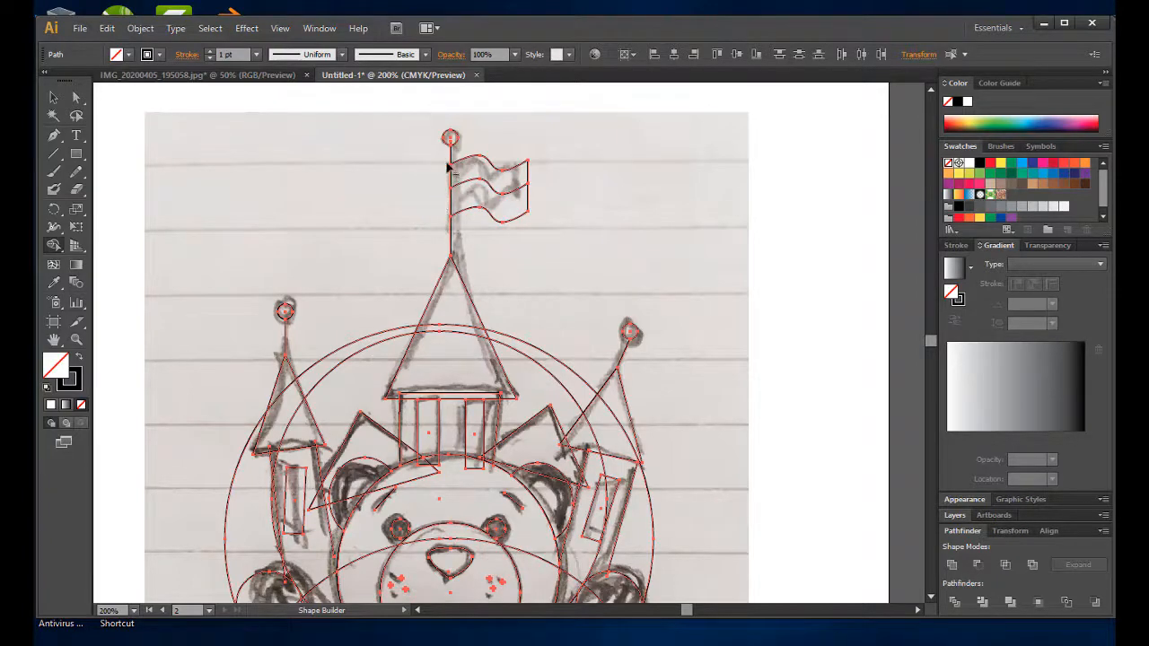
scroll(453, 138, up, 6)
alt+click(423, 177)
Remove the surplus arcs of the large construction circles between and outside the towers, and of the lower circle, with Shape Builder.
scroll(510, 187, down, 4)
drag(638, 380, 631, 139)
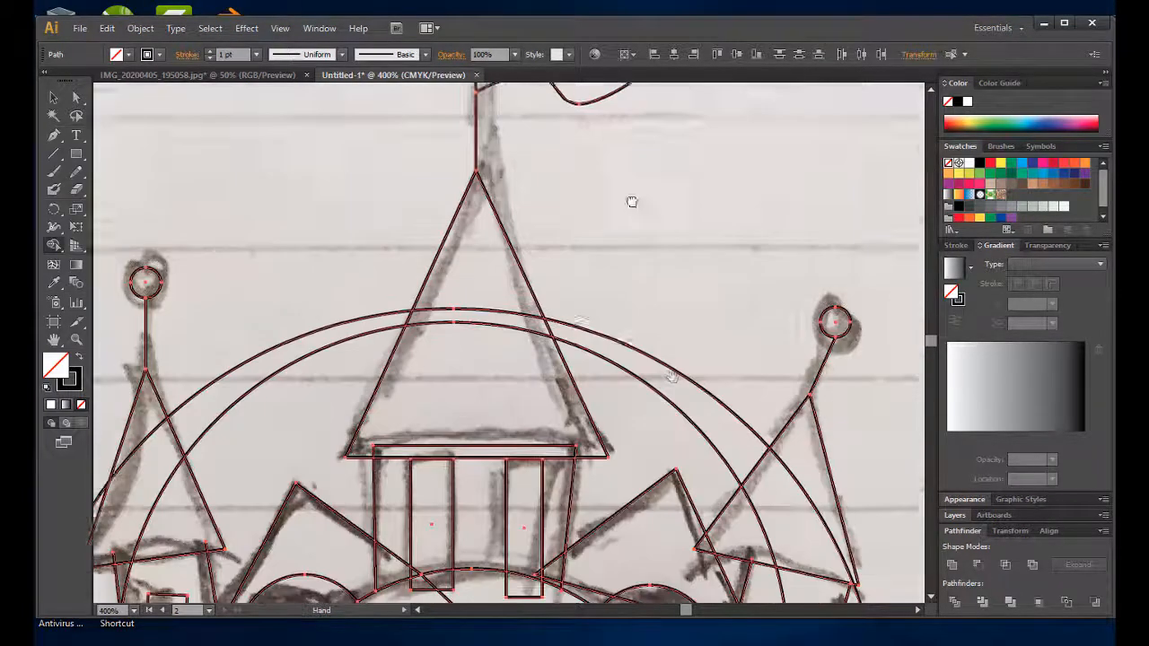
drag(744, 391, 732, 265)
scroll(733, 265, down, 2)
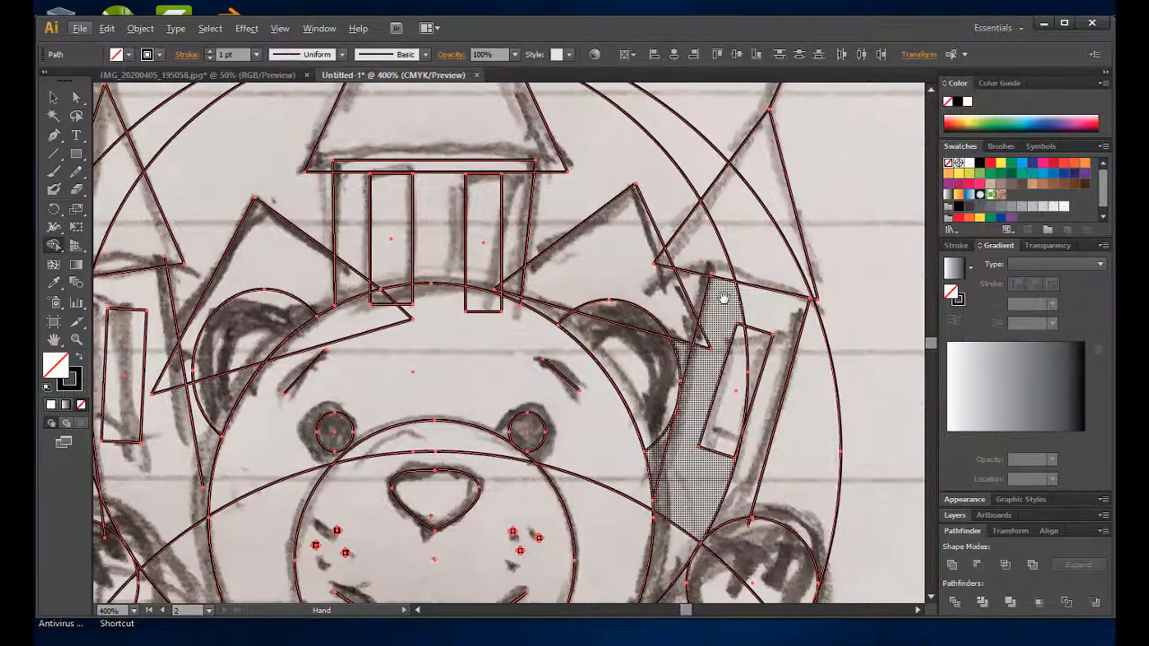
scroll(726, 300, down, 2)
drag(691, 168, 670, 215)
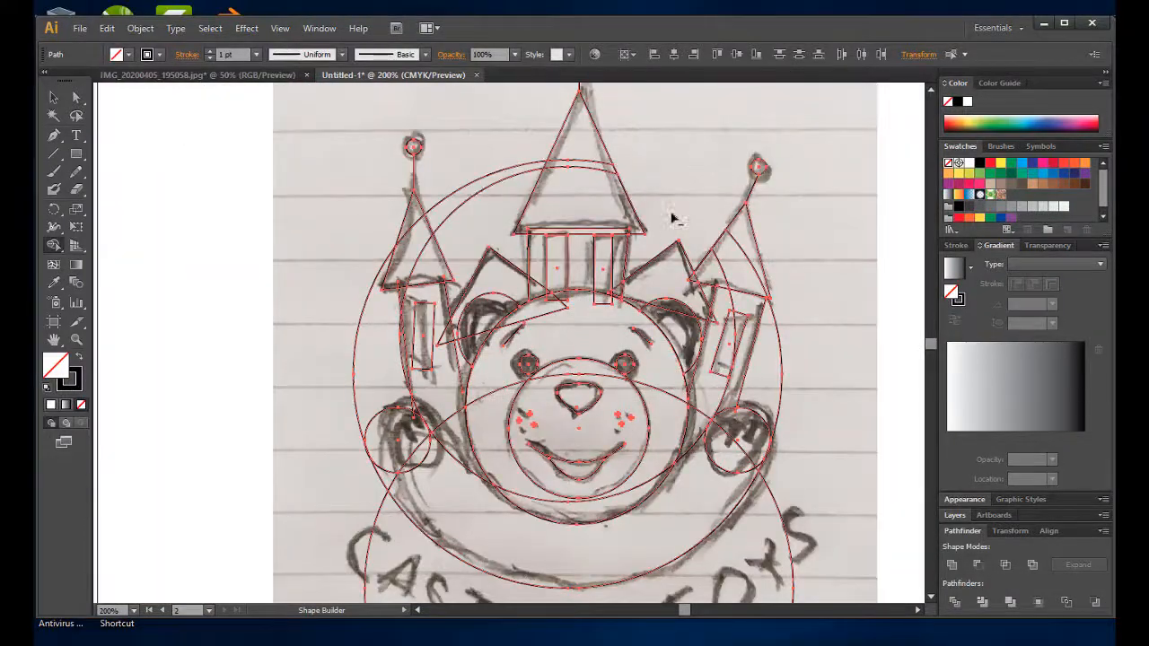
drag(495, 163, 483, 212)
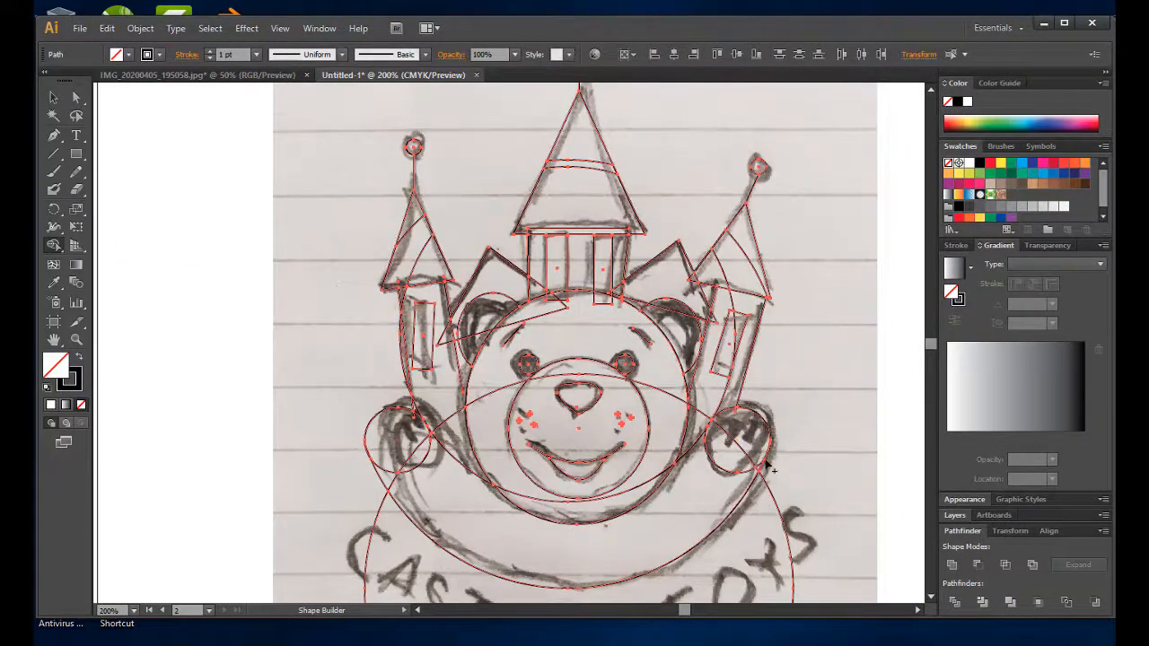
scroll(687, 370, down, 2)
drag(665, 328, 661, 334)
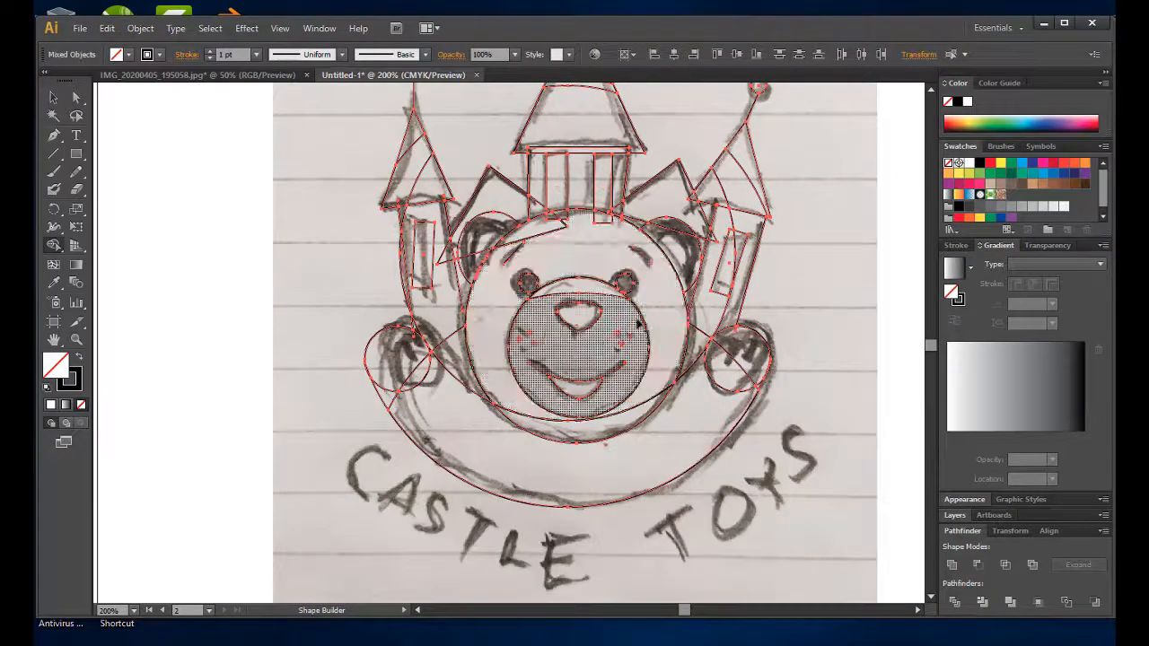
Merge the split regions of the bear's muzzle and head into one clean shape each with Shape Builder.
drag(600, 289, 600, 302)
drag(576, 253, 553, 230)
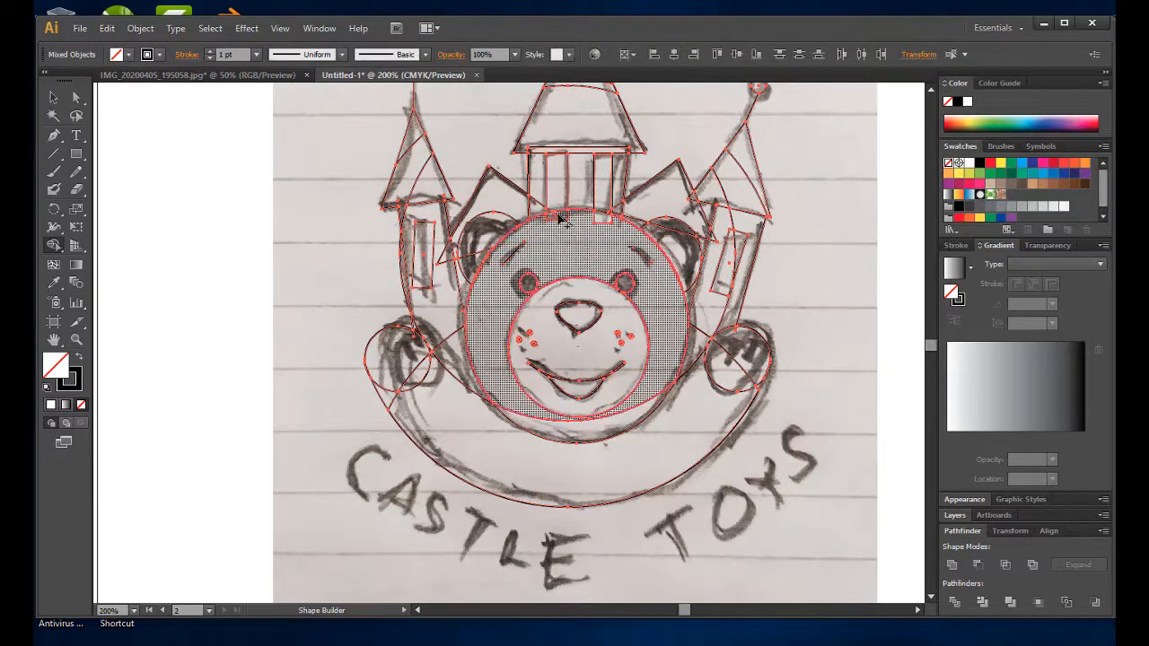
scroll(662, 326, down, 1)
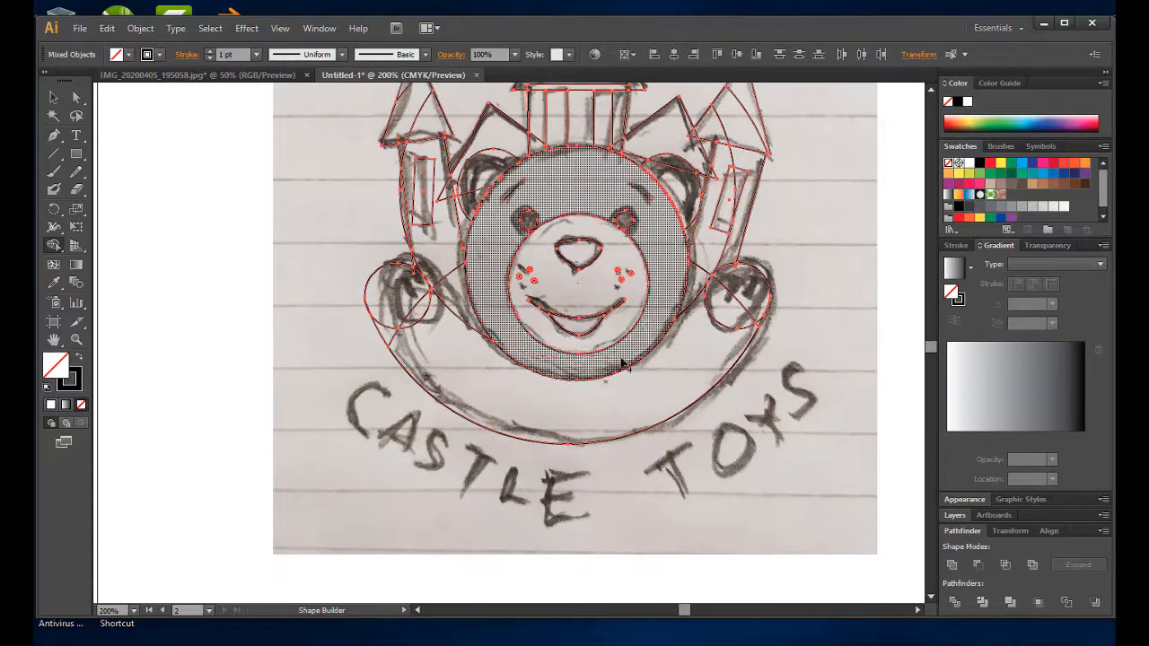
Merge the arms' crescent with both paw circles into a single shape with Shape Builder.
scroll(748, 289, up, 1)
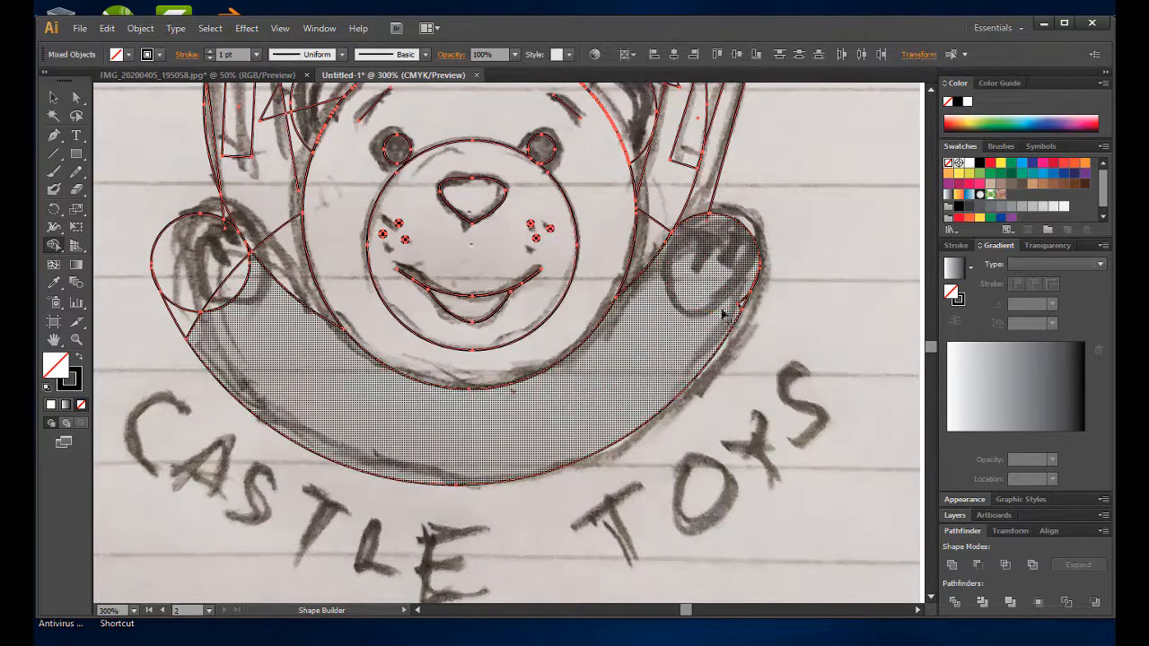
mouse_move(744, 308)
mouse_down()
mouse_move(330, 315)
mouse_move(223, 260)
mouse_move(187, 327)
mouse_up()
scroll(206, 296, up, 1)
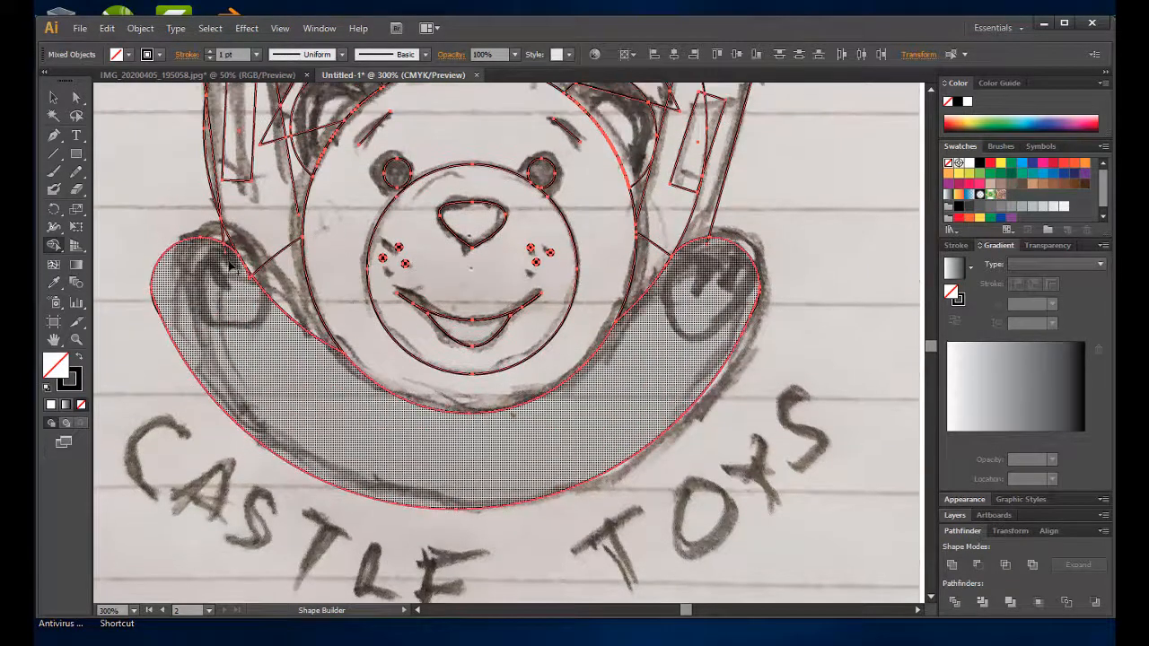
Remove the leftover line pieces around both paws and between the arms and the head with Shape Builder.
scroll(224, 264, up, 4)
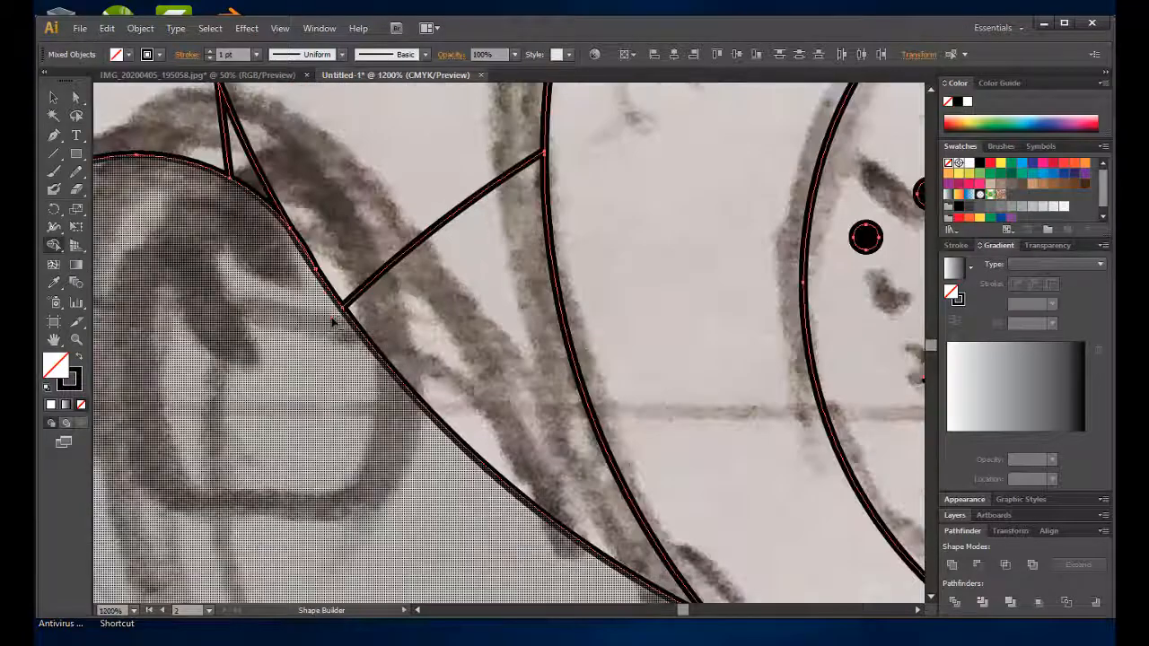
scroll(333, 327, down, 4)
scroll(284, 423, up, 3)
scroll(265, 337, down, 3)
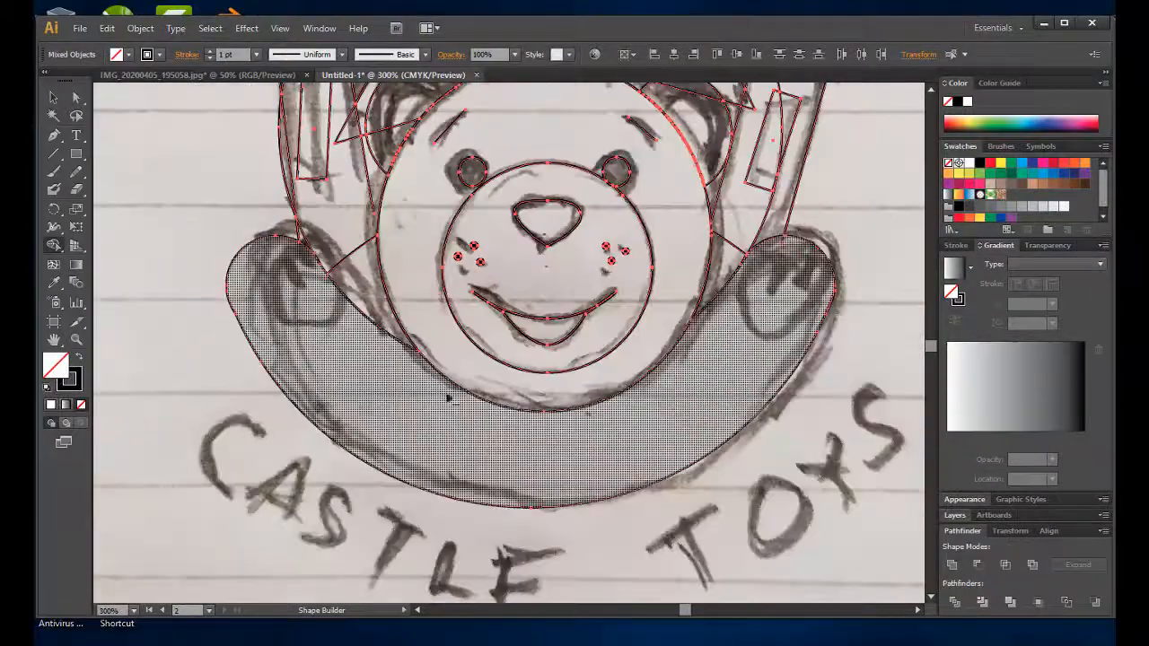
scroll(872, 249, up, 4)
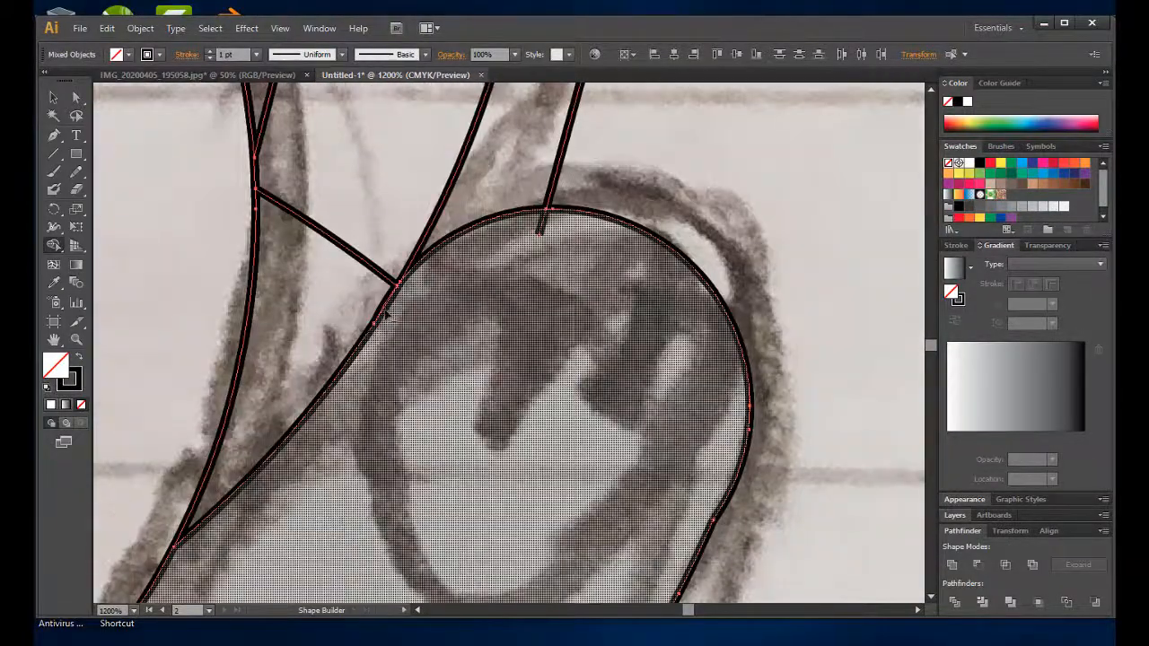
scroll(387, 310, down, 5)
scroll(269, 303, up, 2)
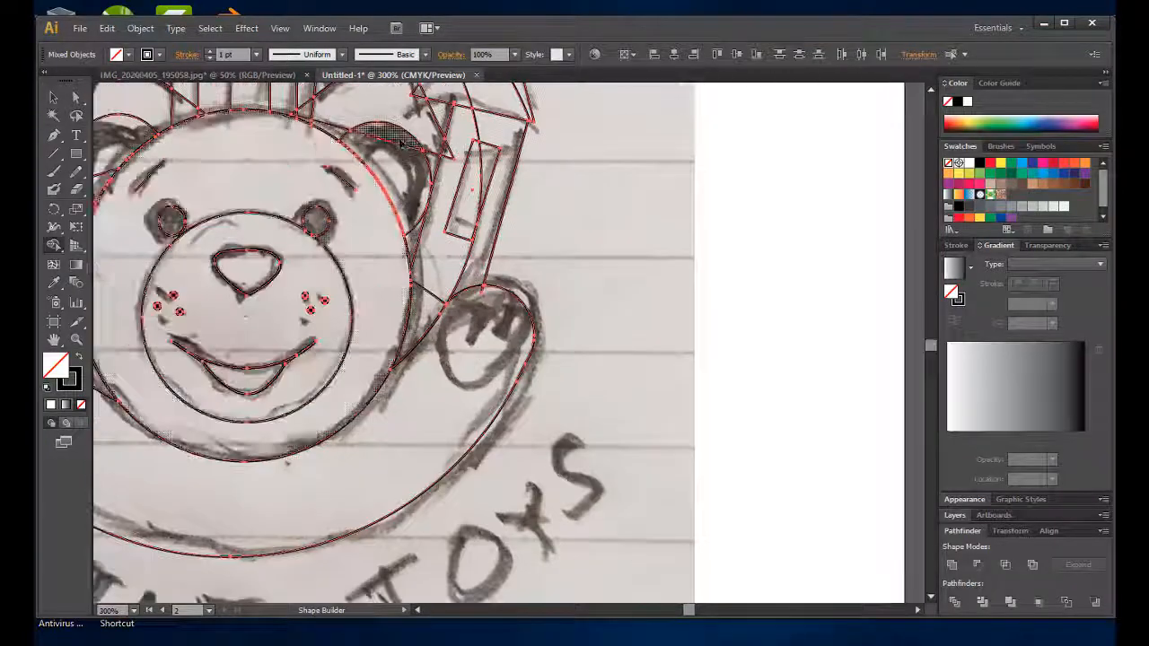
Merge the split regions of both side towers' roofs into one clean triangle each with Shape Builder.
drag(330, 220, 619, 313)
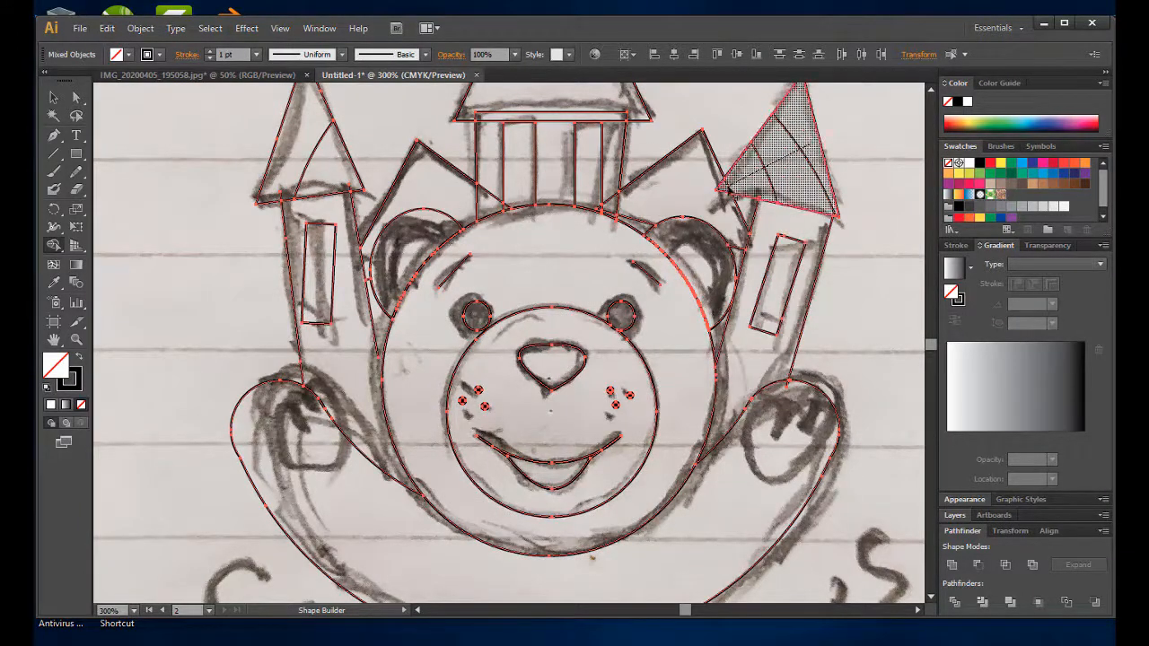
scroll(781, 190, up, 3)
scroll(375, 319, up, 4)
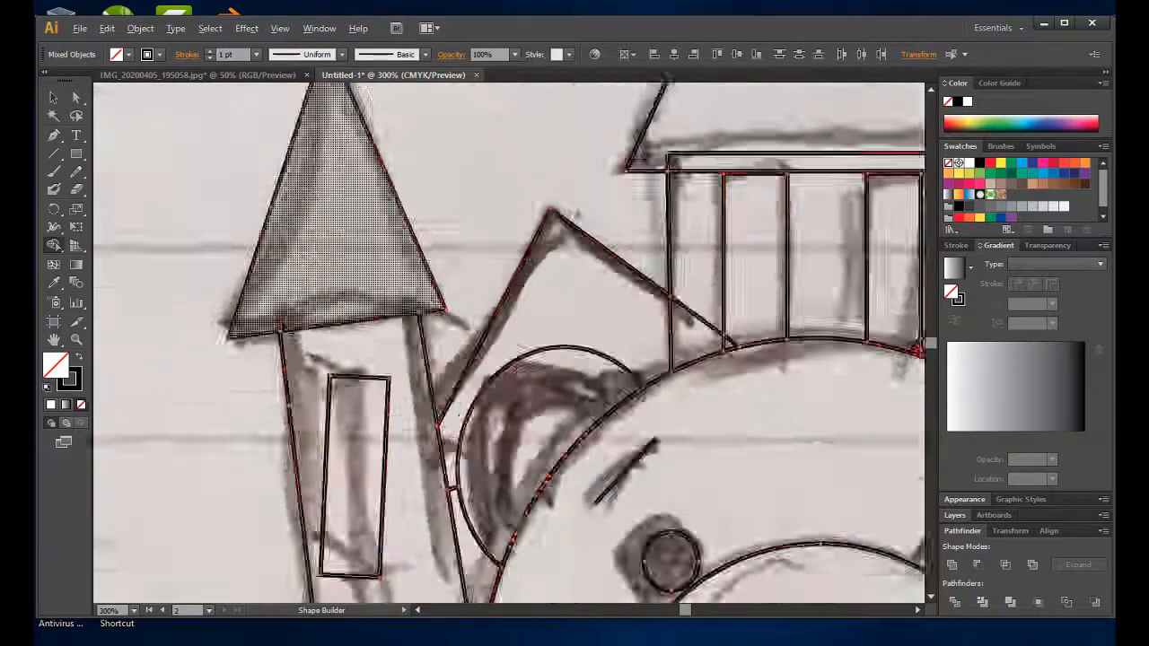
scroll(635, 302, down, 6)
scroll(429, 276, up, 3)
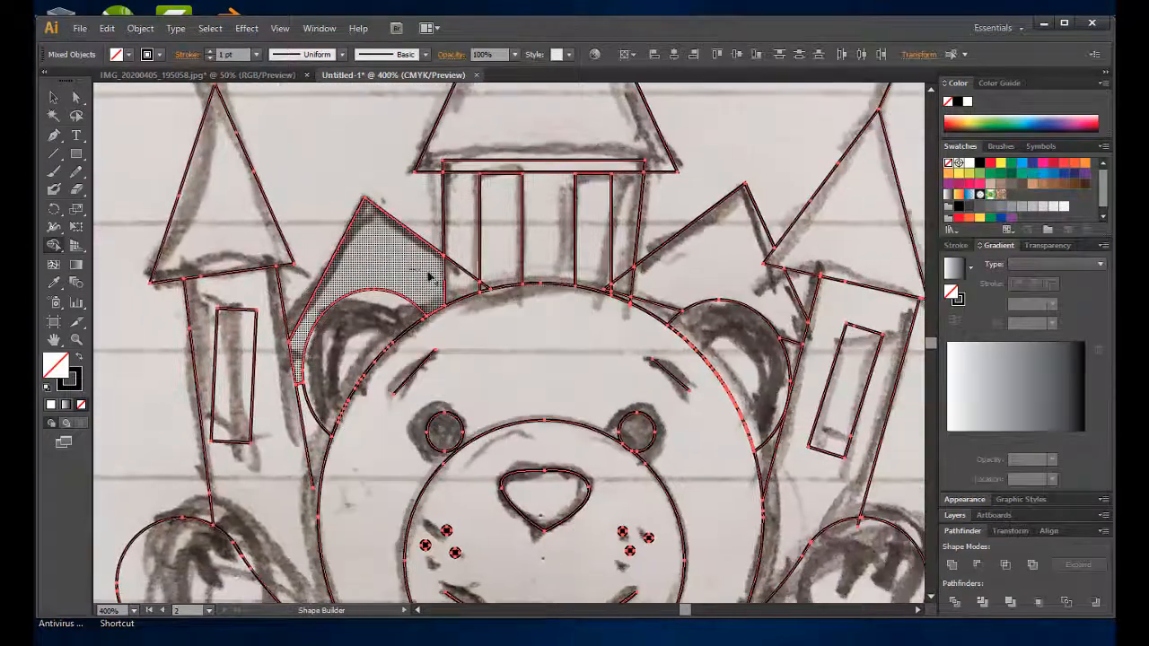
Merge both gable walls with the small slivers beside the central tower's base using Shape Builder.
drag(481, 289, 485, 290)
drag(691, 274, 616, 291)
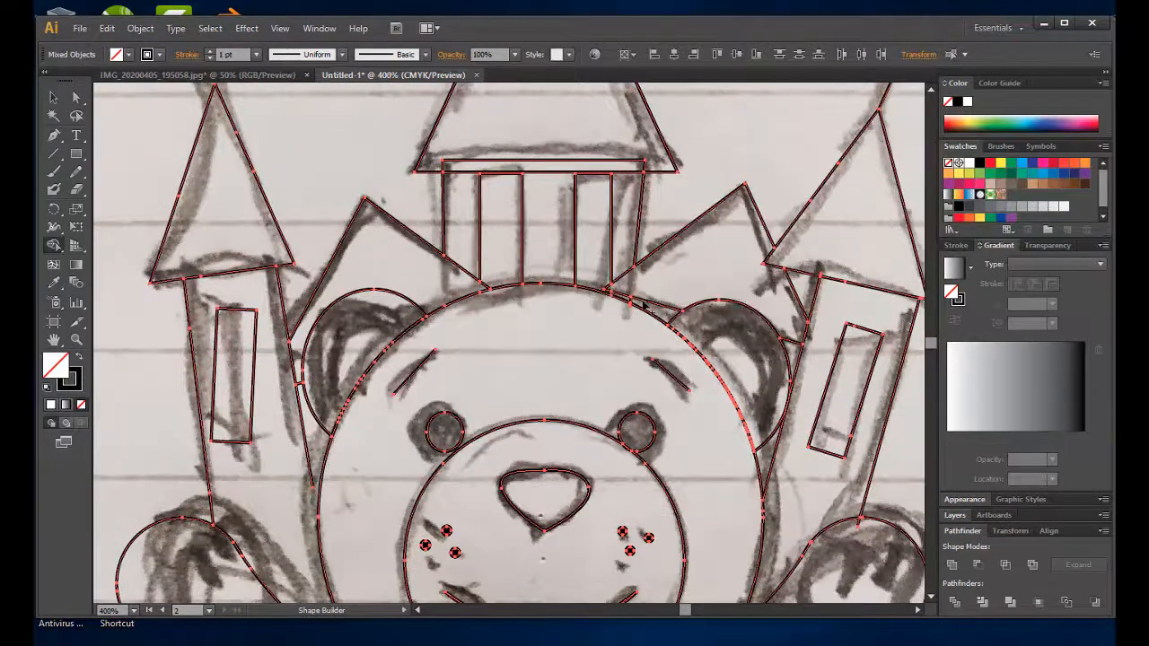
scroll(670, 305, down, 2)
drag(788, 335, 594, 340)
scroll(595, 341, up, 1)
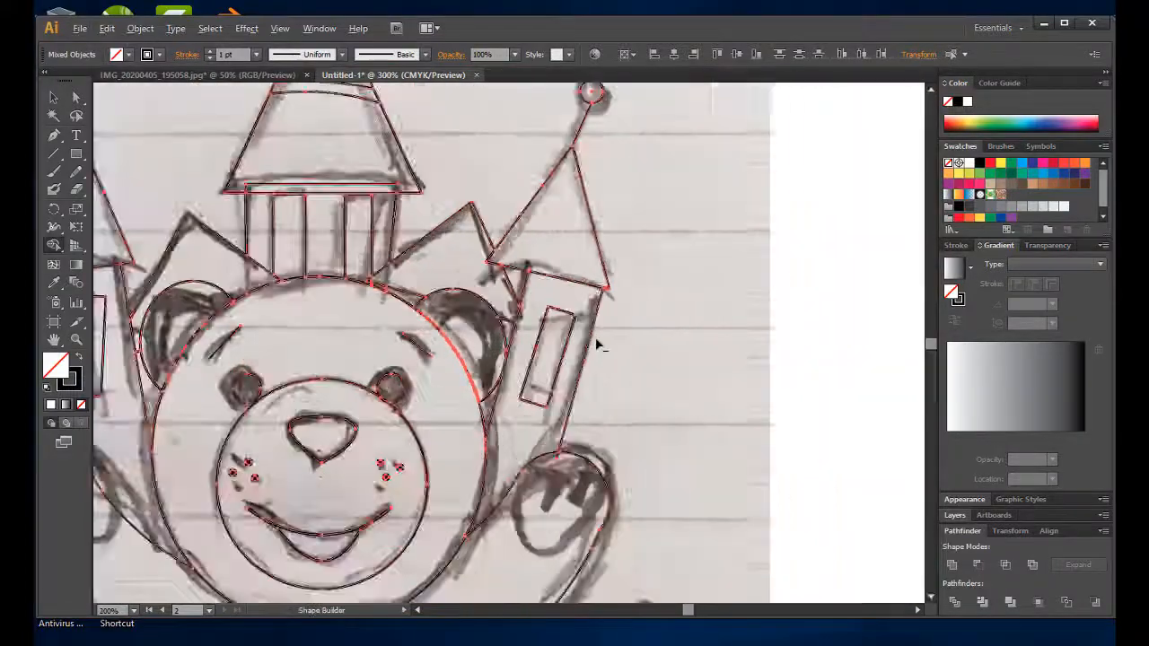
scroll(595, 341, down, 1)
scroll(489, 224, up, 3)
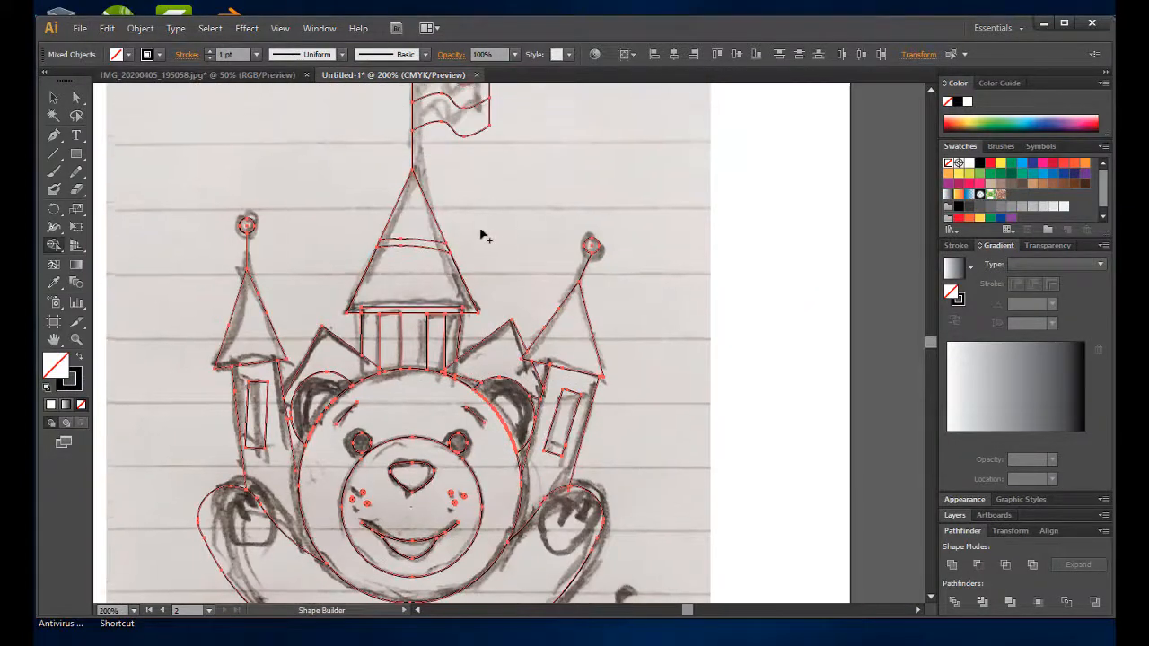
Fill the bear's arms, head and both ears with brown using the Live Paint Bucket.
scroll(490, 216, down, 8)
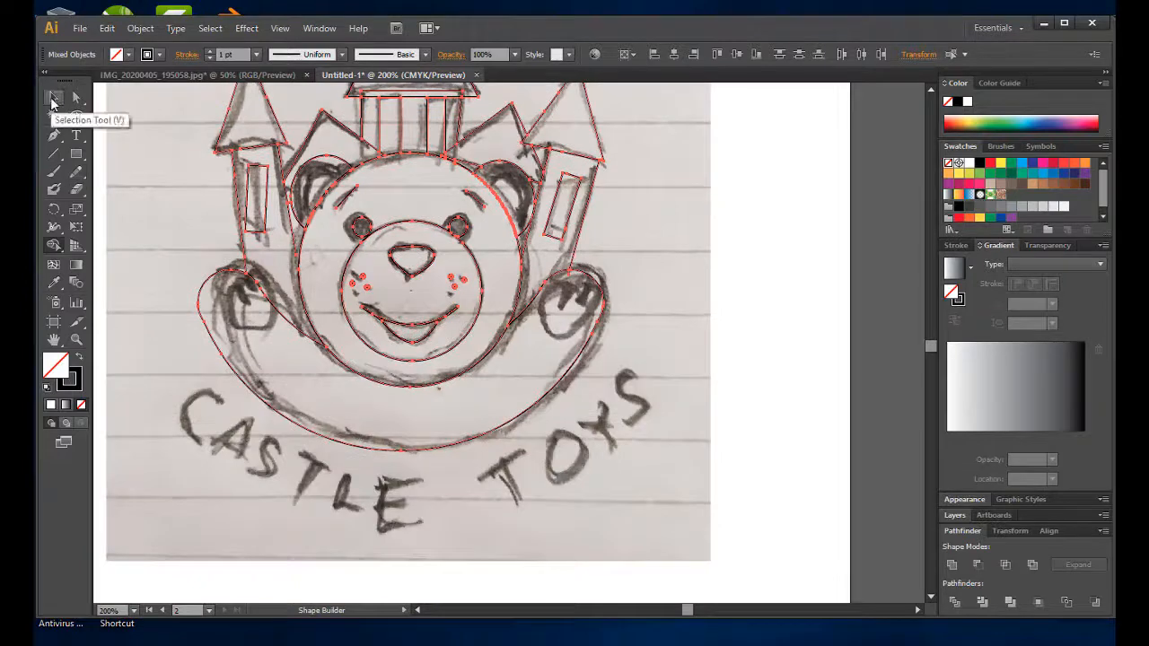
scroll(395, 225, up, 1)
drag(55, 248, 95, 246)
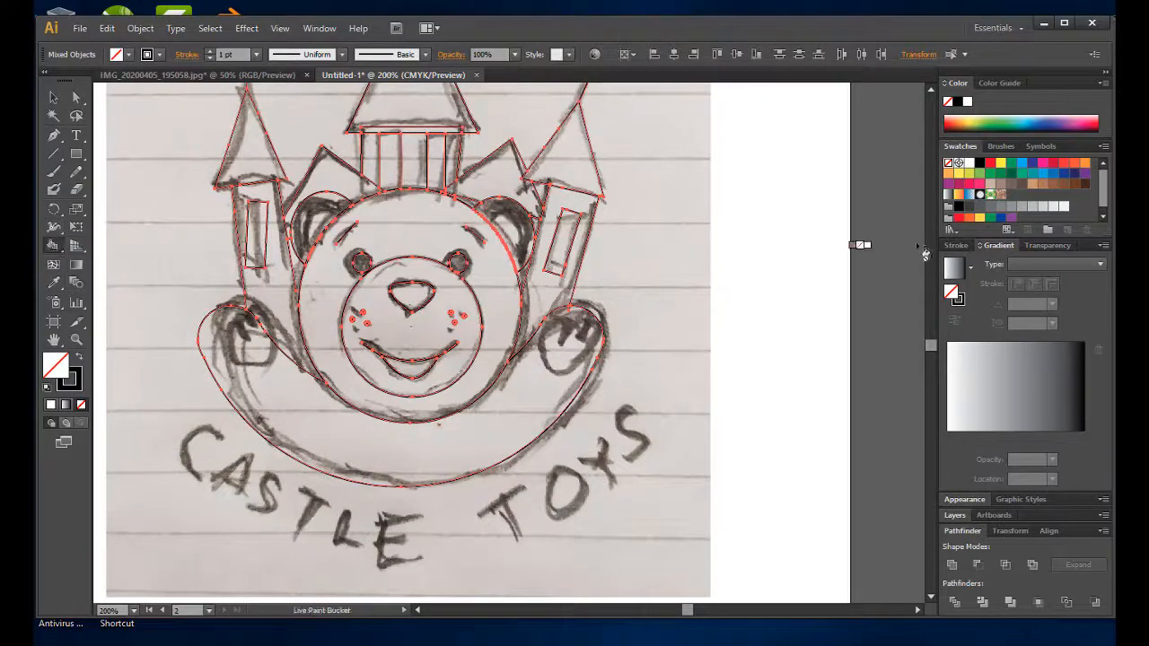
click(1067, 187)
click(524, 368)
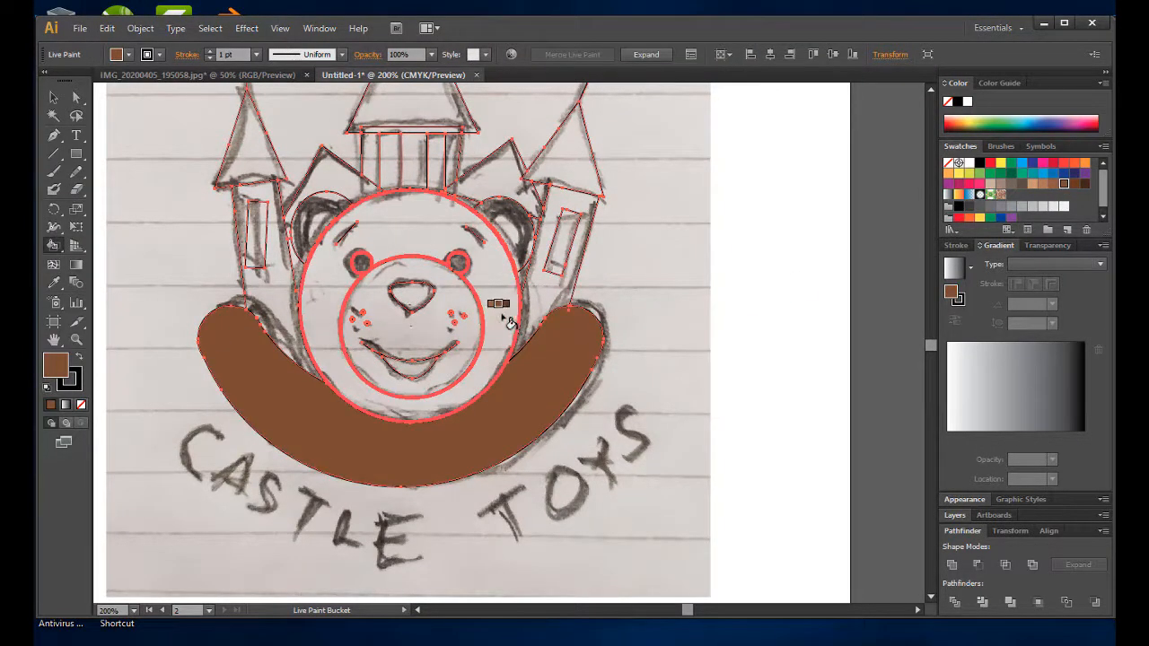
click(503, 316)
click(520, 233)
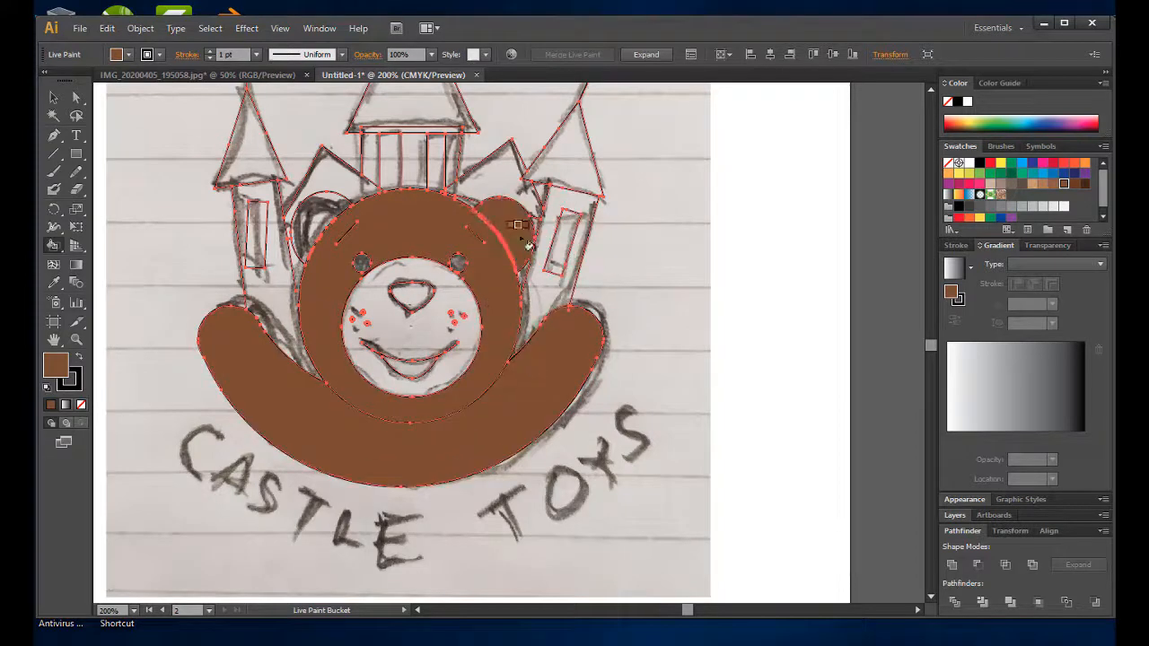
click(328, 212)
Choose a pink fill and try to edit the castle shapes of the Live Paint group with Shape Builder.
scroll(423, 251, up, 3)
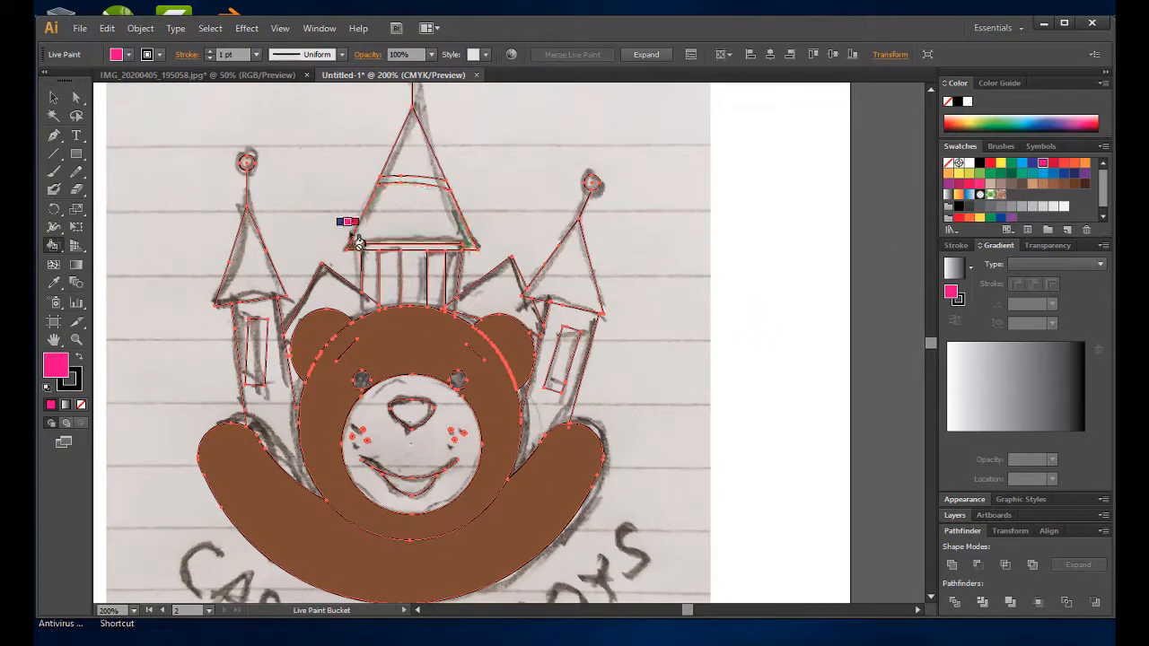
click(55, 243)
scroll(431, 243, down, 2)
click(56, 99)
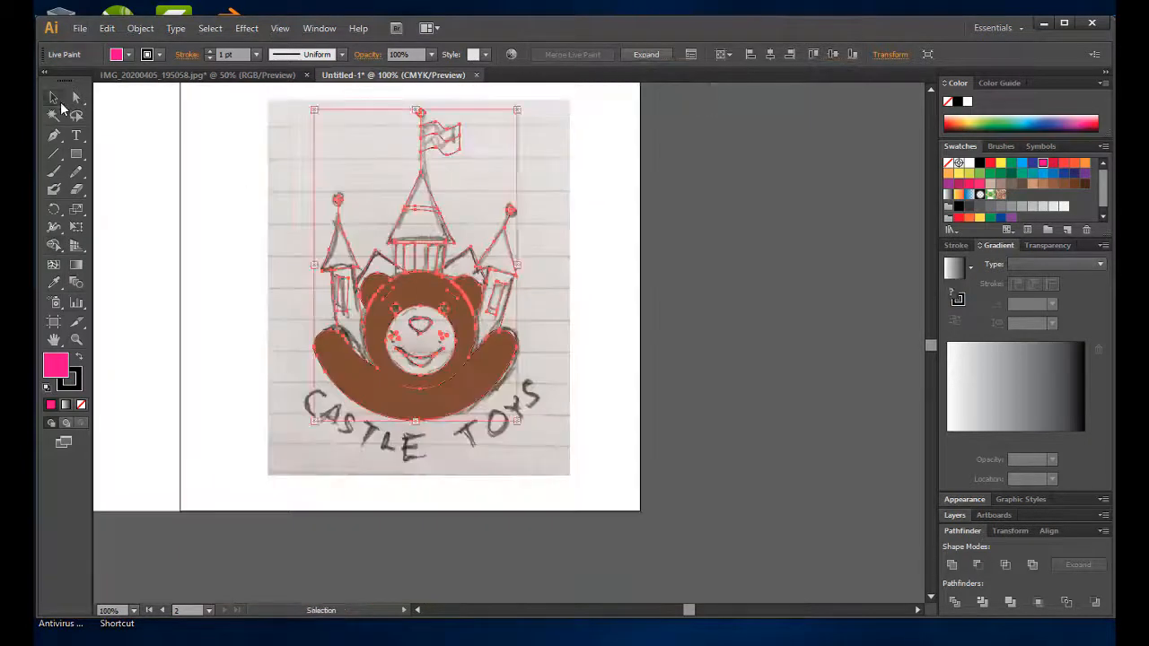
click(421, 222)
scroll(421, 223, up, 3)
click(417, 286)
click(55, 244)
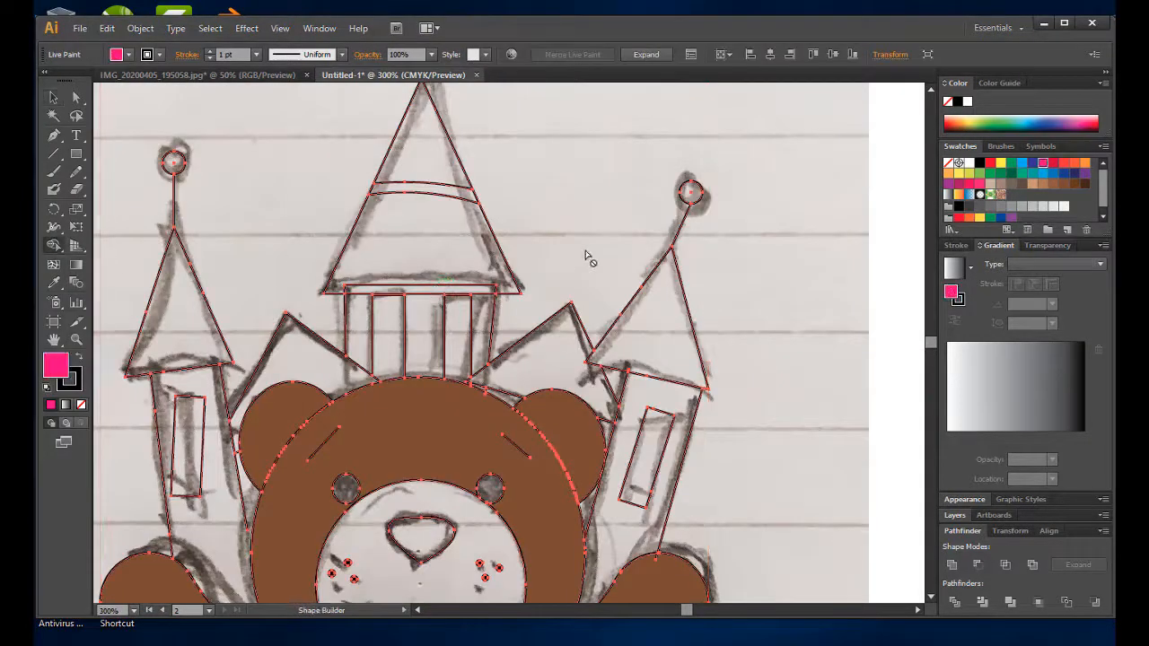
Undo the Live Paint fills on the bear and restore the plain traced paths.
key(ctrl+z)
key(ctrl+z)
key(ctrl+z)
key(ctrl+z)
key(ctrl+z)
key(ctrl+z)
Merge the thin strip at the base of the central tower's roof into the roof with Shape Builder.
scroll(580, 315, down, 3)
drag(580, 320, 579, 372)
scroll(581, 372, up, 3)
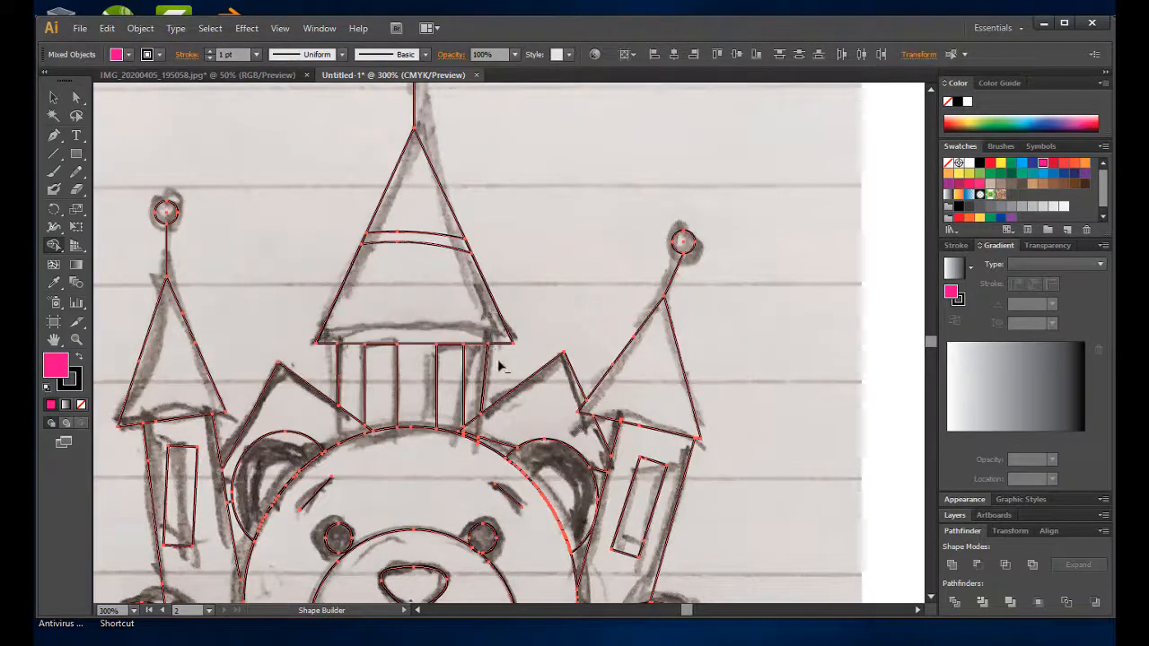
scroll(508, 375, down, 2)
scroll(243, 457, up, 2)
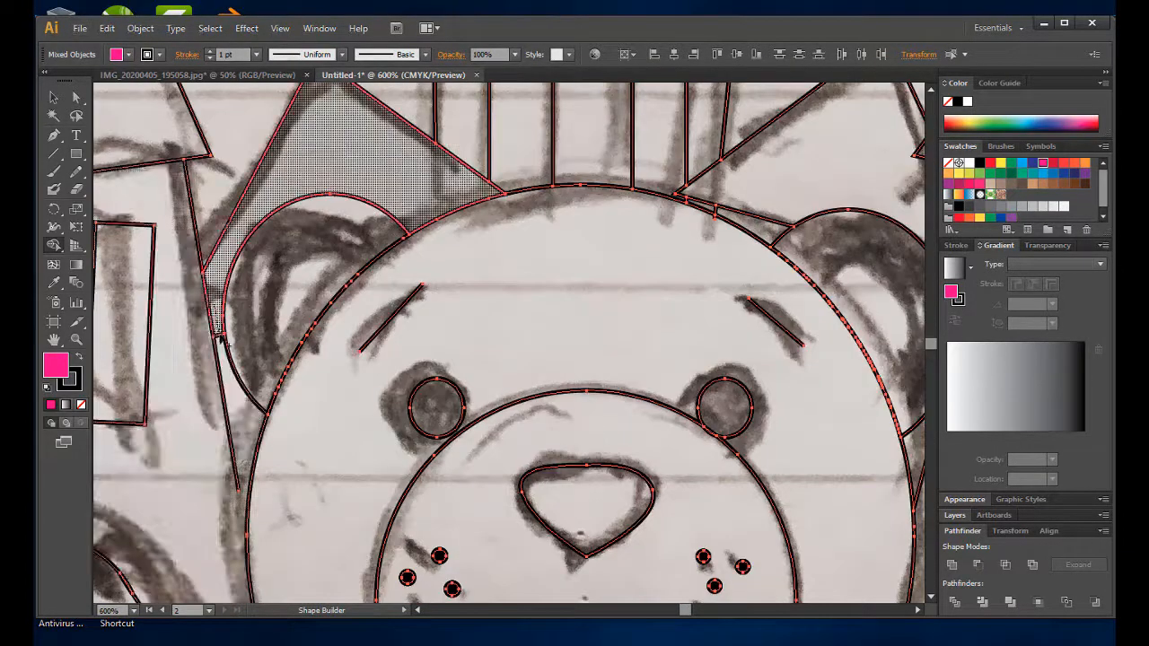
Try to merge the narrow gap between the left ear and left tower into the gable with Shape Builder.
scroll(228, 355, up, 3)
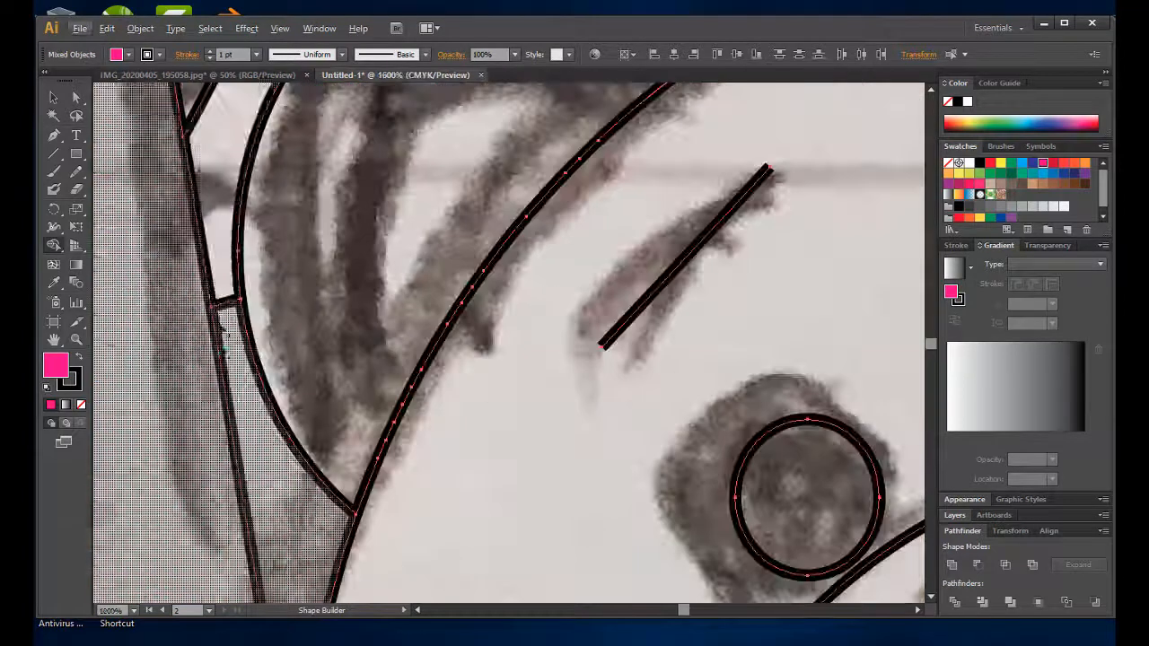
click(225, 296)
drag(227, 325, 229, 294)
key(ctrl+z)
scroll(221, 288, down, 5)
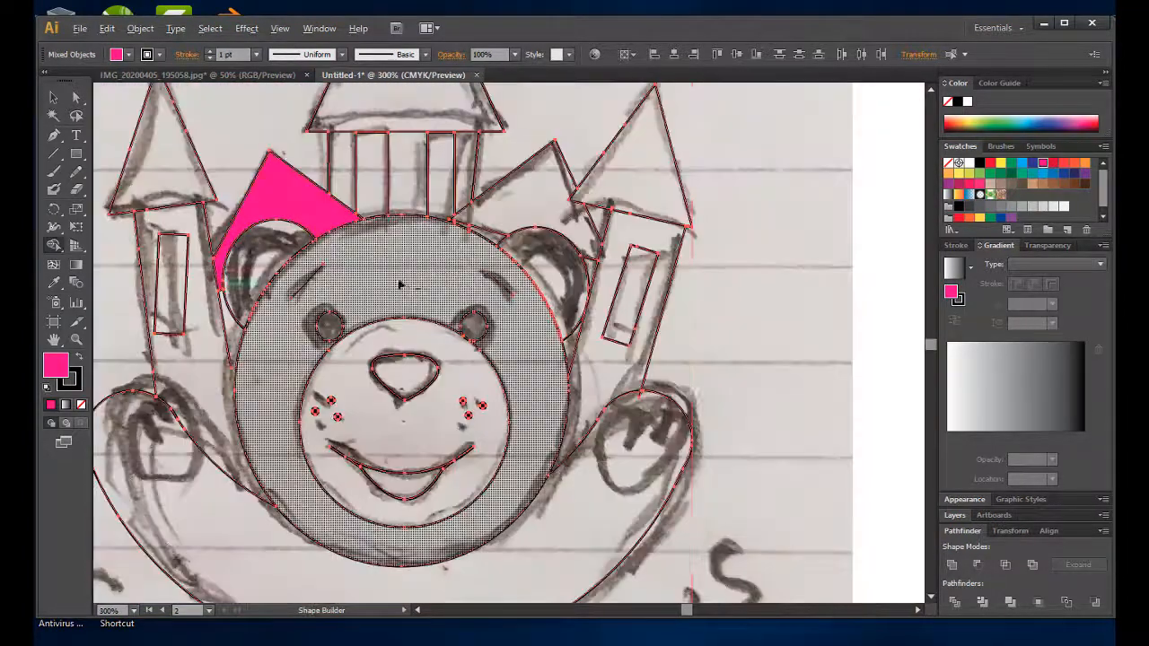
key(ctrl+z)
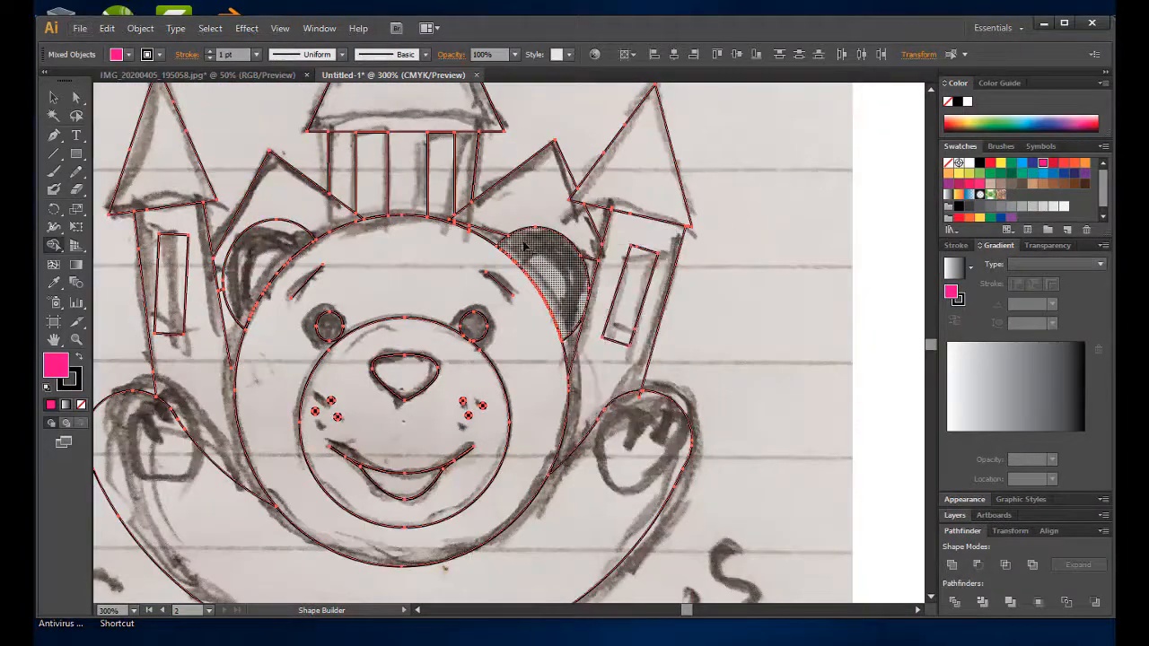
Undo the Shape Builder edits back to the original overlapping circles and castle paths.
scroll(262, 400, up, 2)
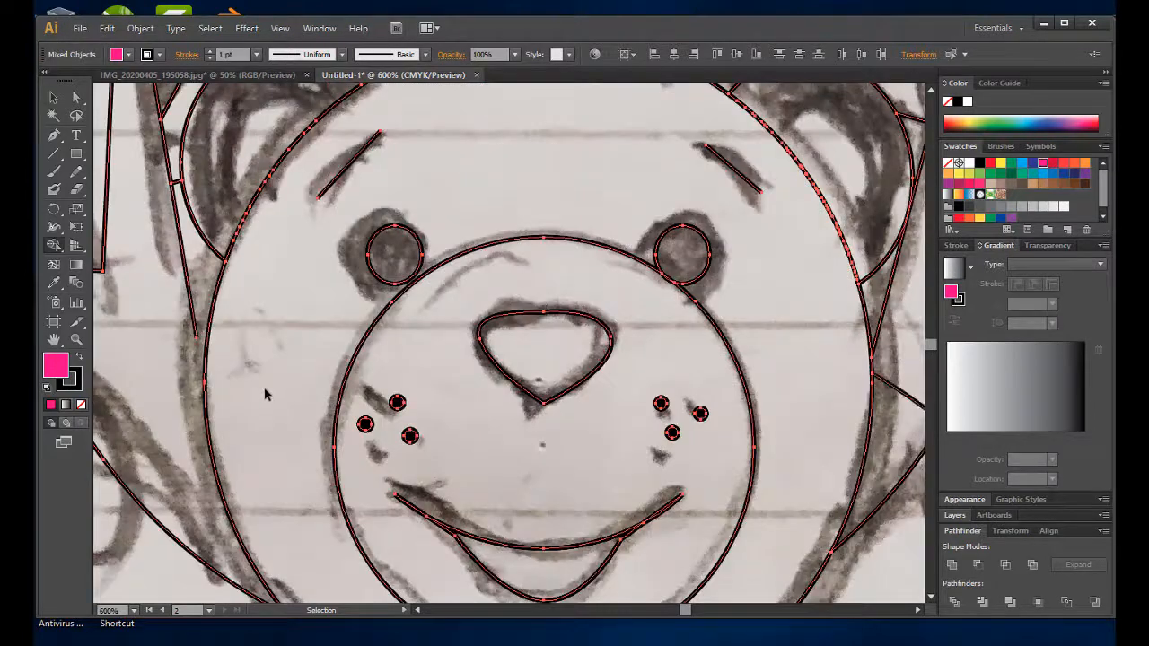
key(ctrl+z)
key(ctrl+z)
key(ctrl+z)
key(ctrl+z)
key(ctrl+z)
key(ctrl+z)
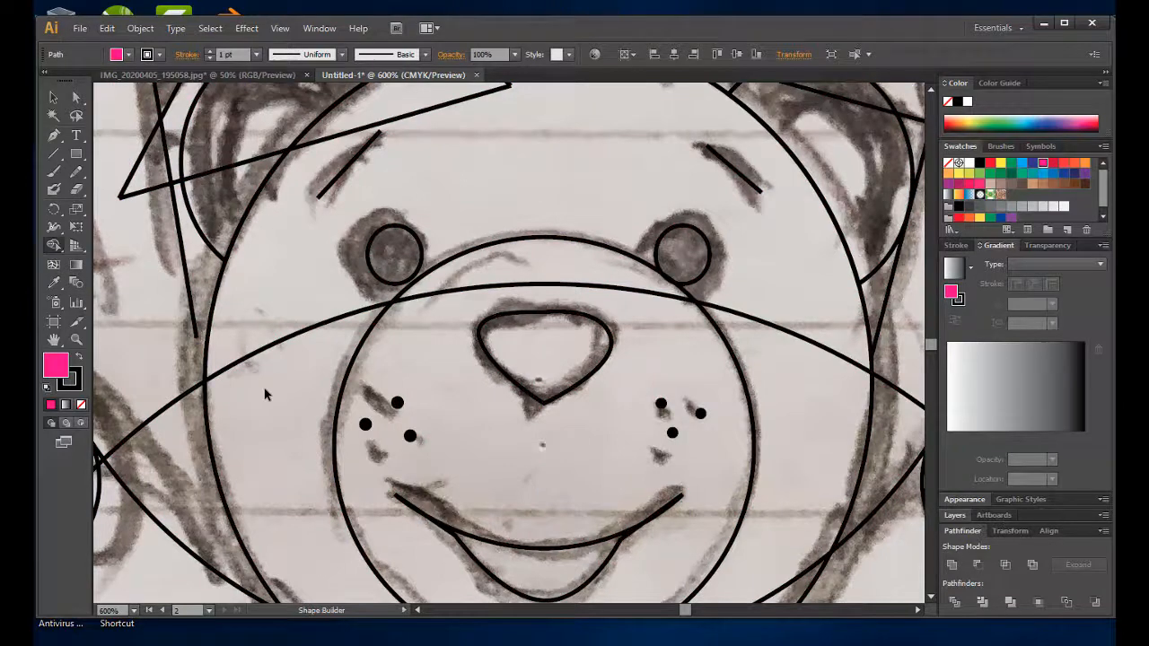
scroll(265, 395, down, 3)
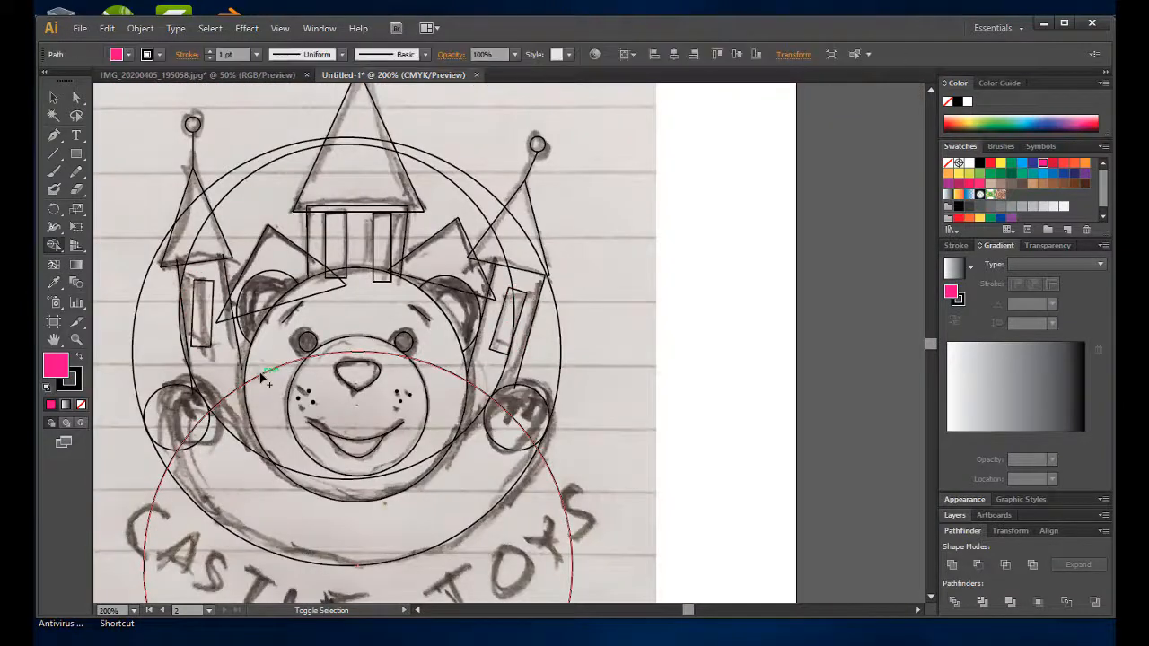
Move the lower end anchor of the left tower's inner wall line into the head outline, at X 247.75 pt, Y 361 pt.
key(ctrl+a)
scroll(257, 373, up, 2)
click(75, 97)
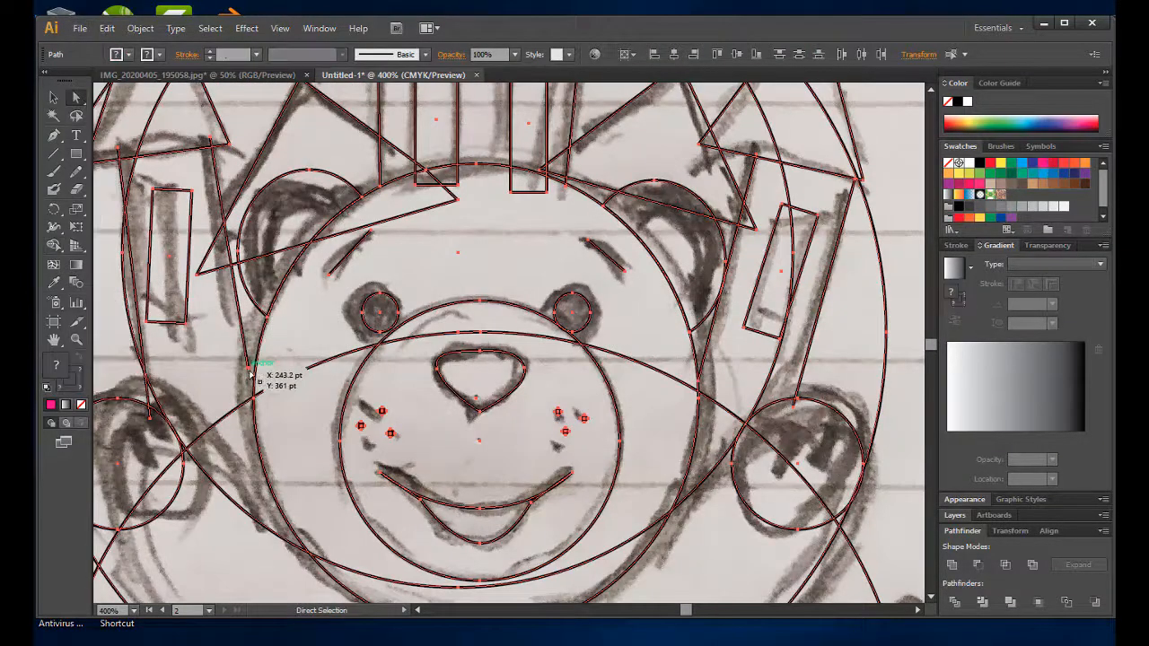
drag(248, 367, 264, 367)
scroll(264, 367, down, 1)
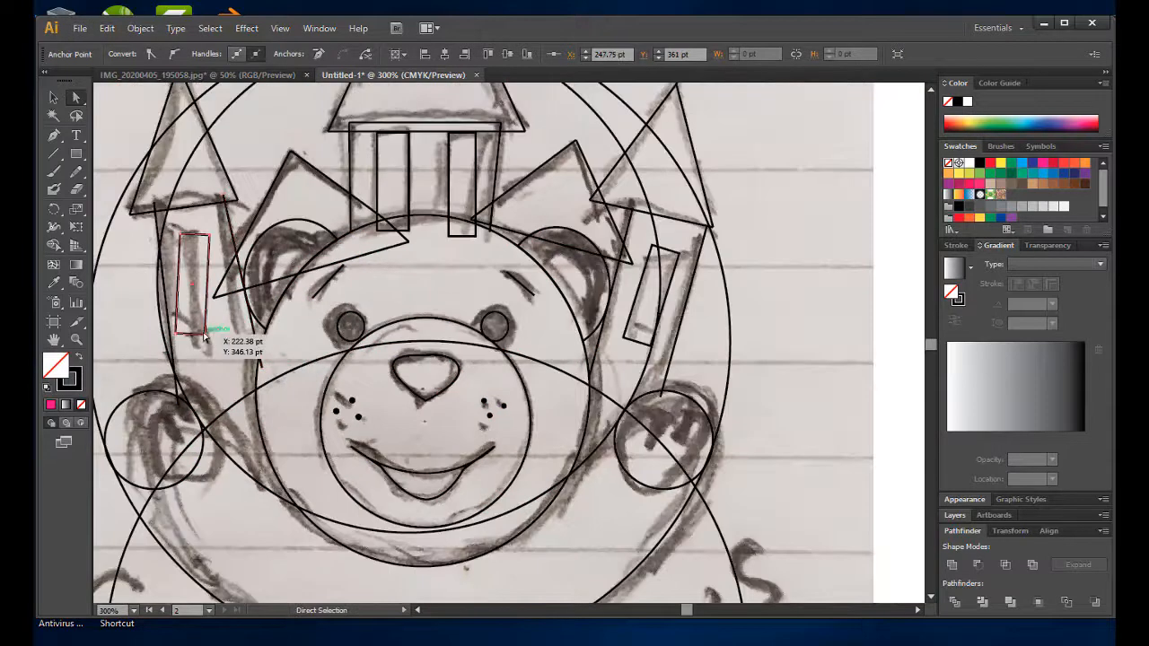
Rotate the left tower's window rectangle slightly to follow the tilt of the tower walls.
mouse_move(216, 229)
mouse_down()
mouse_move(205, 225)
mouse_move(212, 248)
mouse_up()
scroll(358, 297, down, 1)
scroll(440, 358, down, 1)
scroll(736, 161, down, 2)
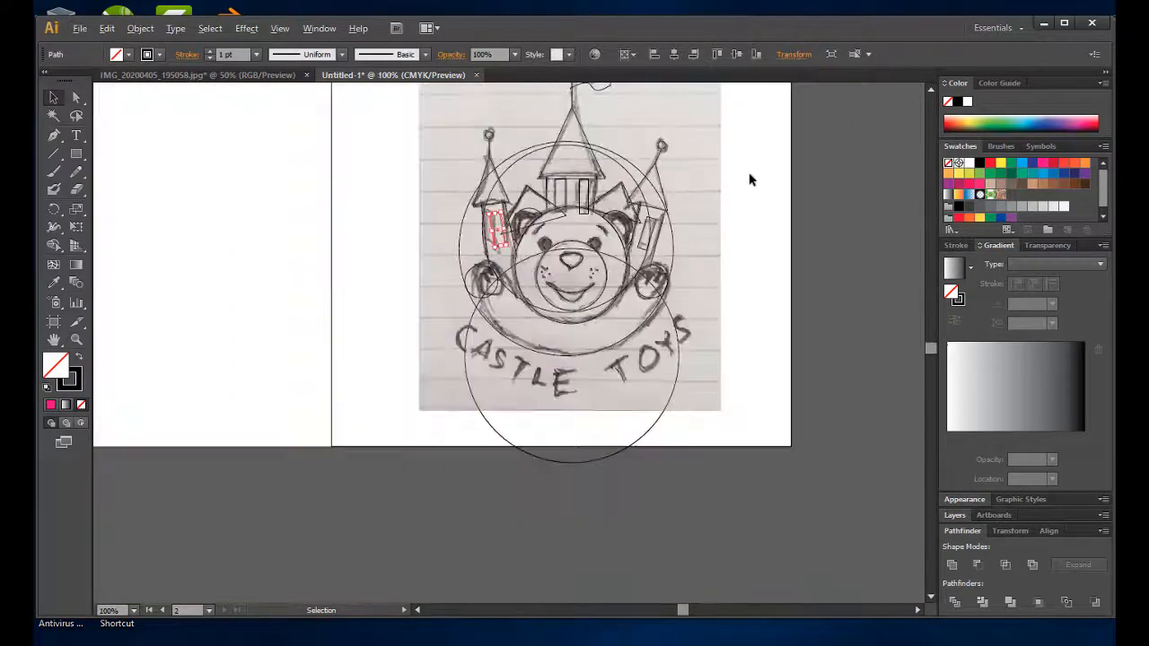
Select all the traced paths and remove the lower construction circle's part below the arms with Shape Builder.
key(ctrl+a)
scroll(815, 252, up, 2)
drag(765, 136, 389, 500)
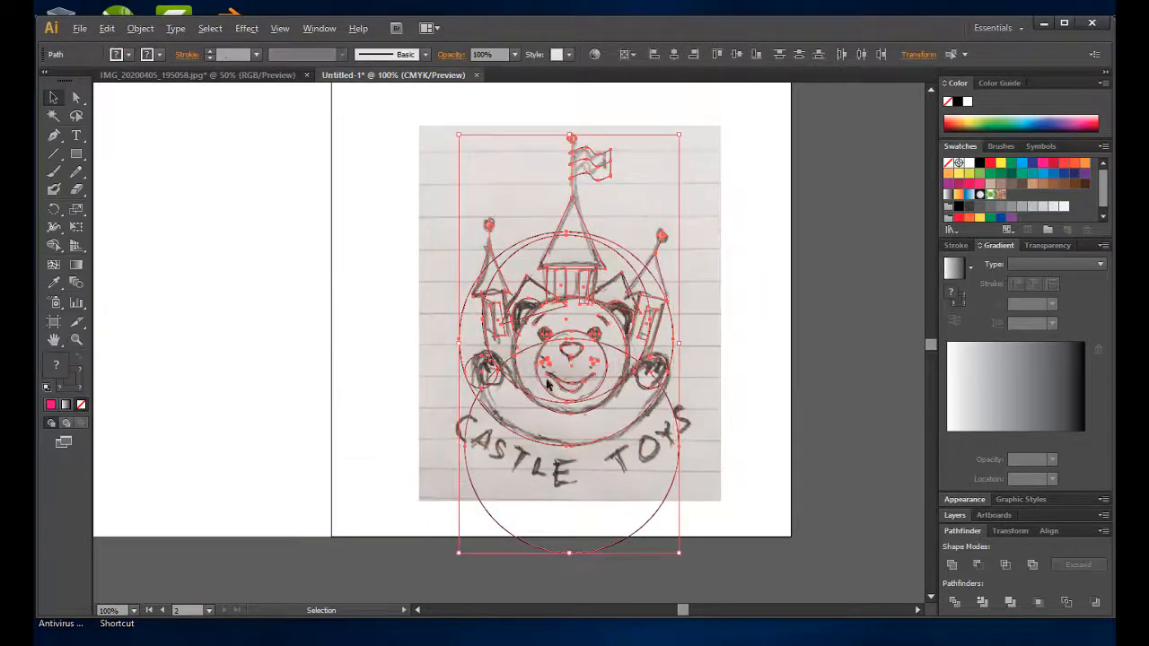
click(56, 245)
click(692, 505)
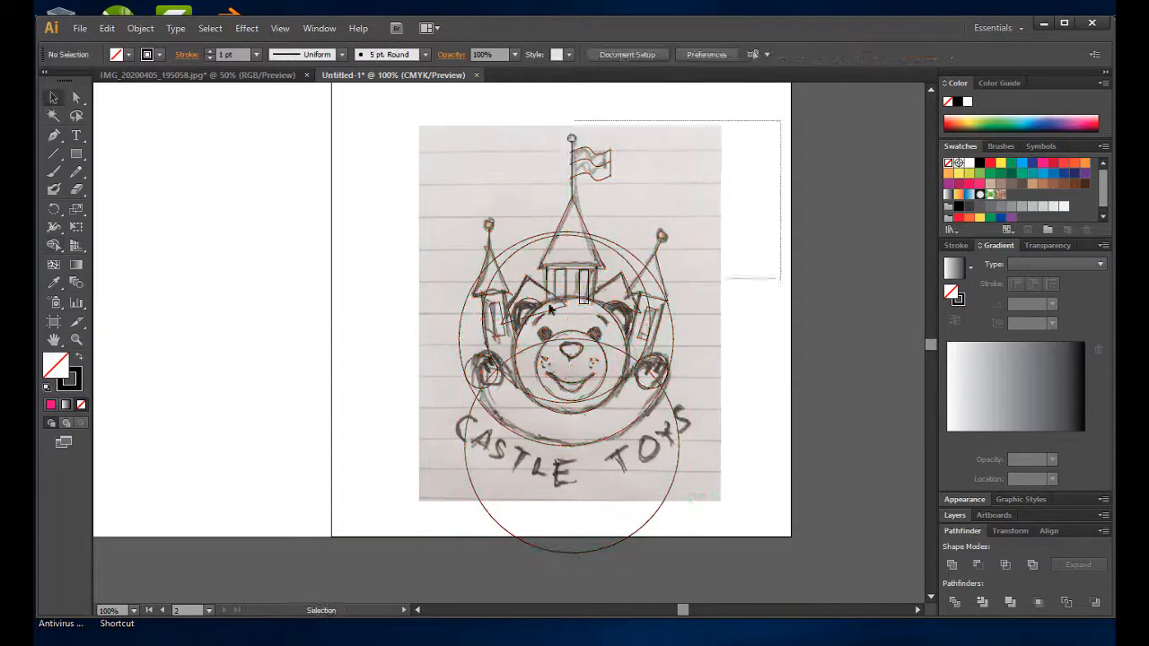
drag(548, 305, 529, 403)
key(shift+m)
alt+click(655, 479)
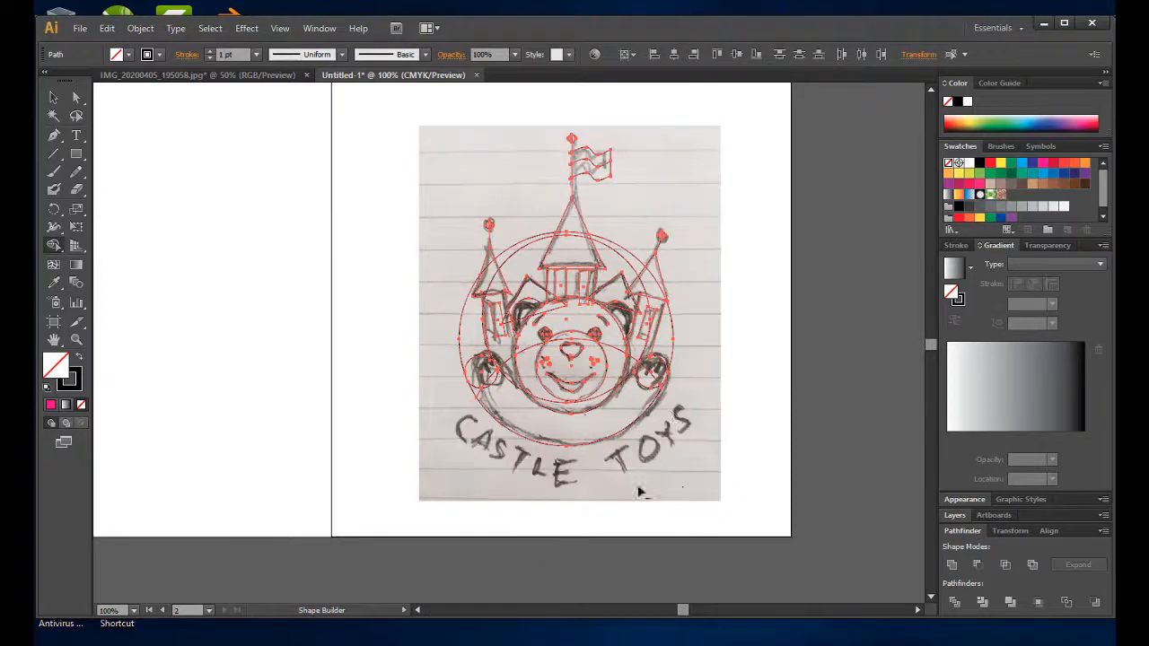
Remove the surplus arcs of the large construction circles between the towers and outside the towers and paws with Shape Builder.
scroll(643, 232, up, 1)
drag(620, 304, 616, 311)
drag(439, 244, 443, 300)
drag(297, 401, 336, 449)
drag(757, 415, 706, 487)
drag(764, 537, 762, 437)
Merge the split regions of the bear's head and muzzle into one clean shape each with Shape Builder.
mouse_move(616, 374)
mouse_down()
mouse_move(601, 465)
mouse_move(565, 499)
mouse_up()
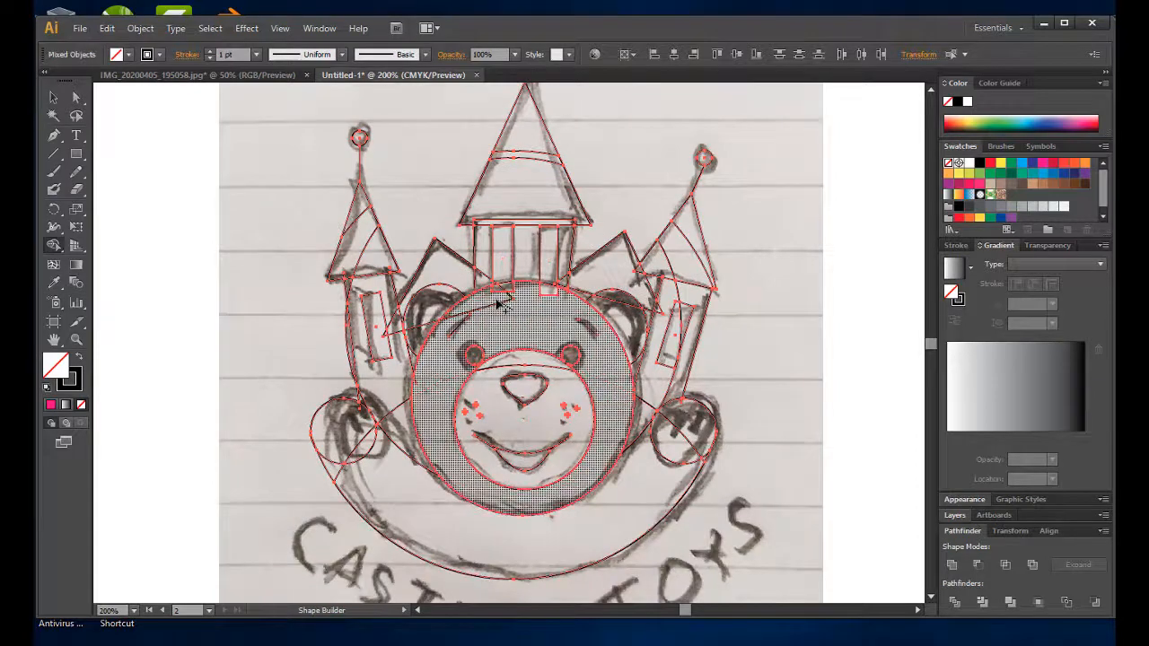
alt+scroll(556, 328, up, 1)
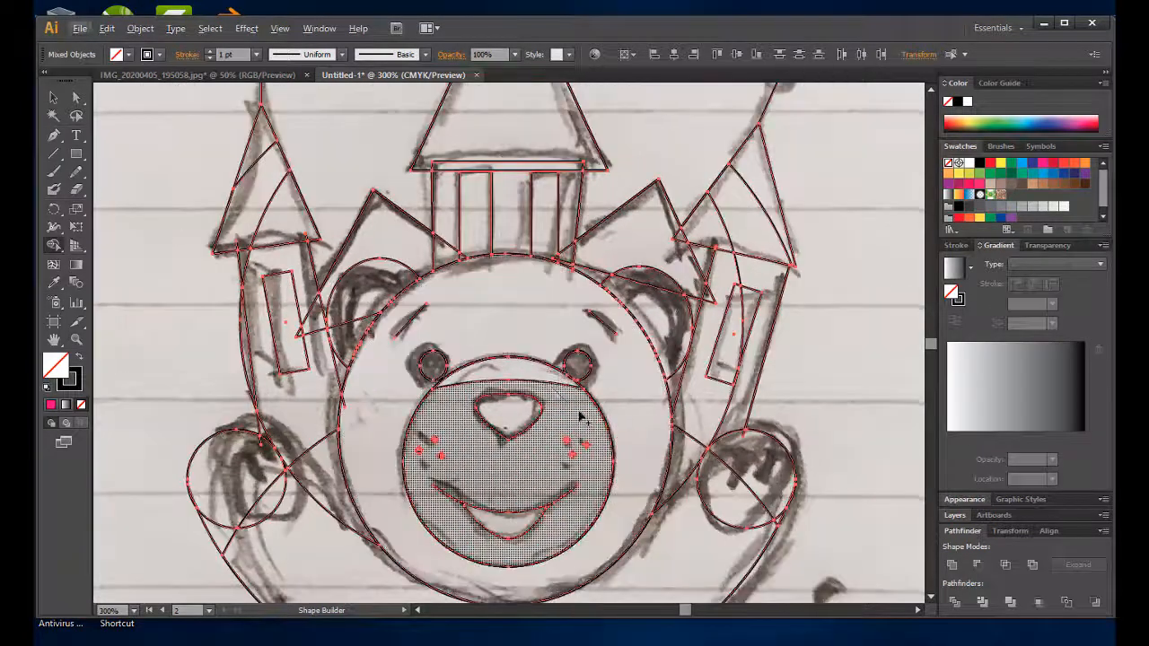
scroll(601, 404, down, 2)
scroll(608, 398, down, 1)
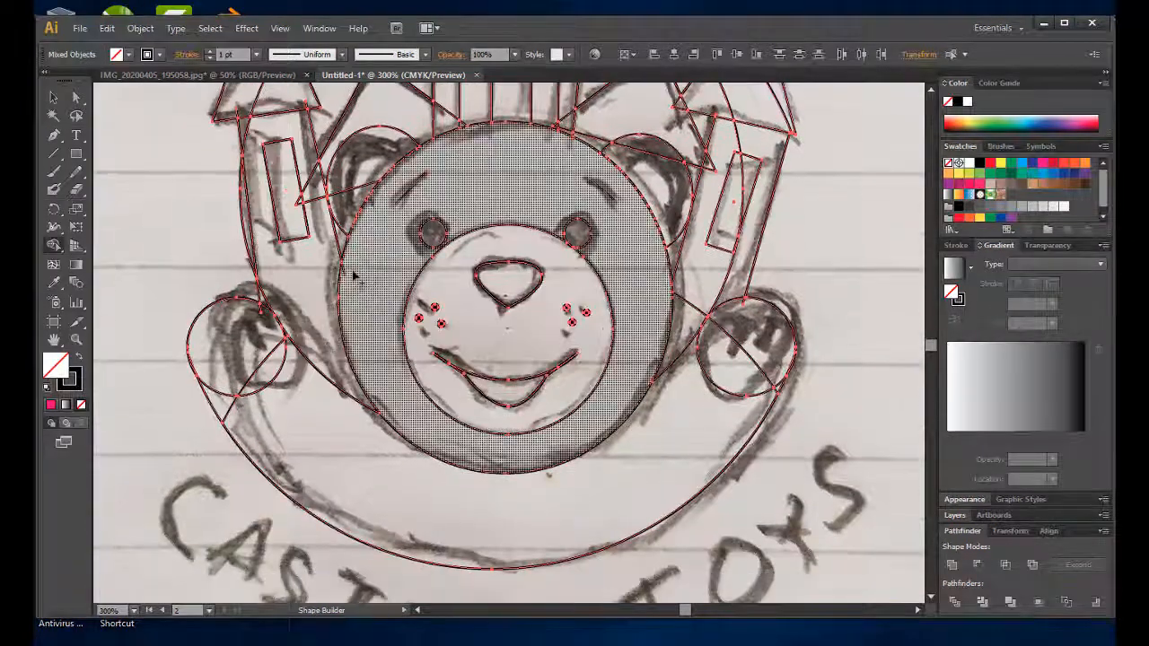
scroll(687, 323, up, 1)
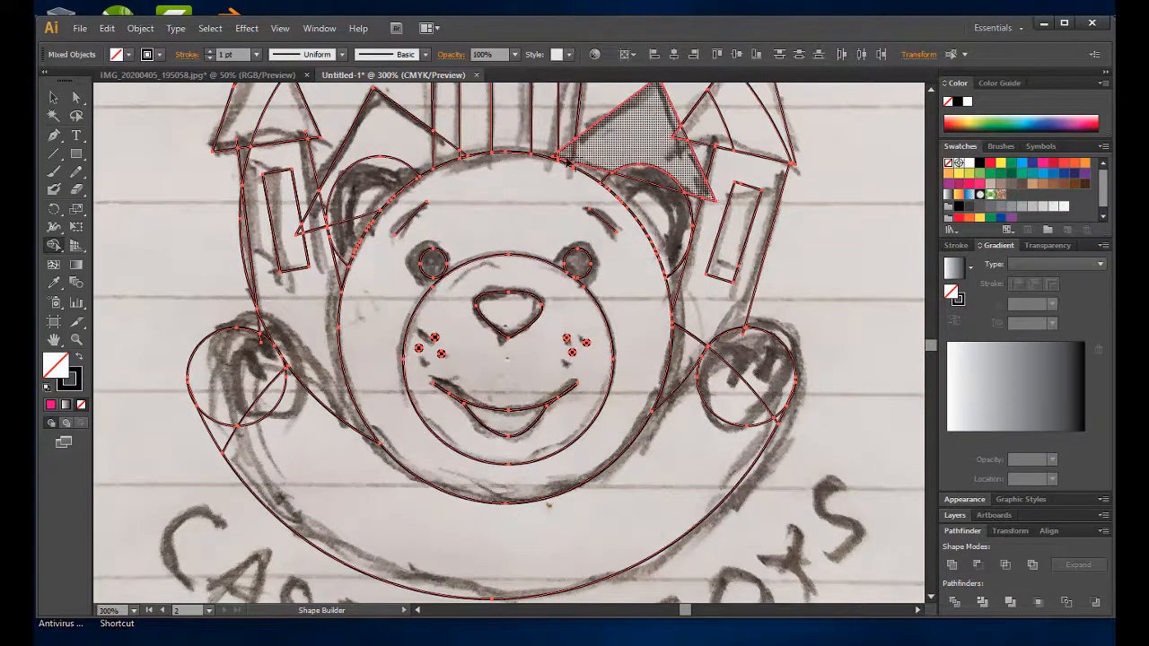
Merge the left paw circle with the bear's arm into one continuous shape with Shape Builder.
scroll(591, 197, up, 2)
scroll(589, 197, up, 1)
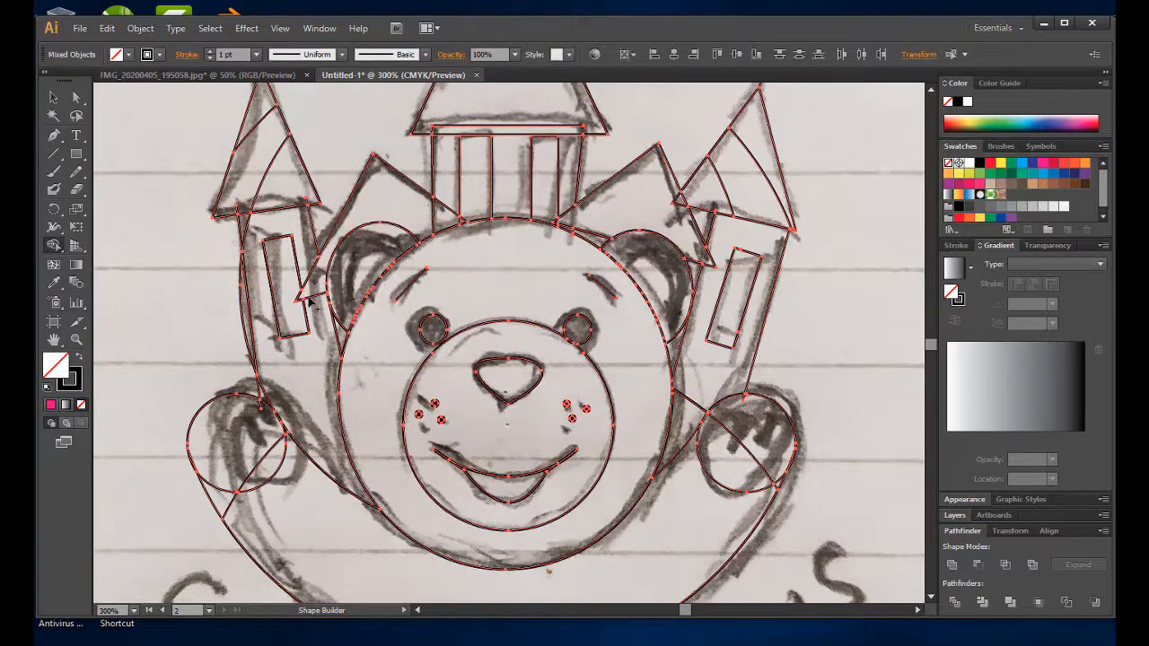
scroll(779, 266, up, 3)
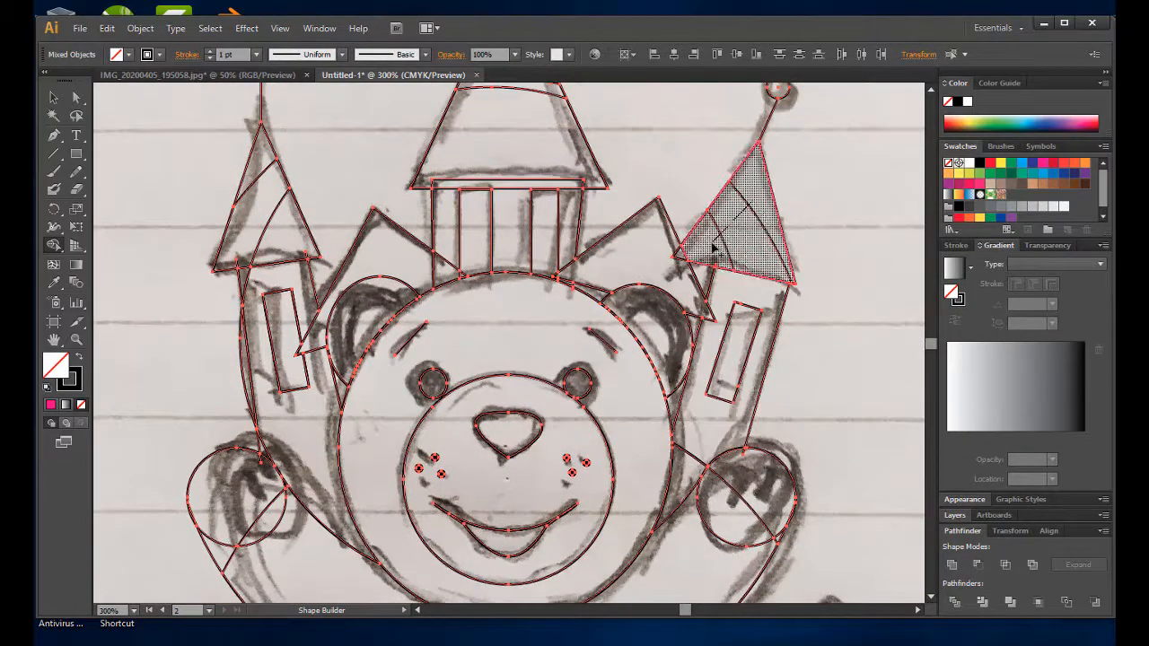
scroll(772, 207, up, 2)
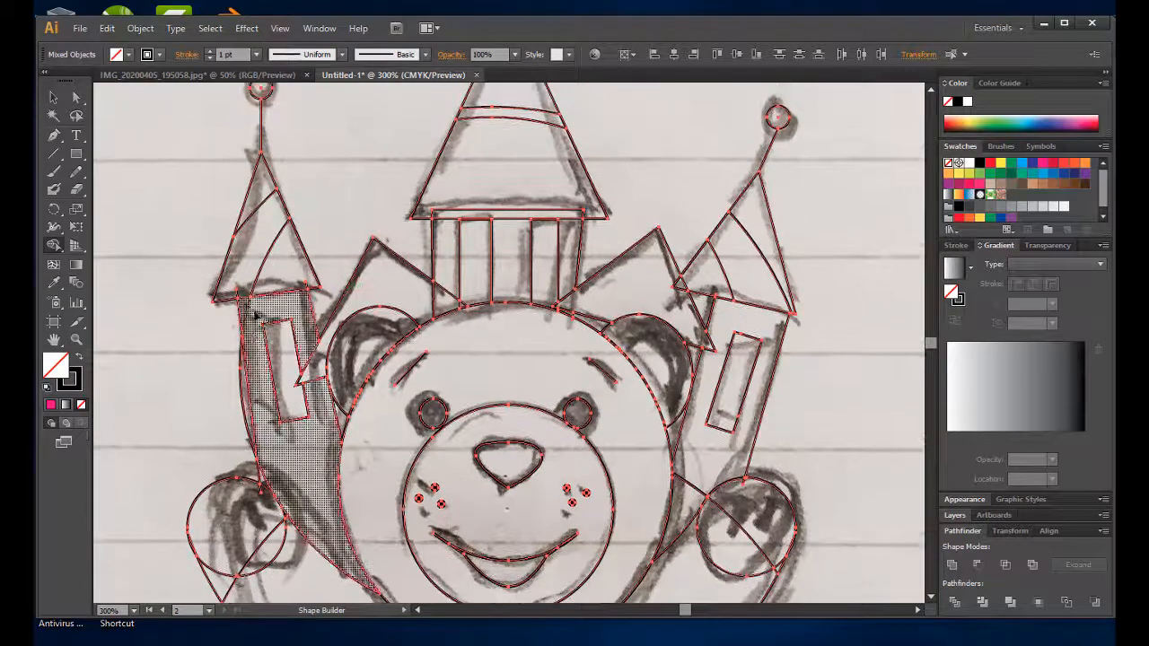
scroll(245, 385, down, 3)
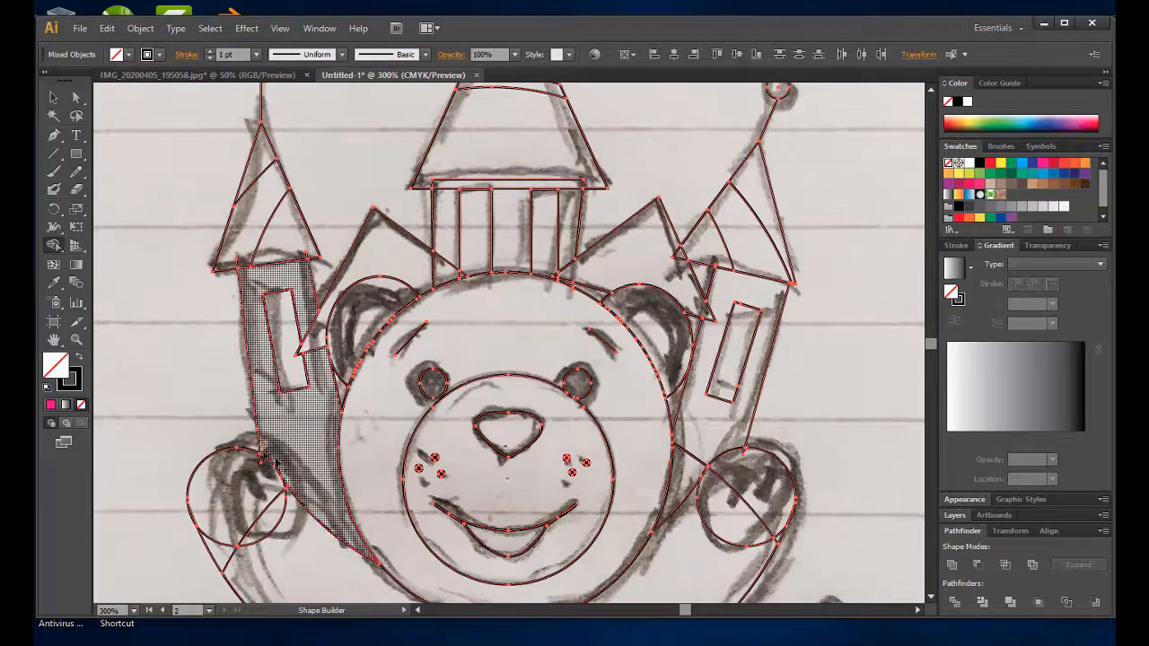
scroll(229, 499, up, 2)
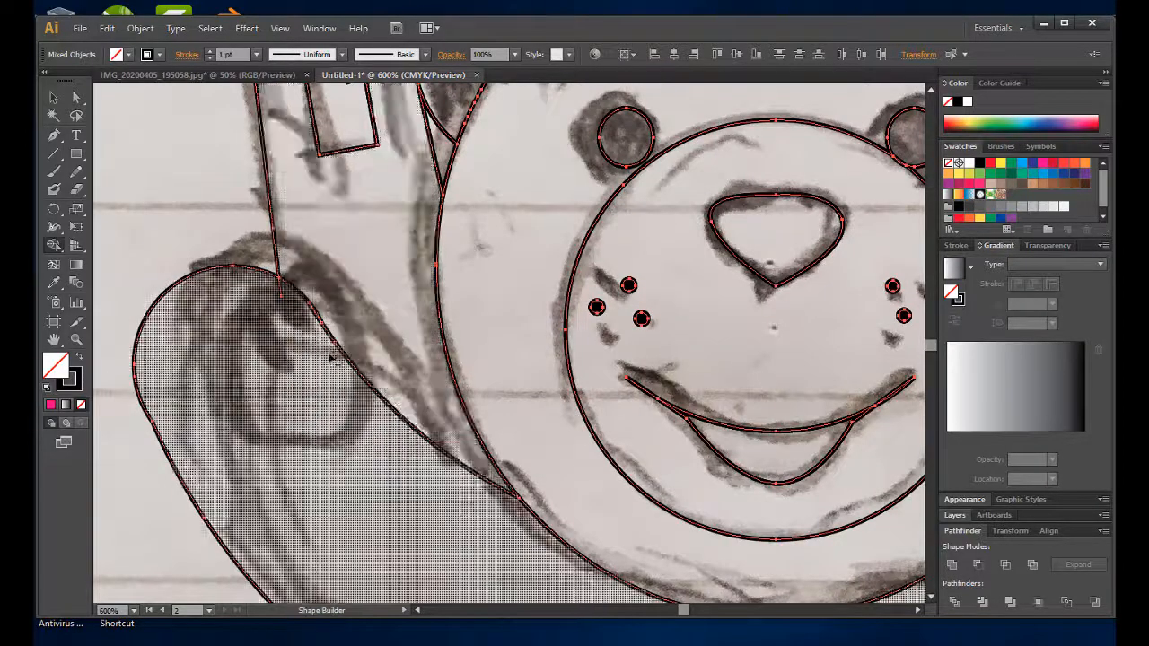
scroll(331, 353, up, 1)
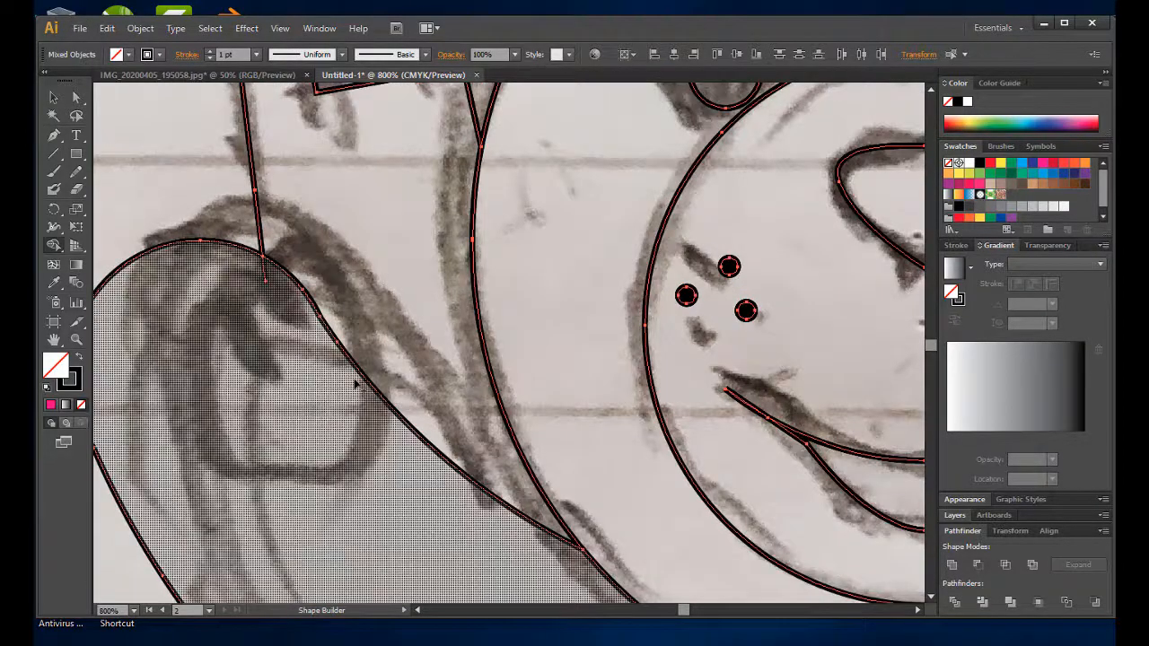
scroll(354, 383, down, 3)
scroll(322, 316, up, 2)
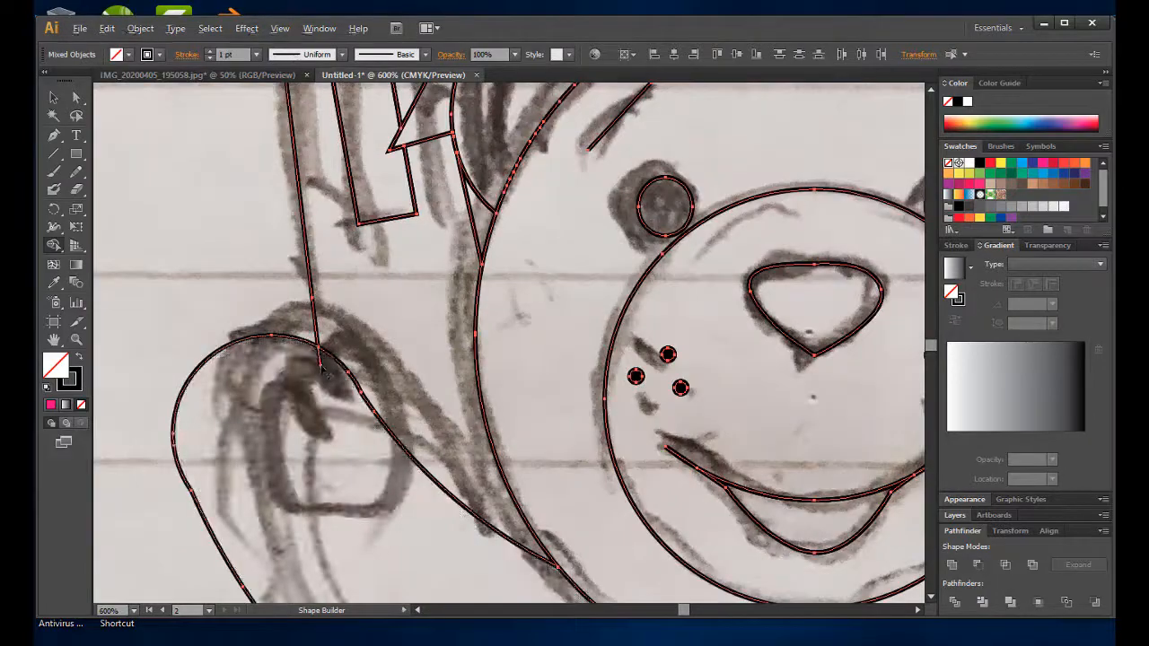
Merge the split regions of the right paw with the bear's arm into one shape.
scroll(455, 449, down, 3)
scroll(521, 404, up, 2)
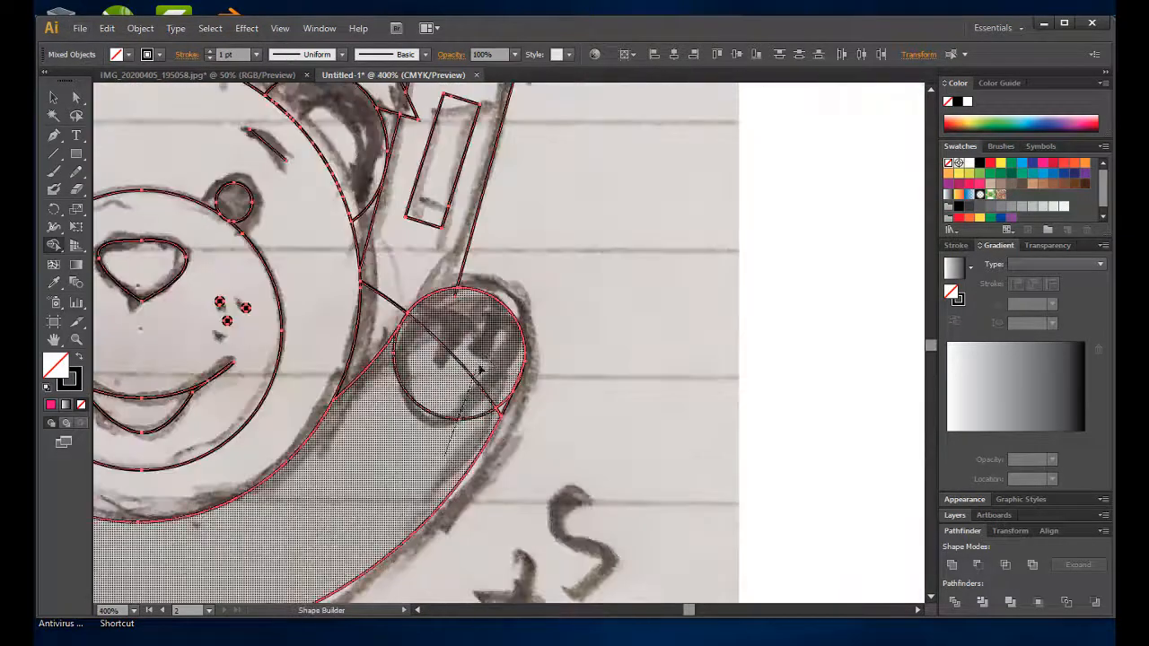
scroll(499, 366, up, 2)
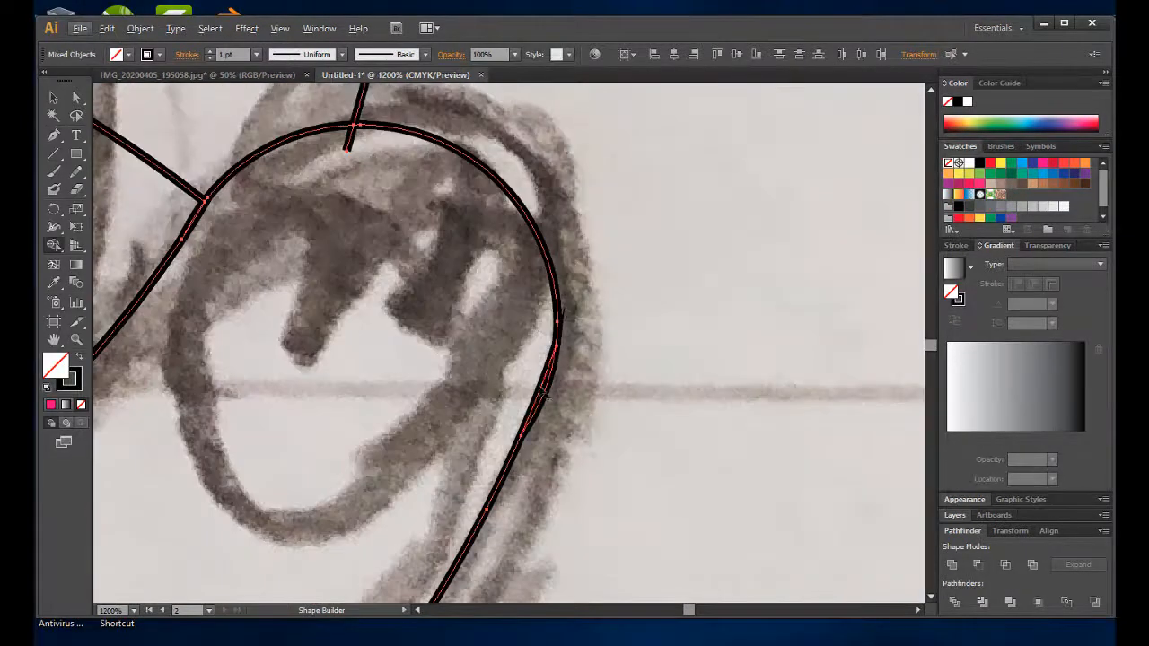
scroll(303, 350, down, 3)
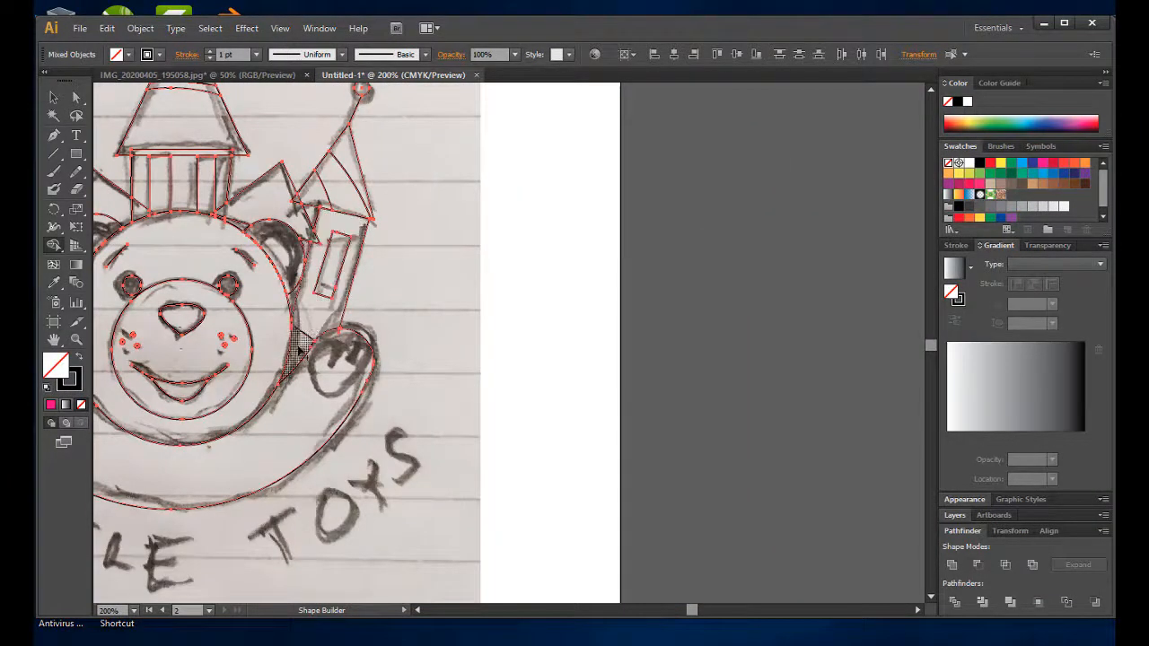
Merge the small region between the bear's head and right paw into the right tower's wall with Shape Builder.
scroll(306, 314, up, 2)
scroll(303, 302, down, 2)
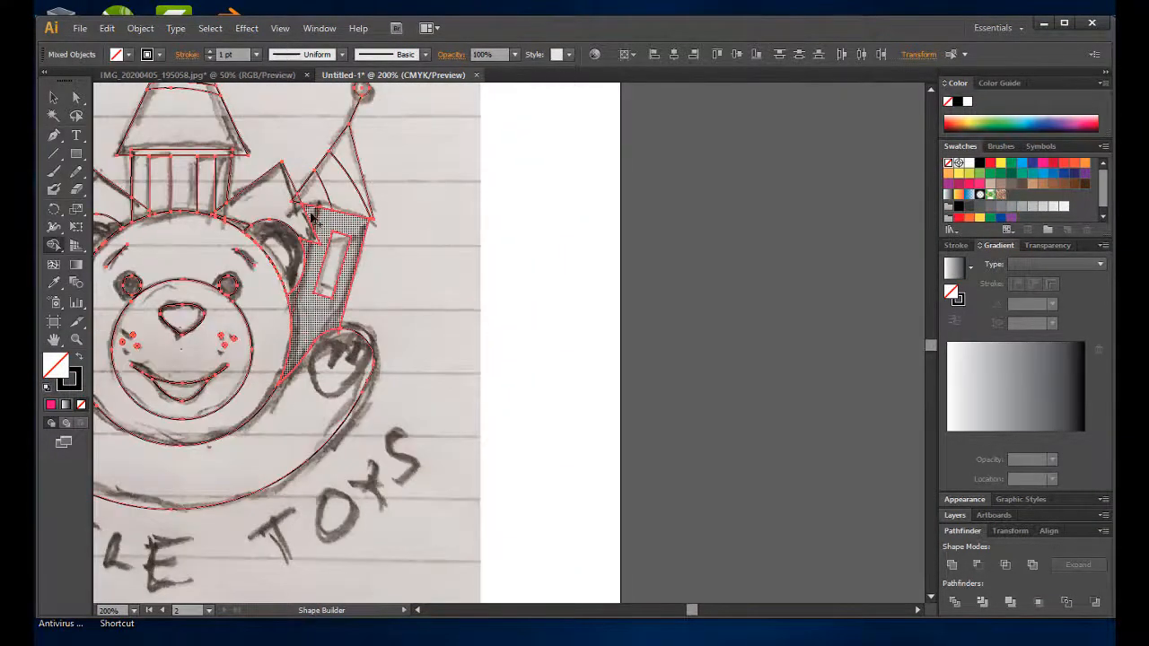
scroll(312, 261, up, 2)
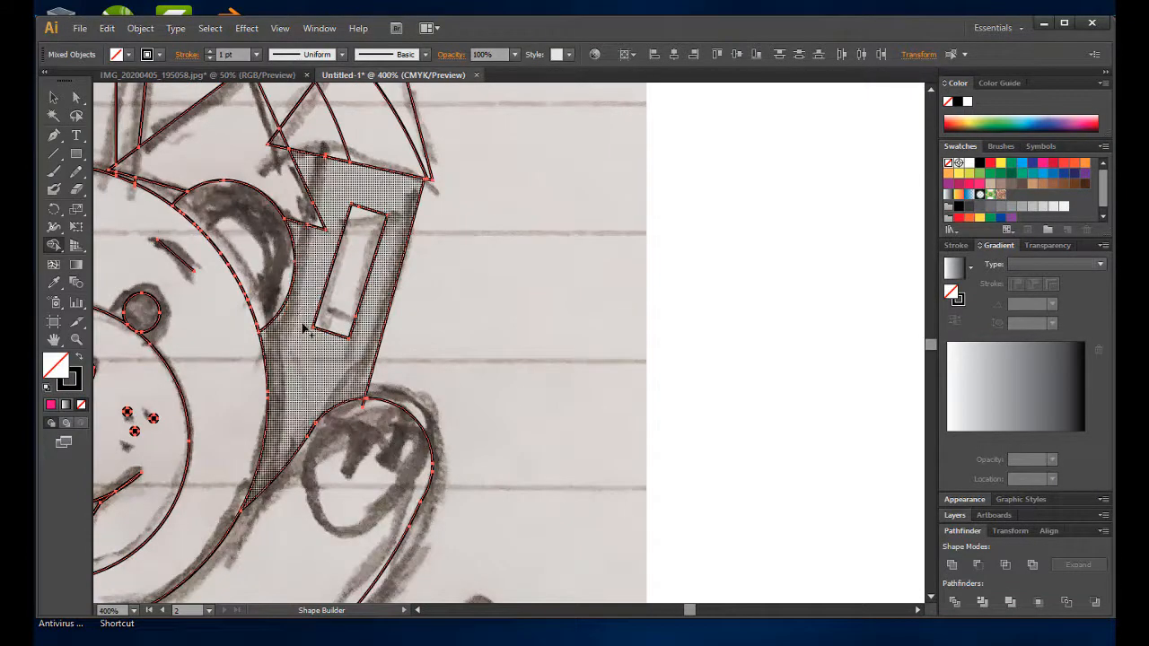
Clean up the thin surplus strip between the central tower's wall and its roof with Shape Builder.
scroll(305, 330, down, 3)
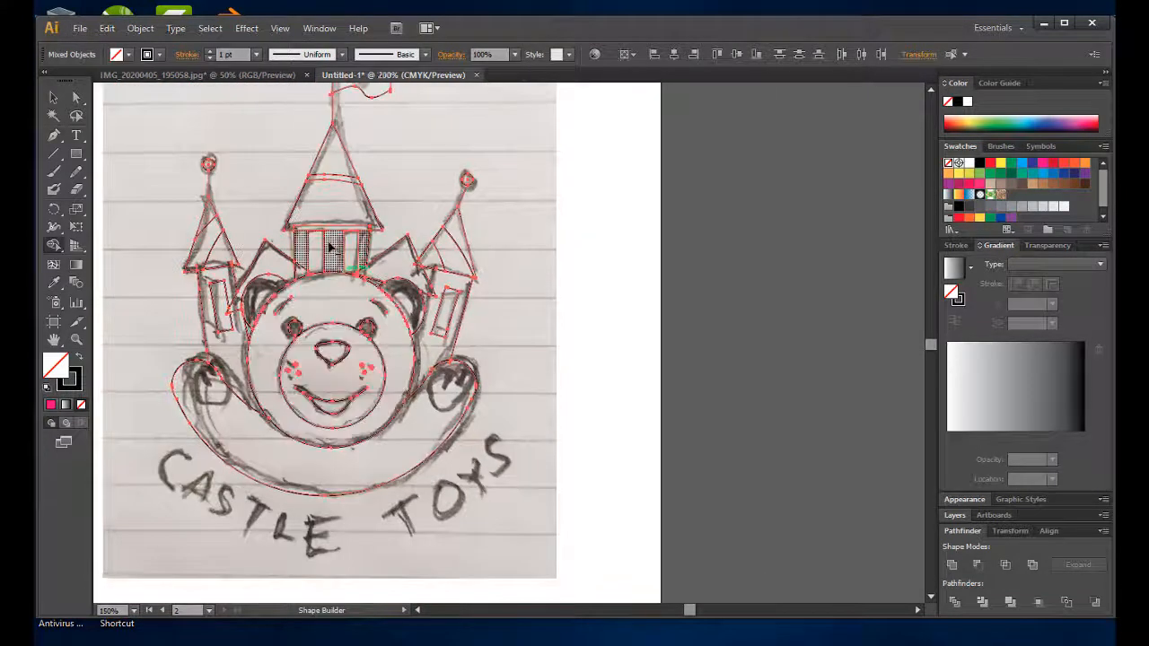
scroll(330, 249, up, 2)
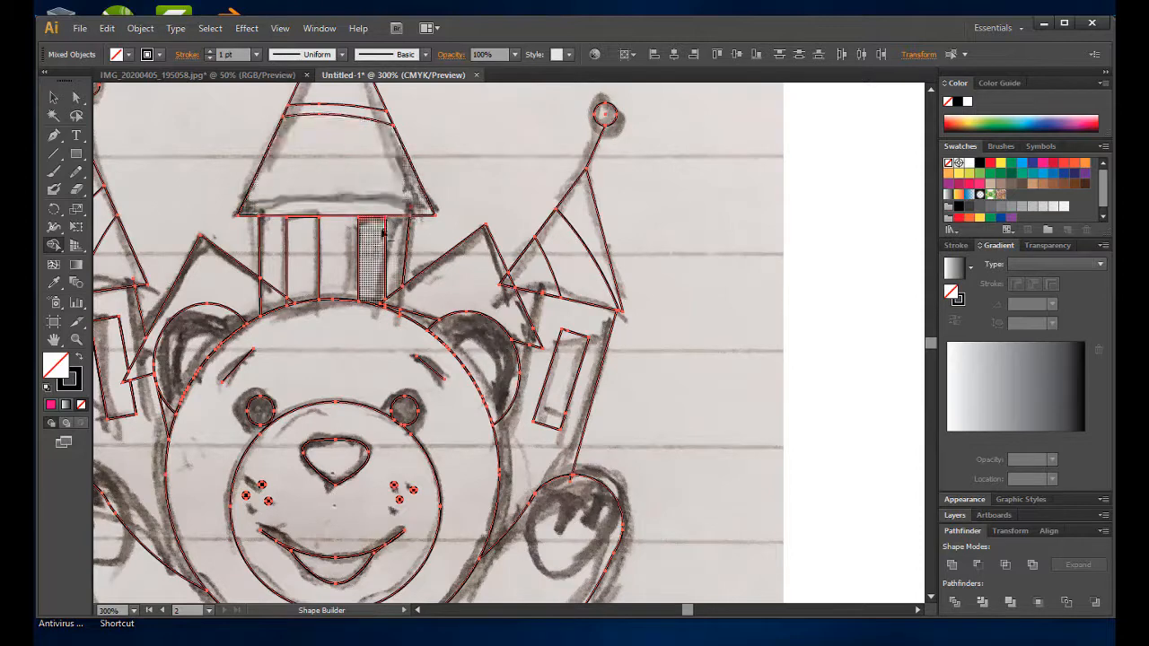
scroll(373, 193, down, 2)
Remove the short ends of the flag's wavy lines that stick out past the pole.
scroll(351, 180, up, 2)
scroll(410, 153, up, 4)
scroll(325, 179, down, 1)
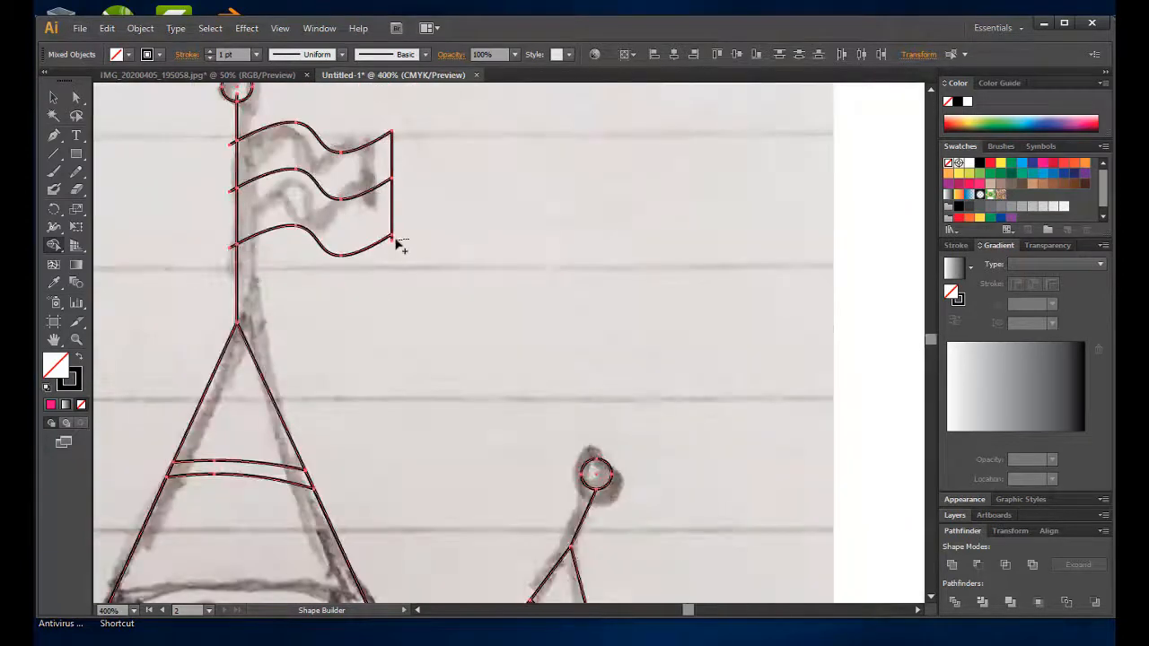
scroll(233, 167, up, 1)
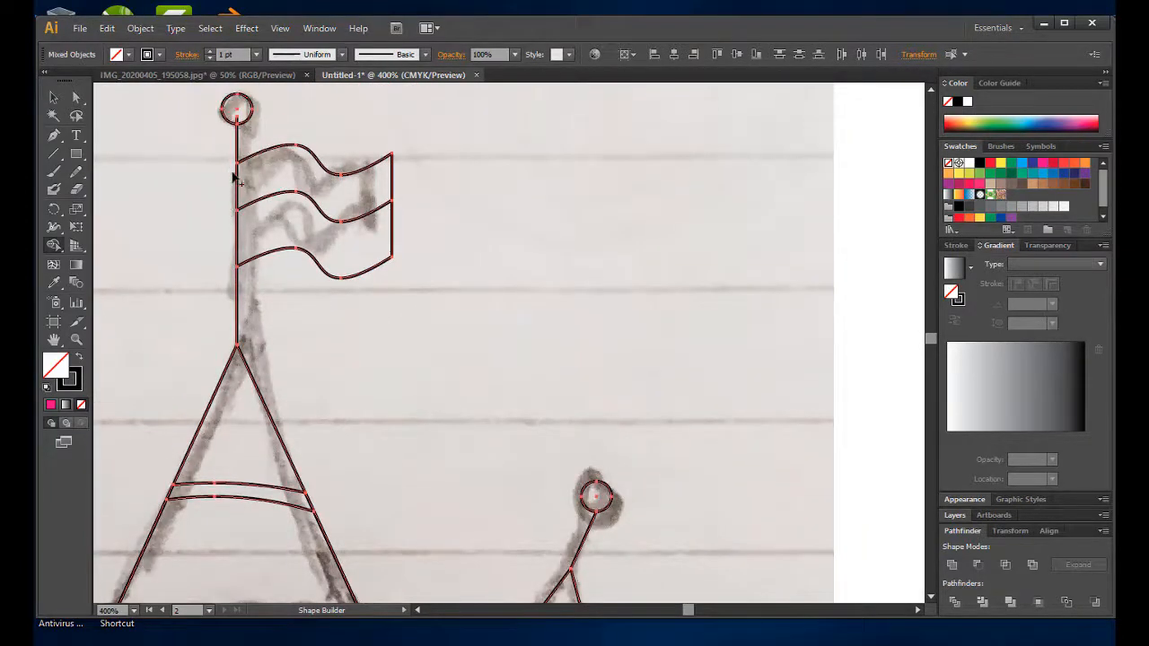
Select all the traced paths for colouring with the Live Paint Bucket.
scroll(248, 380, down, 3)
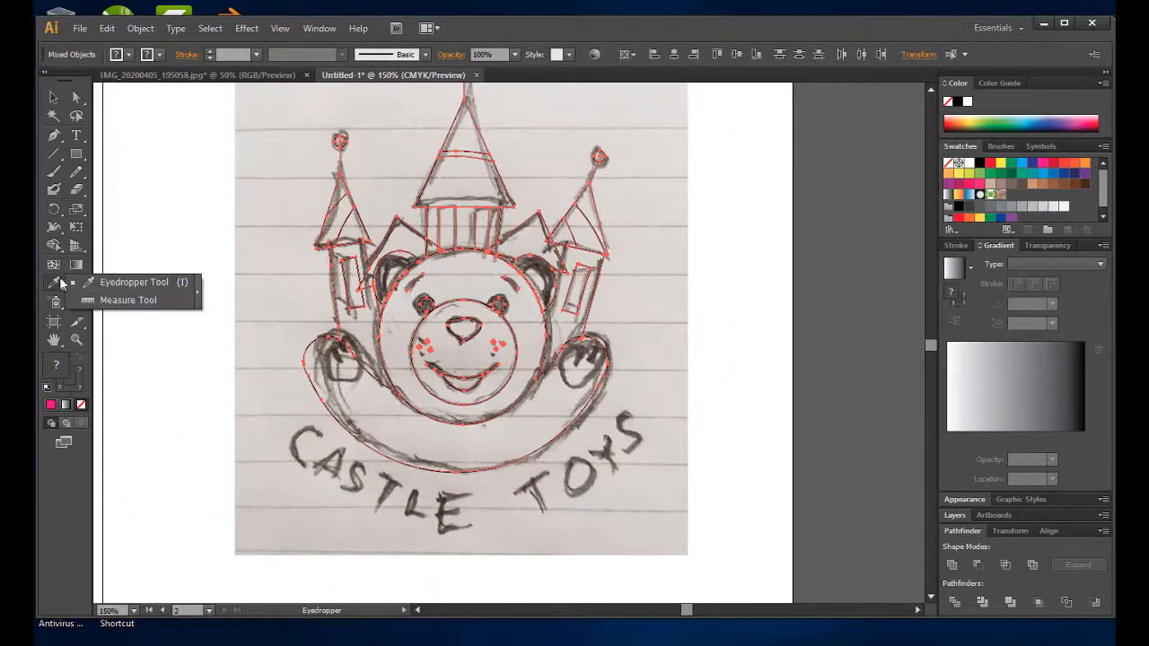
double_click(54, 244)
click(586, 490)
click(54, 97)
mouse_move(761, 108)
mouse_down()
mouse_move(296, 477)
mouse_move(417, 303)
mouse_move(240, 575)
mouse_up()
scroll(562, 380, up, 2)
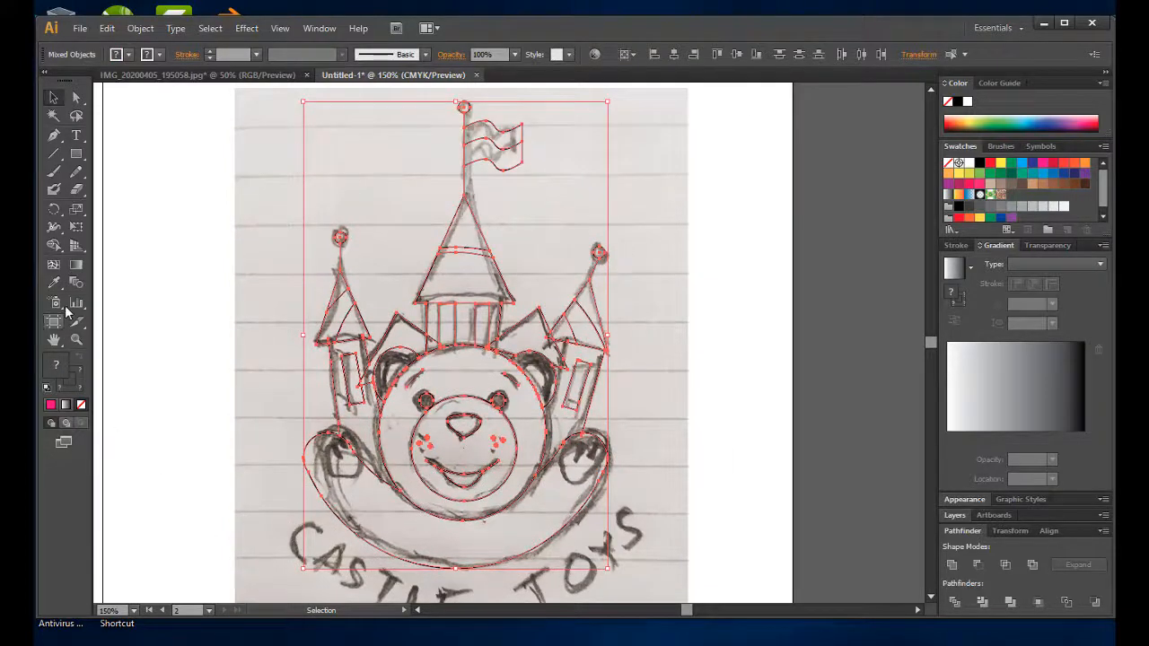
click(55, 246)
scroll(640, 405, up, 2)
scroll(631, 278, up, 1)
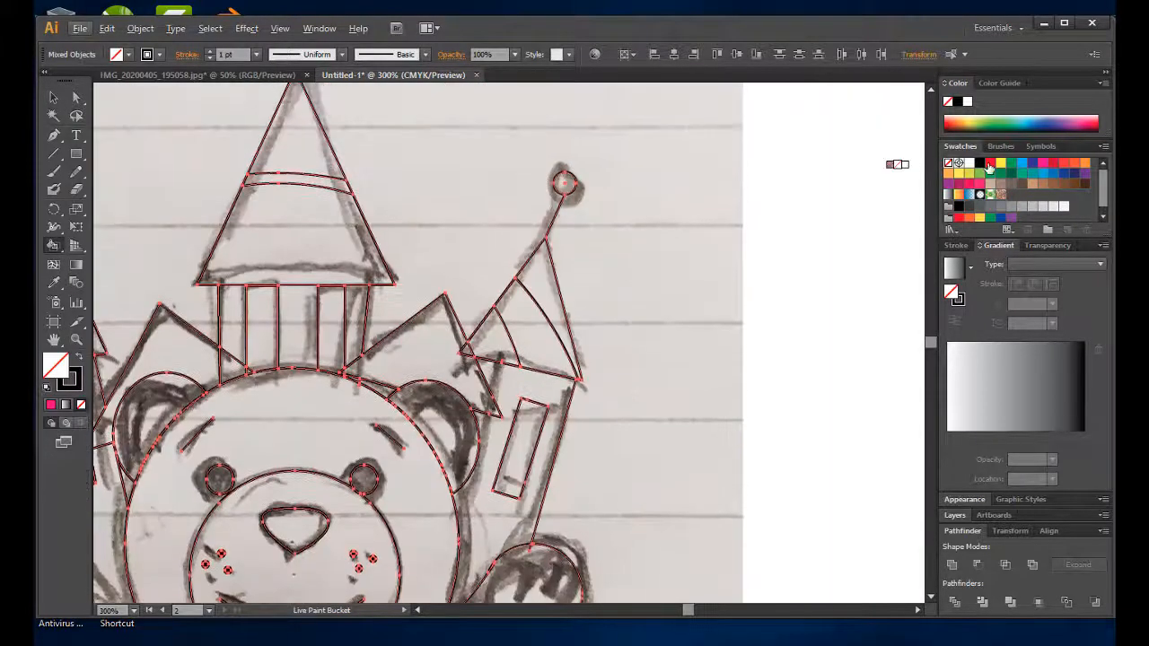
Fill the tips of the three tower roofs red and the bands beneath them yellow with Live Paint Bucket.
click(990, 162)
click(545, 301)
click(301, 149)
scroll(359, 270, left, 5)
click(310, 279)
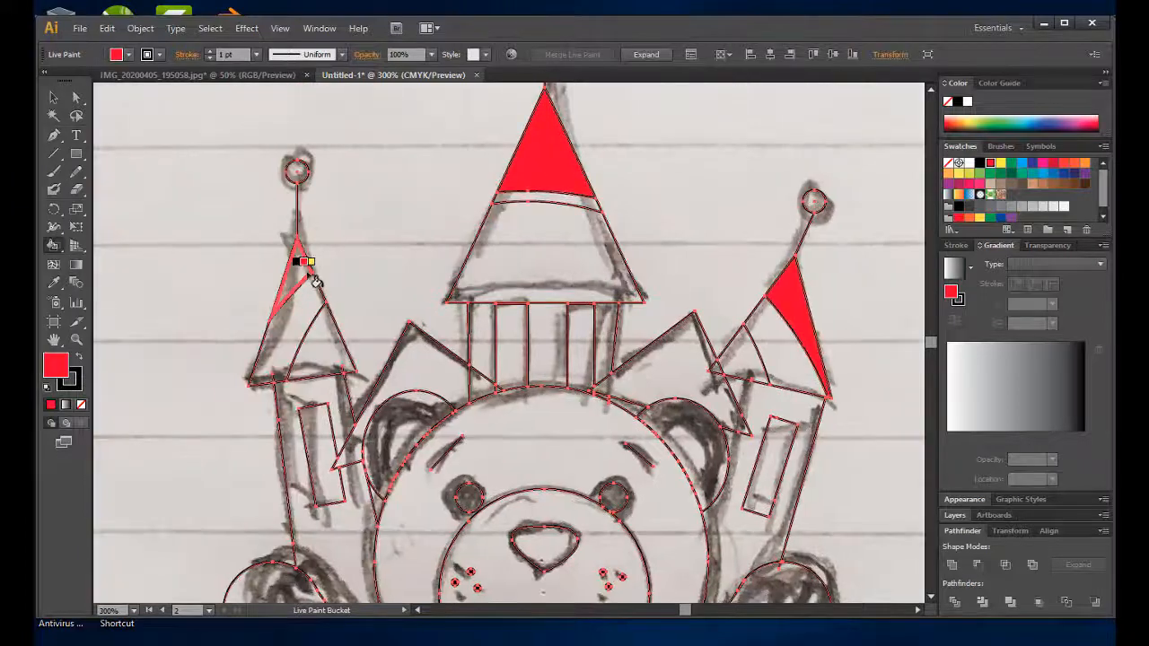
click(782, 352)
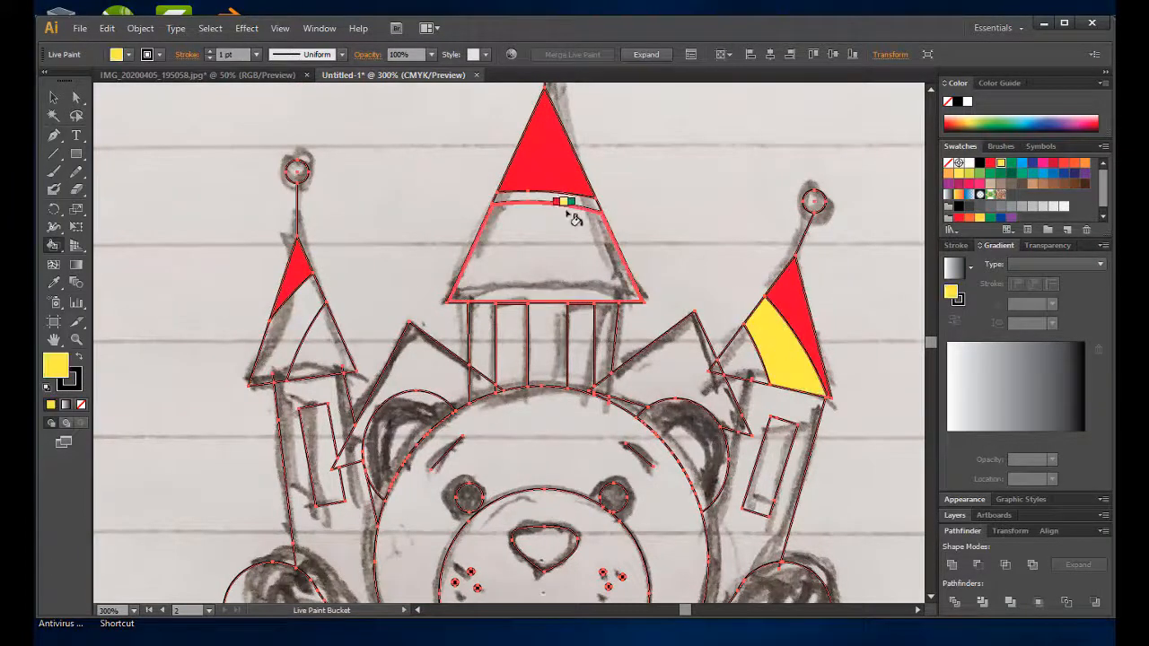
click(314, 315)
Fill the lowest sections of the three tower roofs green.
key(Right)
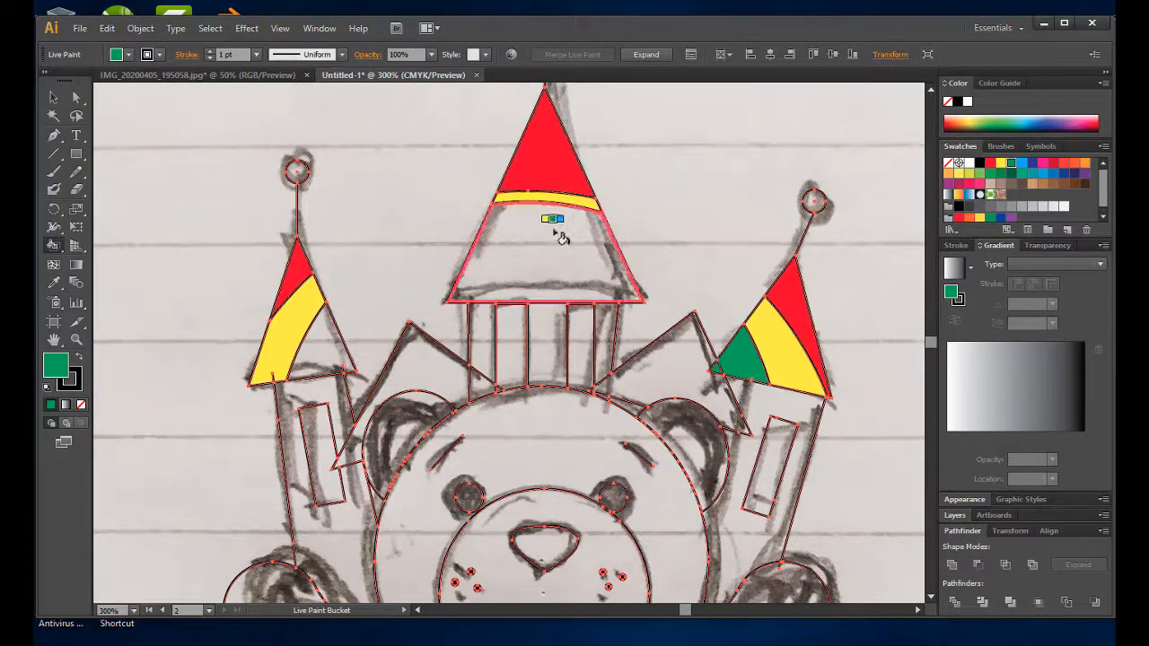
click(554, 231)
click(325, 344)
scroll(603, 303, down, 1)
scroll(599, 350, down, 2)
scroll(672, 368, up, 1)
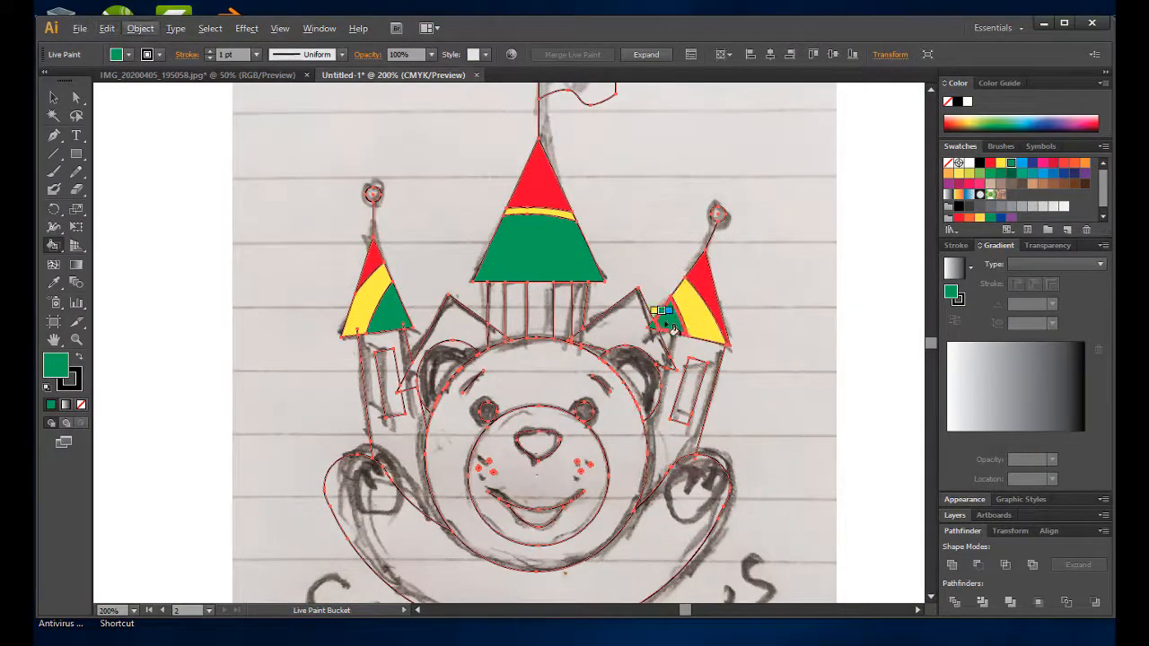
Recolour the lowest sections of the three tower roofs light blue.
click(666, 316)
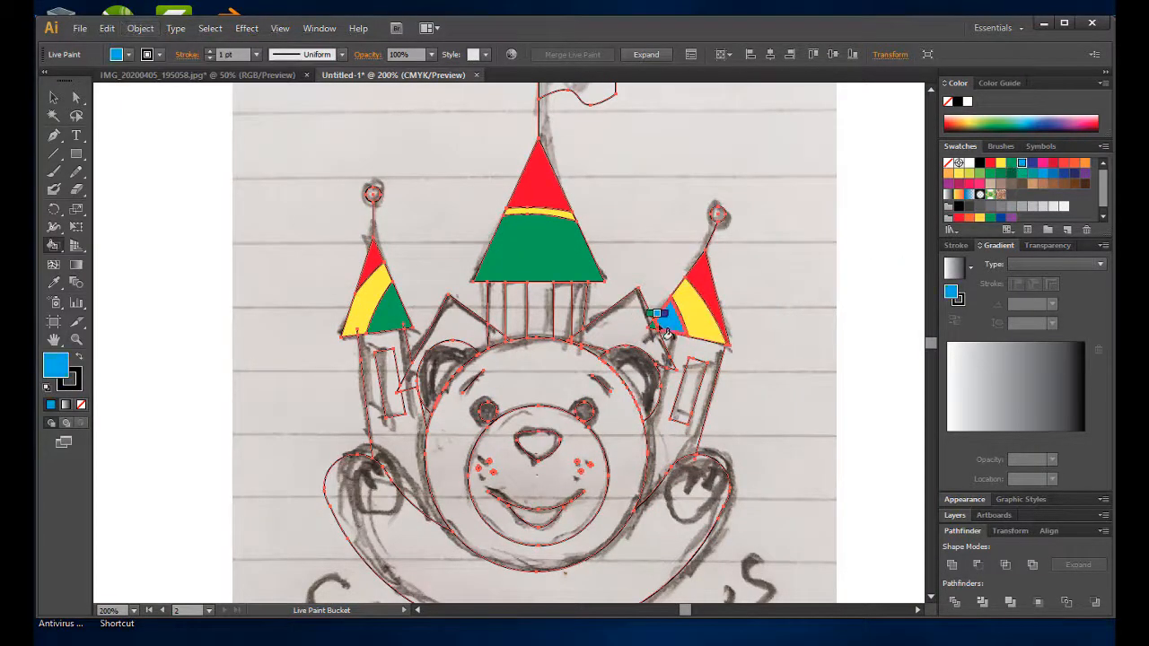
click(552, 256)
Fill the flag's upper stripe pink and lower stripe dark blue, and colour the spires' balls red.
scroll(505, 332, up, 5)
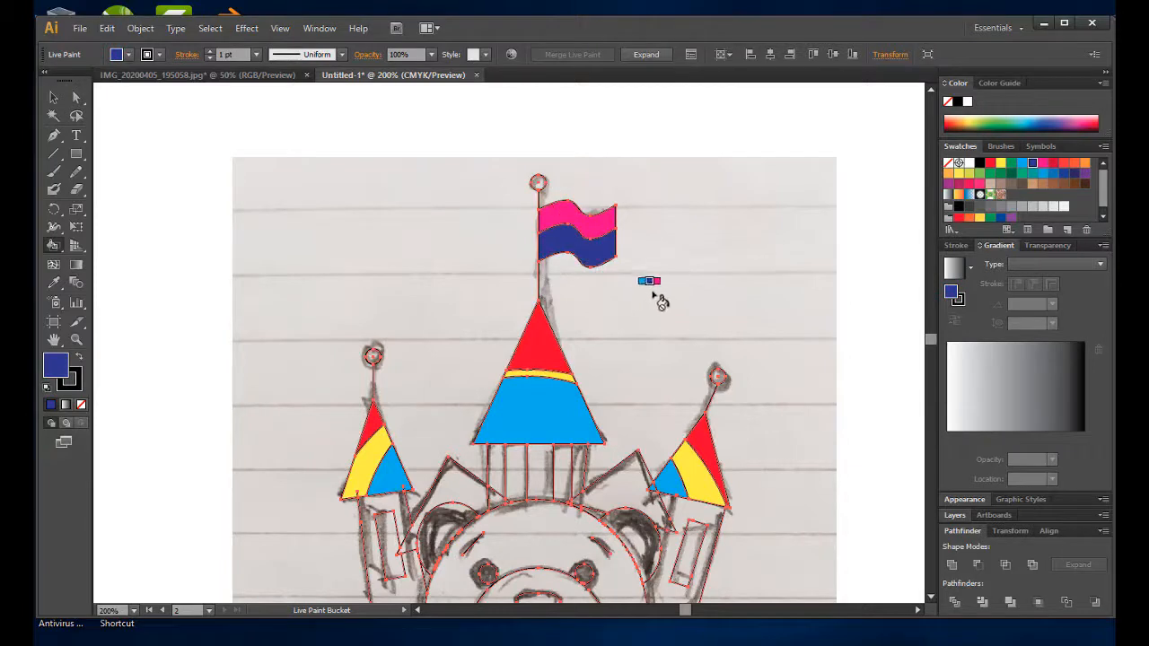
click(719, 377)
Fill the two pointed shapes between the central and side towers green.
scroll(709, 386, down, 5)
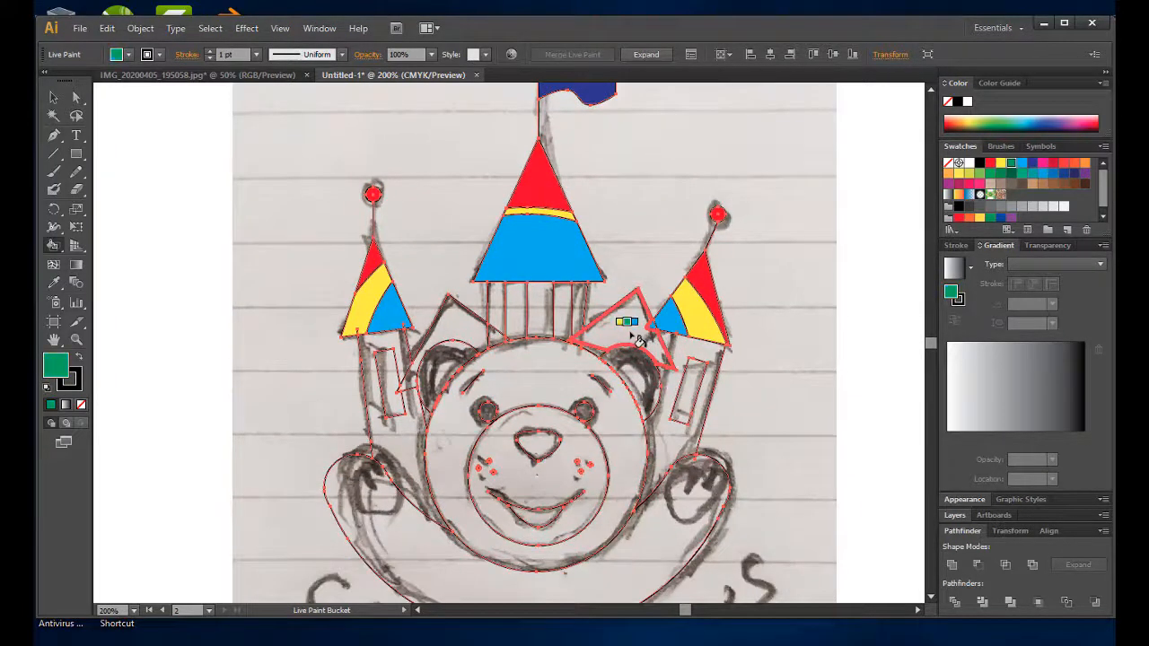
scroll(636, 392, up, 1)
scroll(639, 390, down, 2)
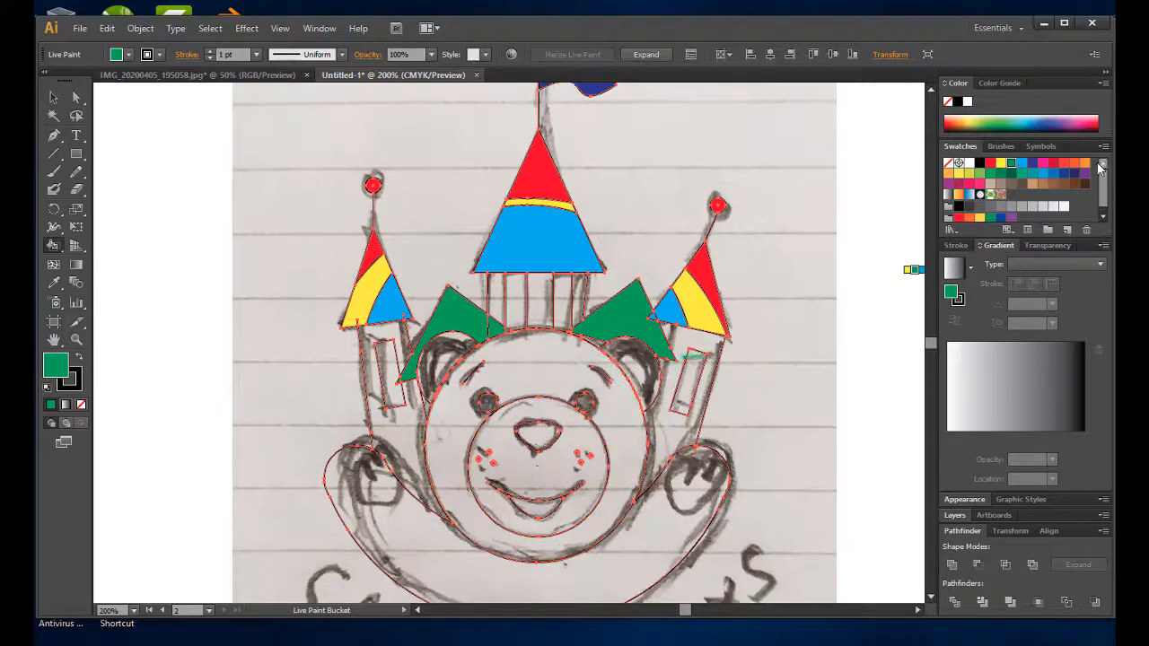
Fill the walls of all three towers orange, leaving their windows unpainted.
click(700, 348)
click(408, 431)
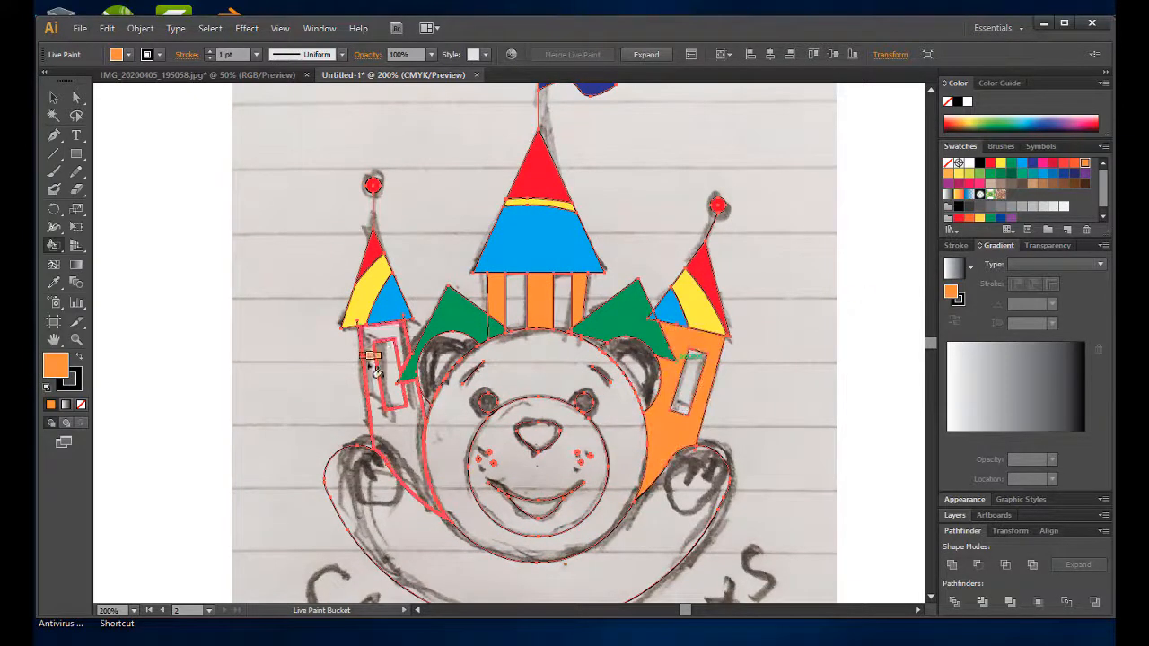
scroll(538, 422, down, 1)
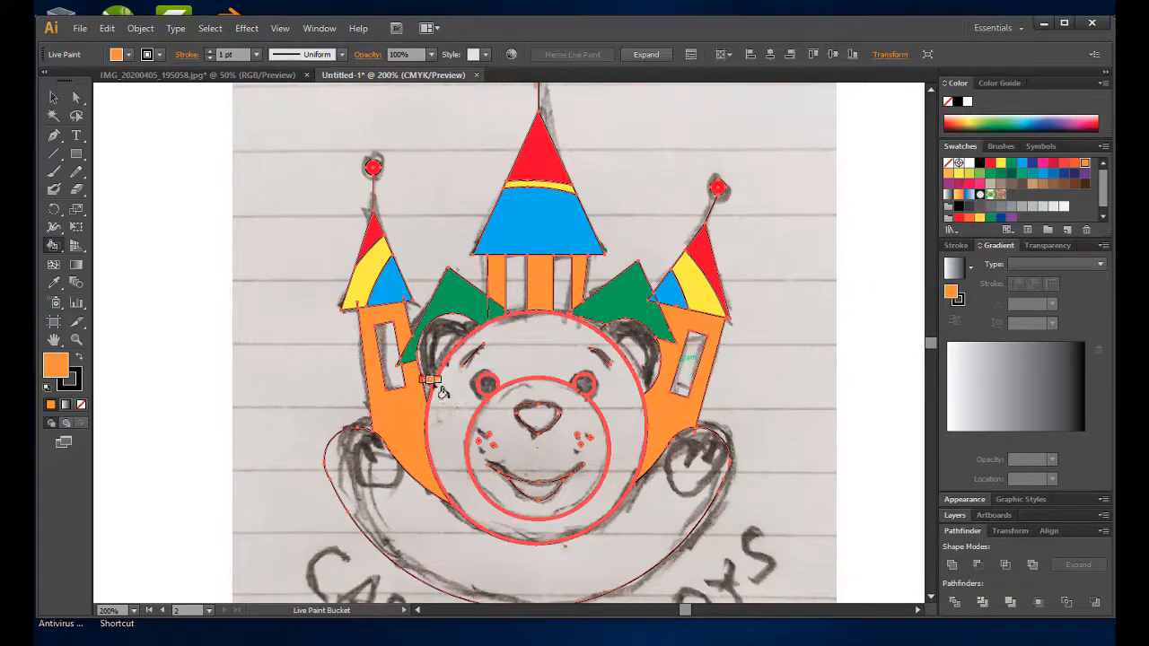
Fill the bear's head, both ears and the arms shape brown.
click(1053, 183)
click(543, 346)
click(633, 354)
click(446, 351)
click(439, 550)
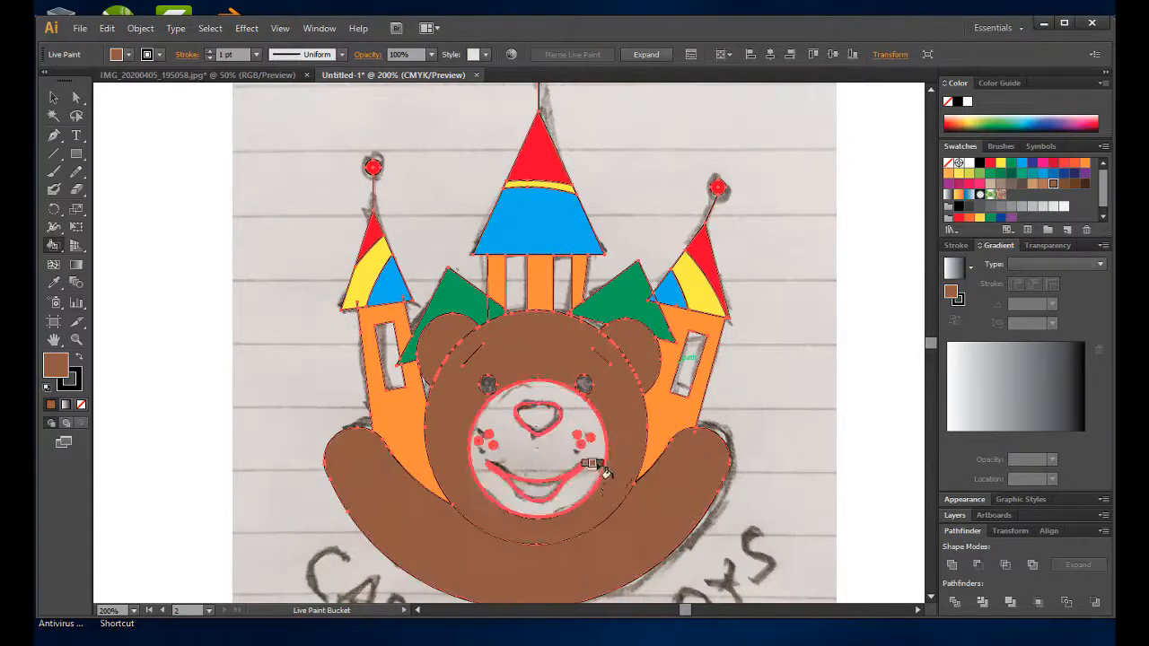
Fill the bear's muzzle white around the nose and mouth.
click(970, 165)
click(575, 413)
scroll(636, 495, up, 1)
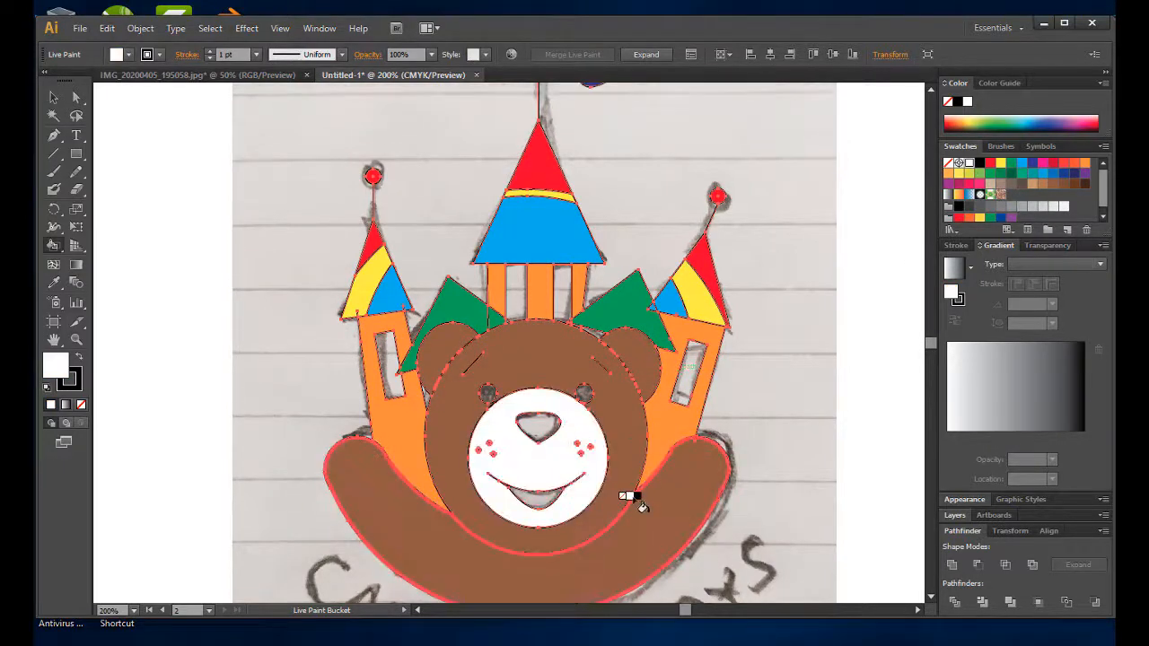
scroll(637, 498, up, 3)
scroll(628, 455, down, 4)
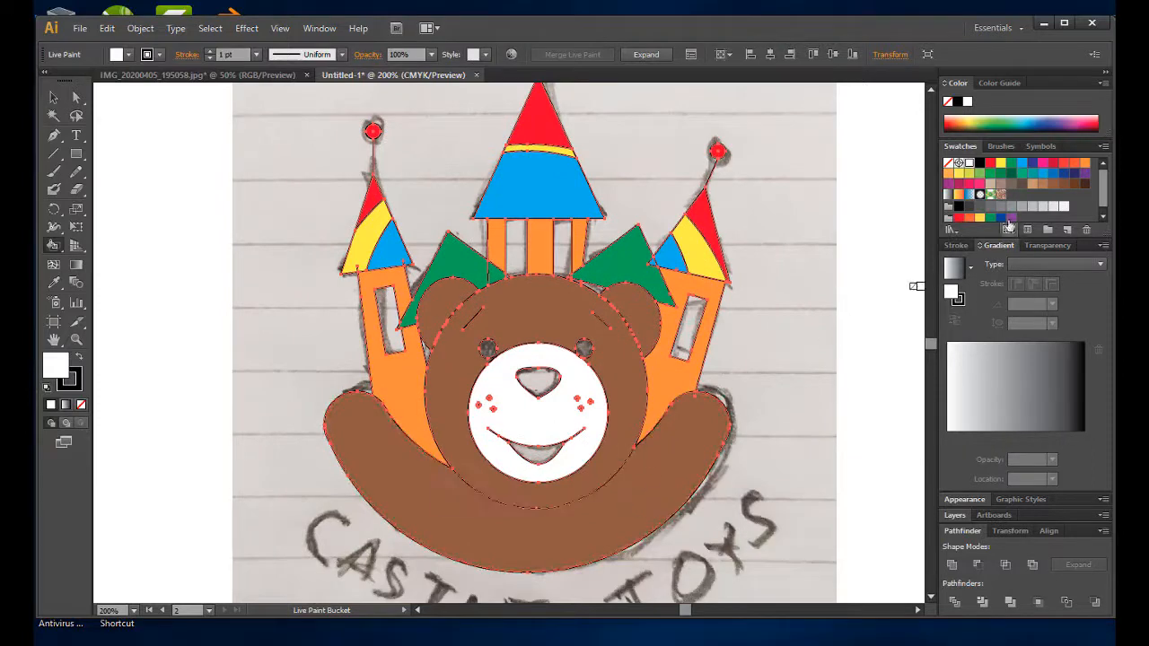
Fill the bear's eyes, nose and open mouth black.
click(980, 163)
scroll(790, 242, up, 1)
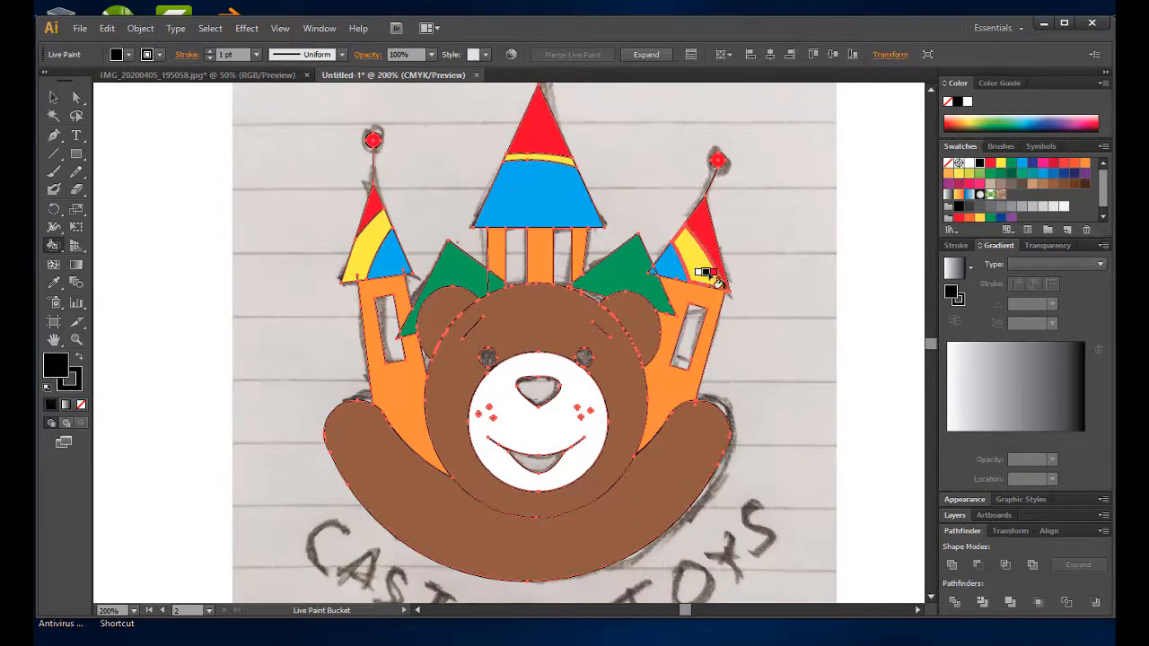
click(584, 357)
click(488, 357)
click(539, 392)
click(540, 463)
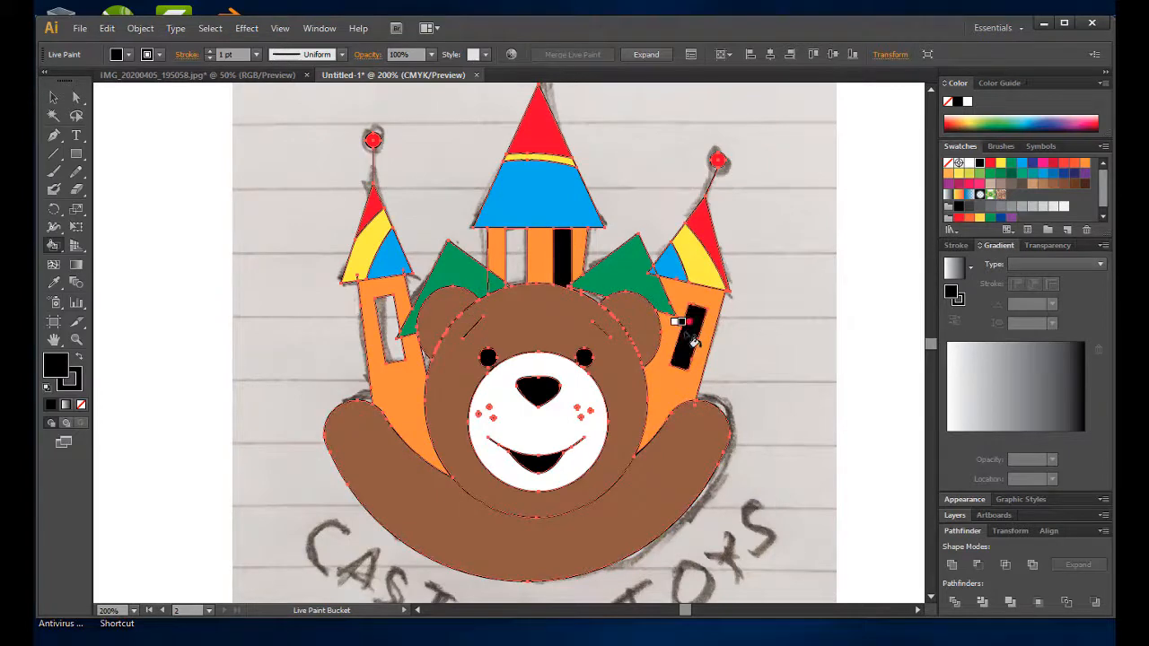
Fill the windows of the castle towers black and deselect the artwork.
click(520, 260)
click(390, 327)
scroll(616, 441, down, 2)
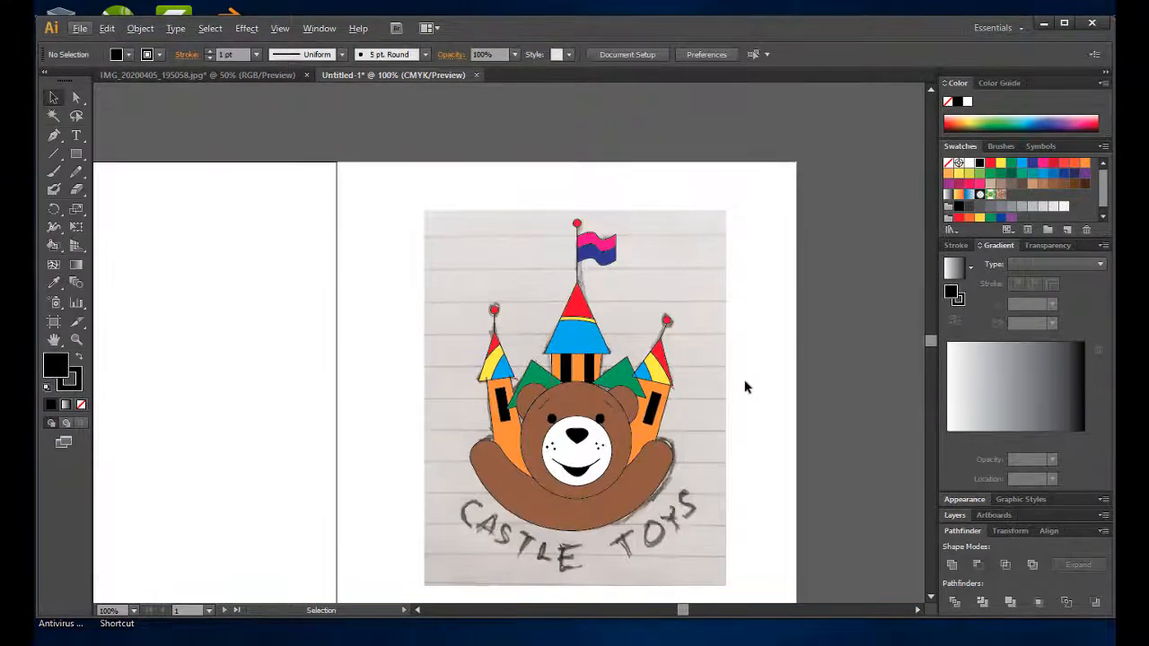
Copy the coloured bear and castle artwork and paste it in front on Artboard 1.
drag(669, 336, 530, 328)
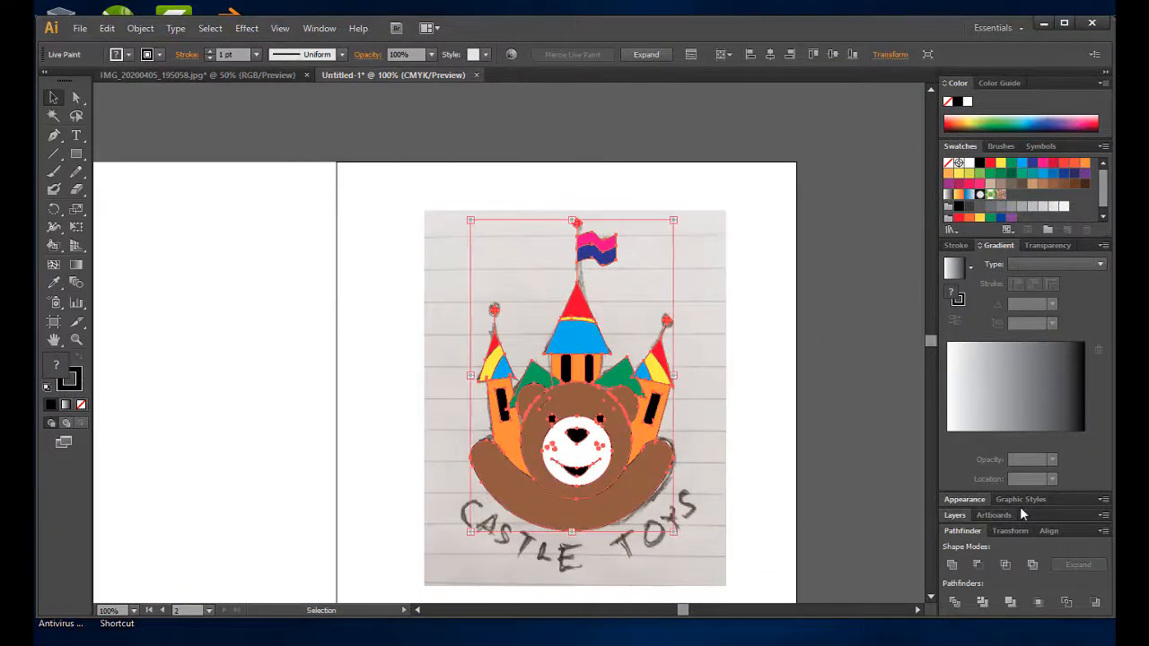
click(994, 515)
double_click(1025, 530)
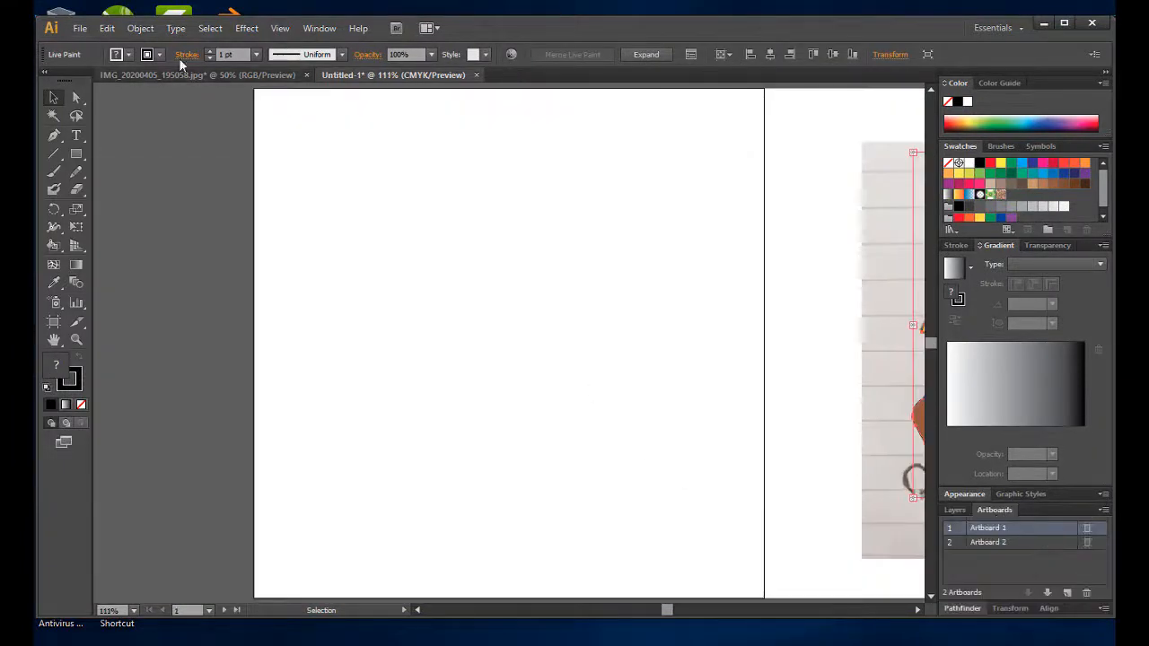
click(107, 28)
click(167, 135)
drag(828, 375, 364, 339)
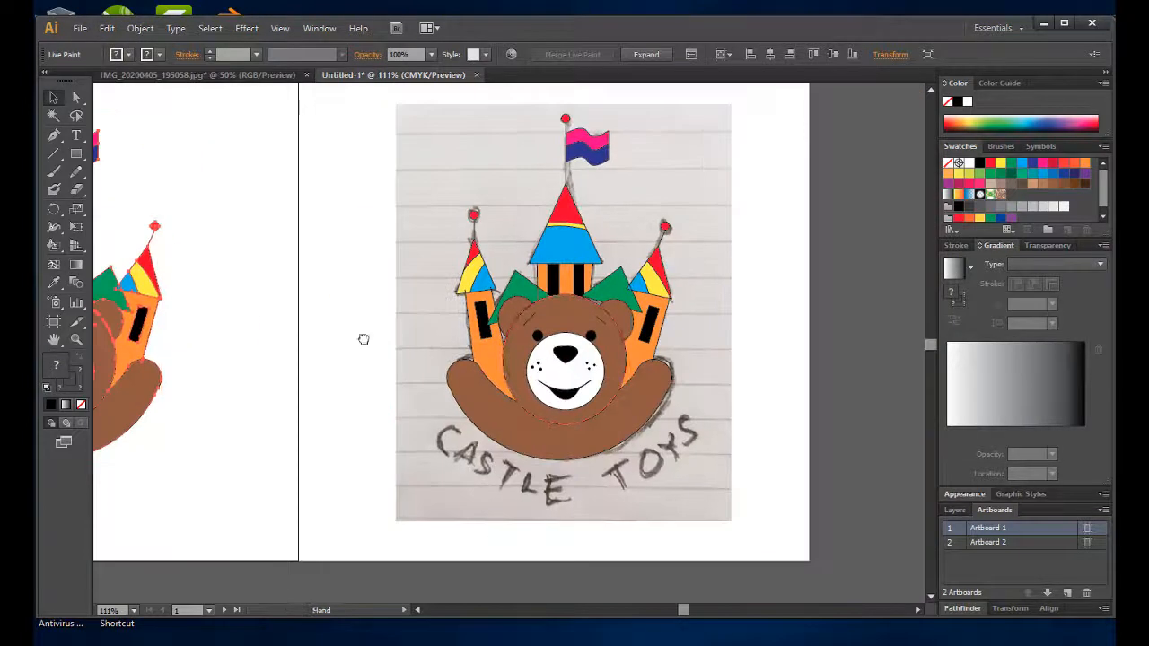
Set the opacity of the original artwork over the sketch on Artboard 2 to 50% and deselect it.
scroll(615, 357, down, 1)
drag(440, 416, 442, 411)
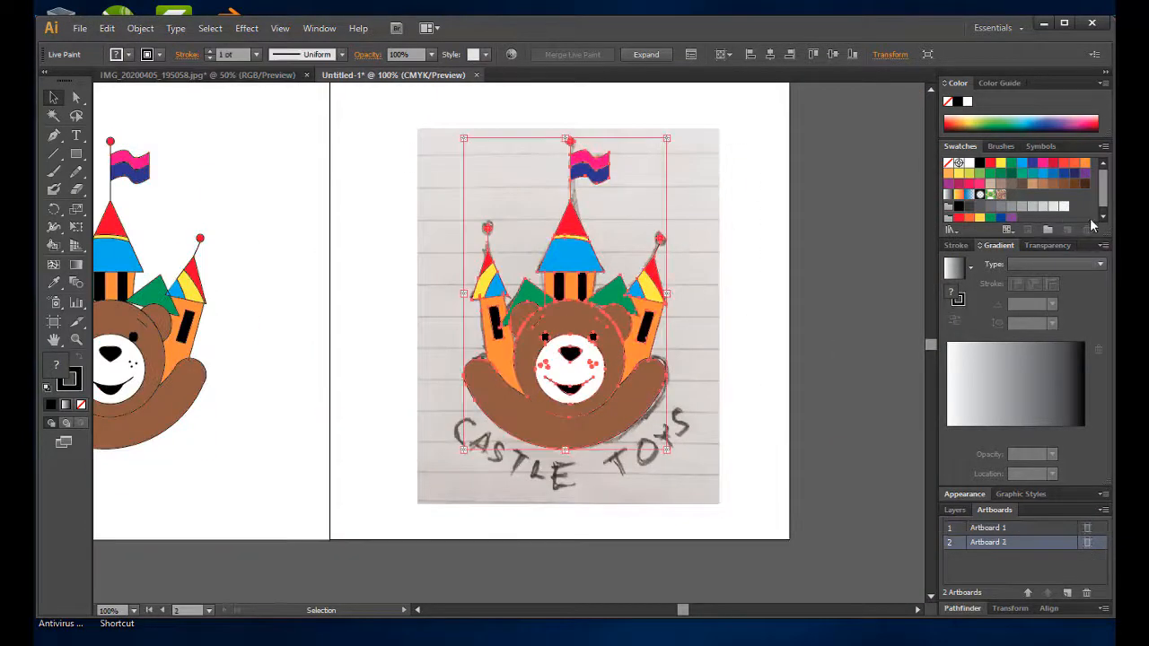
click(1047, 245)
click(1101, 265)
click(1082, 346)
click(1101, 265)
click(1065, 362)
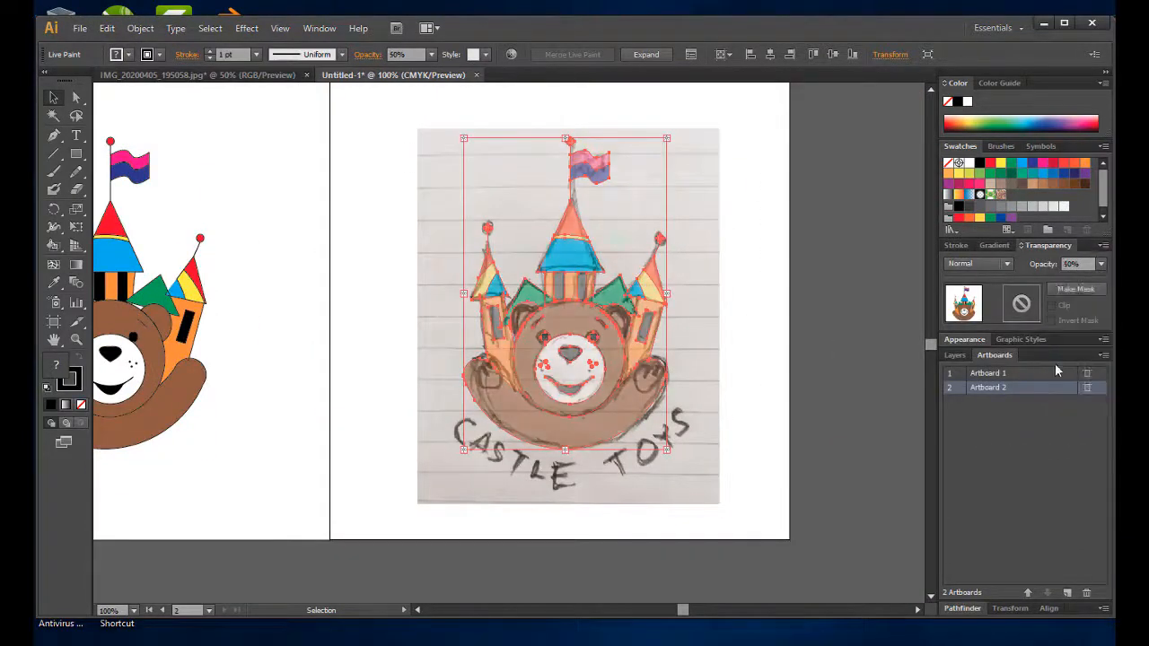
click(410, 354)
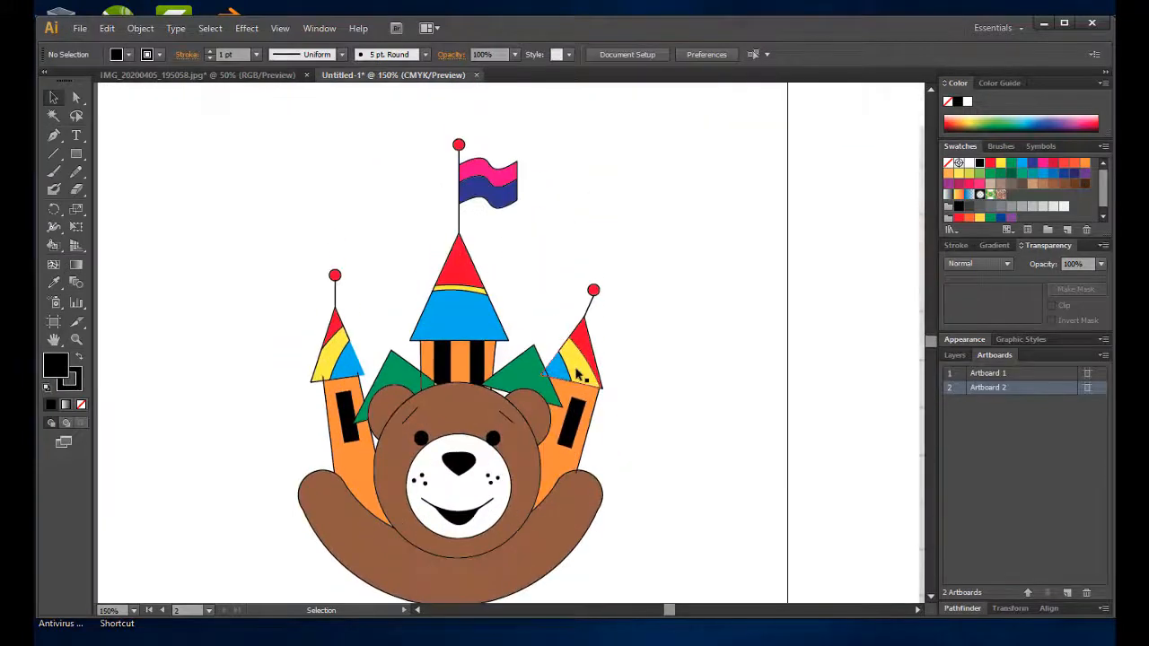
Delete the central tower's line crossing the left green roof in the Artboard 1 copy with Live Paint Selection.
scroll(579, 376, up, 1)
scroll(592, 359, down, 4)
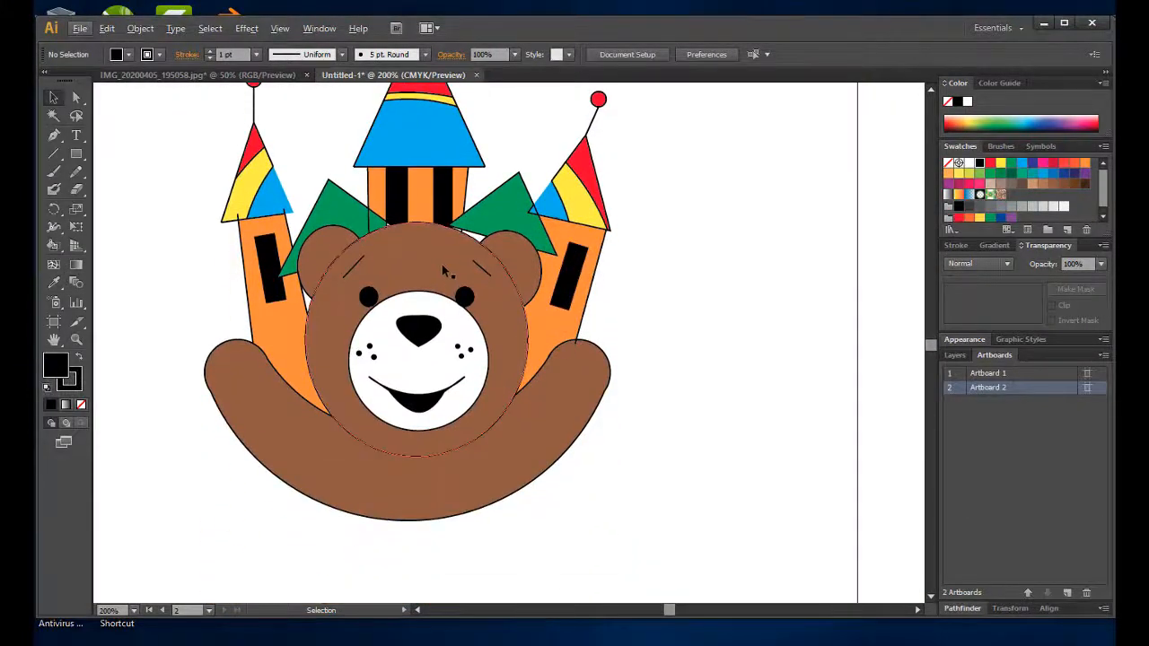
scroll(430, 247, up, 1)
click(369, 225)
click(50, 246)
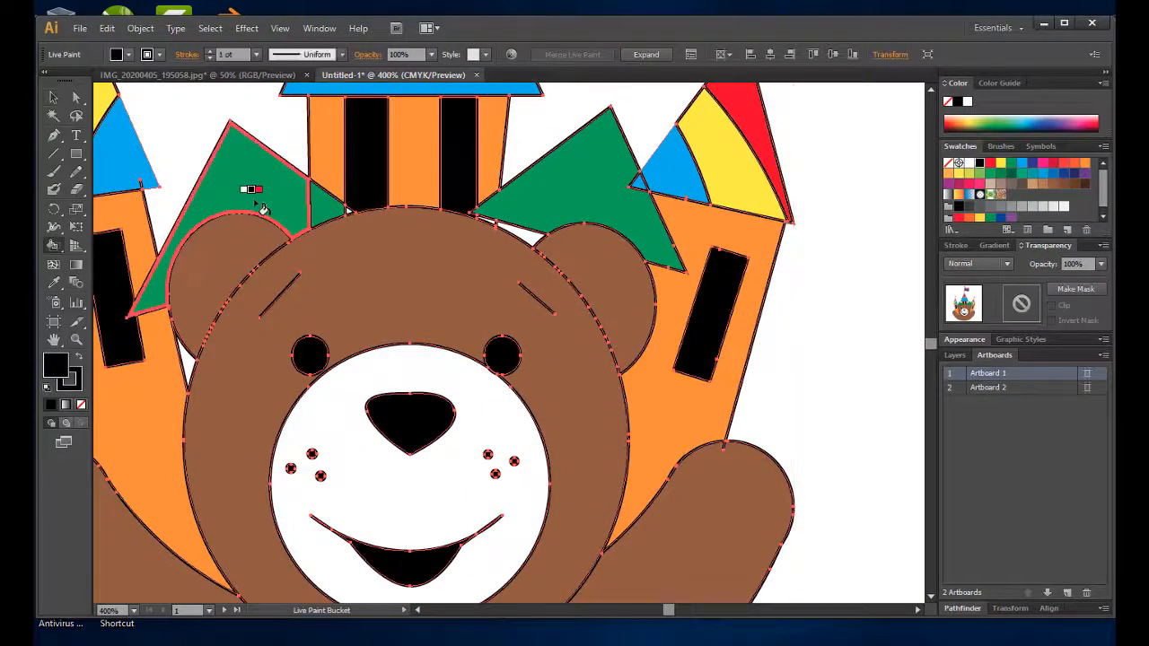
scroll(539, 266, down, 2)
scroll(437, 246, up, 2)
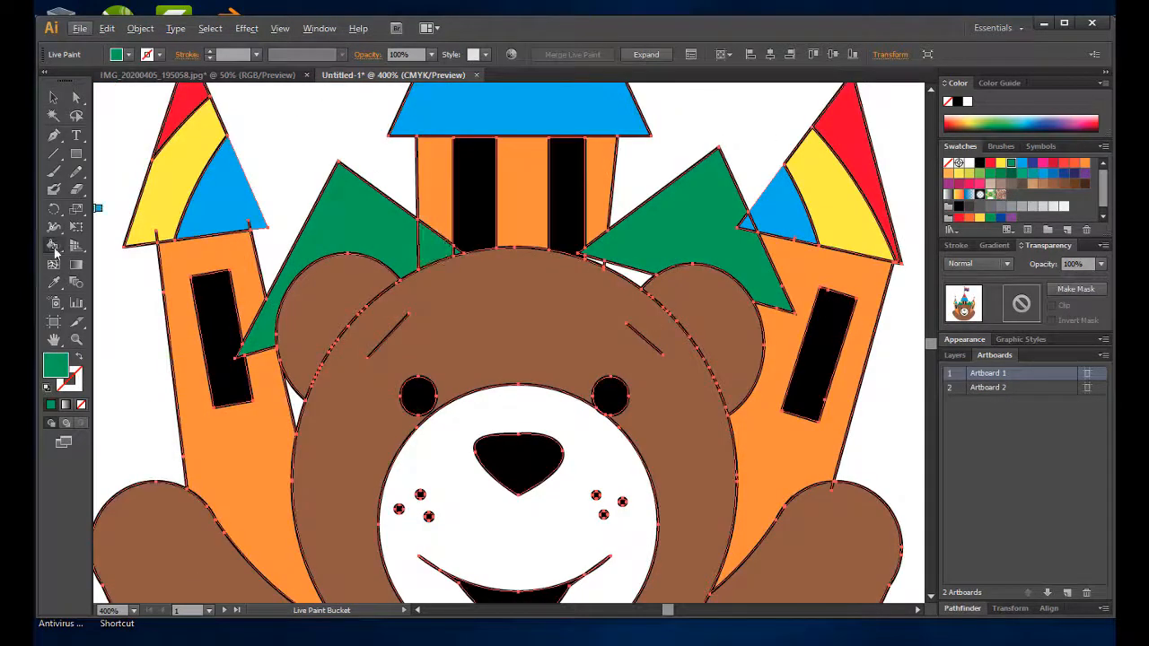
drag(54, 245, 134, 284)
click(418, 243)
scroll(432, 261, up, 2)
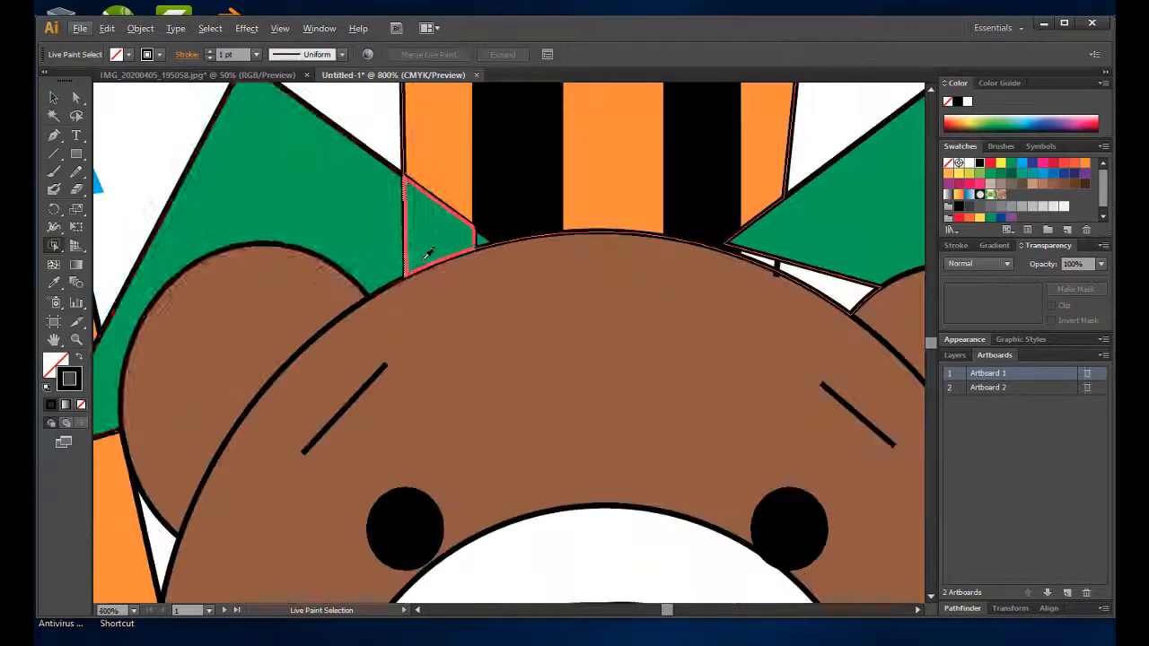
key(Delete)
scroll(755, 235, down, 2)
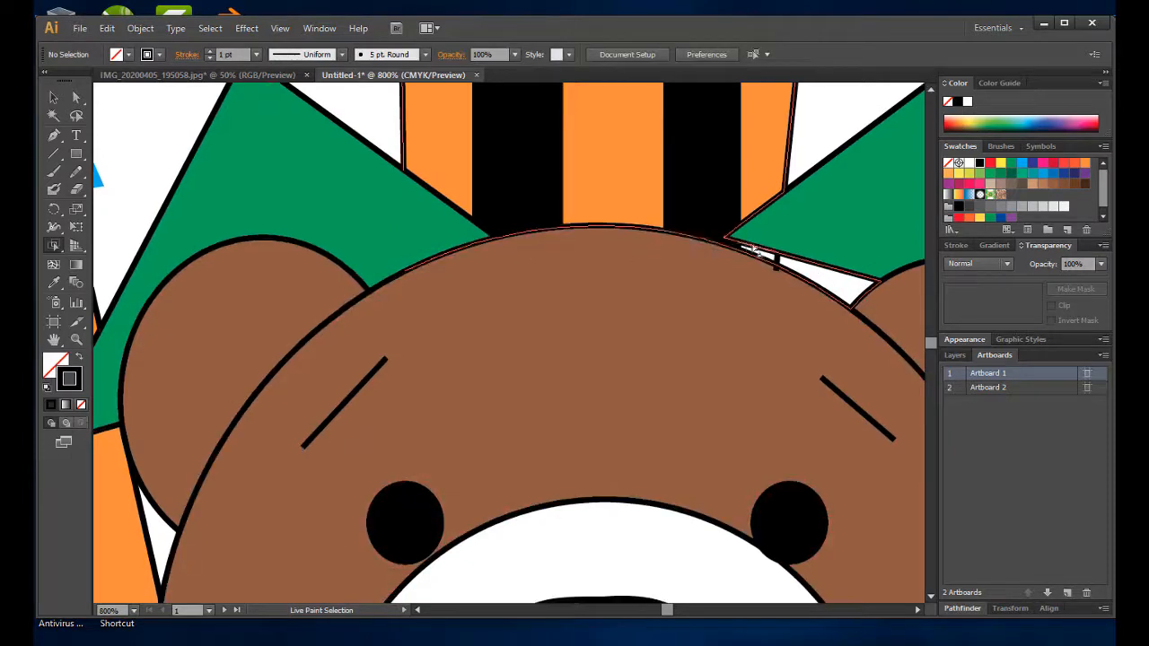
Delete the green roof's edge line that crosses the blue section of the right tower's roof.
scroll(755, 230, down, 2)
drag(875, 226, 547, 267)
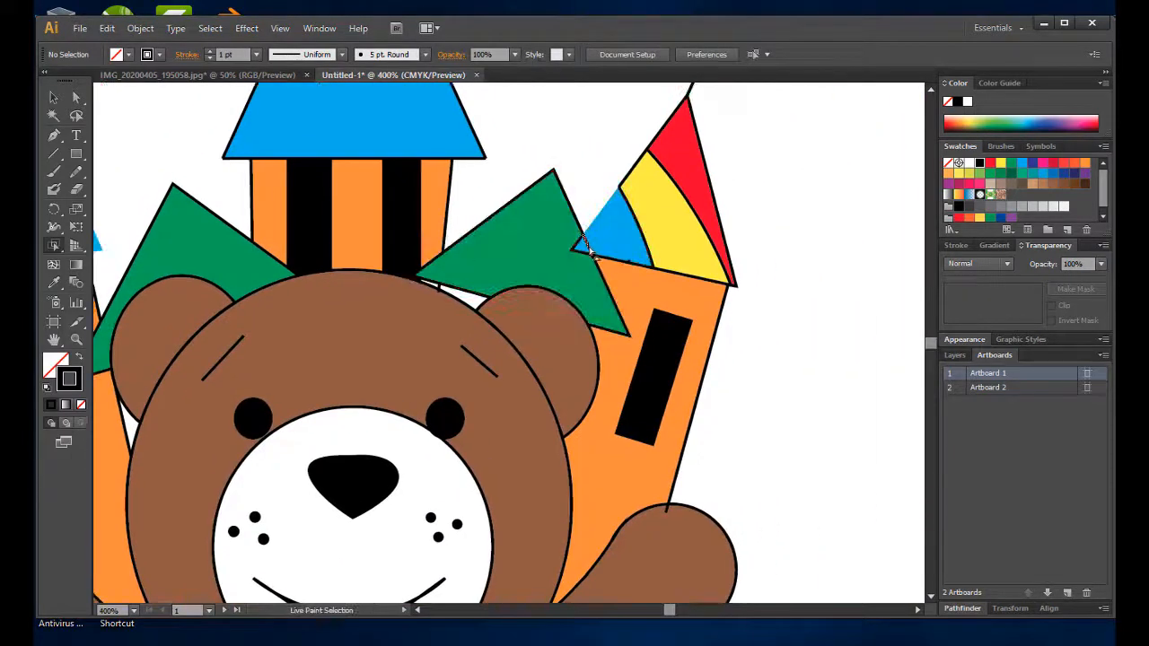
scroll(543, 202, up, 3)
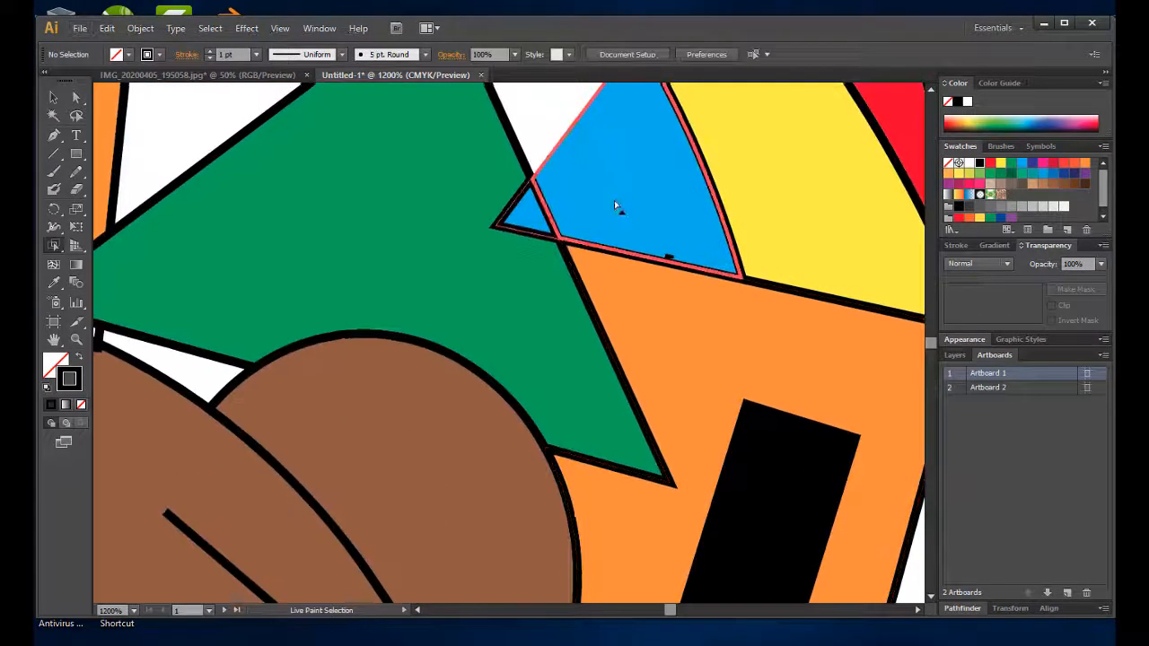
scroll(614, 200, up, 1)
scroll(545, 224, down, 7)
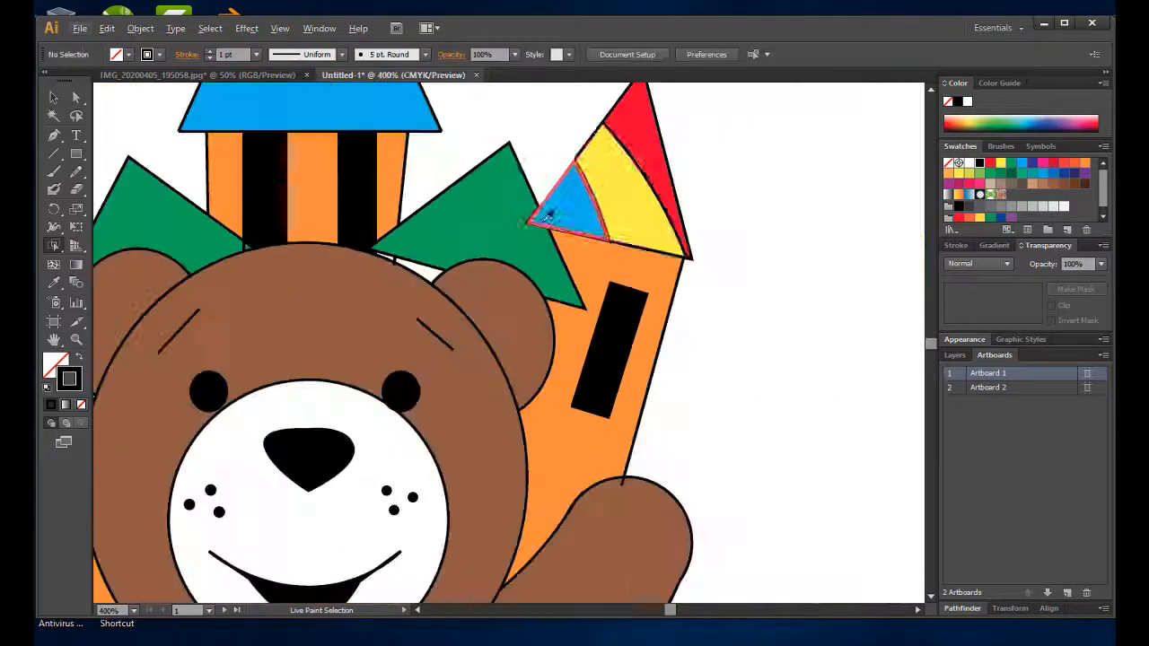
scroll(583, 236, up, 4)
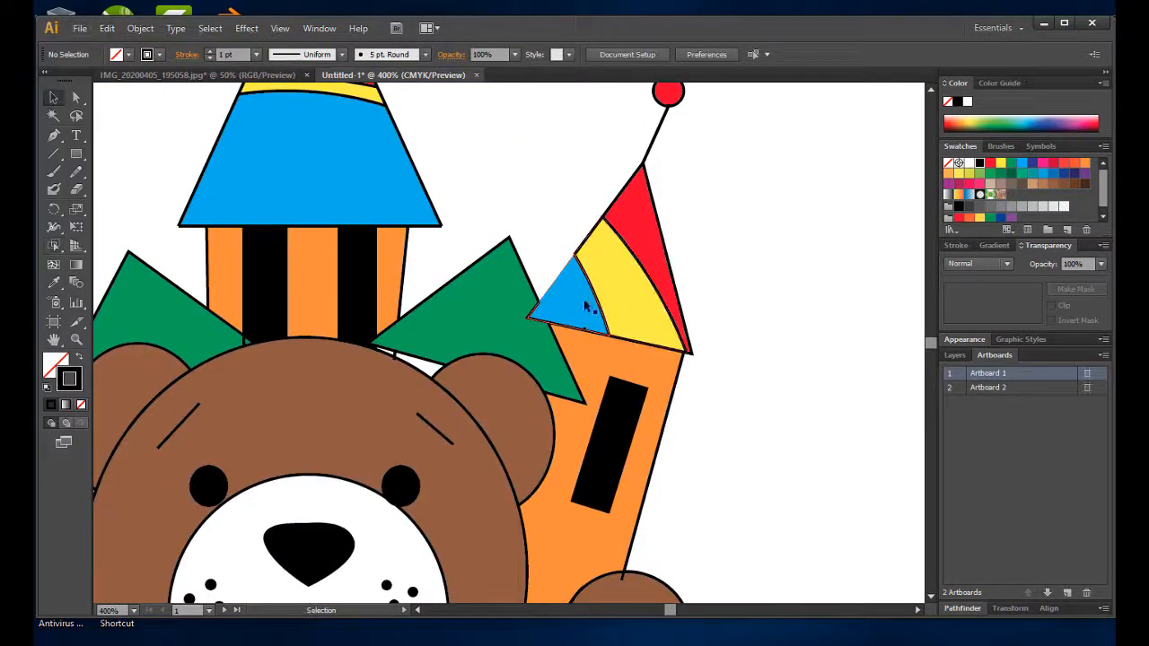
Expand the Live Paint artwork on Artboard 1 into regular objects.
click(584, 301)
scroll(576, 298, down, 3)
right_click(575, 298)
click(631, 367)
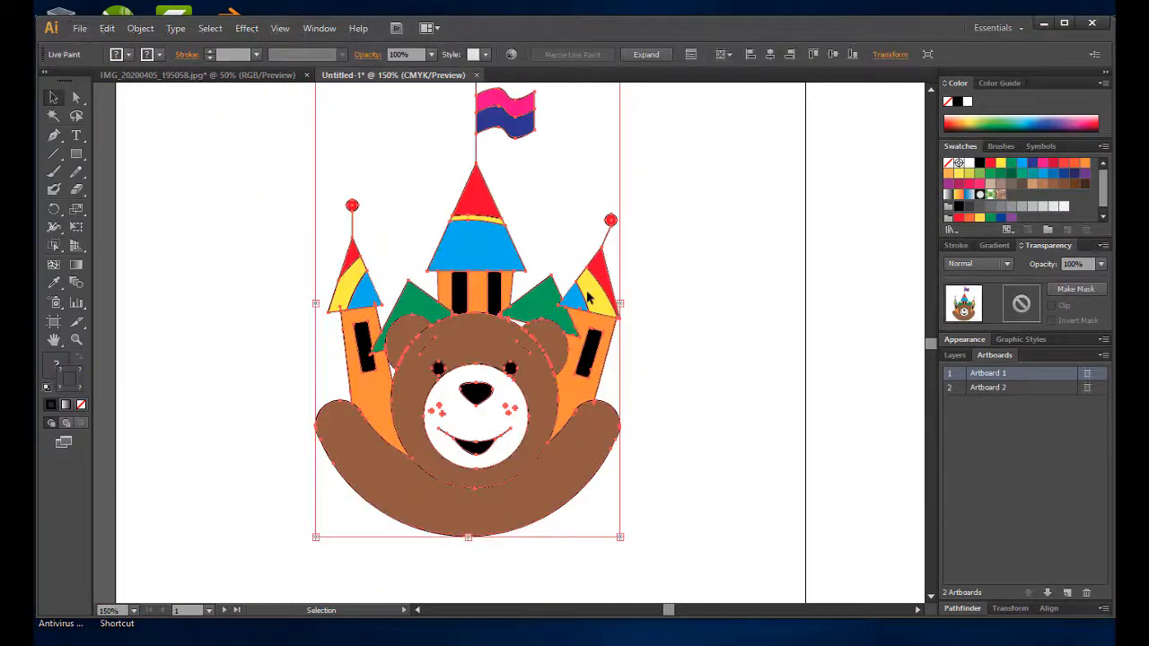
click(140, 28)
click(218, 189)
click(556, 414)
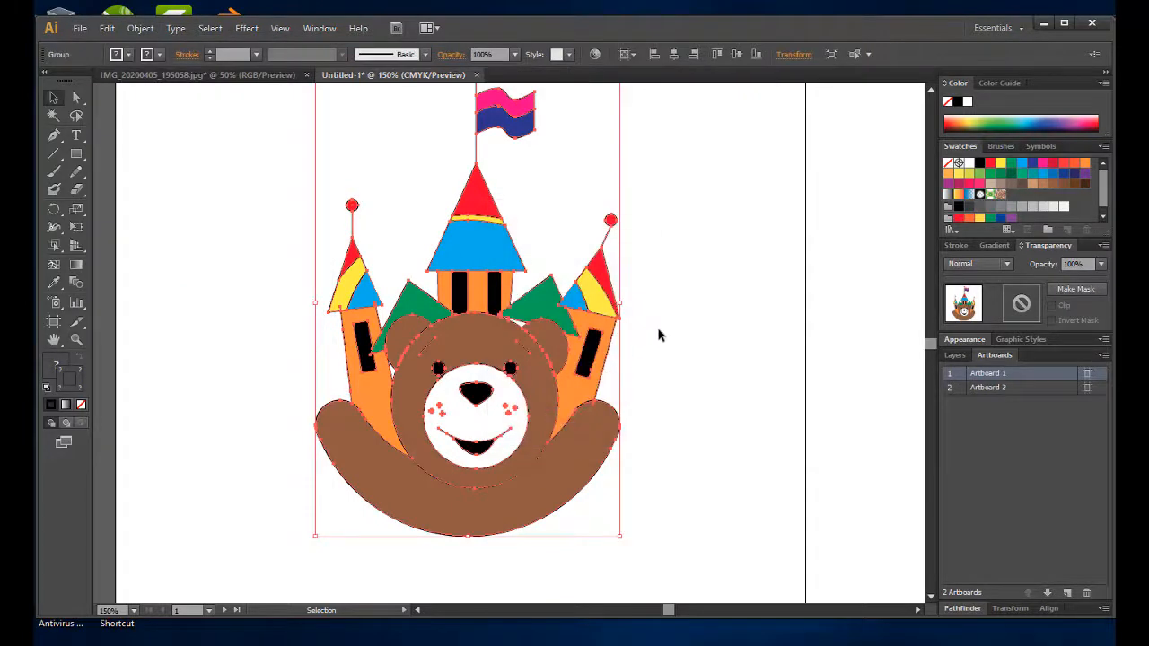
Ungroup the expanded artwork twice so its parts can be edited individually.
right_click(549, 350)
click(605, 439)
right_click(532, 352)
click(595, 441)
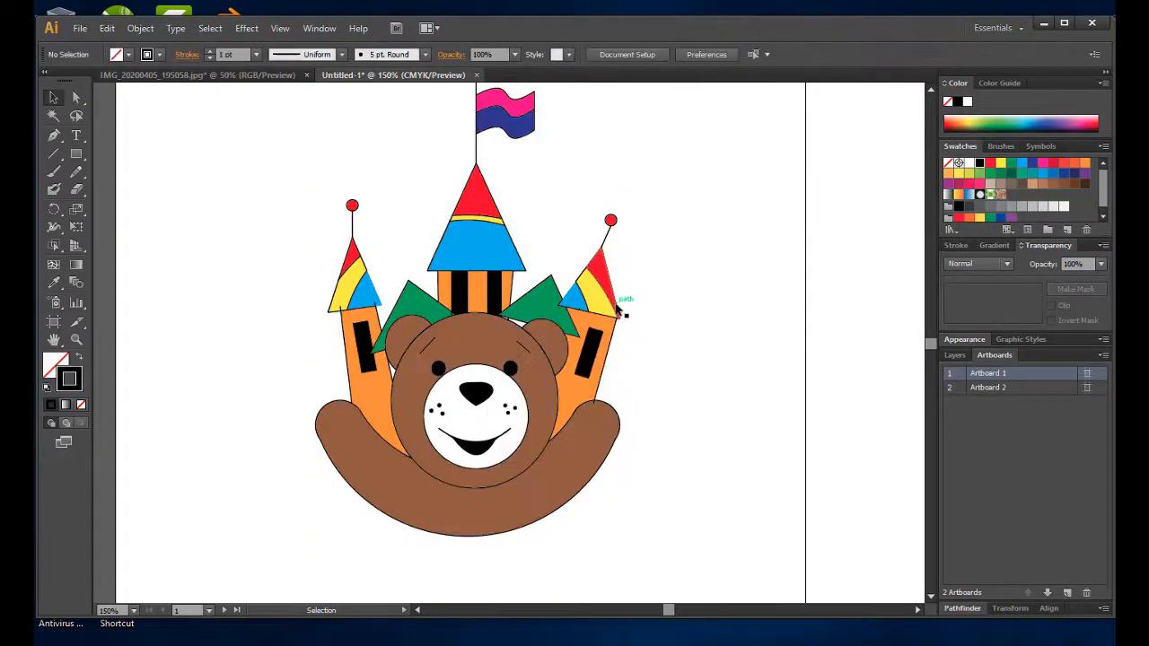
Give the blue section of the right tower's roof a black stroke and deselect it.
scroll(615, 306, up, 2)
click(539, 286)
click(159, 54)
click(78, 79)
click(603, 173)
scroll(614, 288, down, 1)
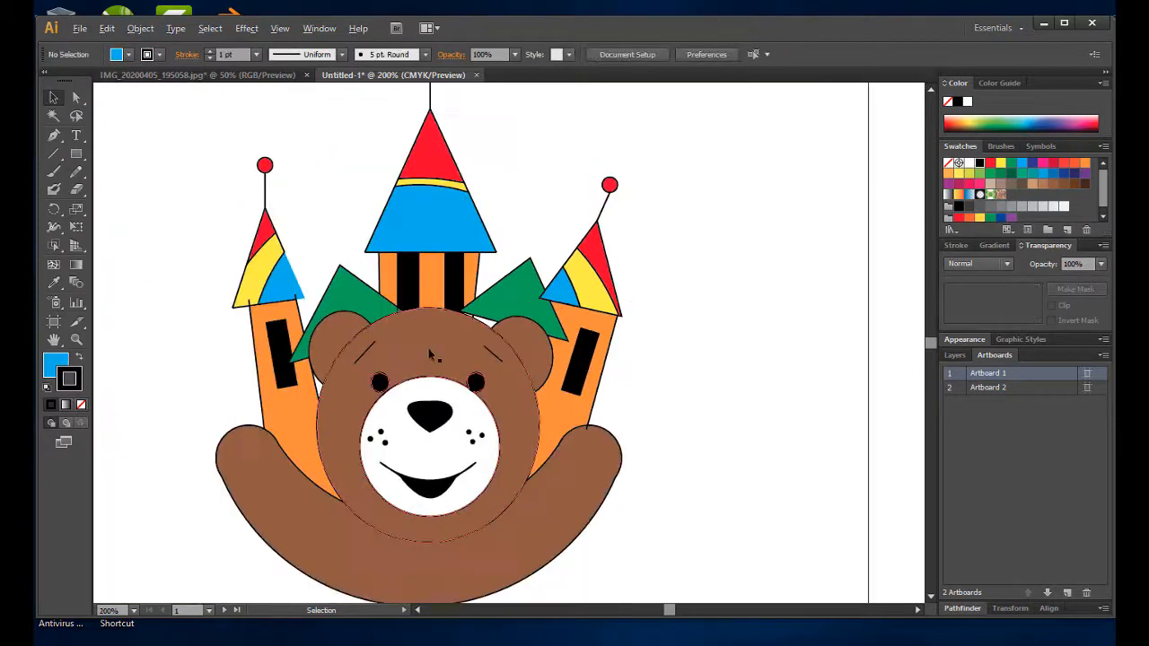
Fill the small green triangle at the inner tip of the left green roof black, matching the tower window.
scroll(398, 328, up, 2)
click(398, 259)
scroll(407, 265, up, 1)
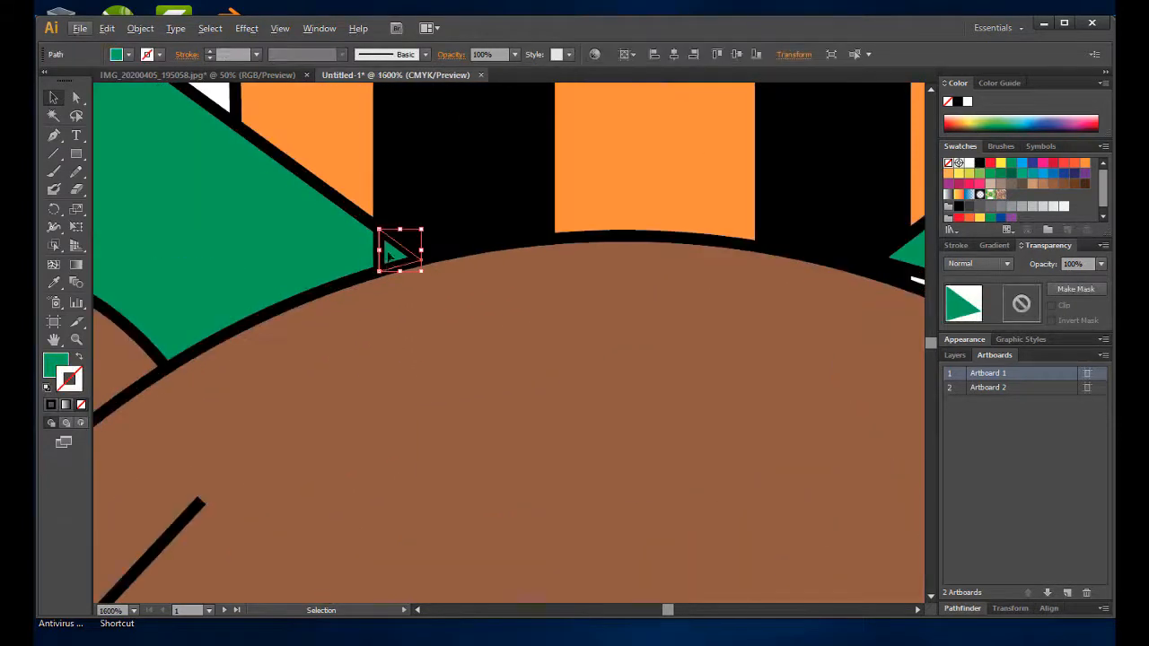
shift+click(364, 257)
click(962, 608)
scroll(411, 264, down, 3)
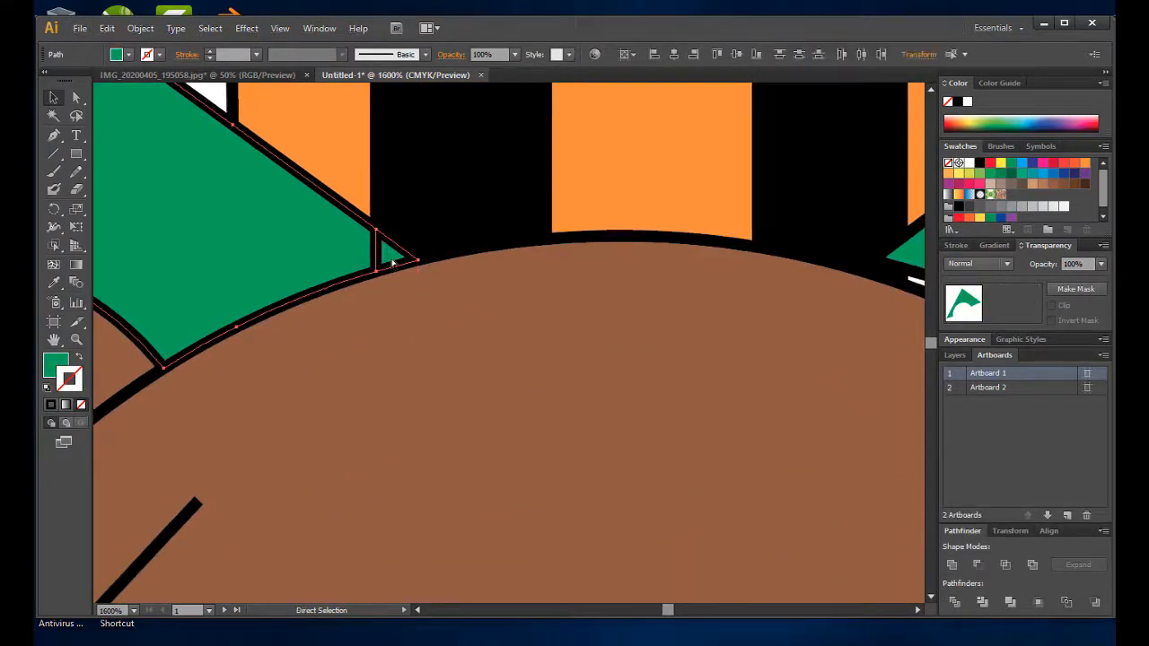
scroll(368, 262, up, 2)
click(128, 54)
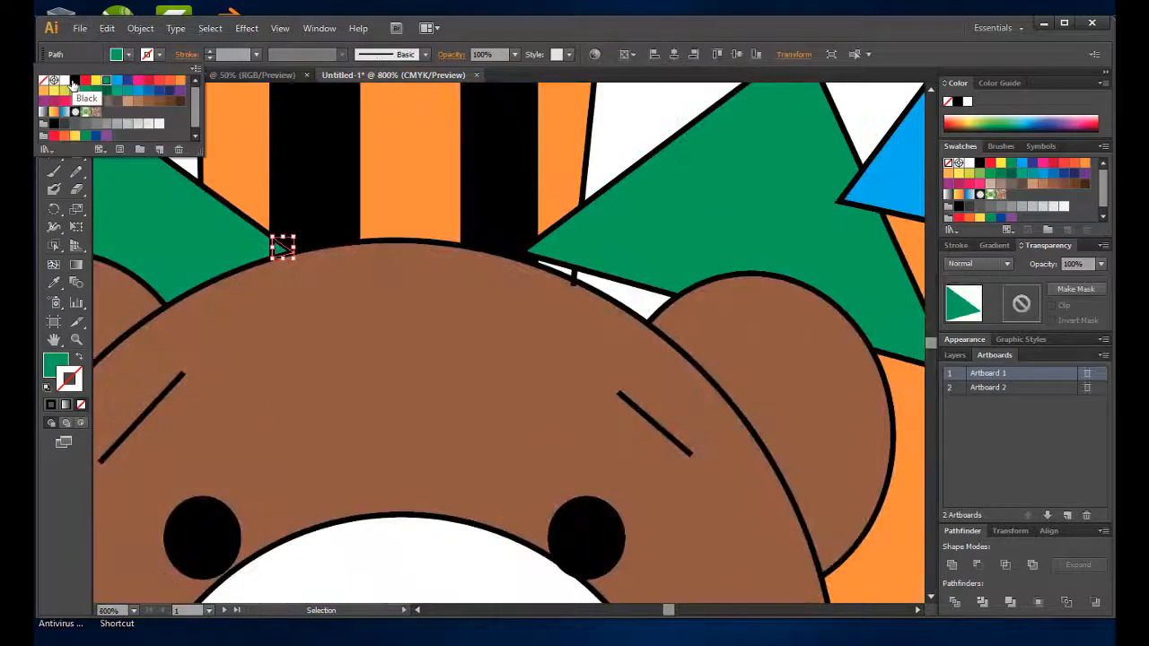
click(857, 93)
Delete the short leftover tower line between the bear's head and the right green roof.
scroll(856, 170, down, 4)
drag(854, 218, 611, 272)
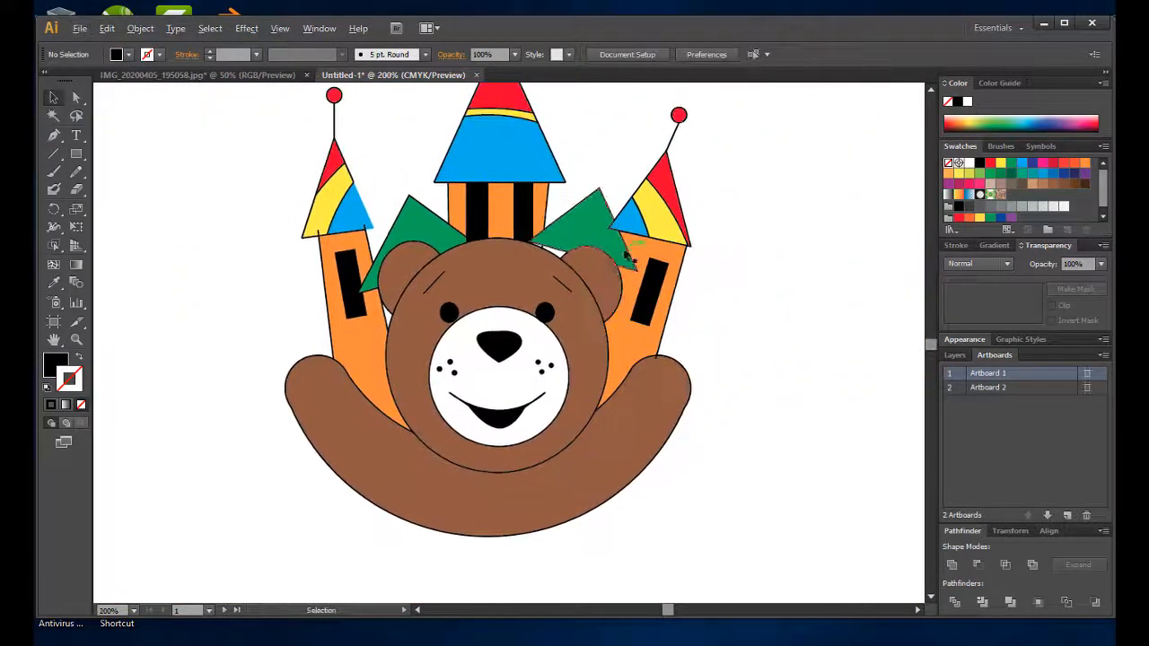
scroll(589, 271, up, 3)
click(453, 198)
scroll(487, 215, up, 2)
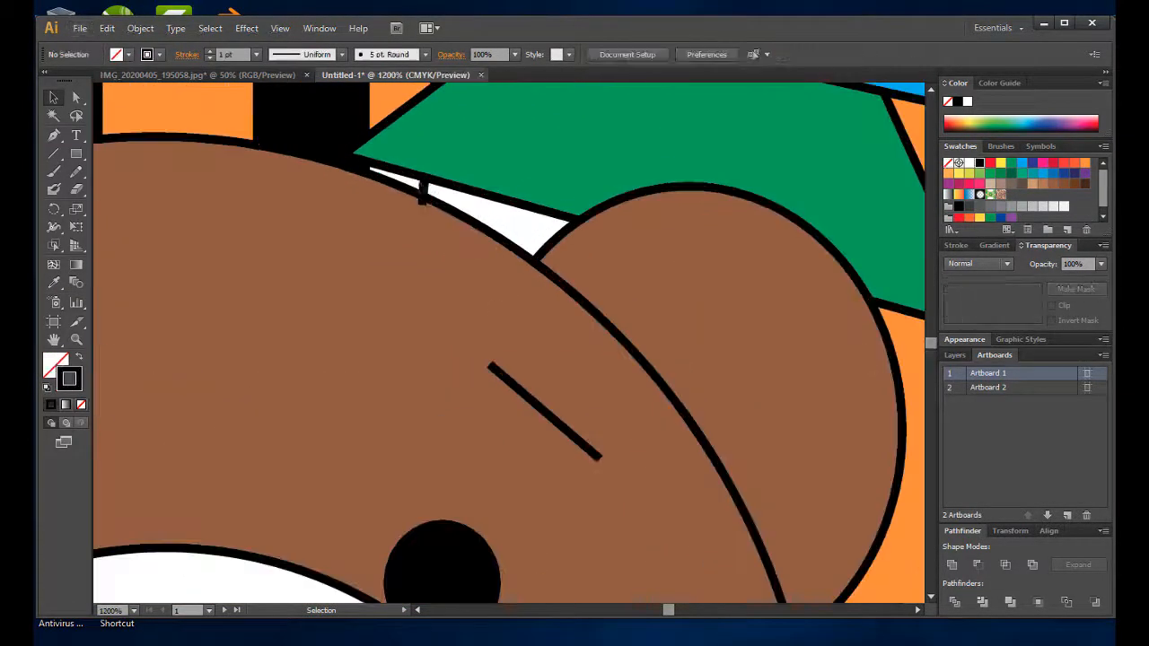
key(Delete)
scroll(441, 200, down, 6)
scroll(476, 175, up, 1)
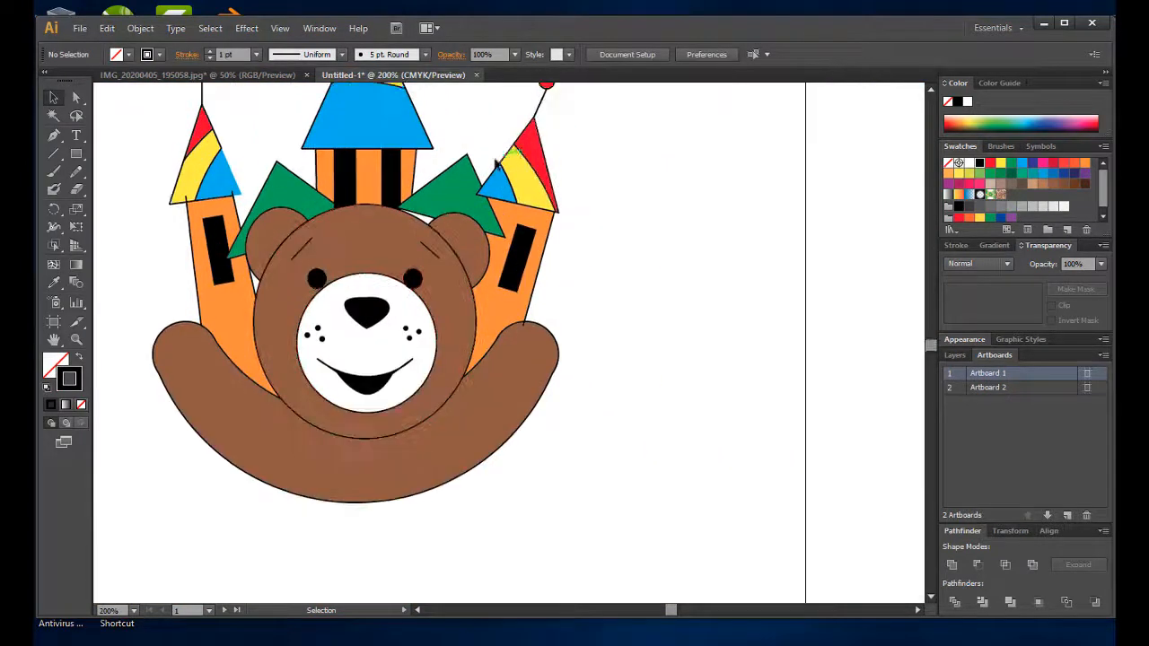
Remove the line ends poking into the left tower's roof and give its blue section a black stroke.
drag(231, 219, 273, 318)
scroll(274, 319, up, 3)
scroll(275, 318, up, 1)
click(297, 277)
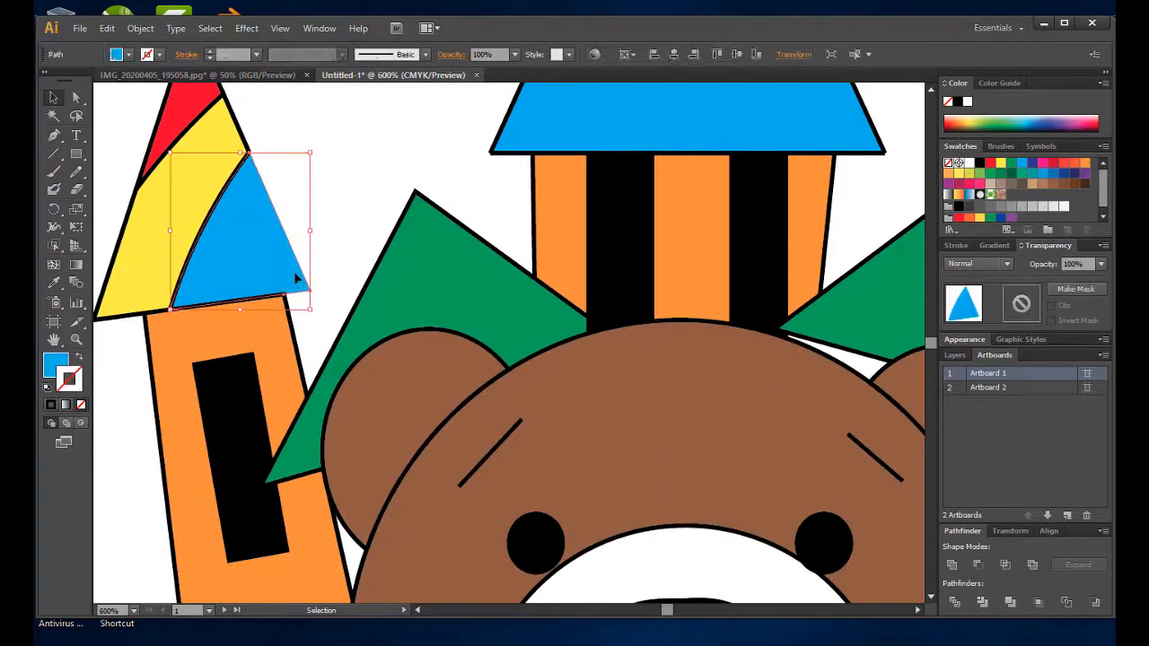
click(116, 54)
click(74, 80)
click(363, 147)
scroll(364, 148, down, 3)
scroll(672, 167, up, 3)
scroll(695, 195, down, 1)
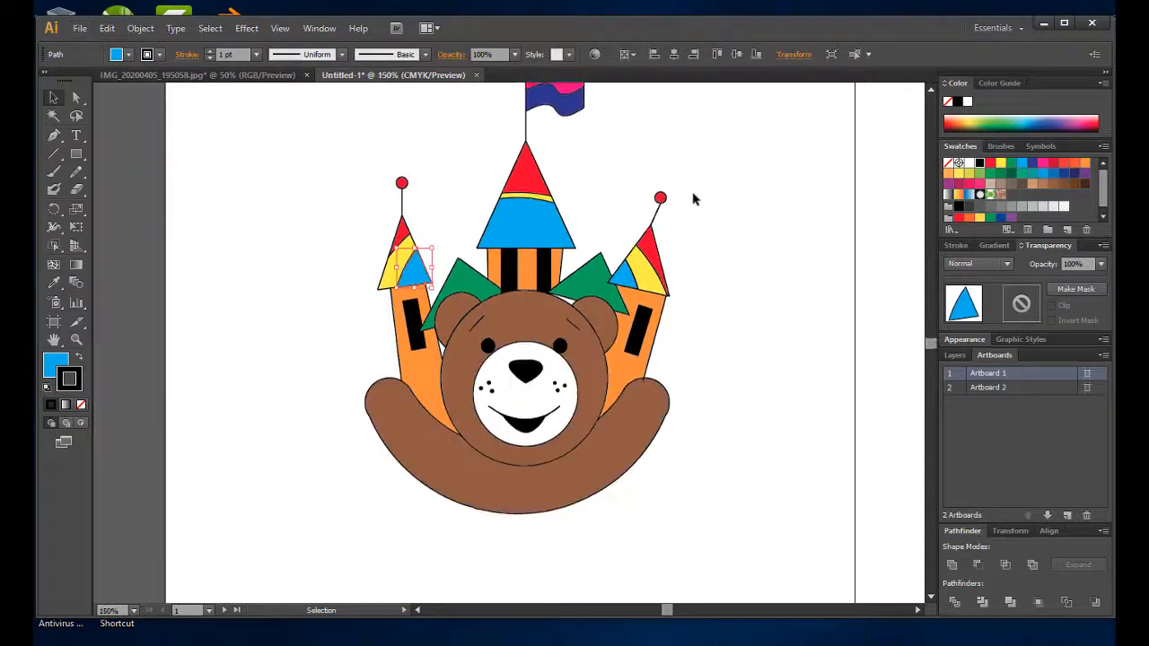
Delete the short line end where the right tower's outer edge pokes into the bear's arm.
scroll(759, 242, up, 3)
scroll(580, 447, up, 2)
scroll(476, 436, up, 2)
key(ctrl+shift+a)
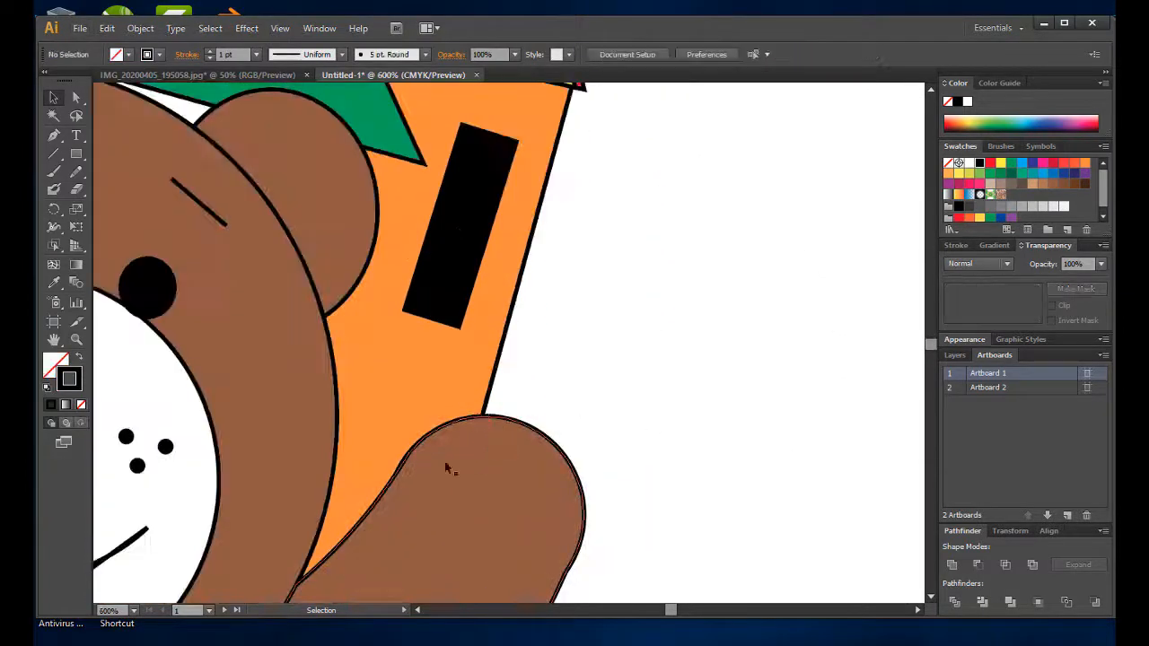
scroll(382, 482, down, 4)
scroll(381, 482, up, 1)
scroll(428, 544, up, 1)
scroll(192, 482, down, 2)
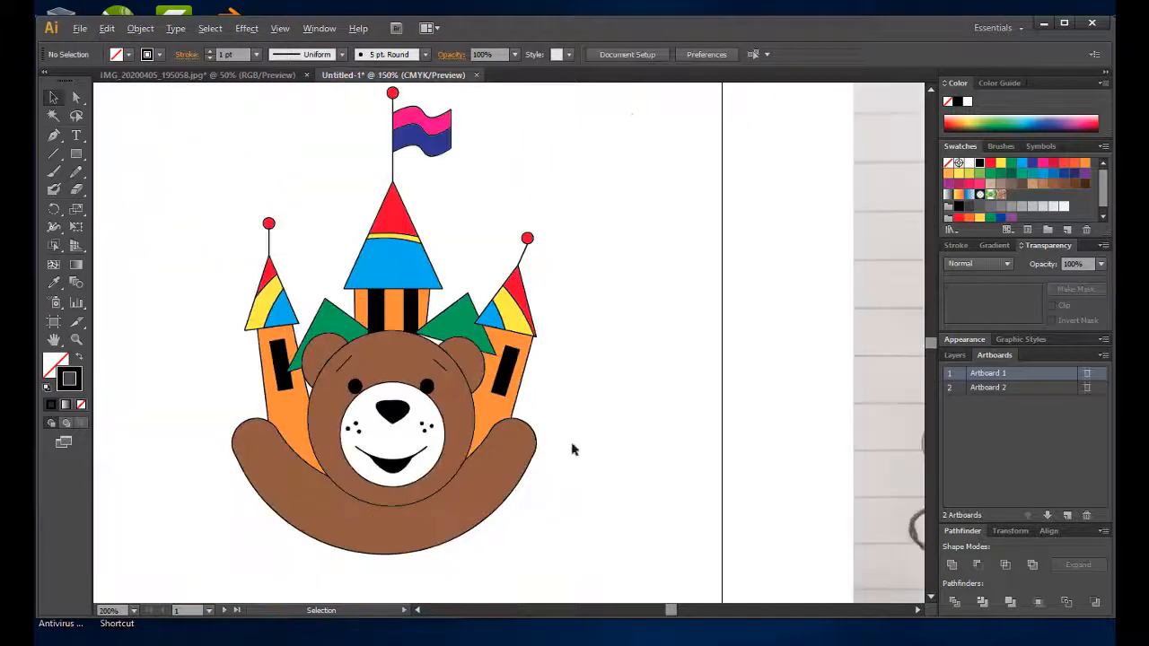
Offset the path of the bear's left ear by -2 pt.
scroll(572, 446, up, 1)
scroll(223, 319, up, 1)
click(270, 286)
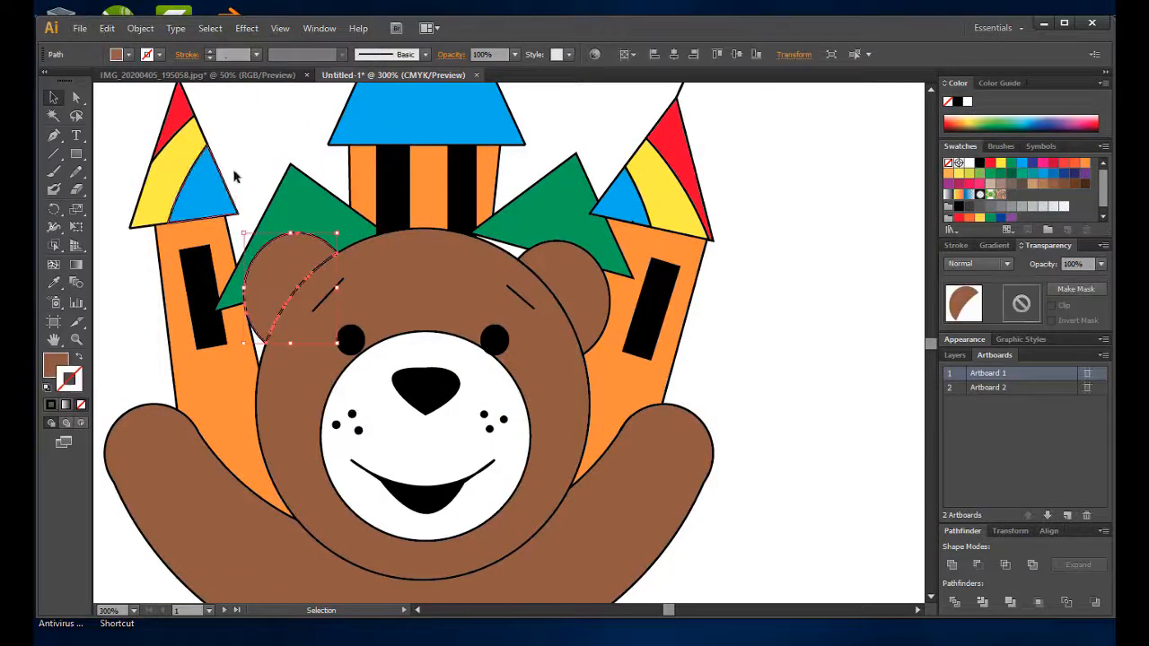
click(140, 28)
mouse_move(179, 329)
click(386, 387)
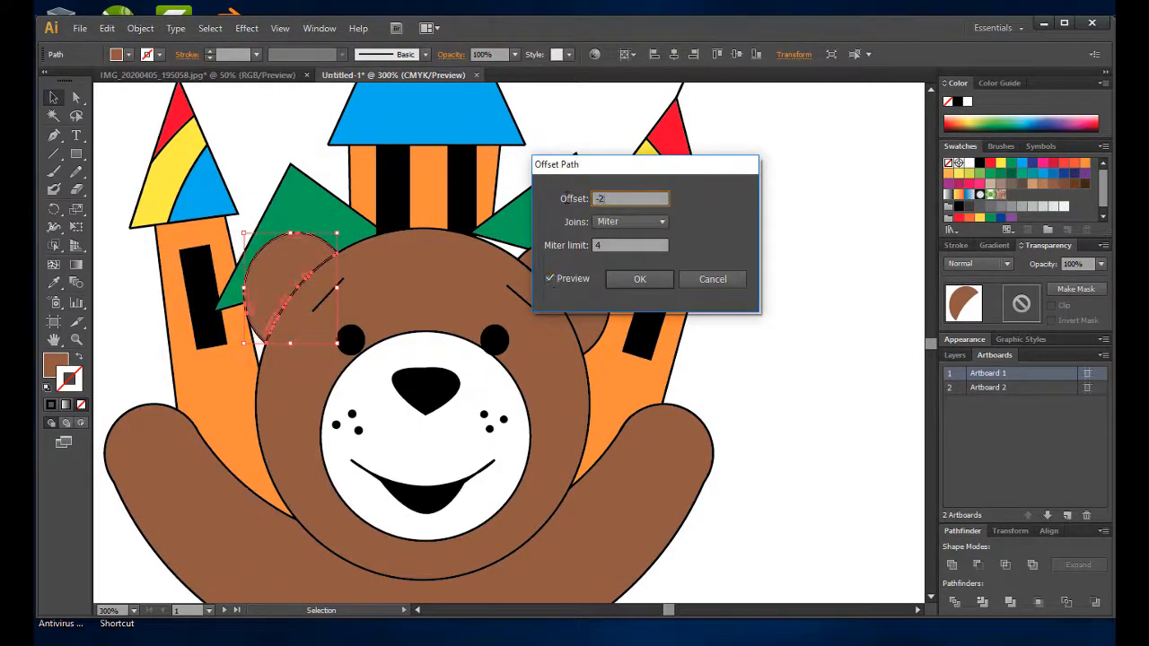
click(639, 280)
Fill the inner offset shape of the left ear white and deselect it.
right_click(318, 250)
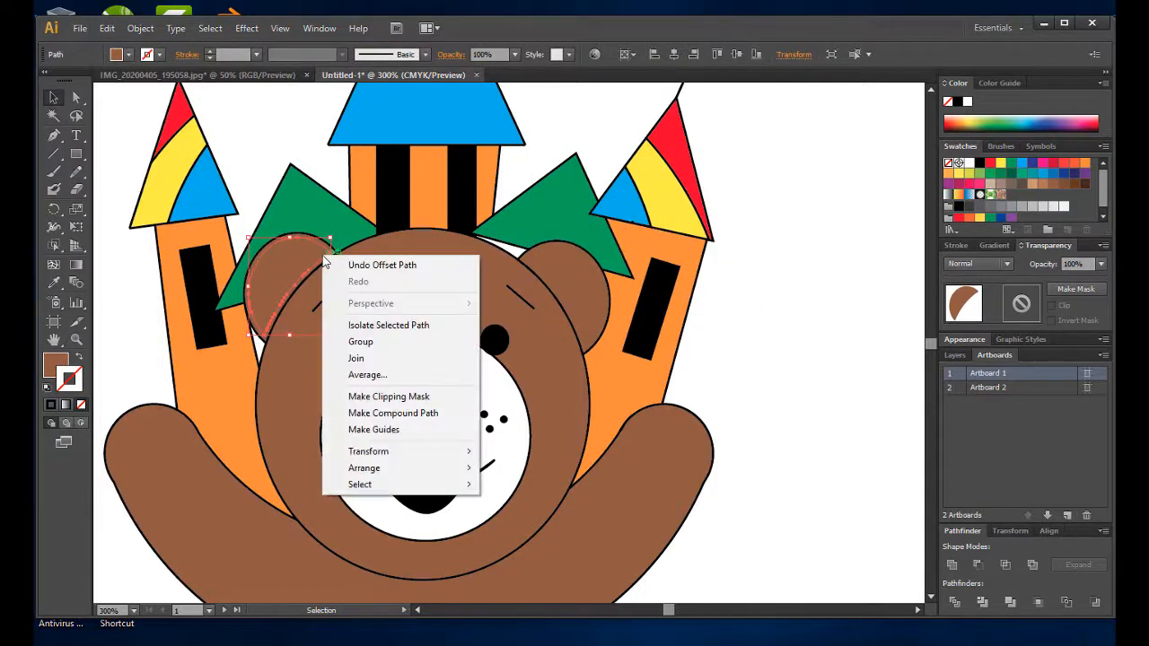
click(319, 271)
click(319, 270)
click(128, 55)
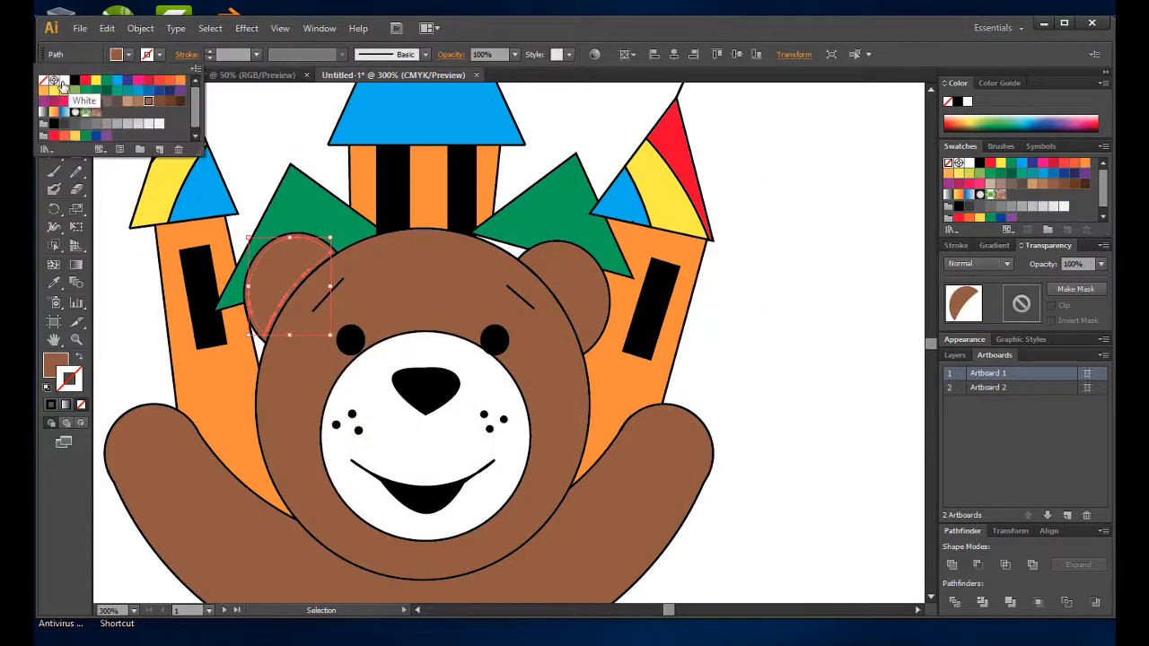
click(72, 81)
click(761, 237)
Offset the path of the bear's right ear by -2 pt and fill the inner offset shape white.
click(595, 302)
click(140, 28)
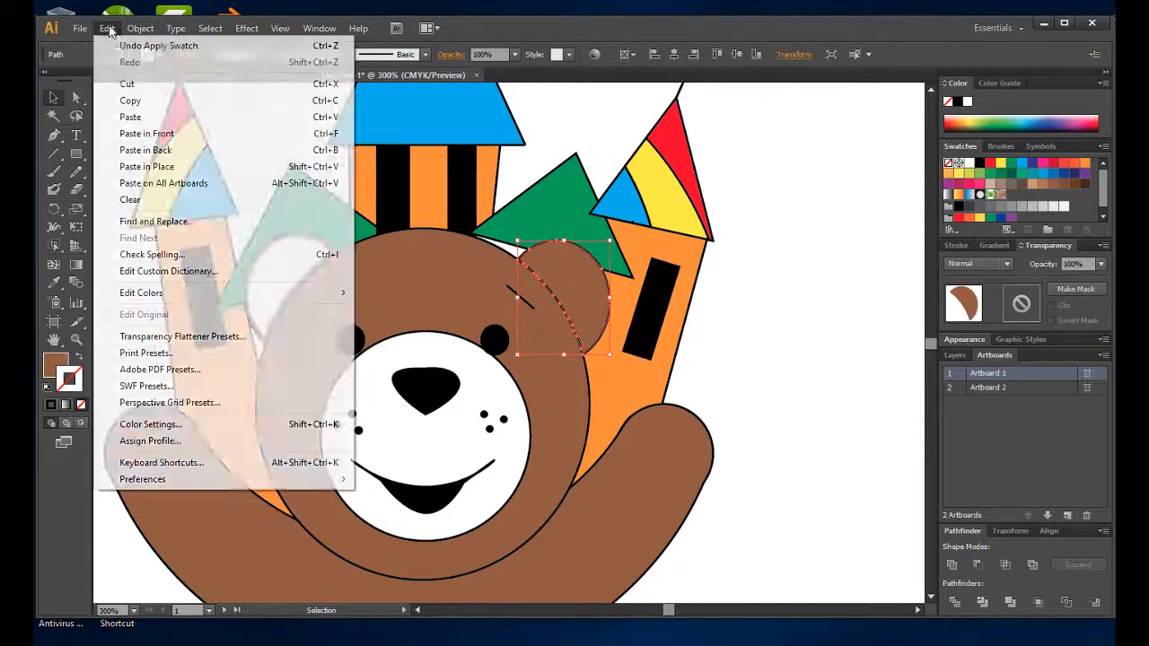
mouse_move(270, 331)
click(379, 386)
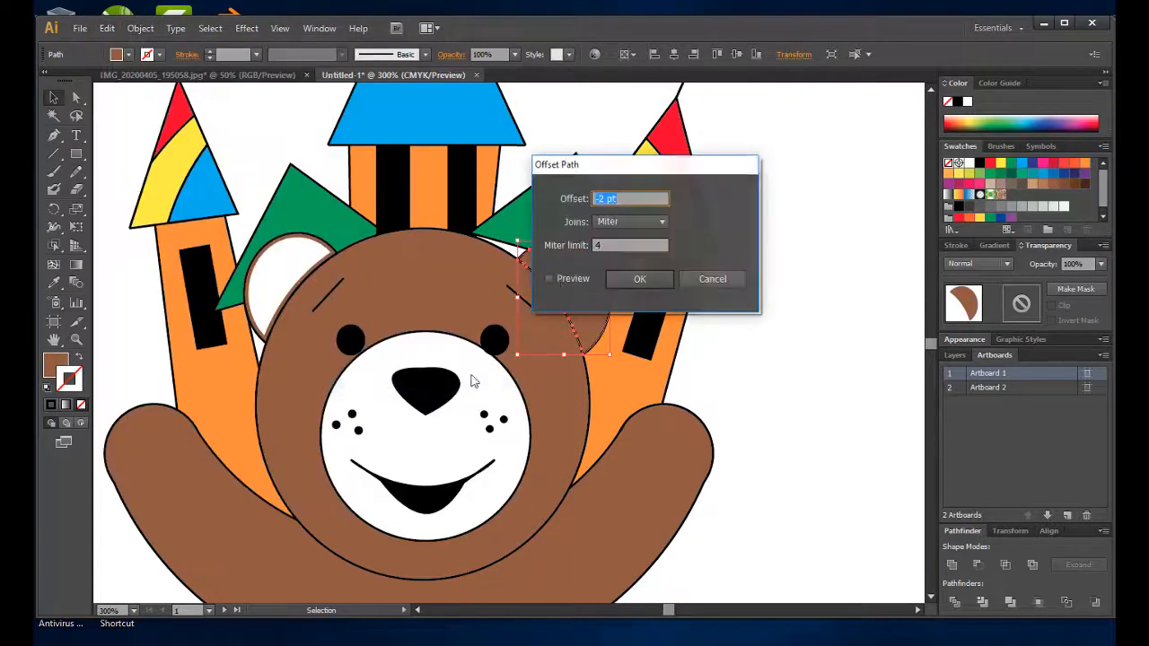
click(645, 280)
click(128, 54)
click(72, 81)
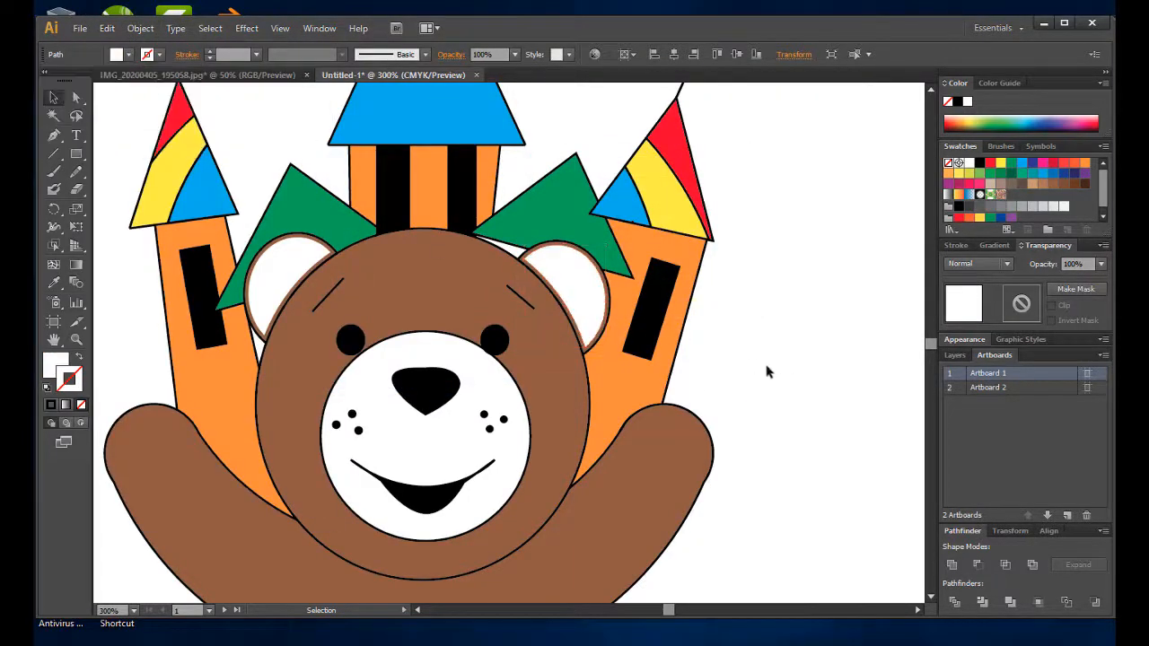
click(764, 372)
Draw a white circle inside the bear's right paw and place a matching copy inside the left paw.
scroll(764, 372, down, 3)
scroll(609, 404, down, 1)
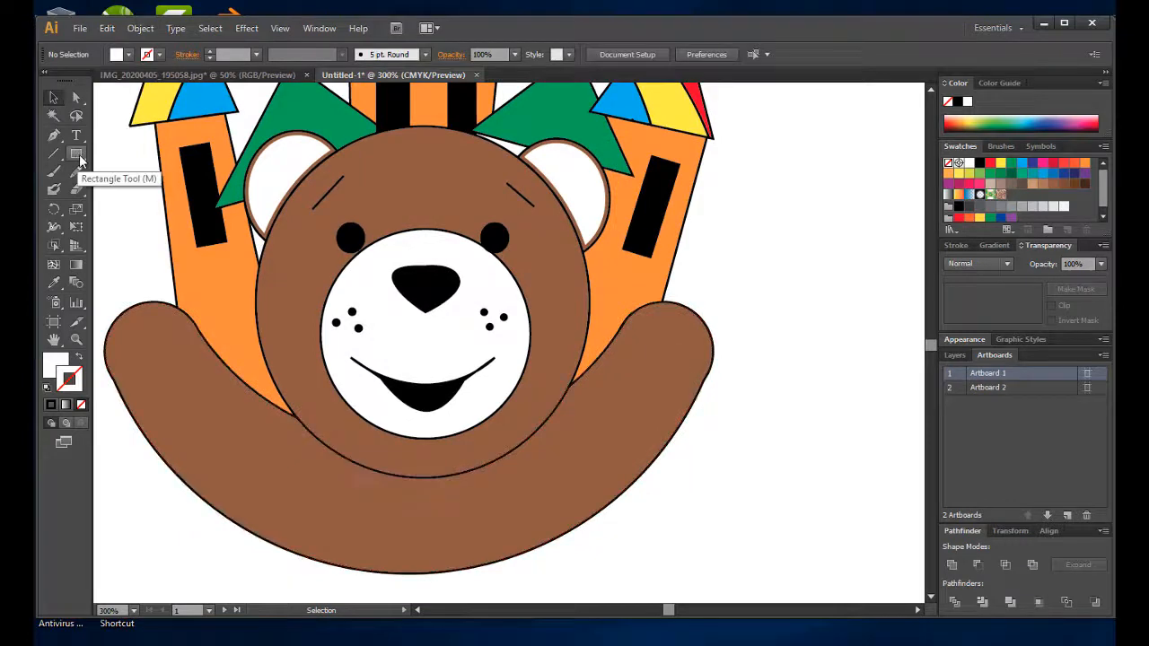
drag(80, 159, 135, 185)
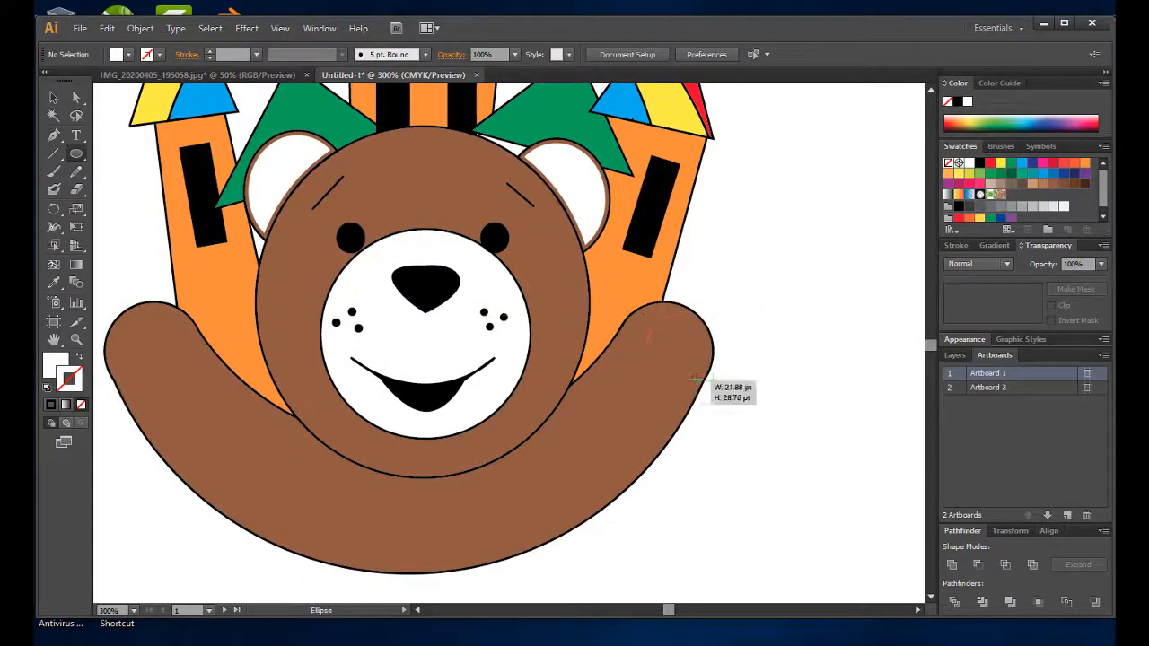
drag(712, 384, 167, 377)
key(alt+space)
click(98, 177)
click(59, 100)
drag(368, 428, 573, 424)
drag(696, 440, 573, 453)
Draw three short straight lines with the Pen tool between the left paw's circle and its outer edge.
click(54, 135)
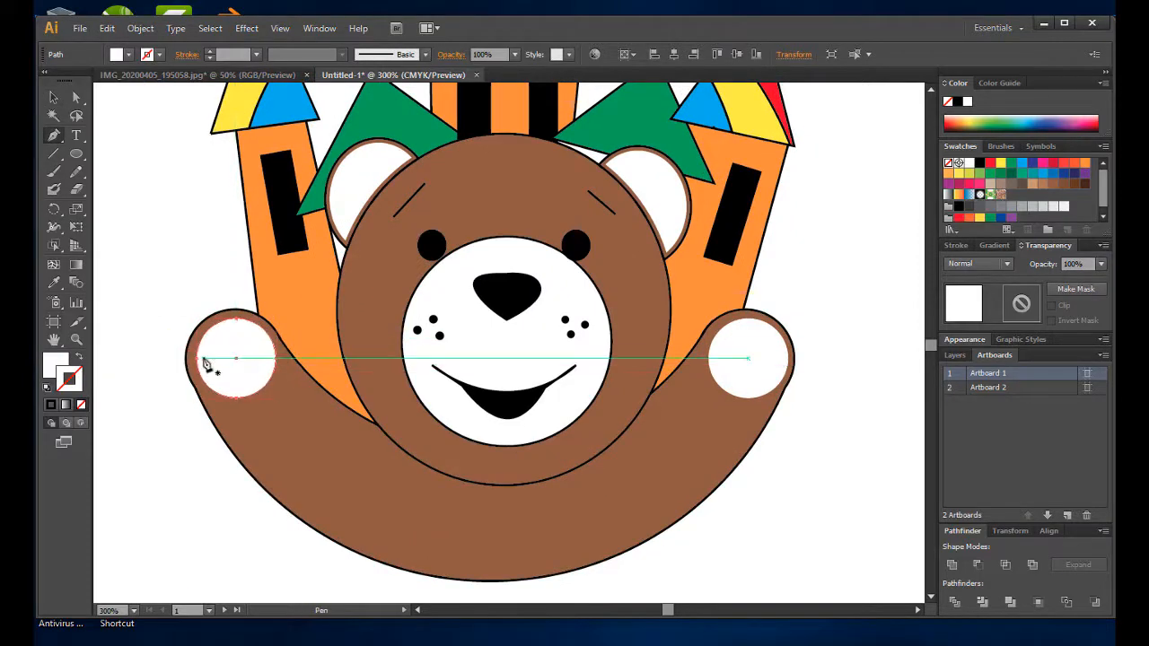
key(ctrl+z)
drag(193, 357, 267, 362)
click(223, 321)
click(219, 311)
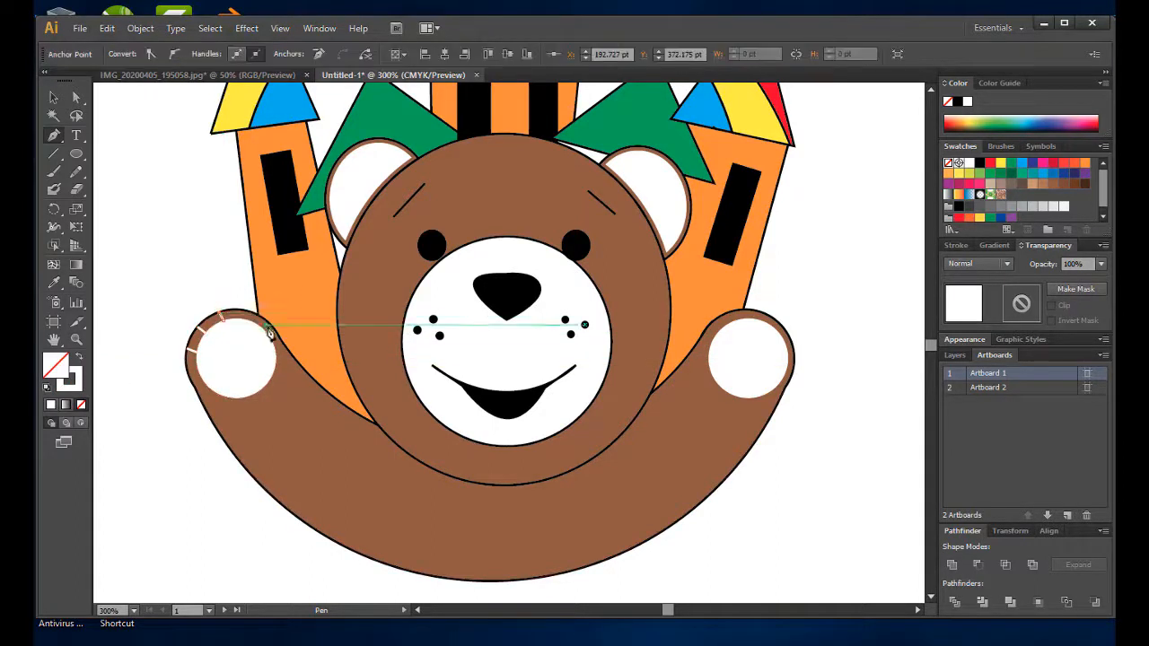
Draw three short straight lines between the right paw's circle and its outer edge and deselect them.
click(756, 321)
click(757, 312)
click(772, 329)
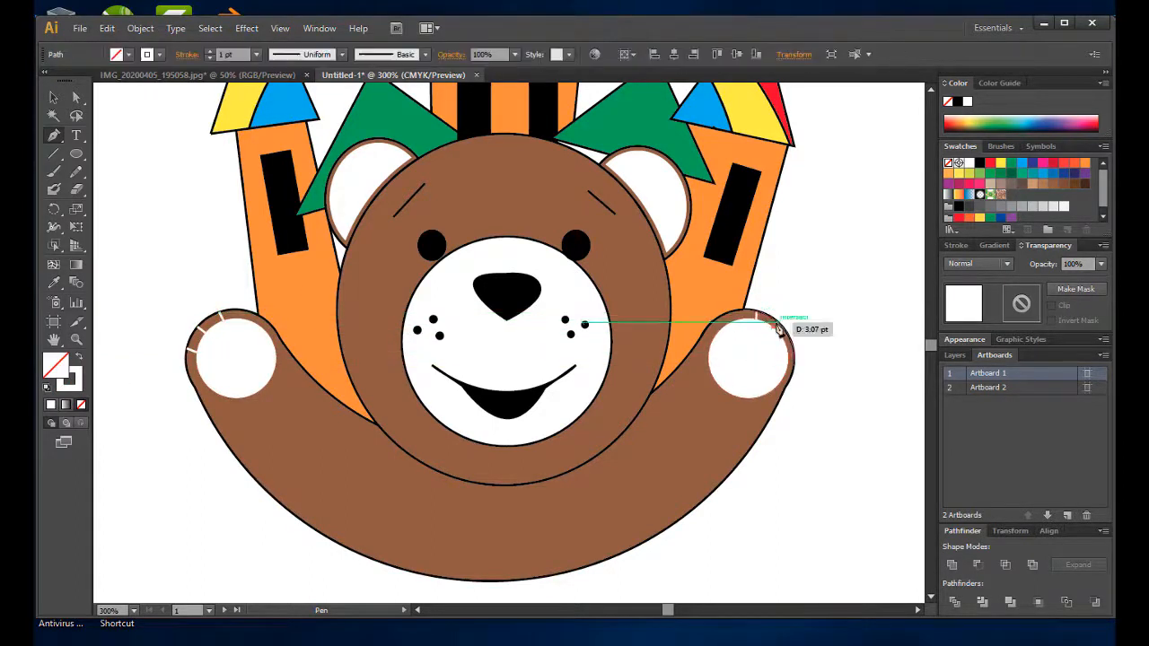
click(778, 323)
click(783, 344)
click(788, 339)
scroll(817, 372, down, 1)
click(53, 97)
click(825, 366)
Give the white circle in the right paw a black stroke.
scroll(825, 366, up, 1)
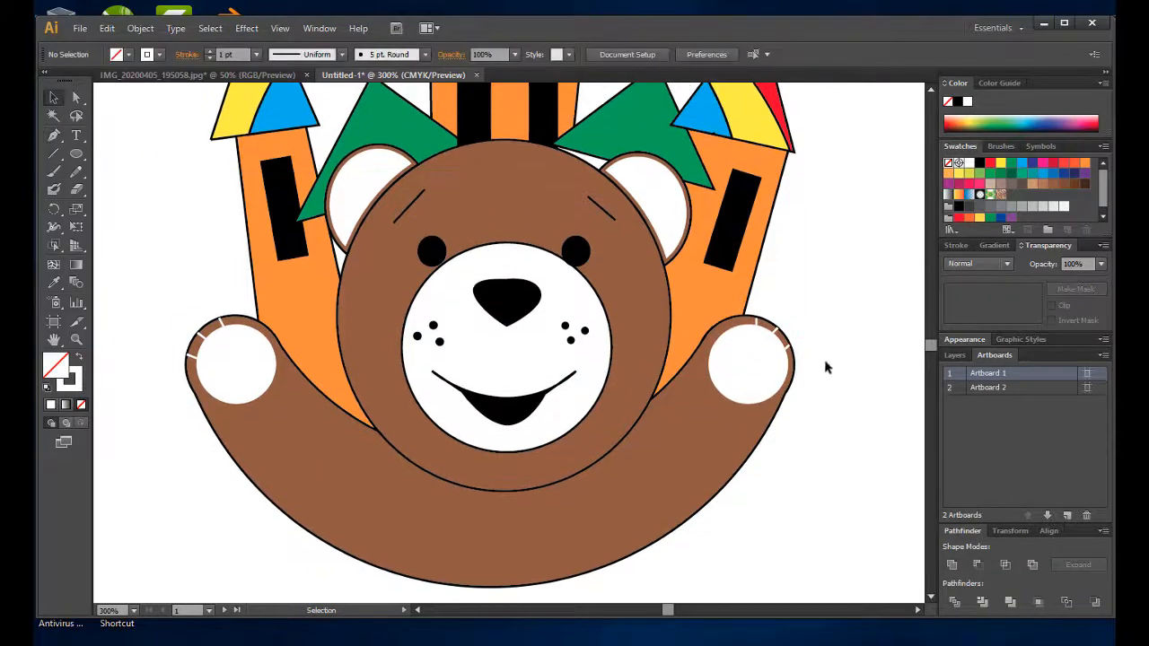
scroll(811, 302, down, 1)
drag(857, 271, 677, 290)
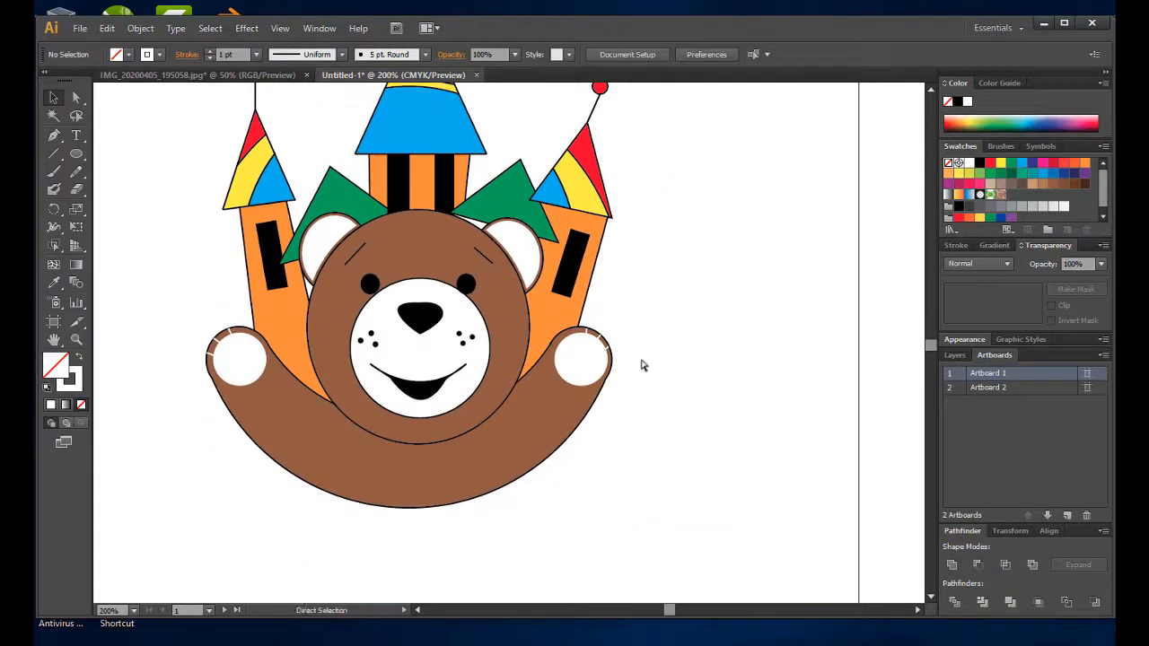
scroll(641, 366, up, 2)
click(552, 325)
click(159, 55)
click(79, 82)
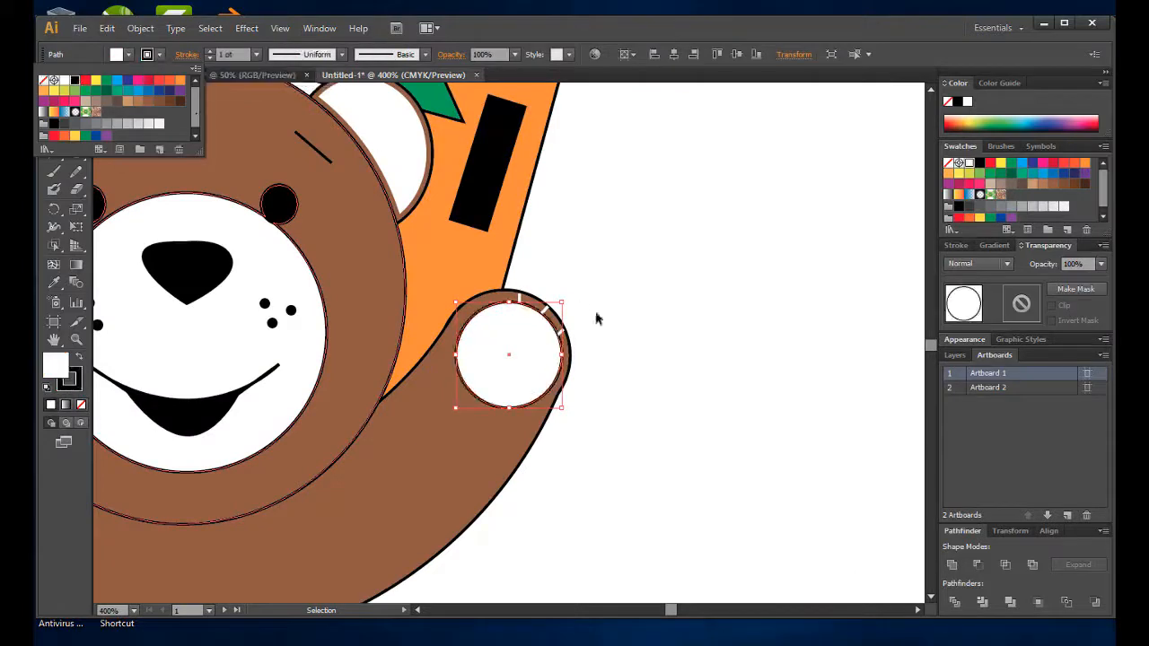
Select the three short lines on the right paw and set their stroke to black.
shift+click(544, 310)
click(567, 337)
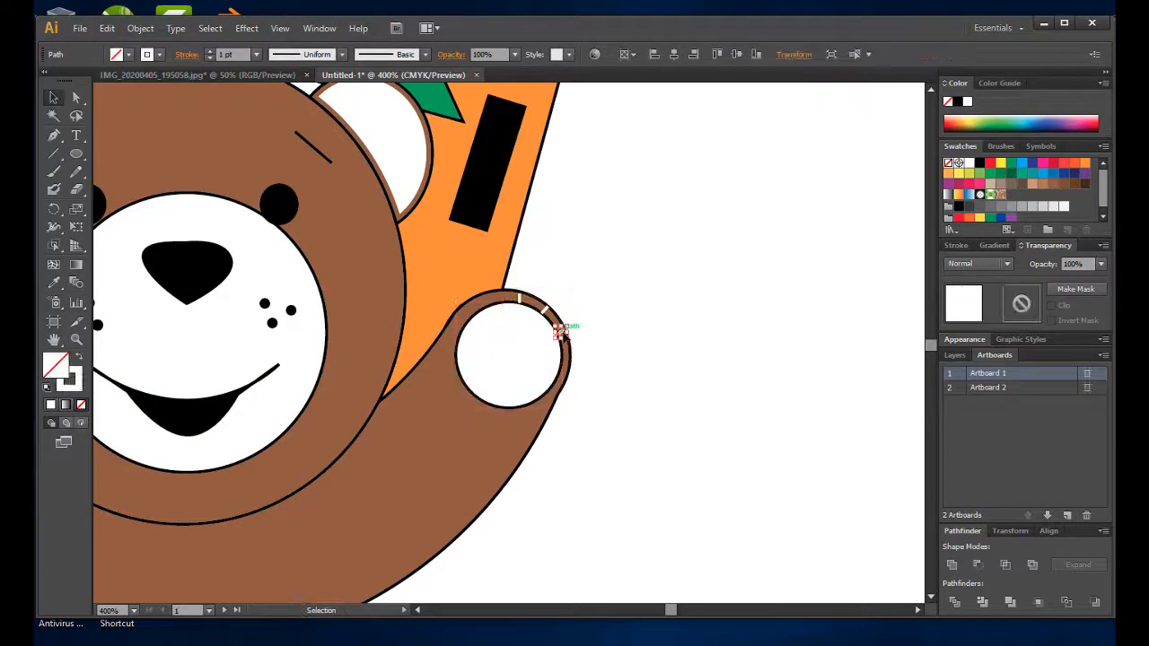
shift+click(545, 309)
shift+click(519, 298)
click(159, 55)
click(81, 82)
scroll(643, 361, down, 1)
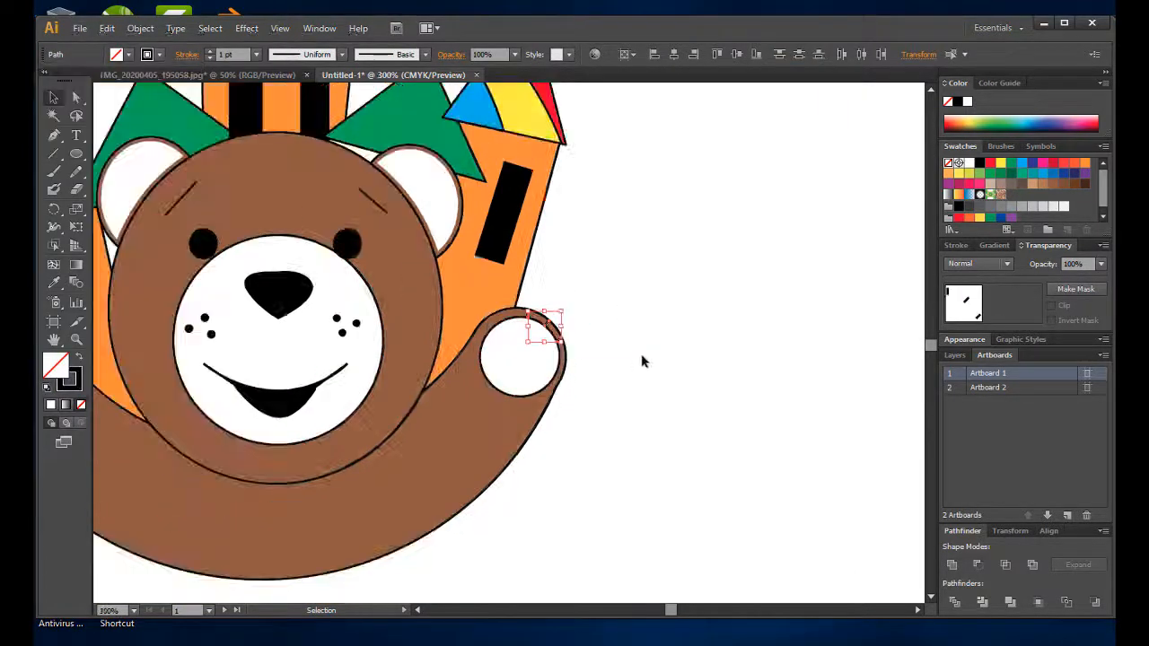
click(643, 361)
Set the stroke of the three short lines on the left paw to black.
scroll(354, 387, down, 2)
drag(343, 420, 482, 422)
scroll(337, 375, up, 3)
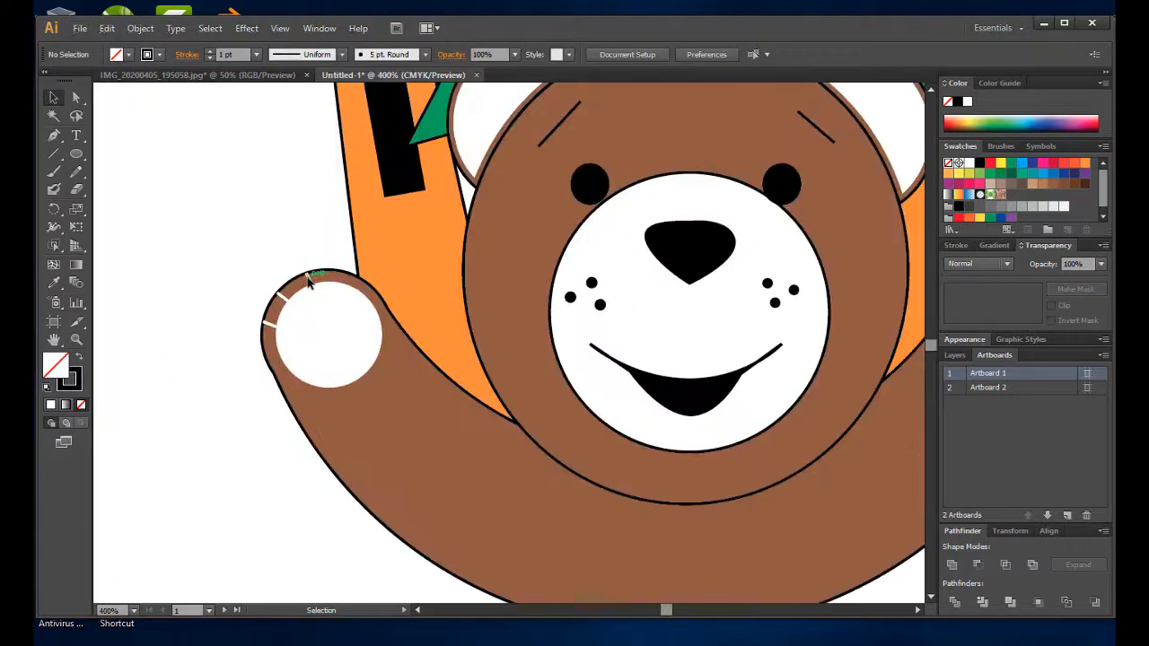
click(306, 279)
click(159, 55)
click(75, 80)
click(331, 328)
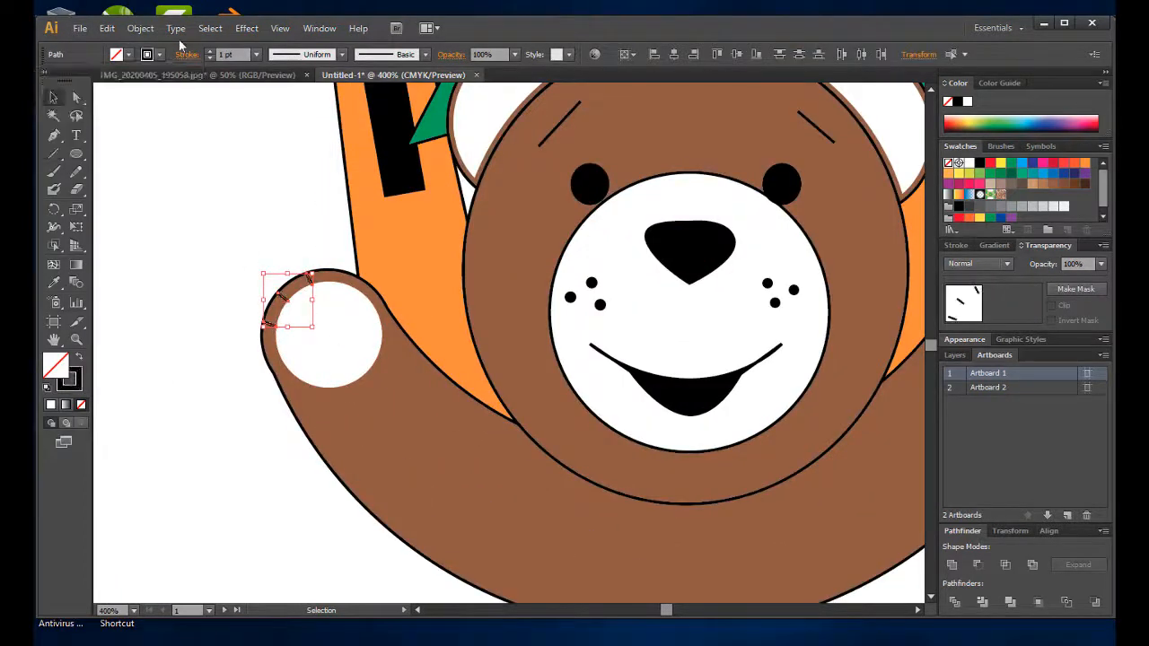
Give the white circle in the left paw a black stroke and deselect it.
click(236, 180)
click(325, 313)
click(159, 55)
click(74, 80)
click(291, 165)
Examine the whole logo and the outline paths around the bear's head and right ear.
scroll(340, 244, down, 3)
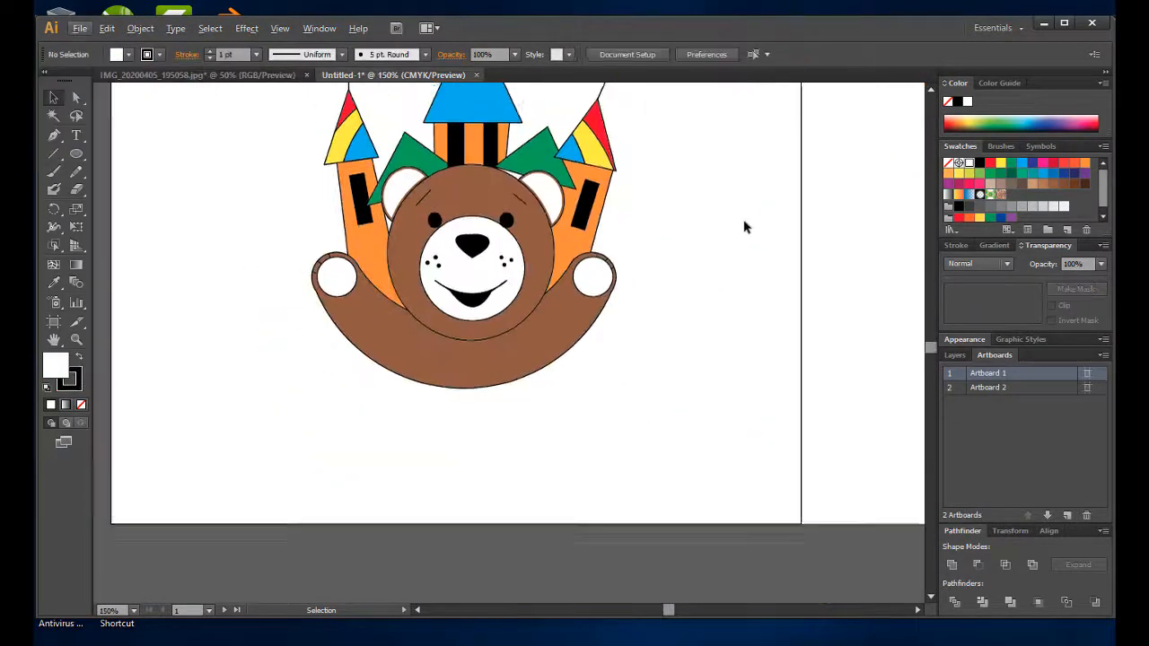
scroll(705, 251, up, 1)
scroll(662, 279, down, 1)
scroll(662, 279, up, 1)
click(518, 235)
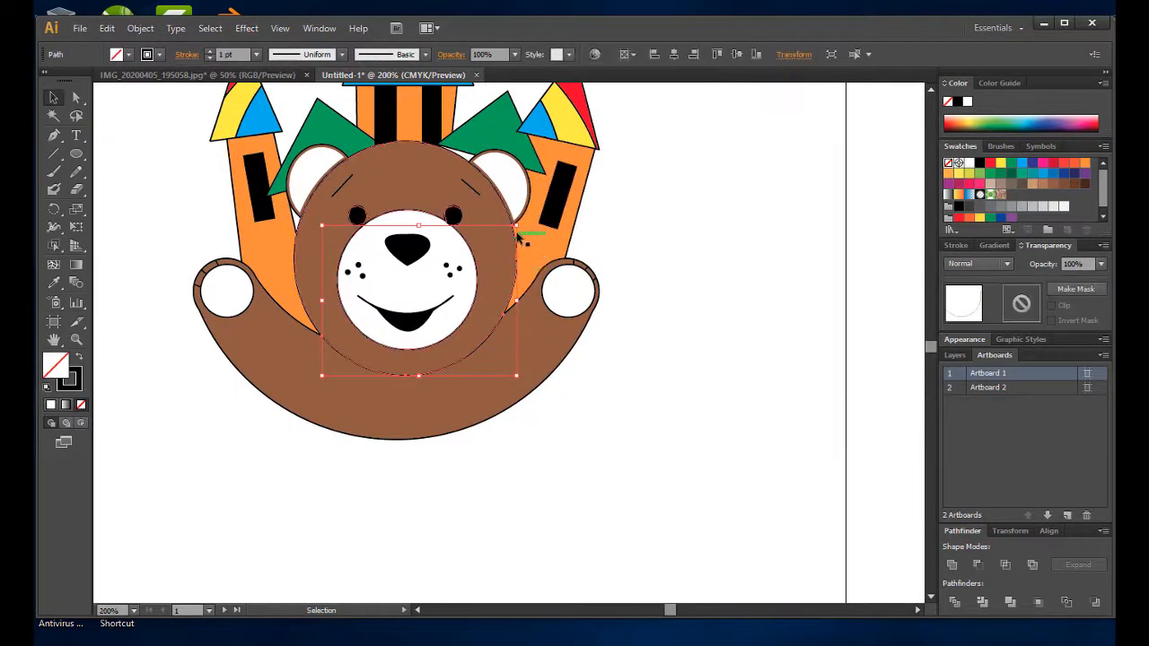
click(646, 249)
scroll(674, 167, down, 1)
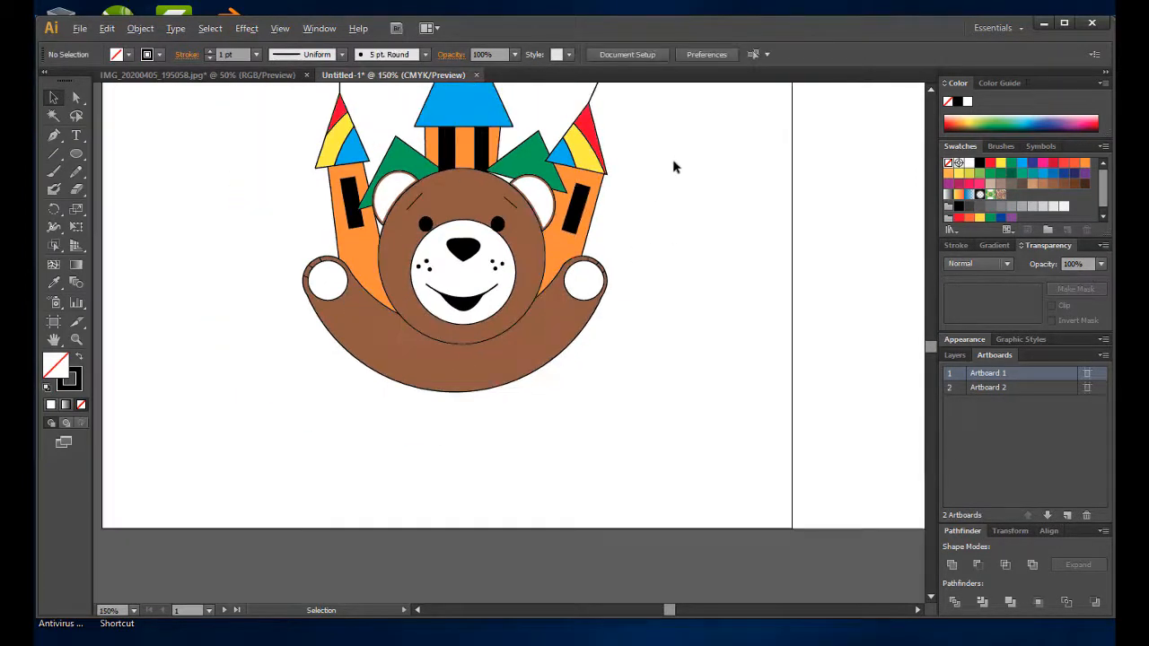
scroll(370, 197, up, 2)
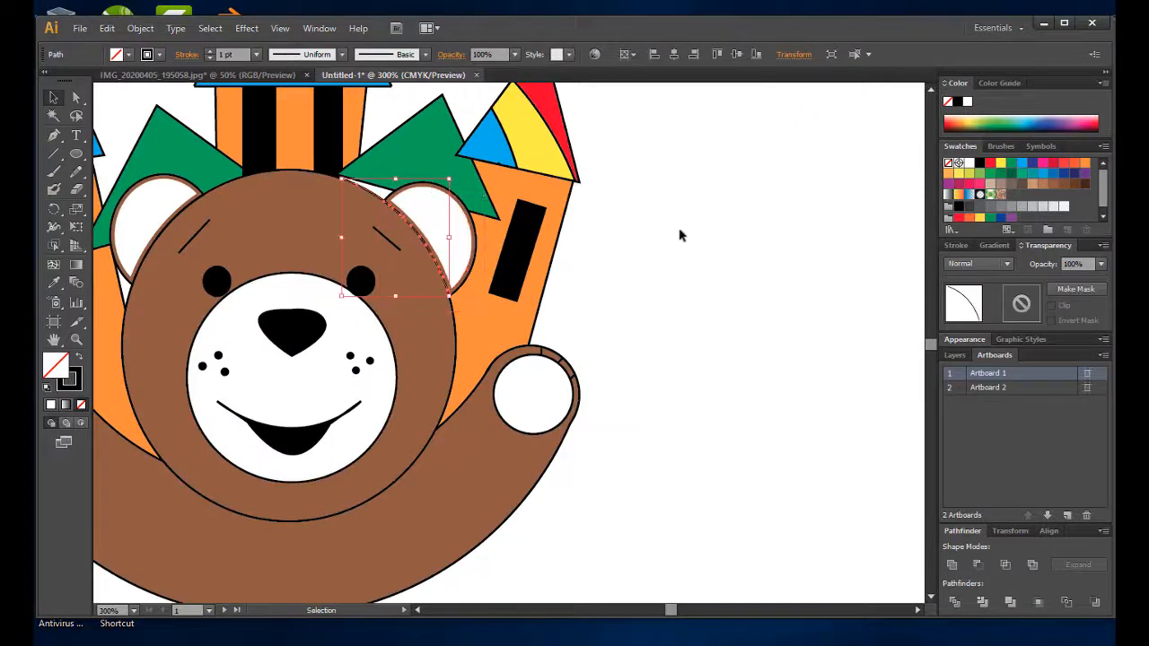
scroll(702, 224, down, 2)
scroll(737, 233, up, 2)
scroll(739, 236, down, 1)
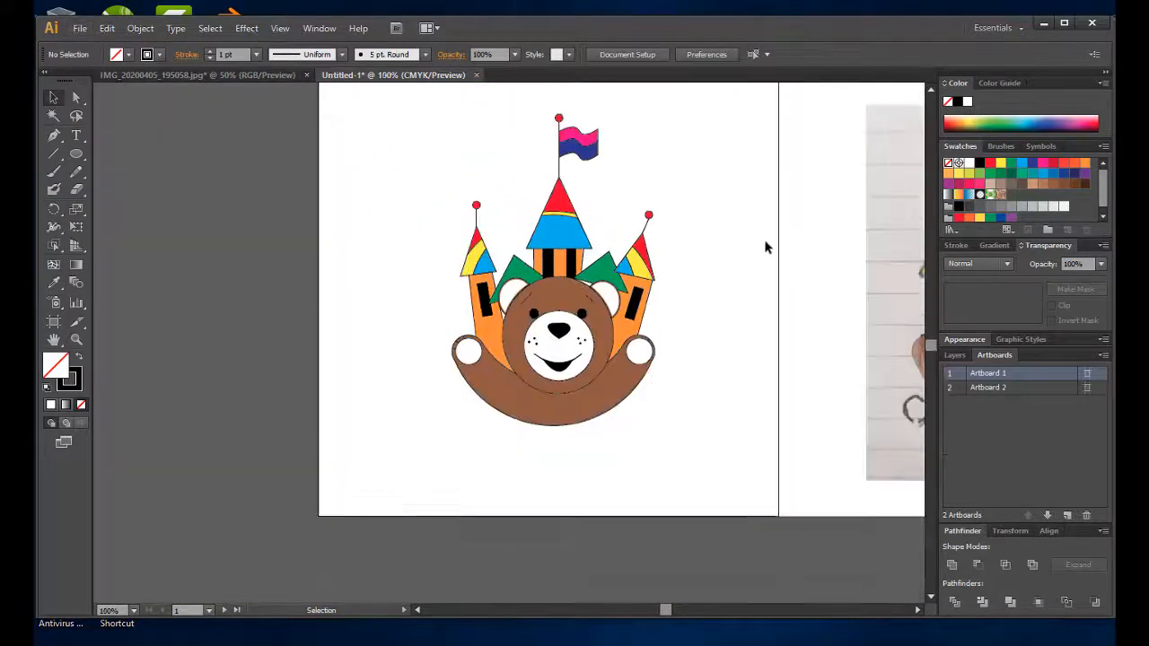
scroll(764, 246, up, 2)
scroll(752, 300, down, 3)
Draw a large unfilled circle over the bear and castle along the arms' lower curve and choose the Type on a Path tool.
drag(326, 287, 576, 410)
key(alt+space)
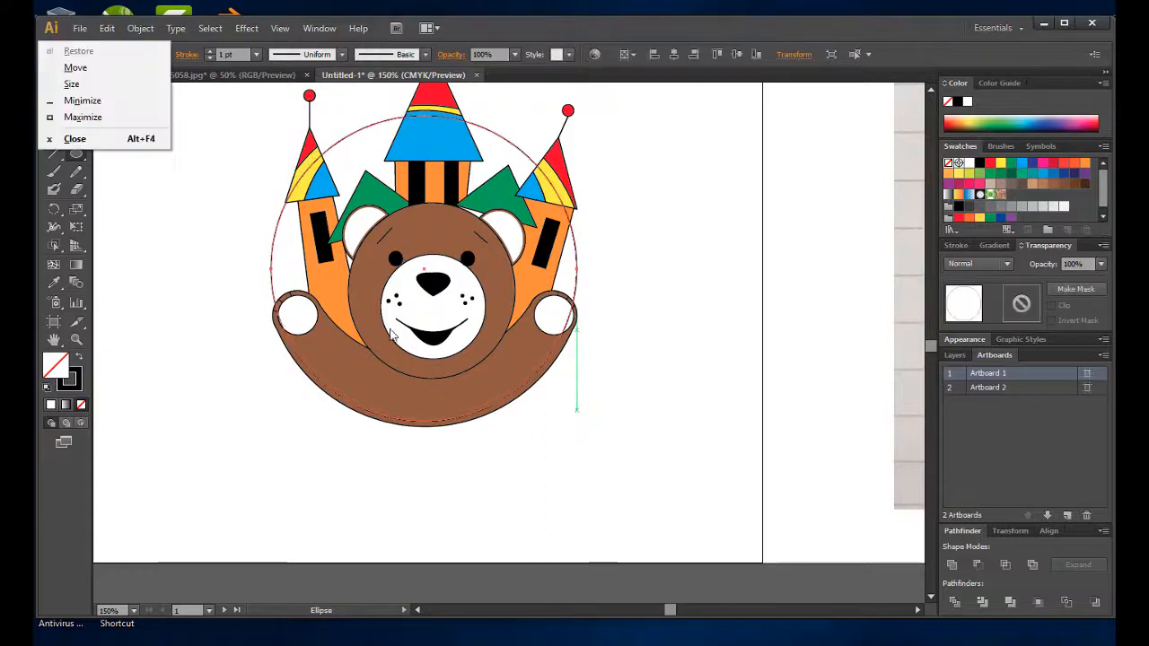
click(230, 153)
click(76, 137)
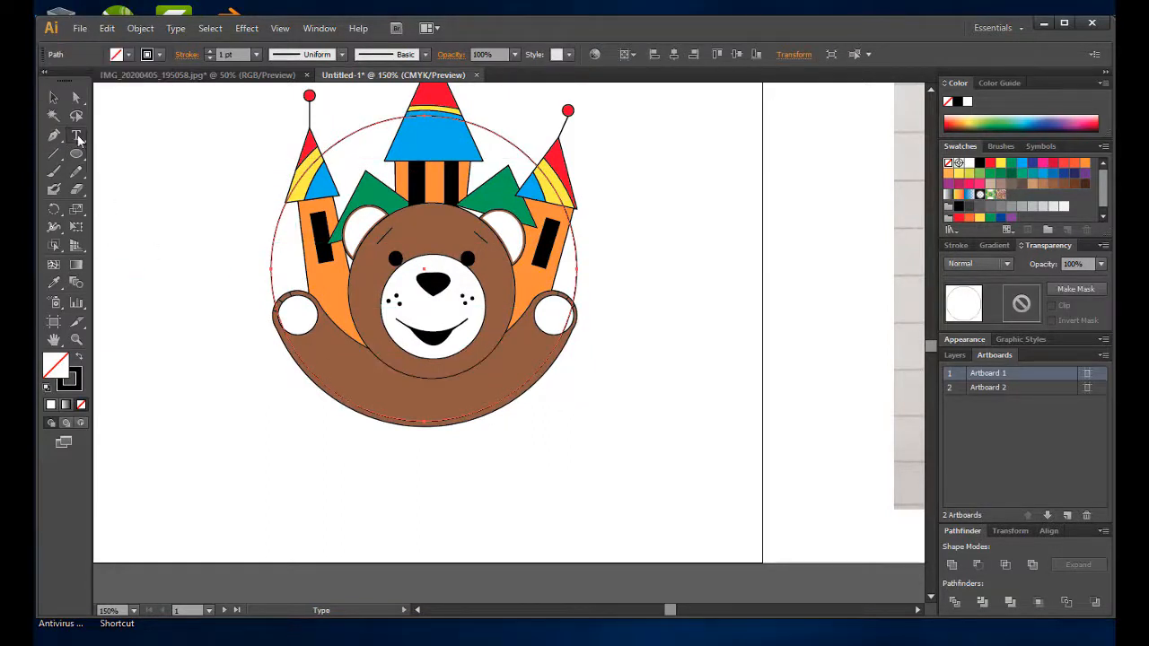
drag(79, 139, 134, 137)
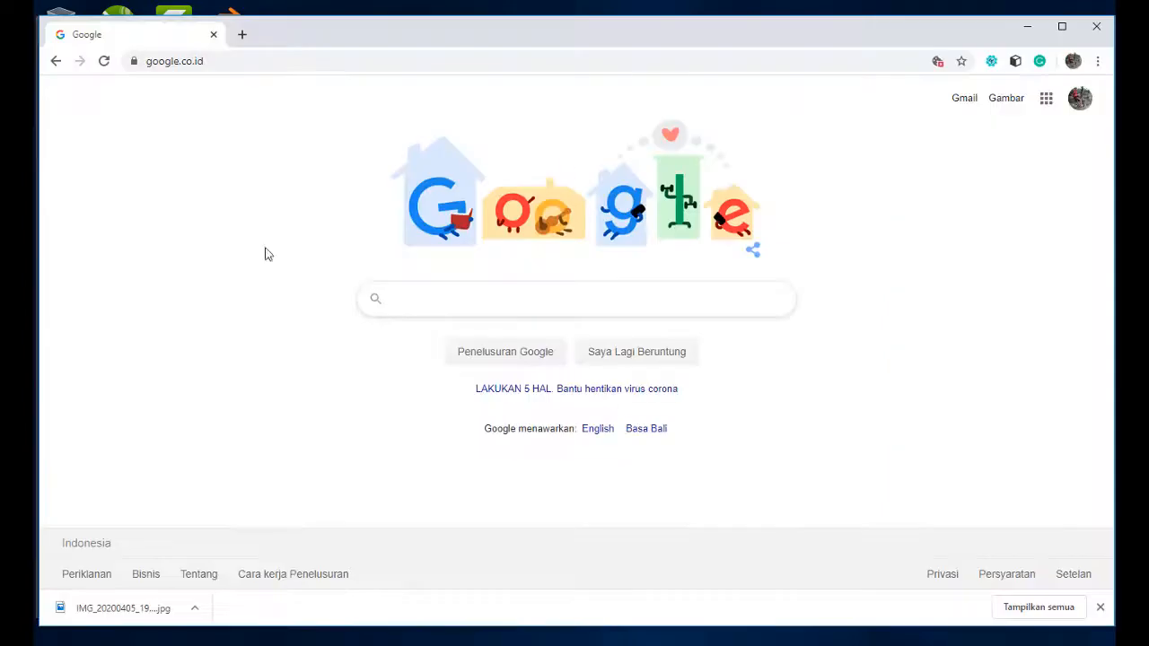
Switch to Gmail in the browser, check the name ideas in the Daily Logo Challenge: Day 49 e-mail, and return to Illustrator.
click(967, 100)
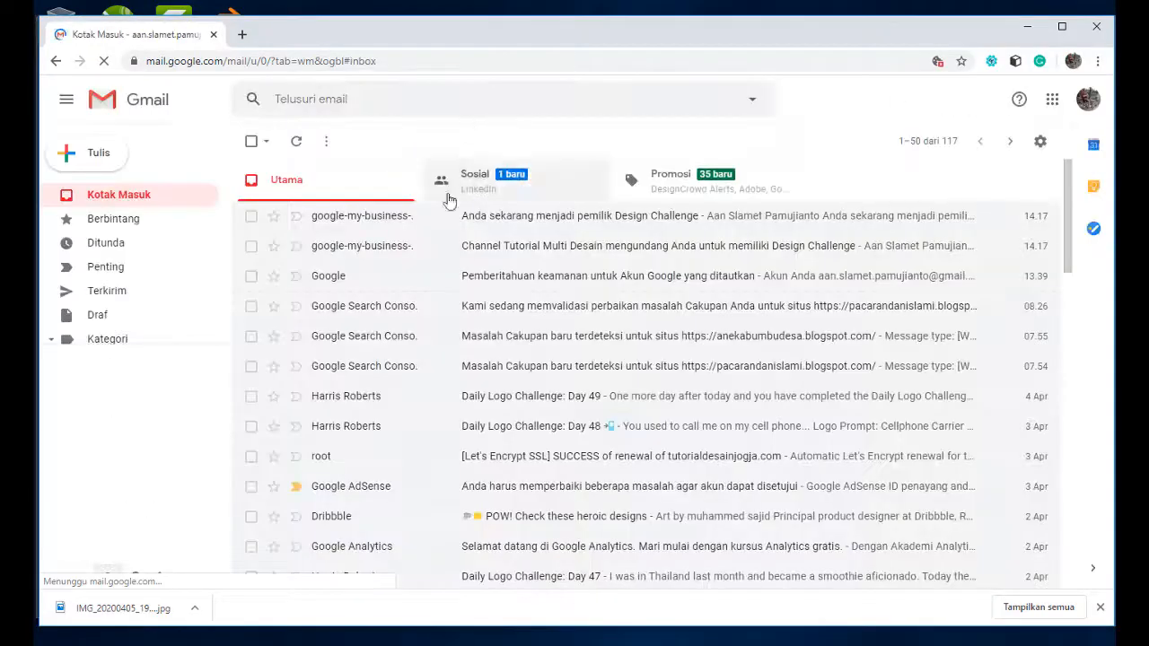
click(530, 396)
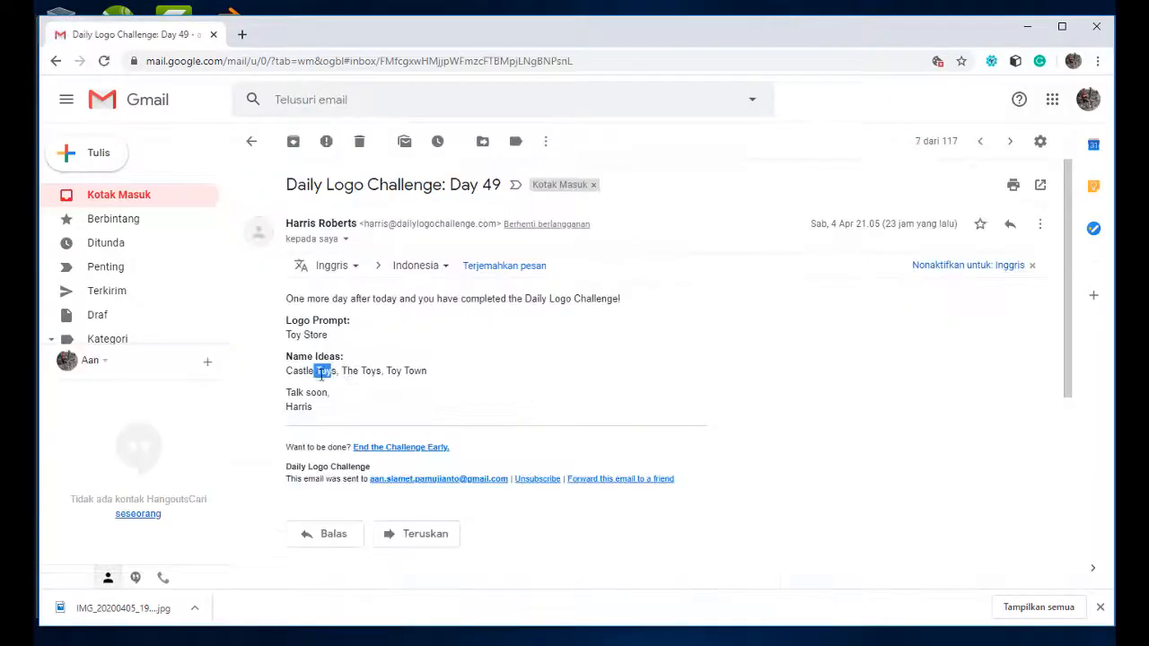
key(alt+Tab)
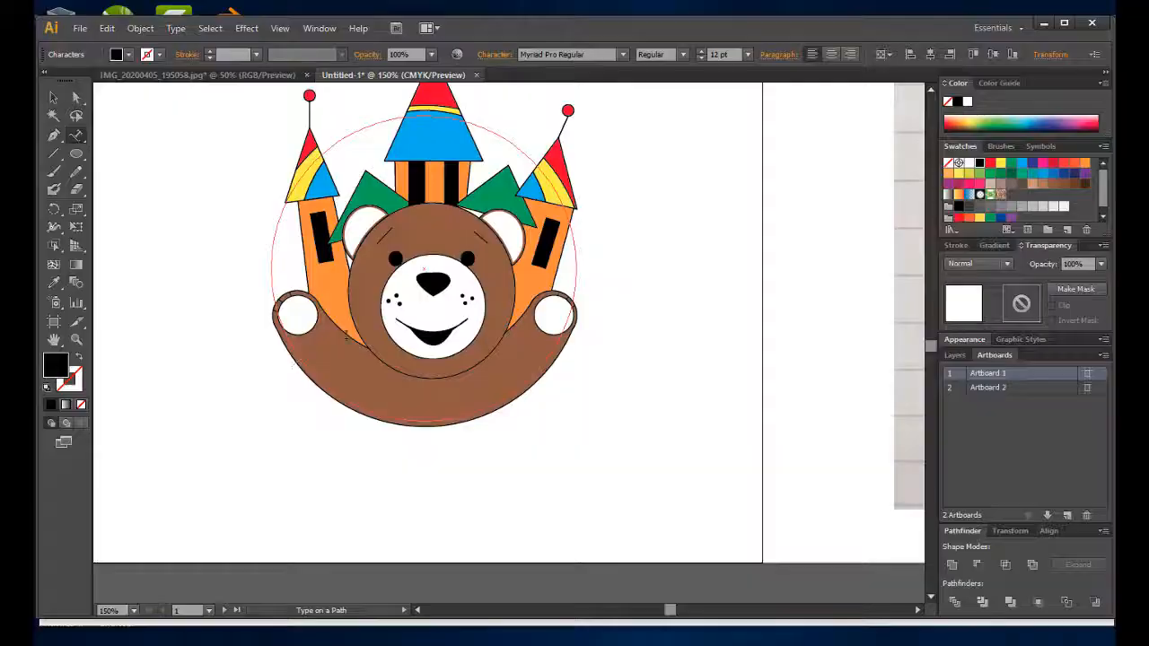
Enter "Castle Toys" as text along the large circle.
text(Castle Toys)
click(53, 97)
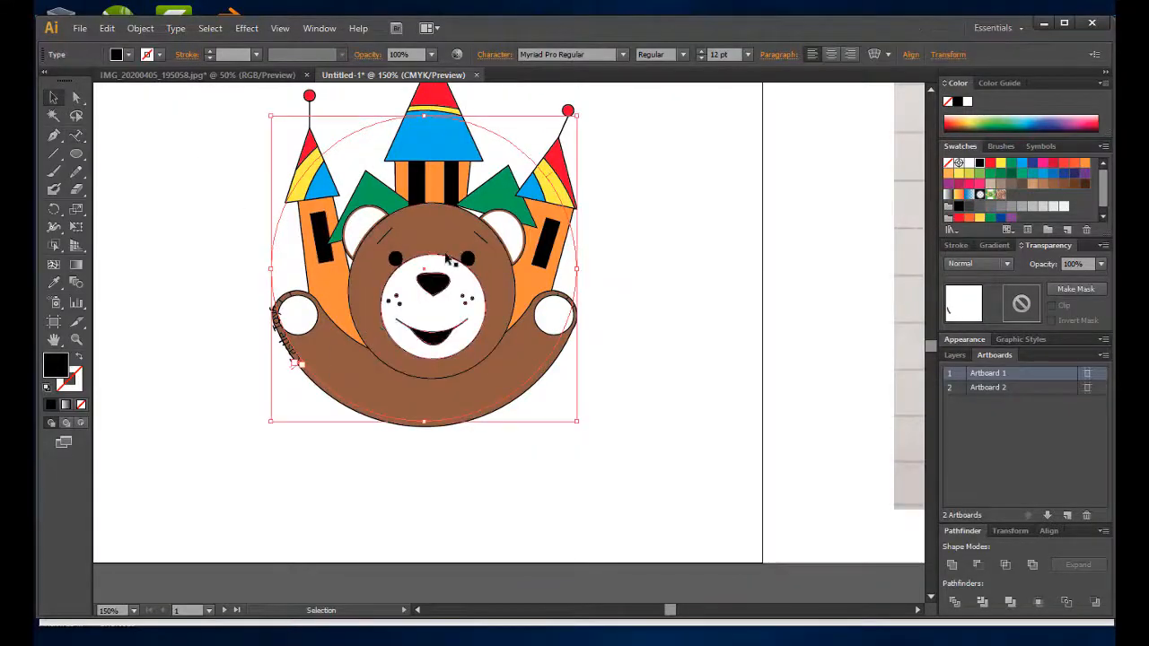
Delete the yellow section of the right tower's roof.
click(547, 187)
key(Delete)
scroll(572, 246, up, 1)
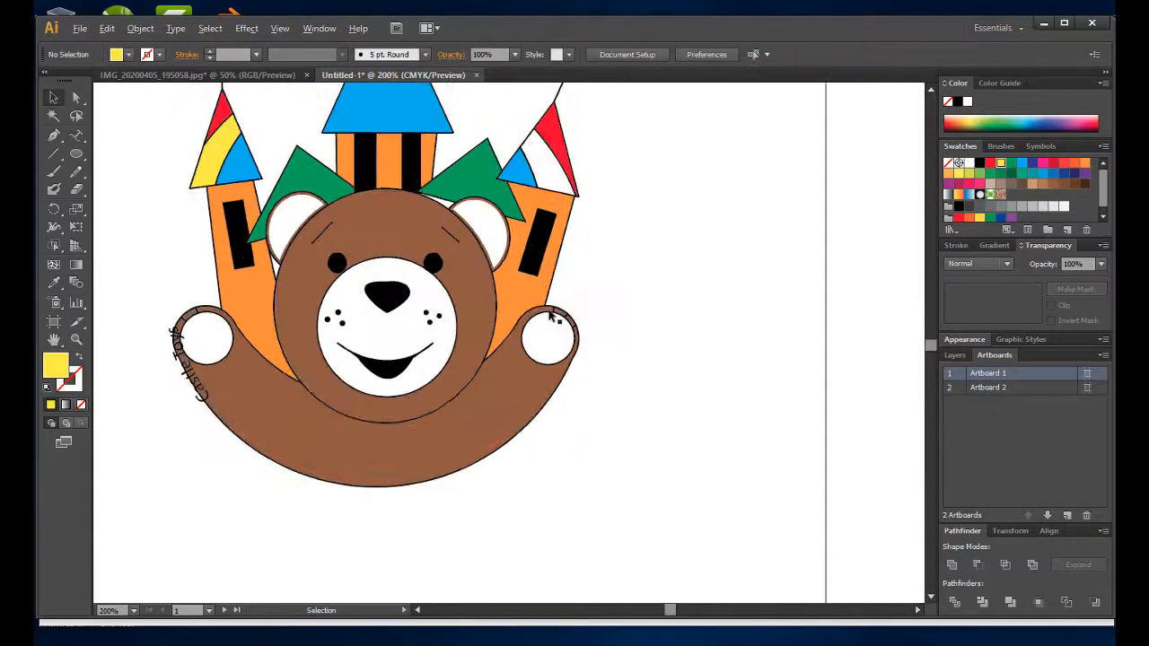
Slide the Castle Toys text along the circle to the bottom of the bear's body and set it in all caps.
click(297, 465)
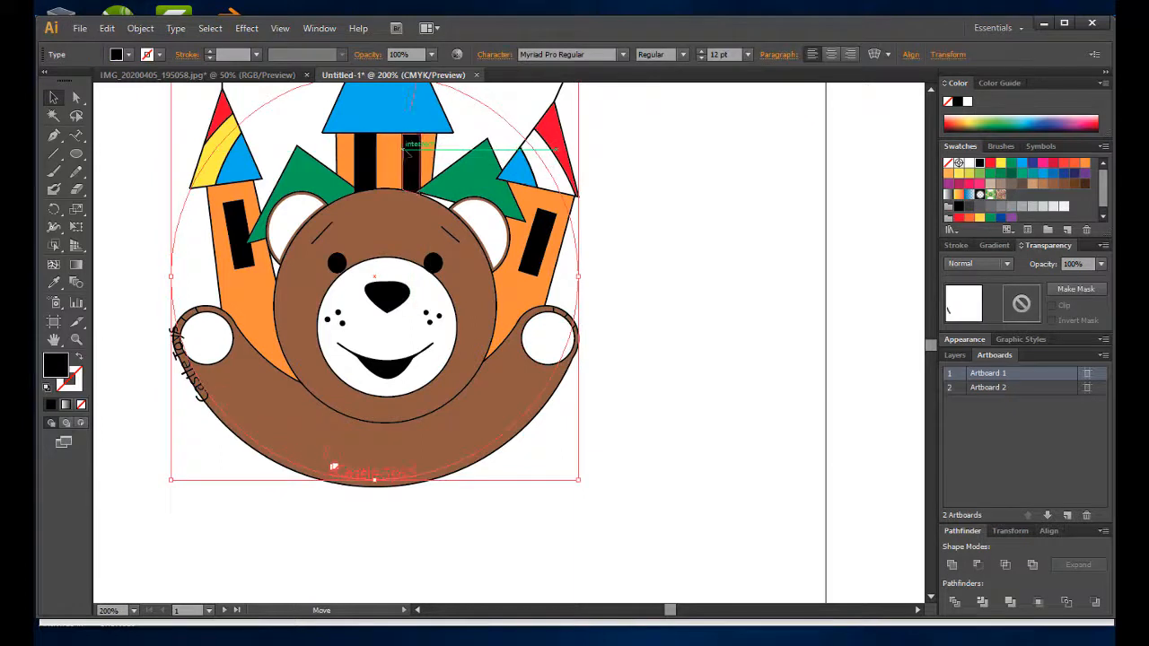
click(493, 55)
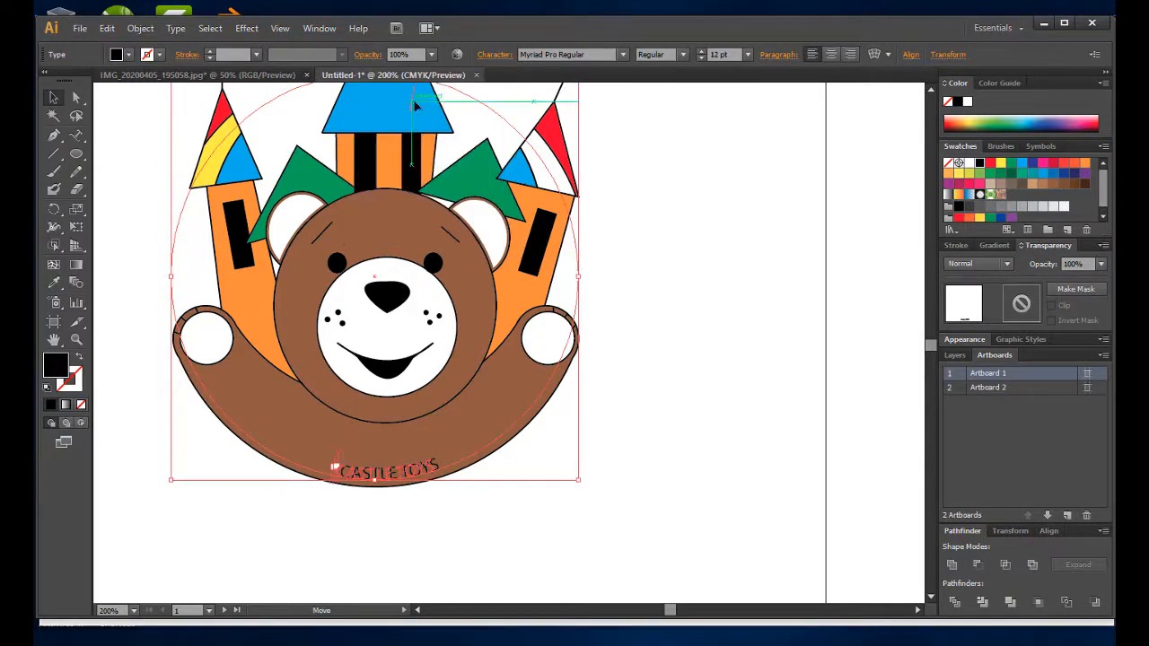
drag(413, 101, 409, 101)
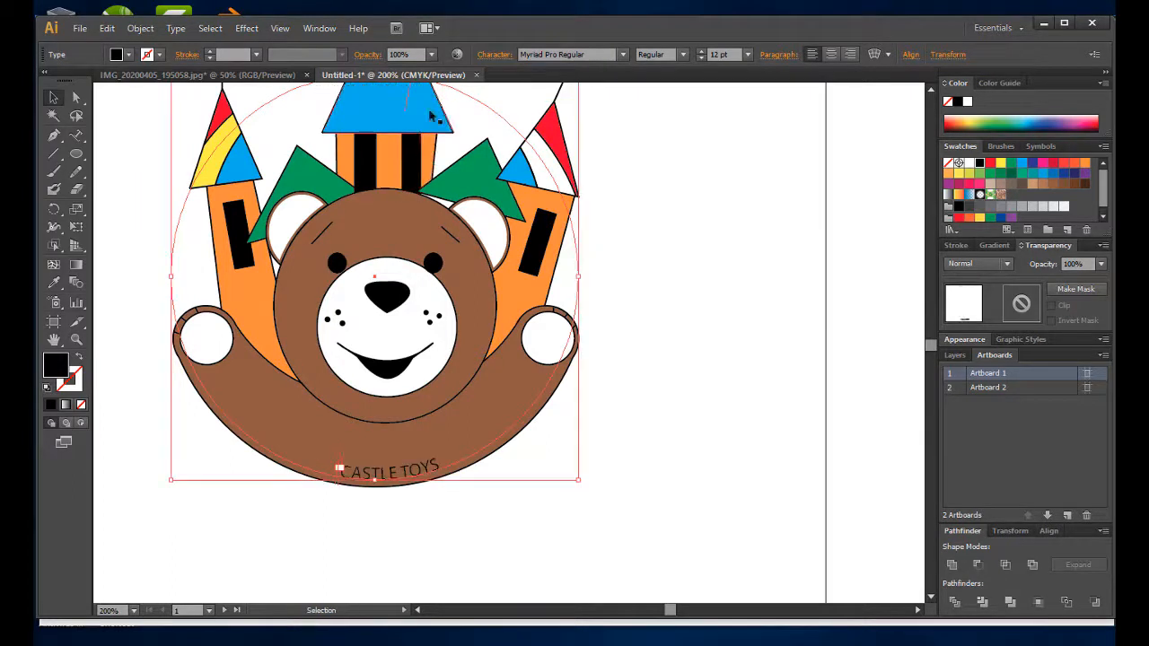
Align the CASTLE TOYS text to its path by Descender and set its leading to 36 pt.
double_click(77, 136)
click(710, 313)
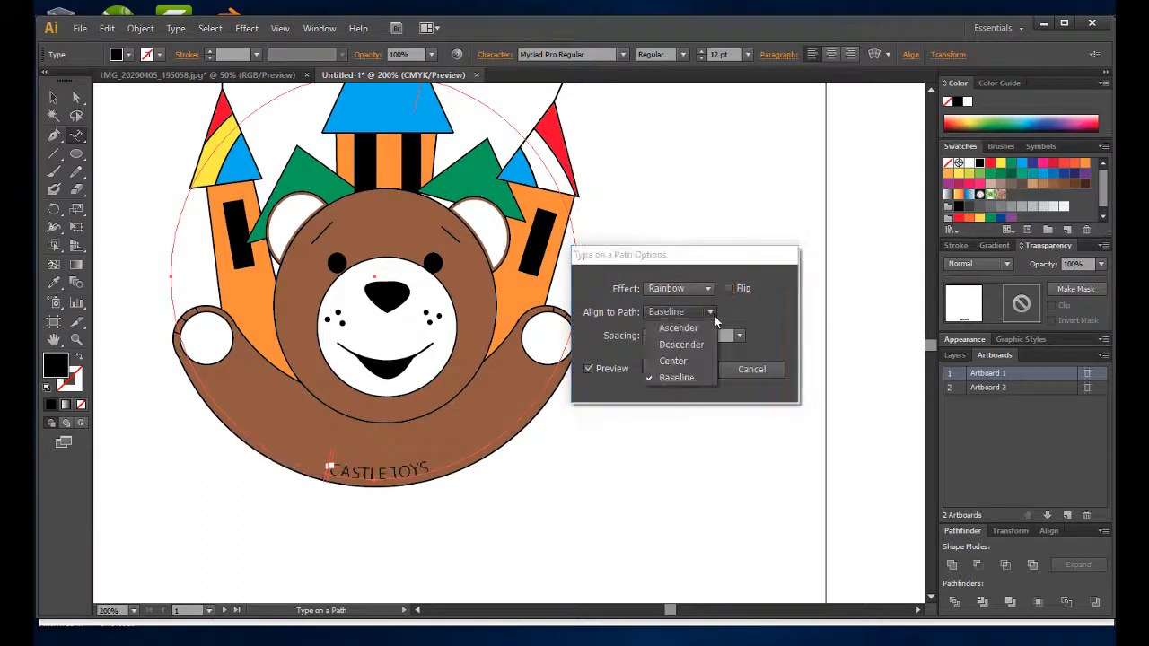
click(706, 346)
click(684, 369)
click(499, 59)
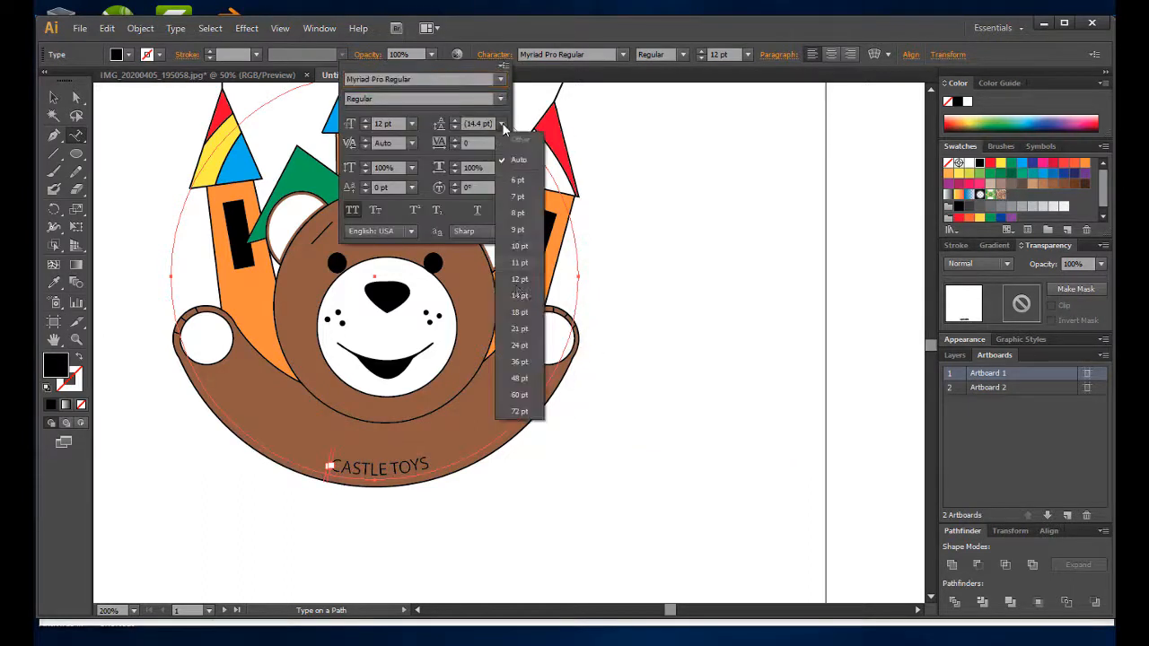
click(303, 444)
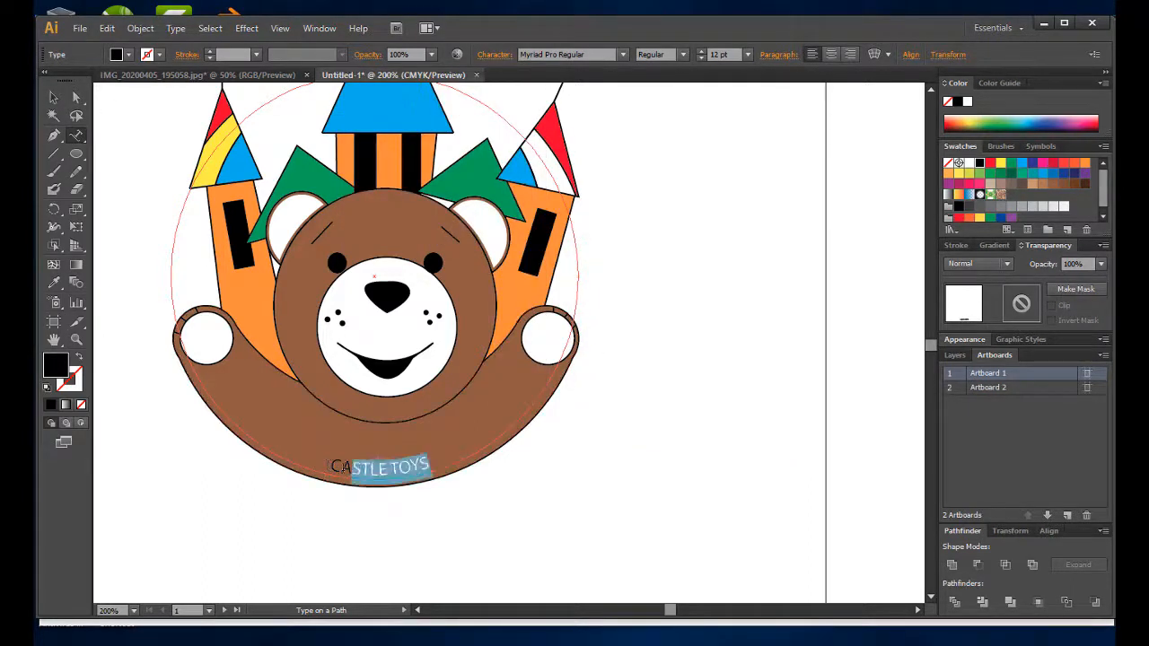
Set the CASTLE TOYS lettering in News706 BT Bold with 27 pt leading.
drag(343, 469, 434, 462)
click(497, 57)
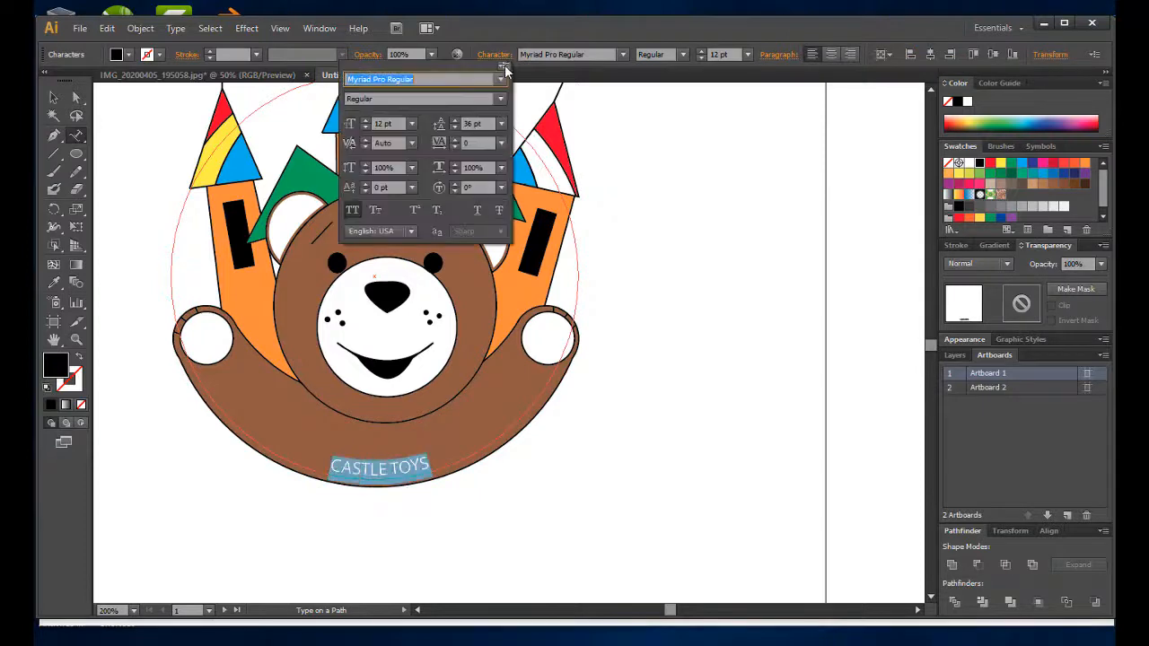
click(501, 123)
click(526, 281)
click(499, 79)
click(454, 121)
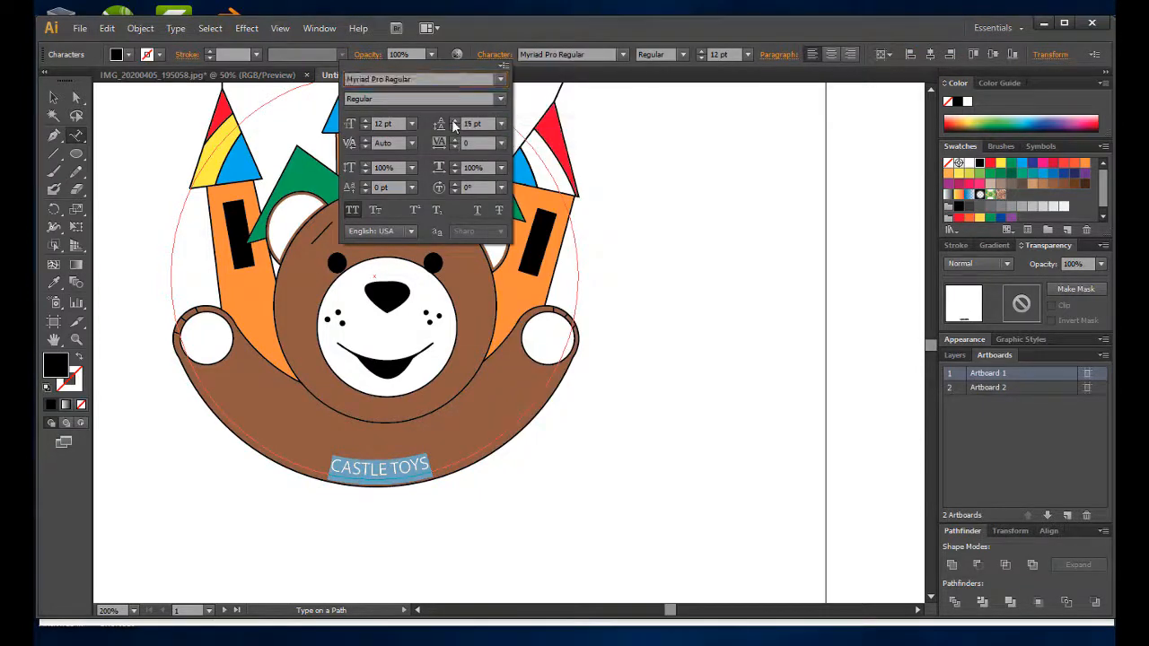
click(478, 77)
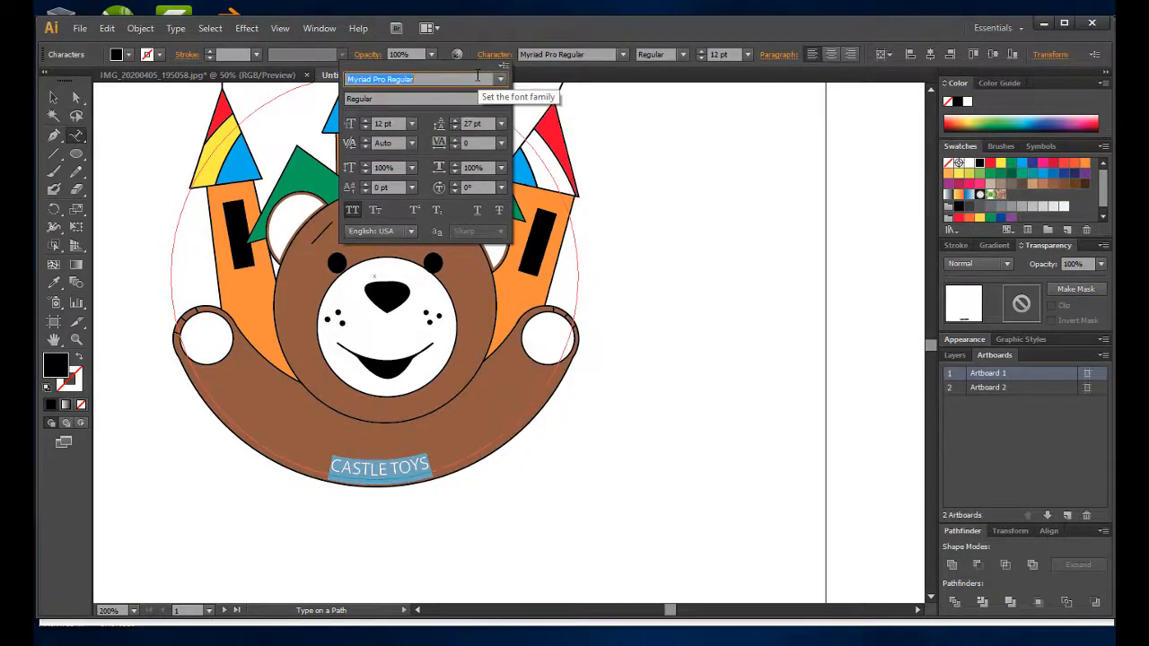
scroll(474, 82, down, 3)
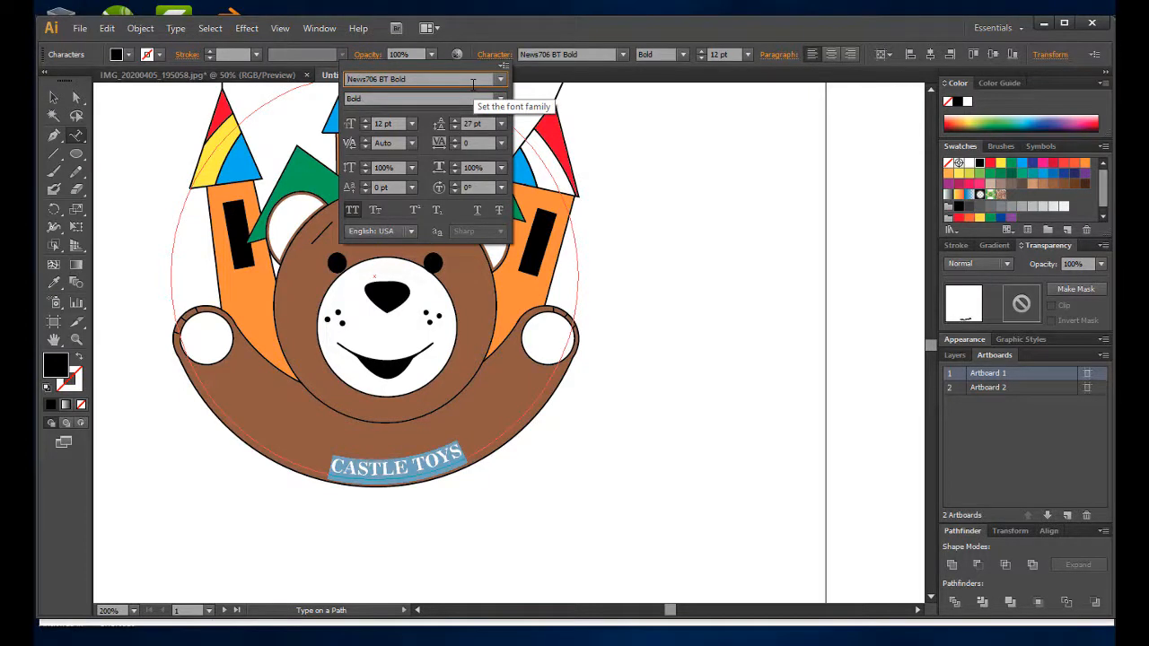
Set the CASTLE TOYS lettering's font size to 24 pt with automatic leading.
click(501, 123)
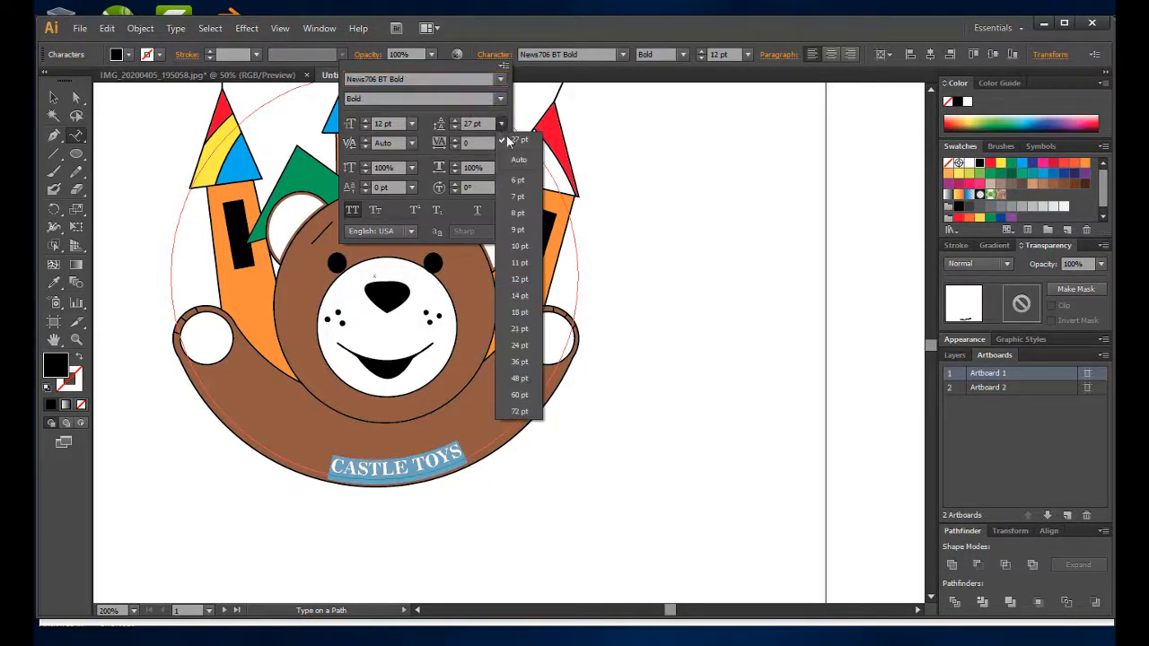
click(516, 415)
click(412, 123)
click(430, 308)
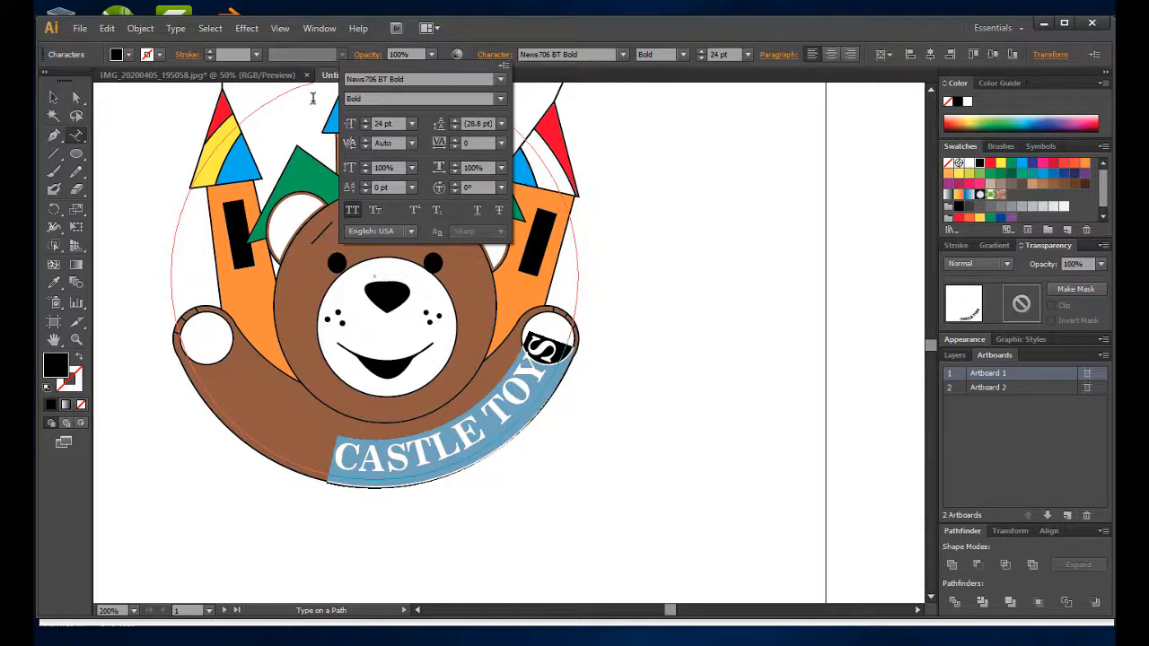
click(76, 98)
scroll(510, 423, up, 2)
click(520, 445)
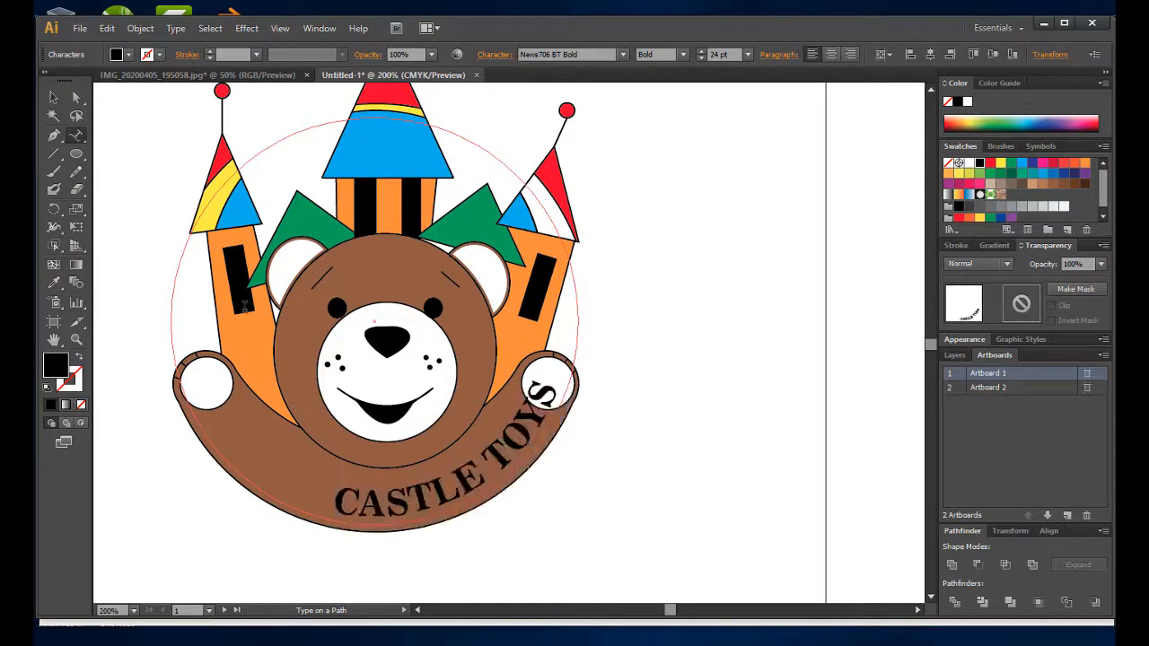
Slide the lettering along its circle to centre it below the bear's head and set its tracking to 100.
click(54, 97)
drag(415, 155, 492, 185)
click(492, 55)
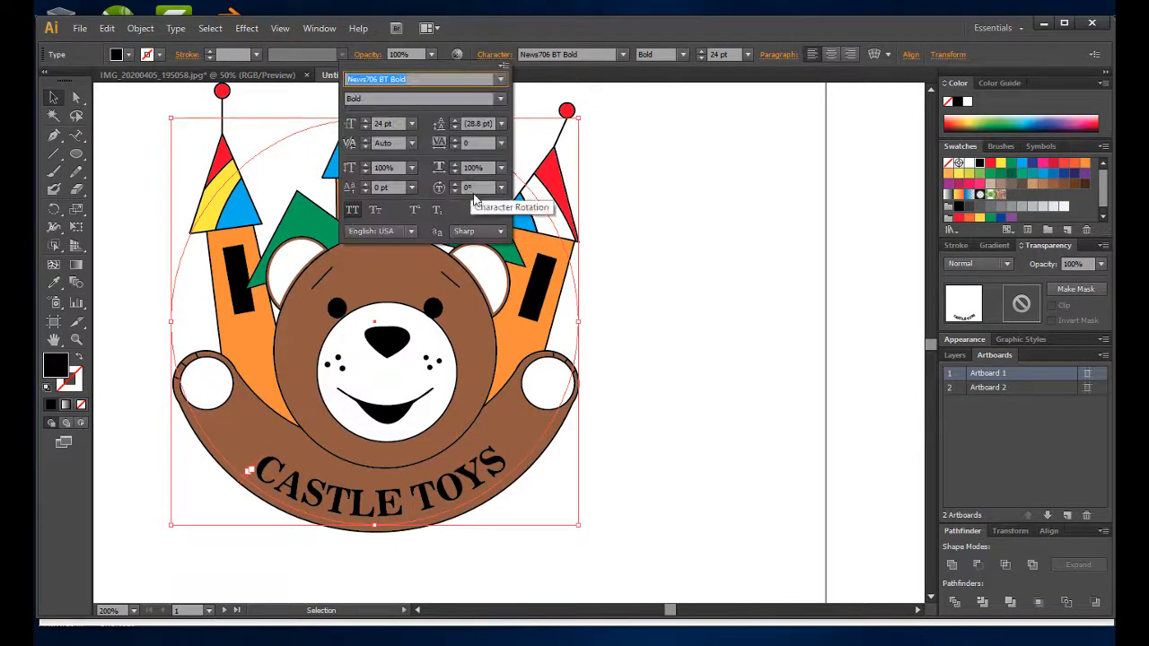
click(501, 143)
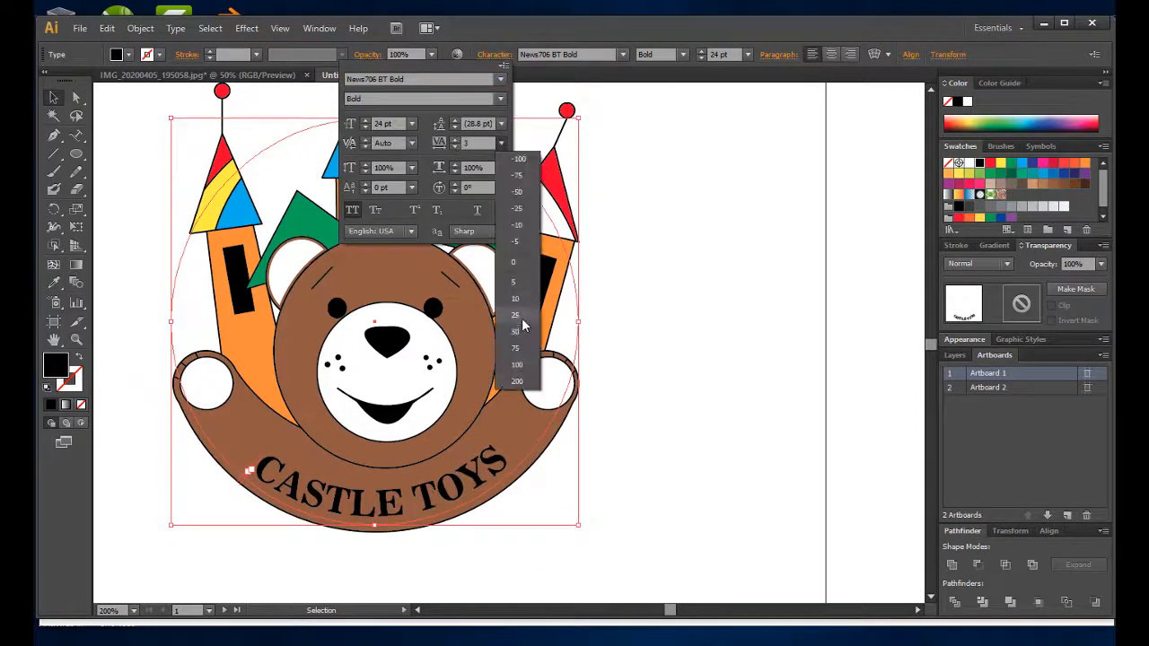
click(523, 346)
click(501, 143)
click(523, 363)
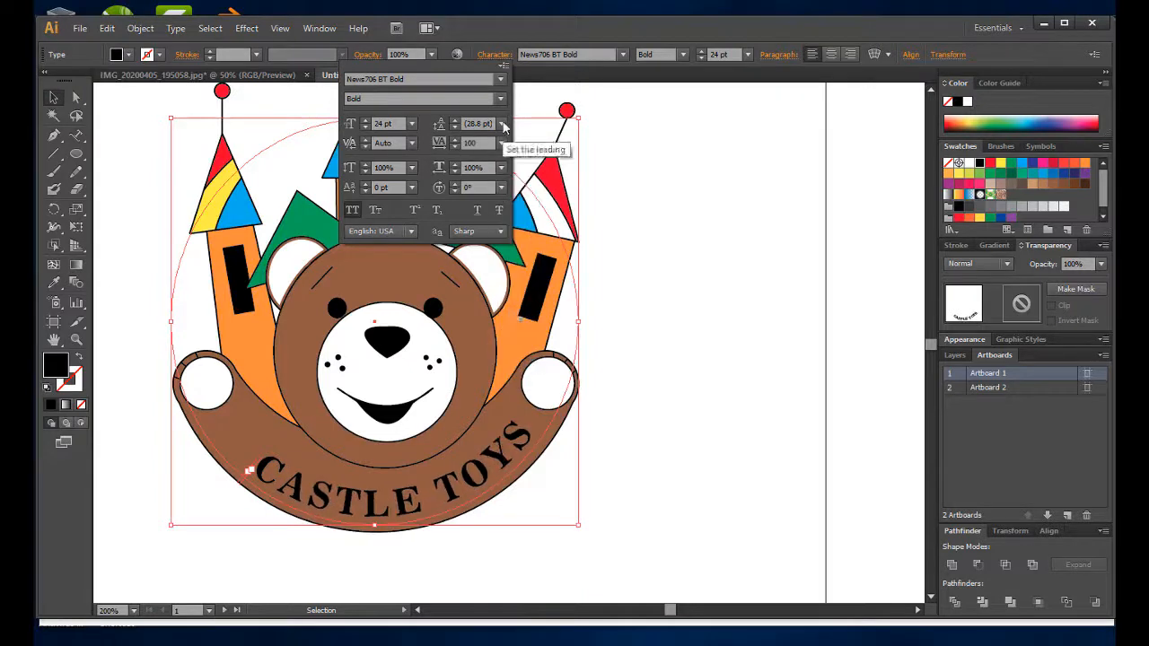
Set the horizontal scale of the lettering to 120%.
click(501, 167)
click(521, 333)
text(1)
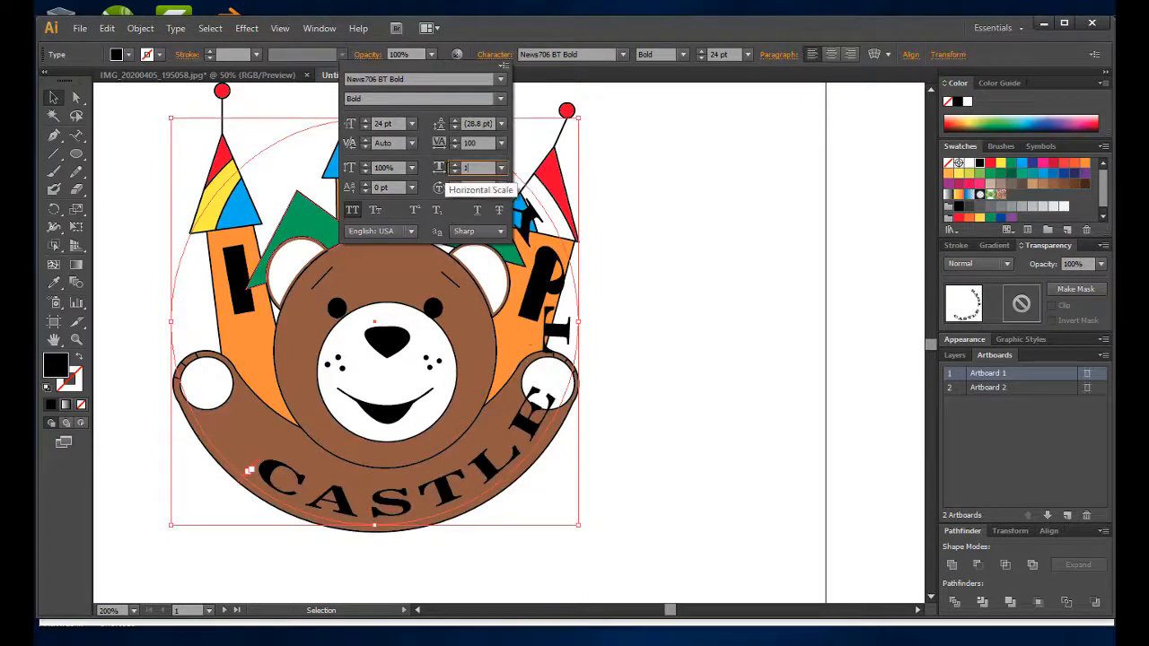
text(20)
key(Return)
Slide and rotate the text circle clockwise until the widened lettering sits centred between the bear's paws.
drag(494, 181, 560, 225)
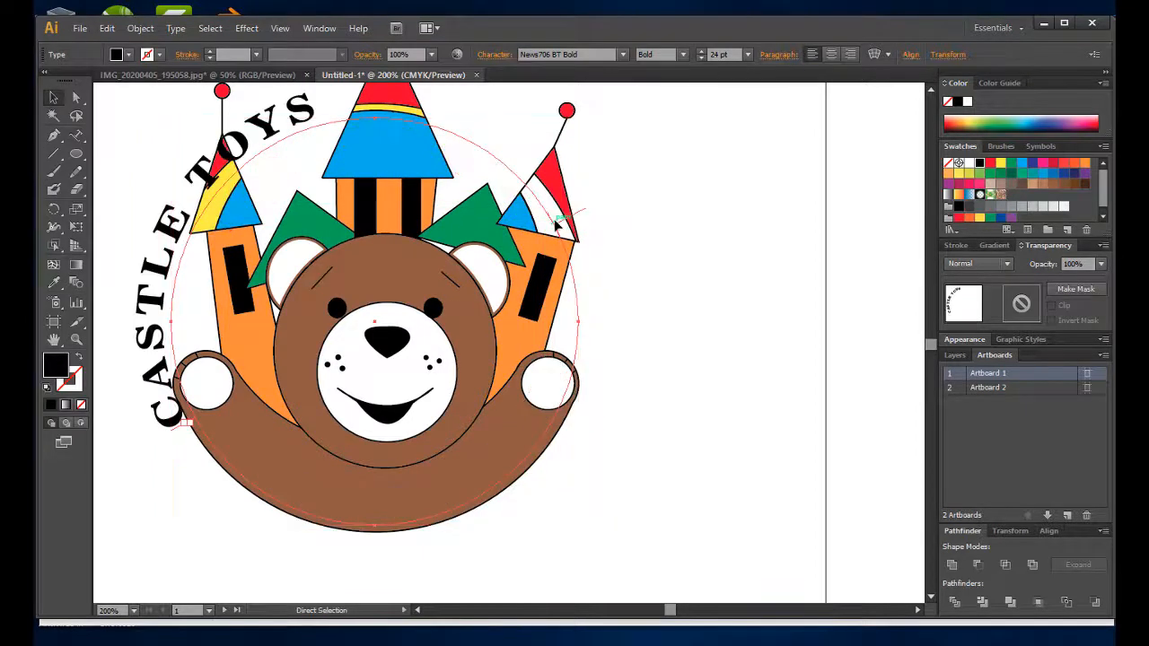
key(ctrl+z)
mouse_move(492, 186)
mouse_down()
mouse_move(492, 175)
mouse_move(512, 183)
mouse_move(526, 167)
mouse_move(509, 201)
mouse_up()
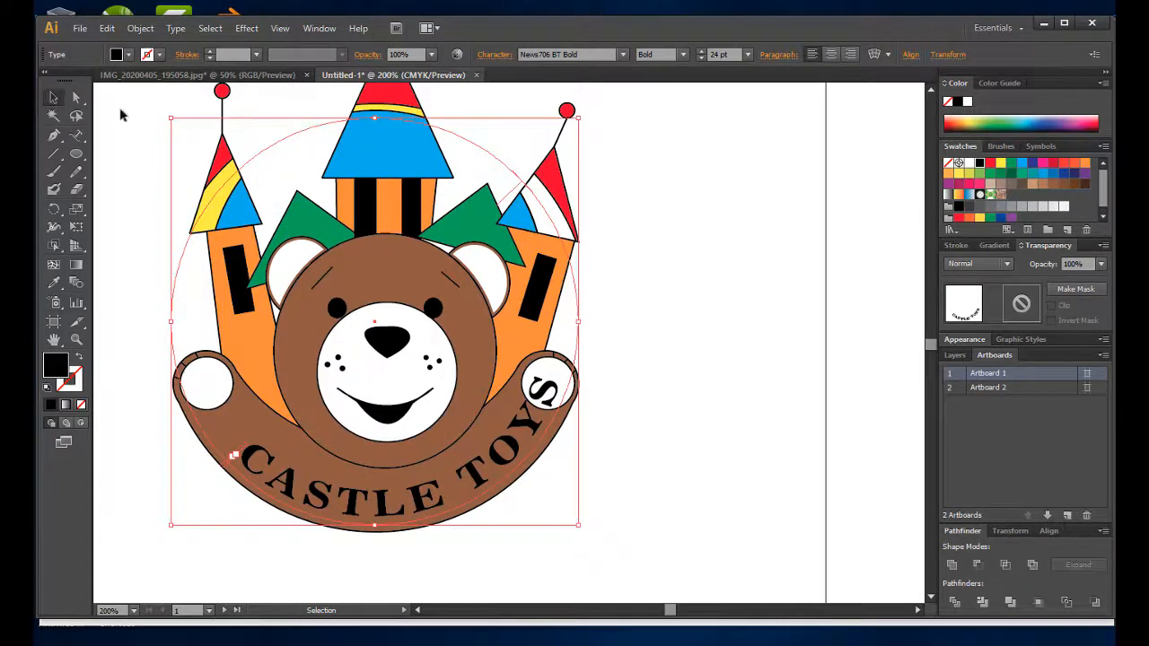
drag(590, 117, 624, 167)
click(673, 271)
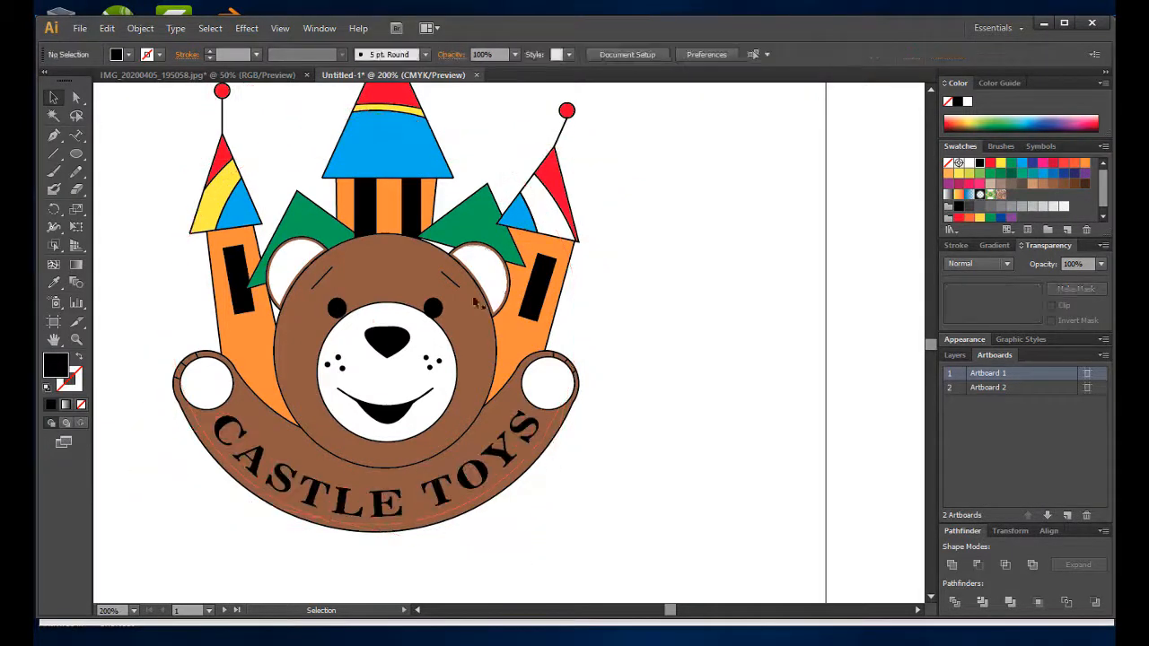
scroll(672, 363, up, 1)
scroll(672, 362, down, 1)
scroll(693, 248, up, 1)
Try a different custom fill colour on the CASTLE TOYS lettering.
click(562, 479)
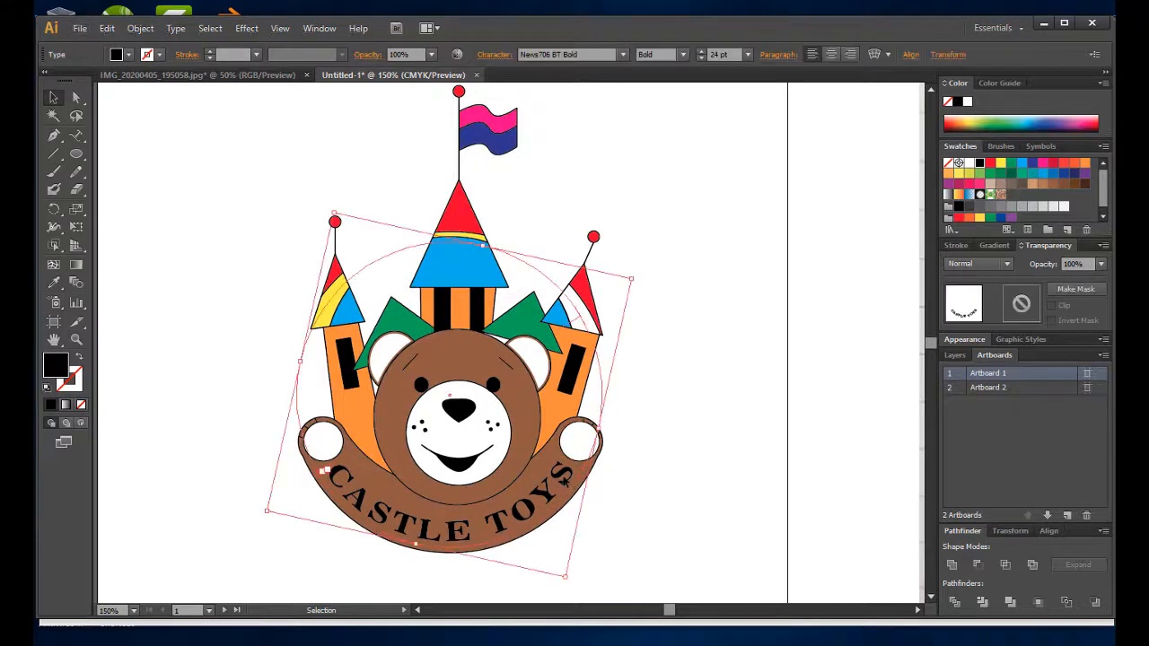
click(496, 54)
click(57, 370)
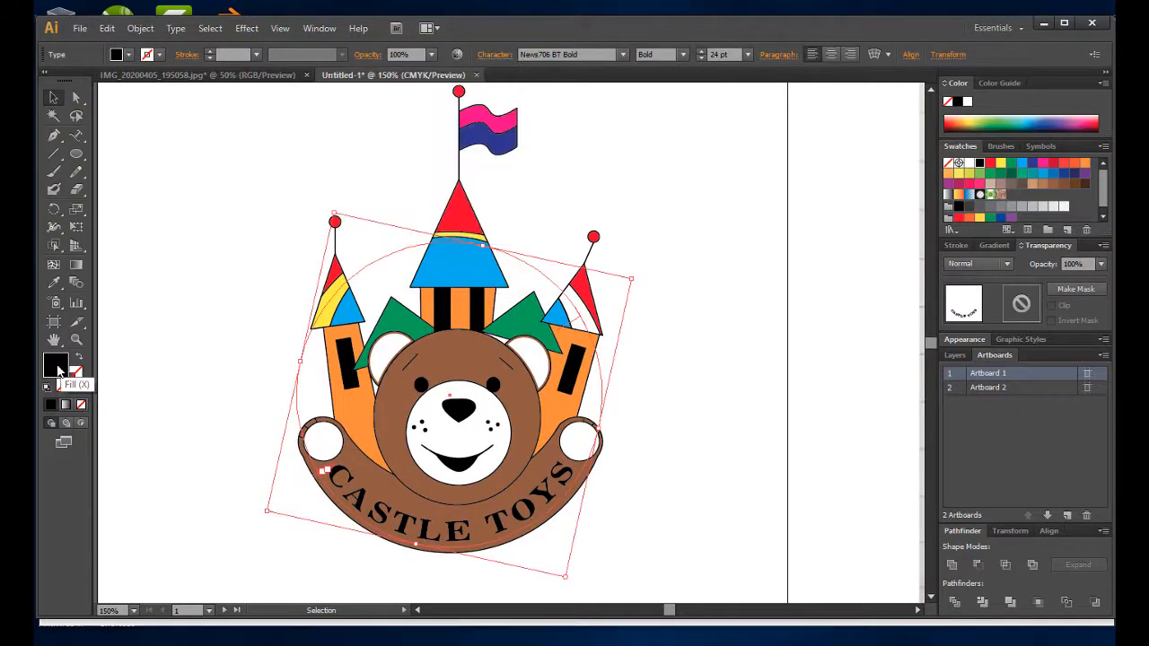
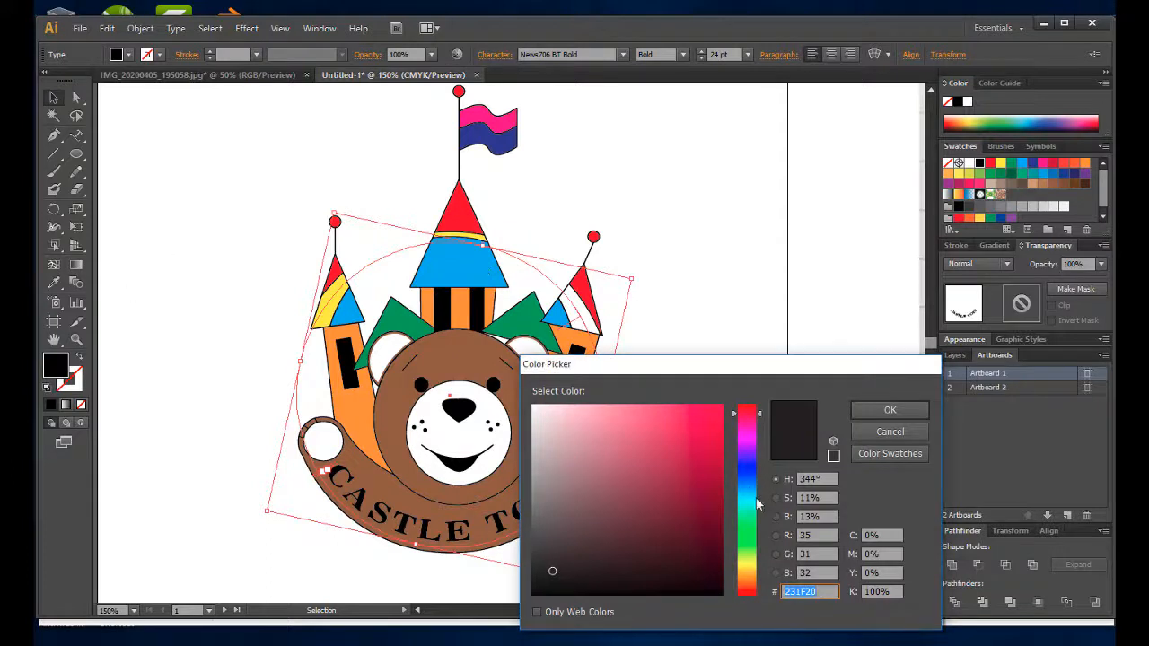
click(749, 490)
drag(701, 431, 742, 385)
click(890, 410)
click(227, 271)
Convert the CASTLE TOYS lettering to outlines.
click(501, 530)
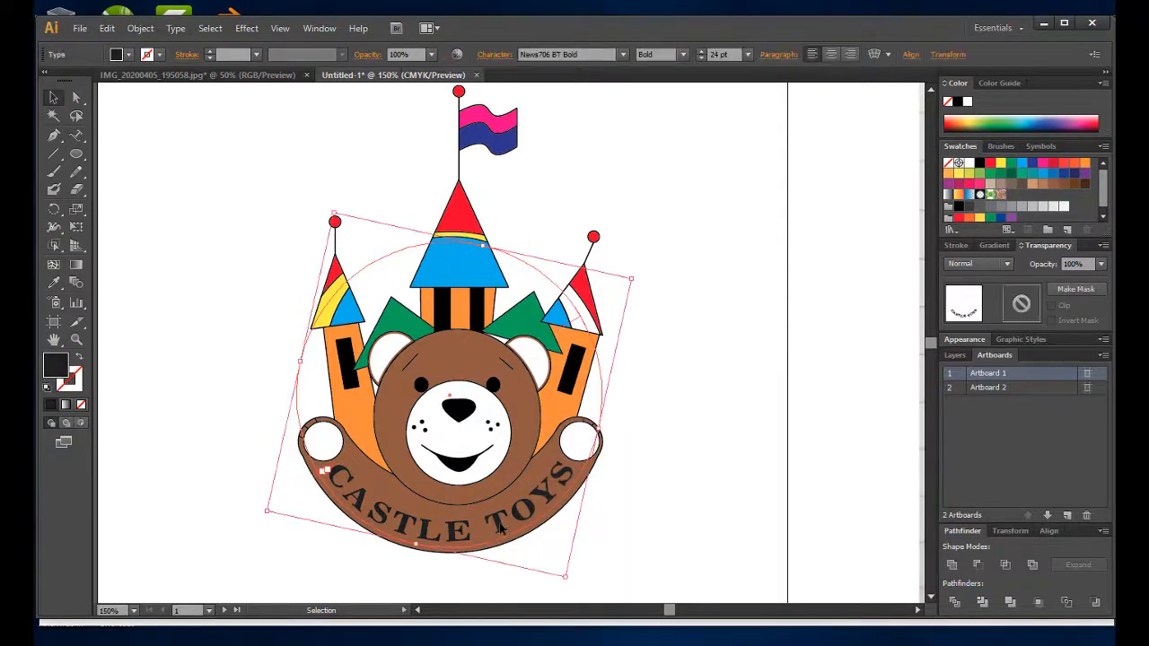
right_click(501, 528)
click(543, 458)
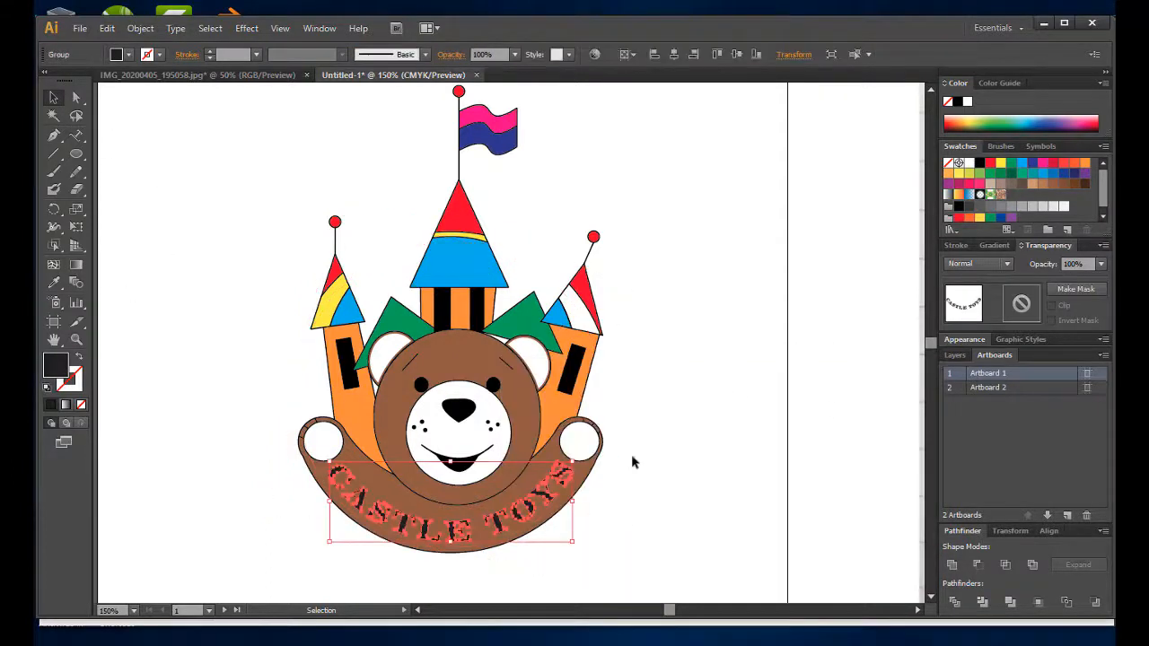
Fill the outlined lettering with the light blue of the castle roofs.
double_click(60, 370)
click(889, 410)
click(771, 386)
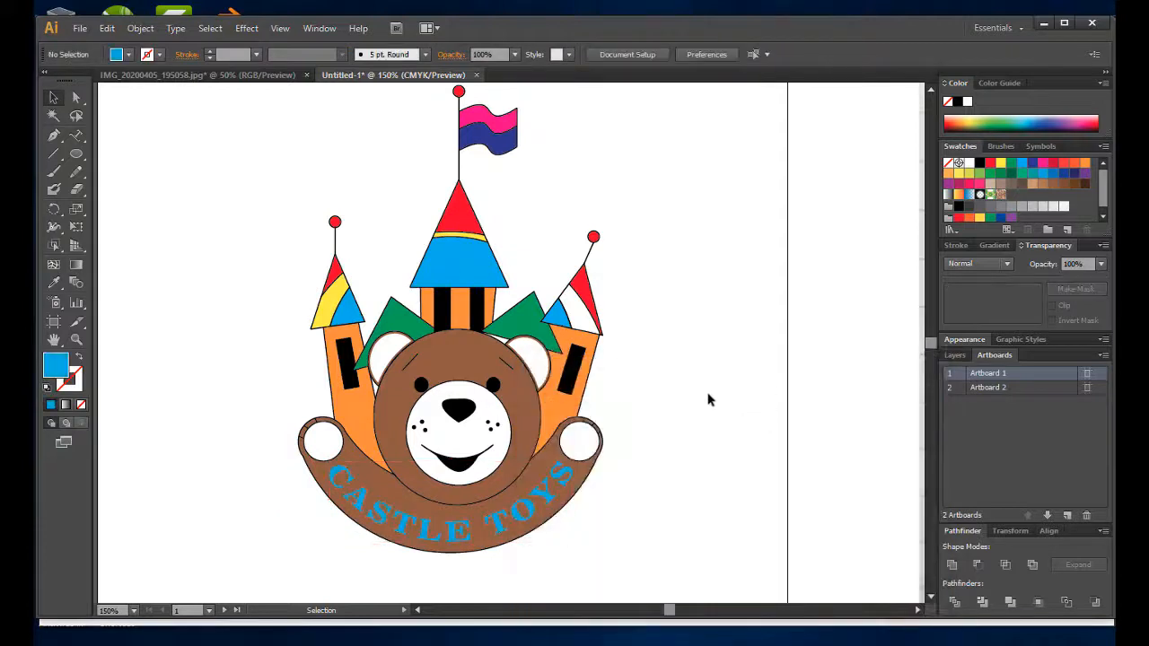
Recolour the lettering white, matching the empty section of the right tower's roof.
click(570, 478)
click(582, 310)
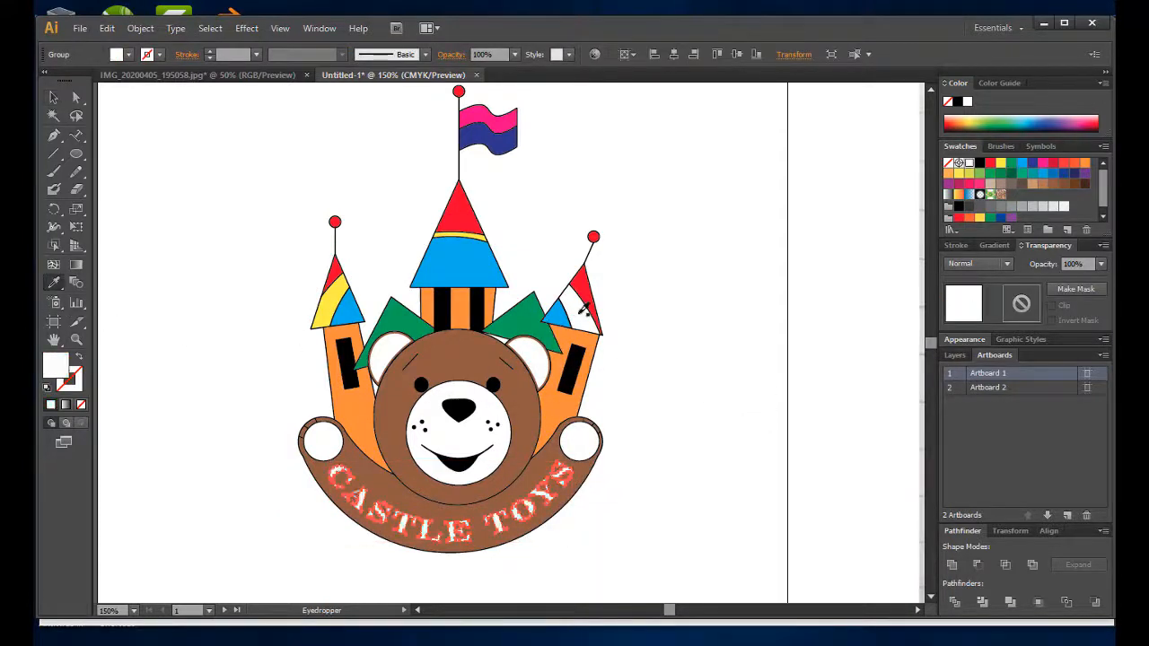
key(v)
click(133, 208)
Recolour the lettering red, matching the tip of the left tower's roof.
click(543, 500)
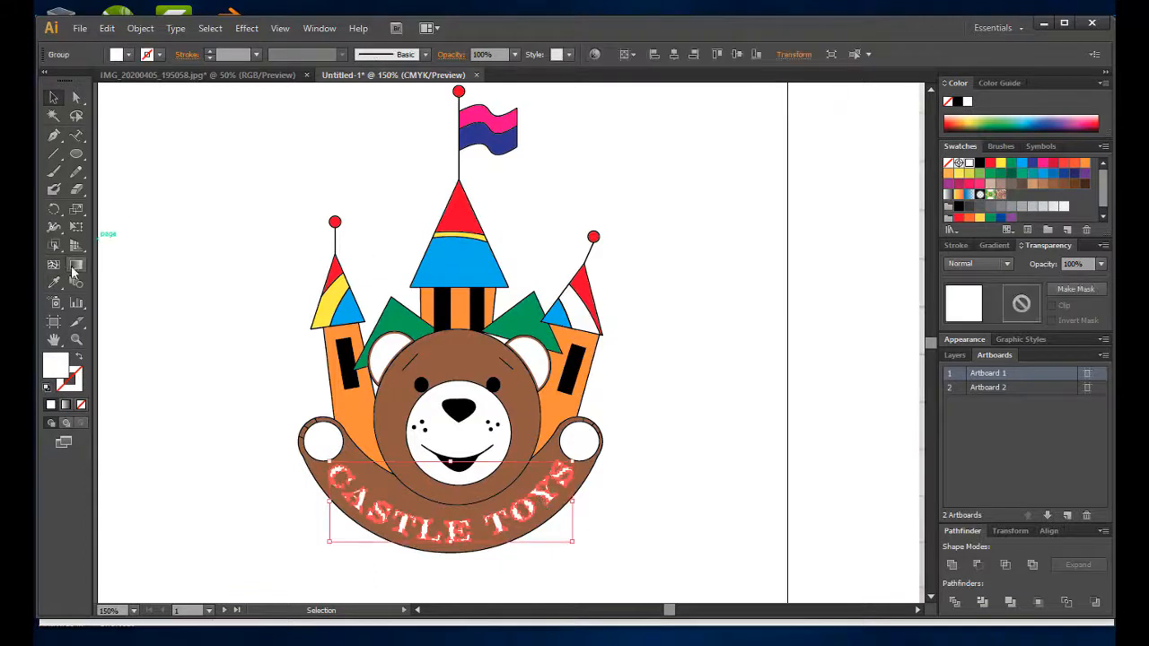
click(335, 266)
key(v)
click(133, 171)
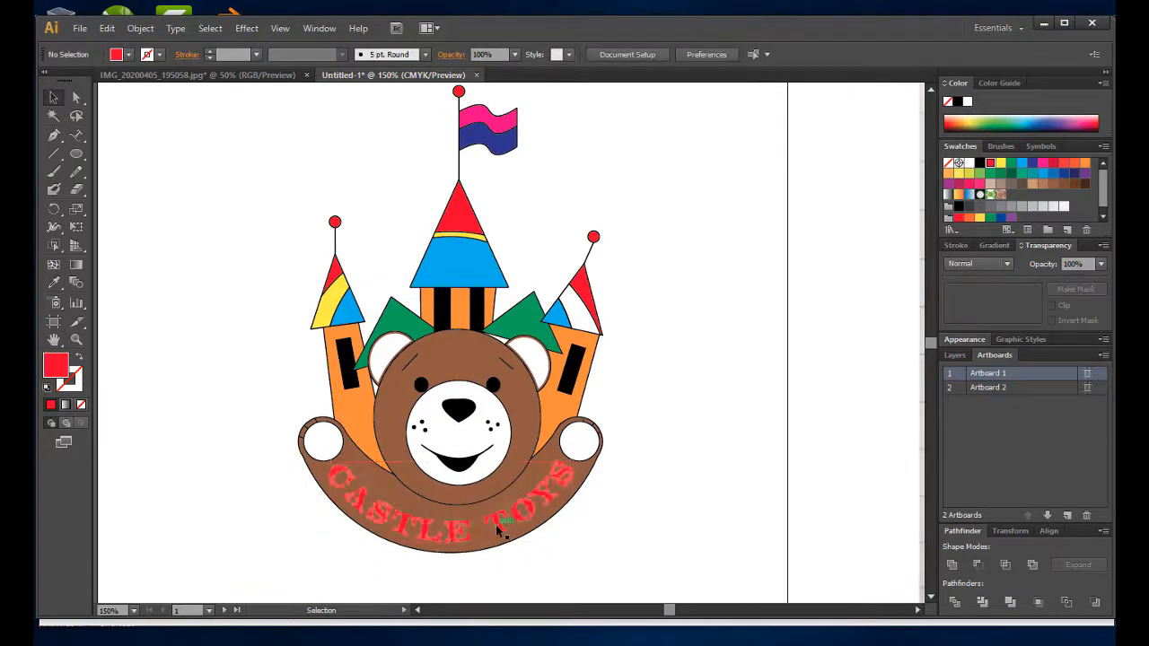
Recolour the lettering green, matching the green shape above the bear's right-hand ear.
click(544, 489)
click(524, 321)
key(v)
click(556, 532)
Compare the logo with the hand-drawn sketch beside it and inspect the bear's head up close.
scroll(557, 503, down, 1)
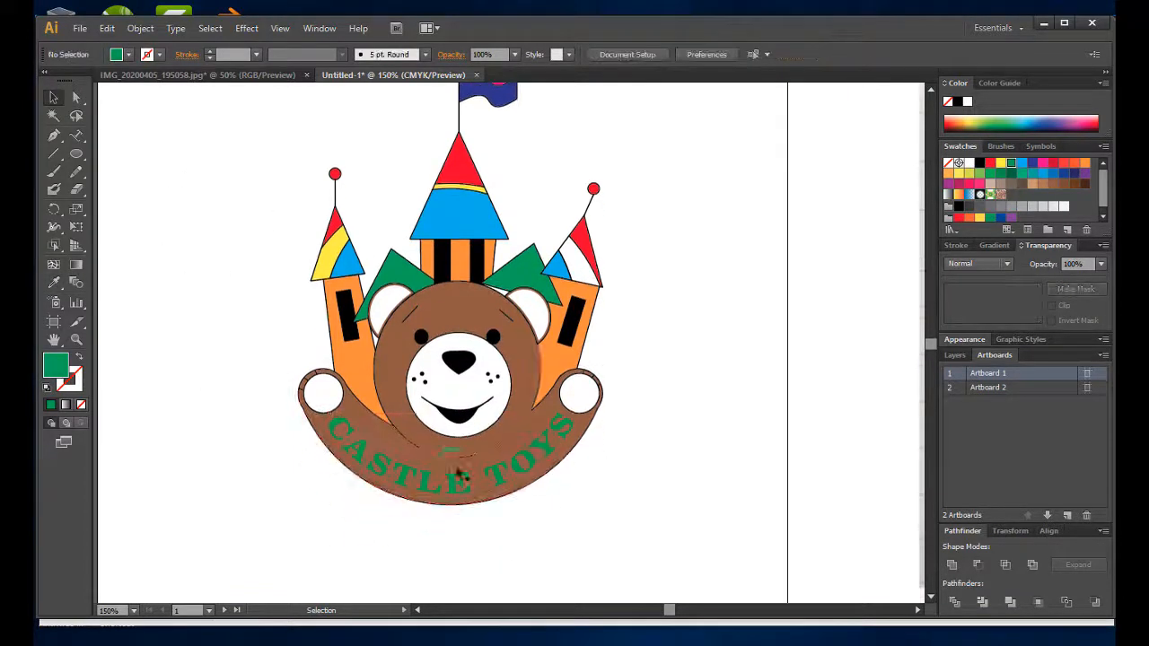
scroll(570, 447, down, 2)
scroll(655, 418, up, 1)
scroll(654, 418, down, 1)
drag(655, 419, 549, 402)
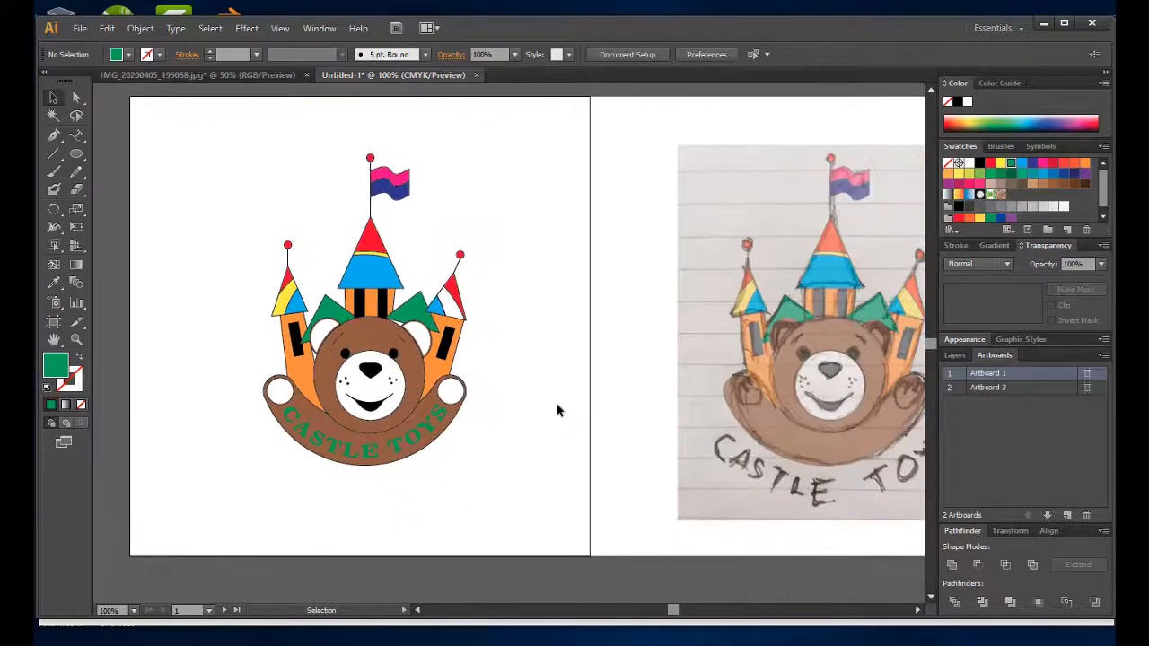
scroll(558, 411, up, 1)
scroll(319, 280, up, 1)
click(321, 298)
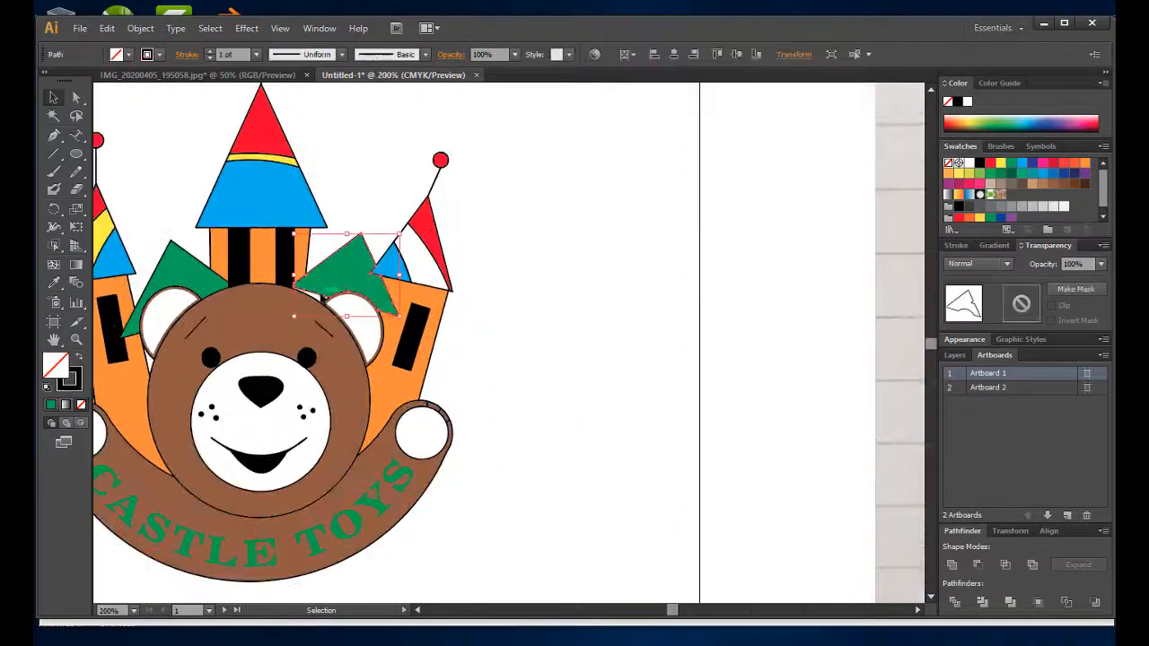
scroll(294, 328, down, 1)
scroll(262, 363, up, 3)
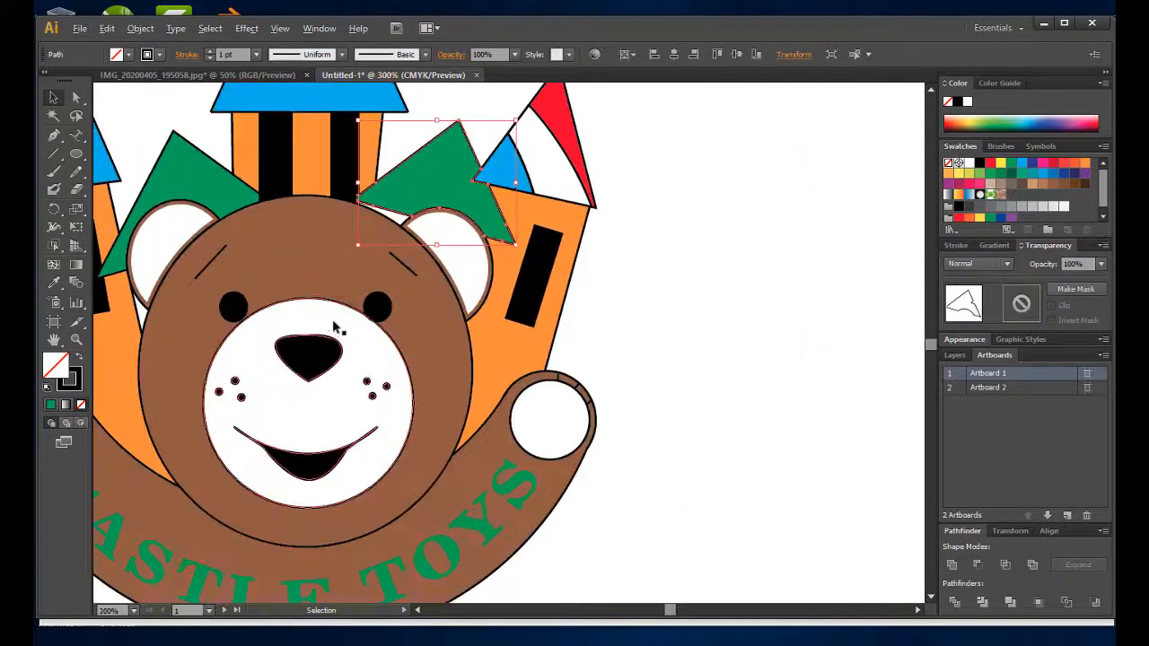
Draw a closed shading outline with the Pen tool, curving inside the head's right-hand edge and extending beyond it.
click(53, 136)
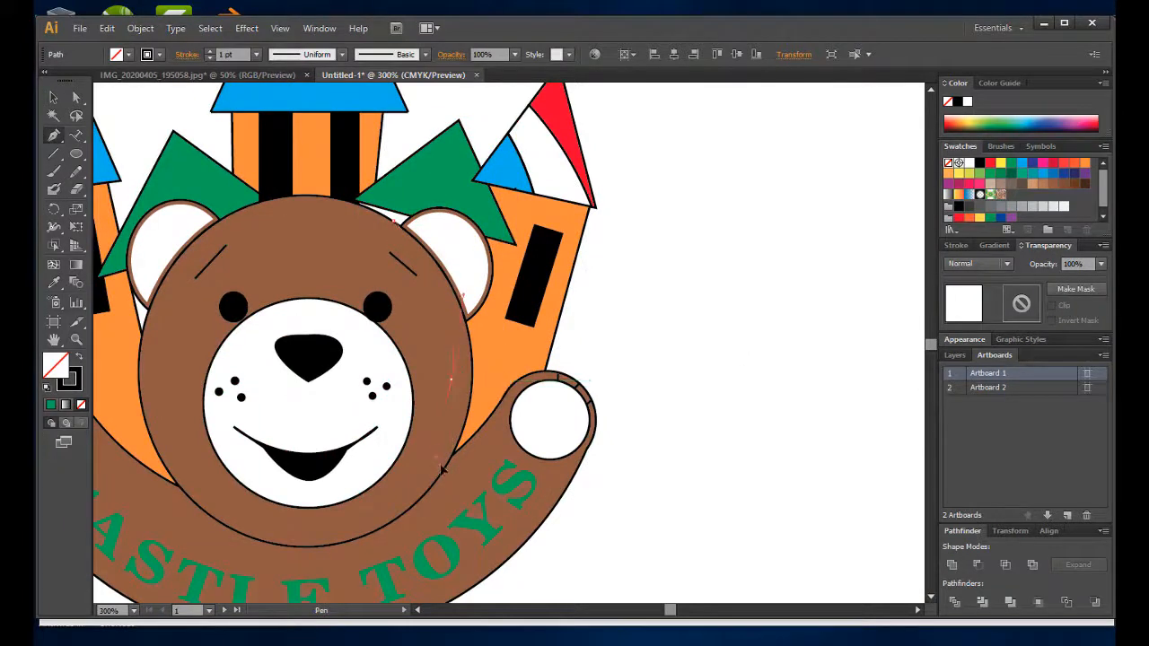
drag(440, 476, 371, 552)
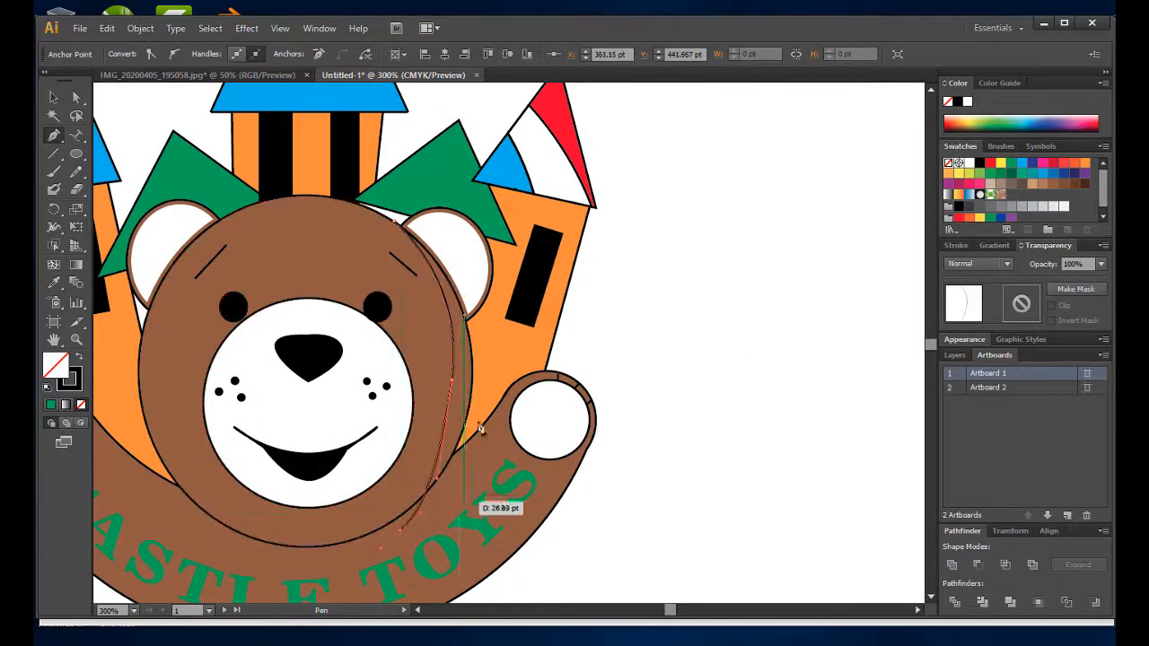
click(478, 463)
click(510, 336)
click(454, 230)
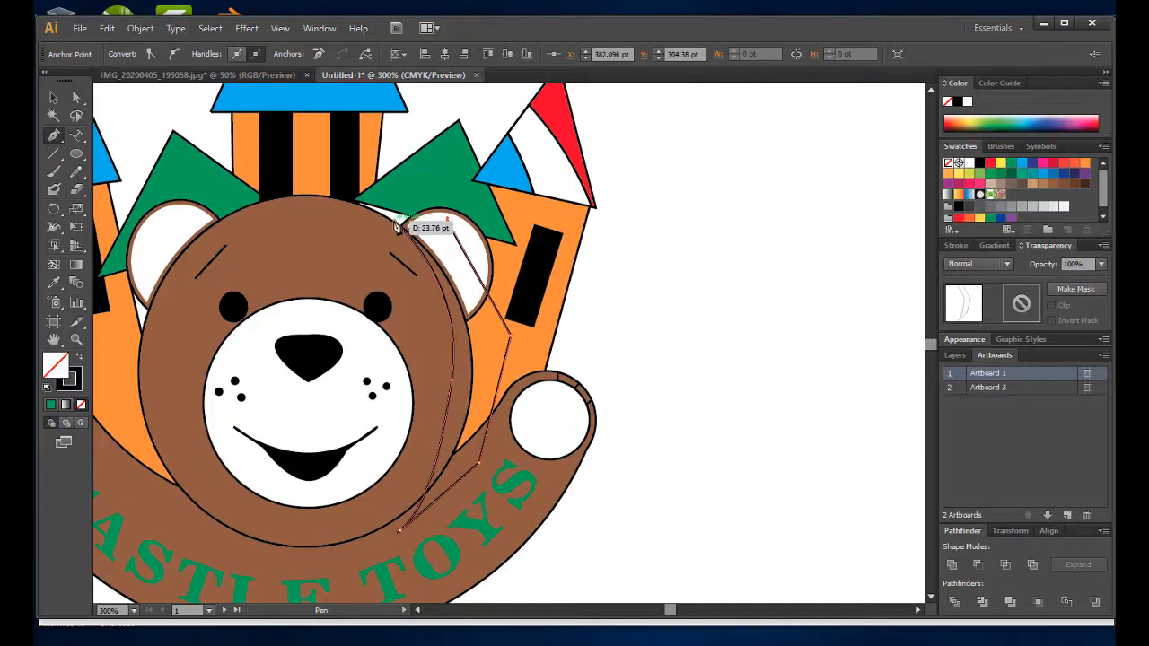
Paste a copy of the brown head shape in front of the original.
click(56, 98)
click(477, 362)
click(474, 244)
click(459, 345)
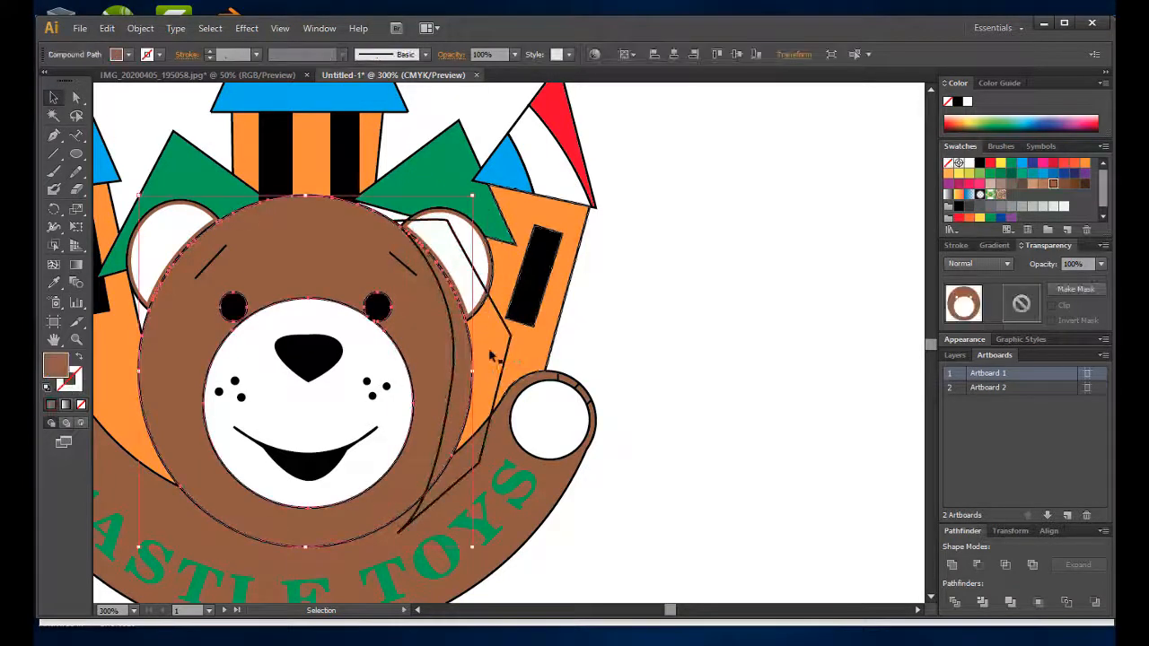
shift+click(510, 336)
click(506, 359)
click(464, 368)
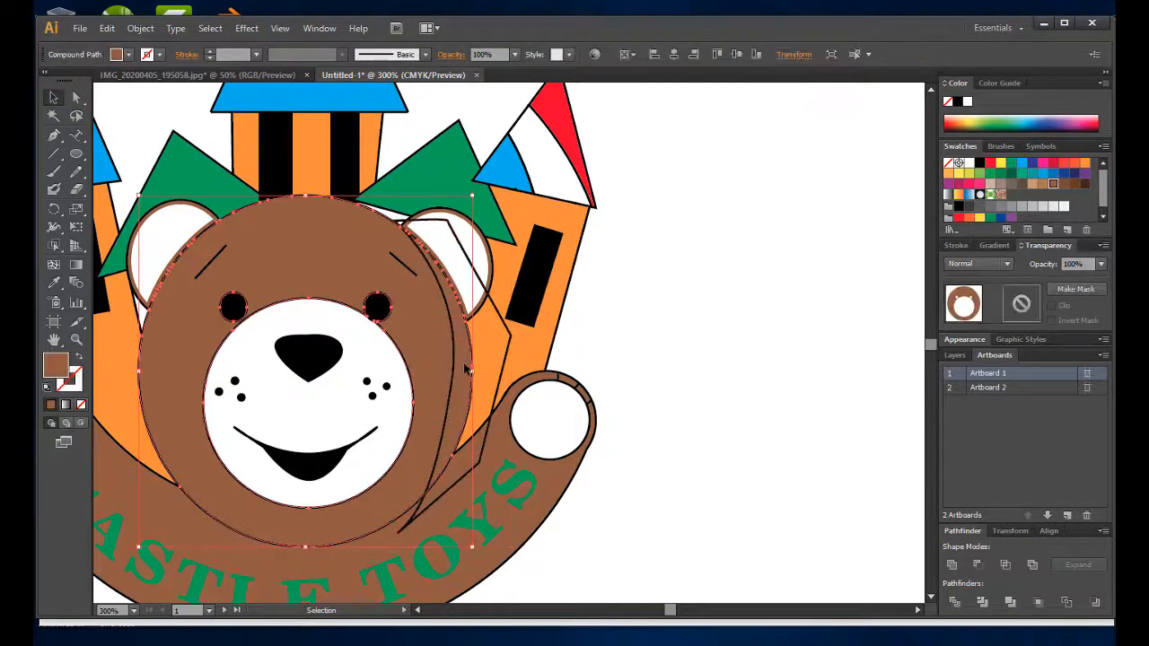
click(107, 29)
click(190, 149)
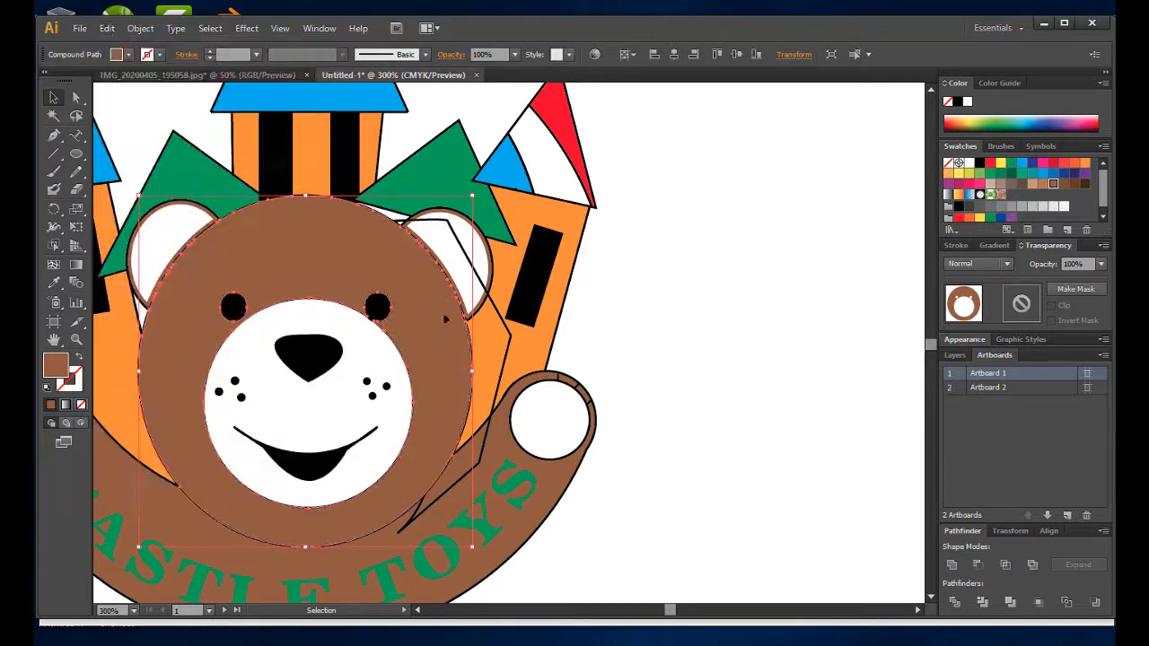
Intersect the head copy with the drawn outline and set the resulting crescent's blending mode to Overlay.
shift+click(516, 339)
click(1005, 564)
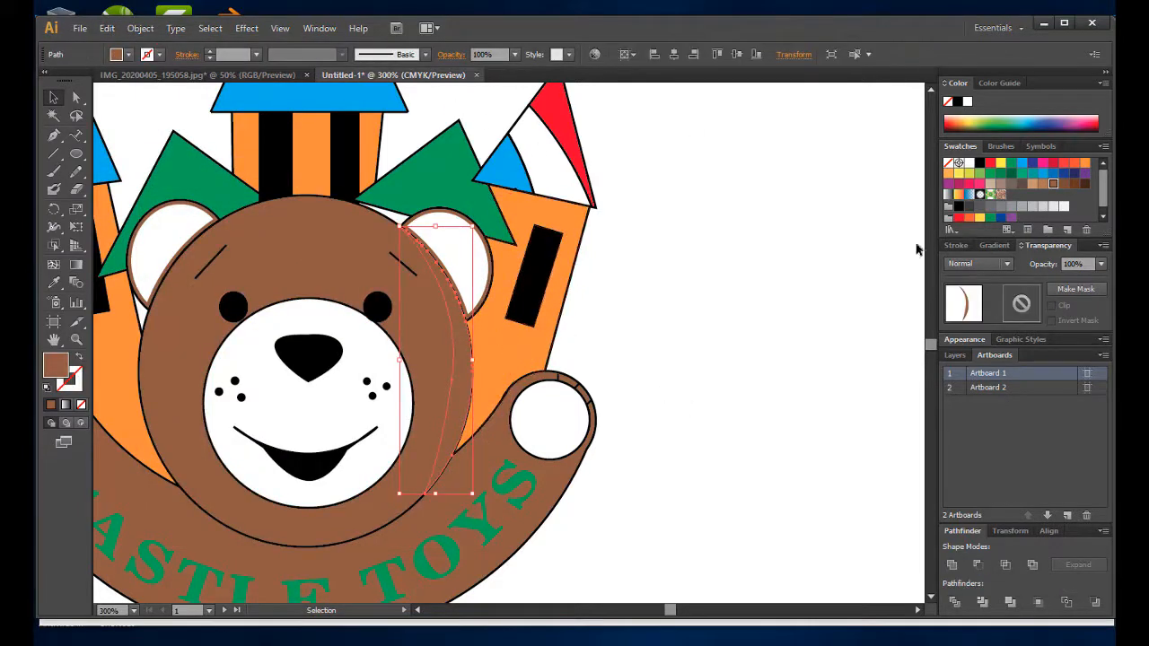
click(978, 263)
click(975, 405)
click(706, 367)
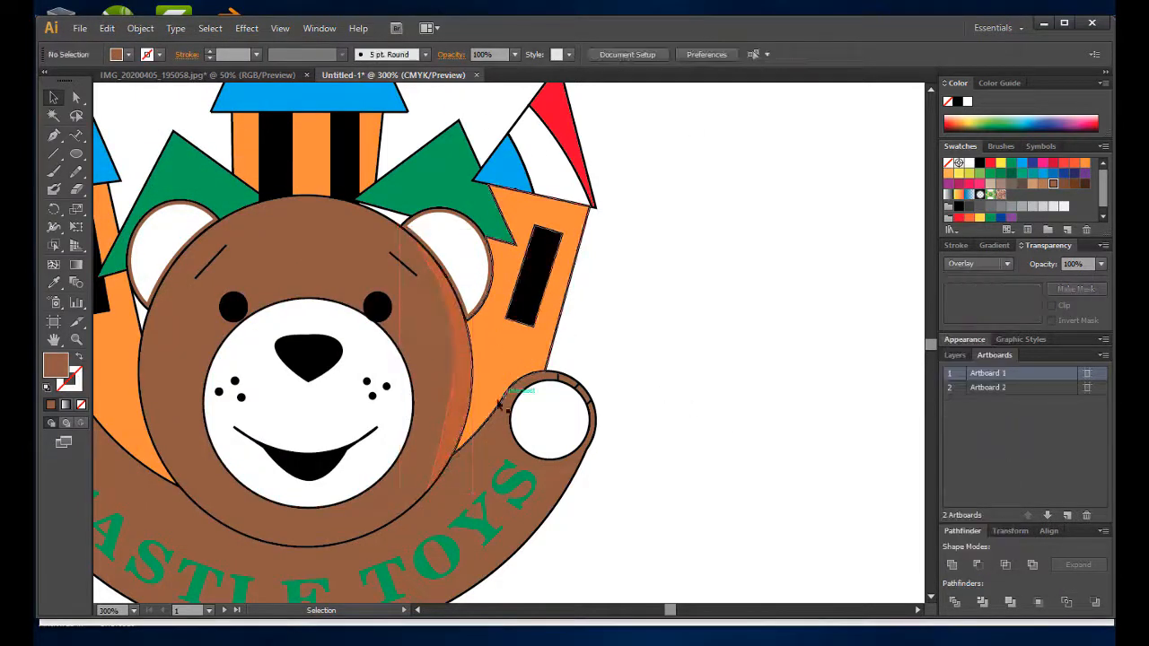
Shift the inner anchor point of the head's right-hand shading crescent outward to make the crescent narrower.
scroll(499, 405, up, 1)
scroll(505, 410, down, 1)
click(486, 405)
scroll(486, 405, up, 2)
key(a)
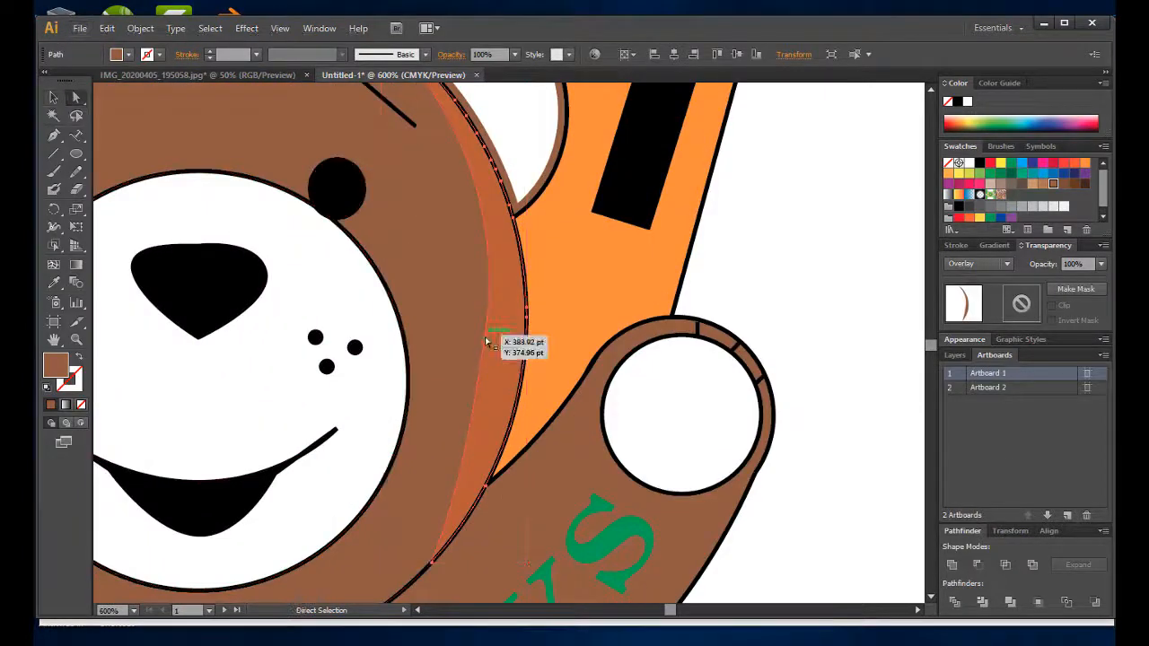
drag(484, 338, 495, 367)
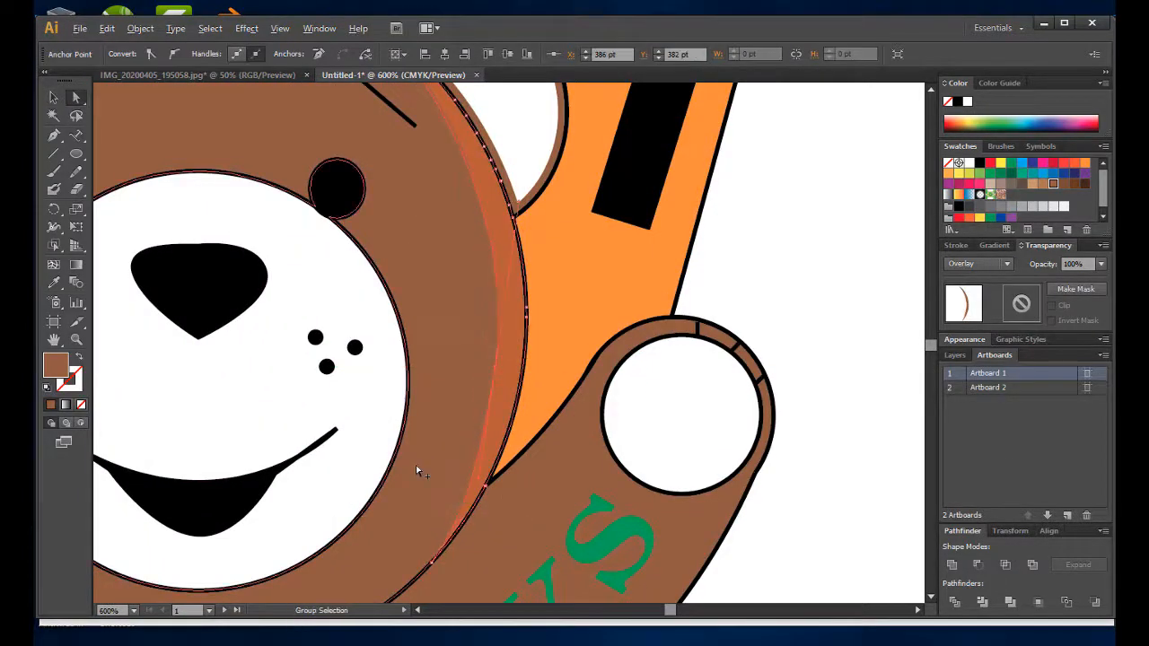
scroll(613, 427, down, 3)
scroll(521, 368, up, 1)
click(826, 376)
scroll(700, 375, down, 1)
scroll(523, 386, up, 1)
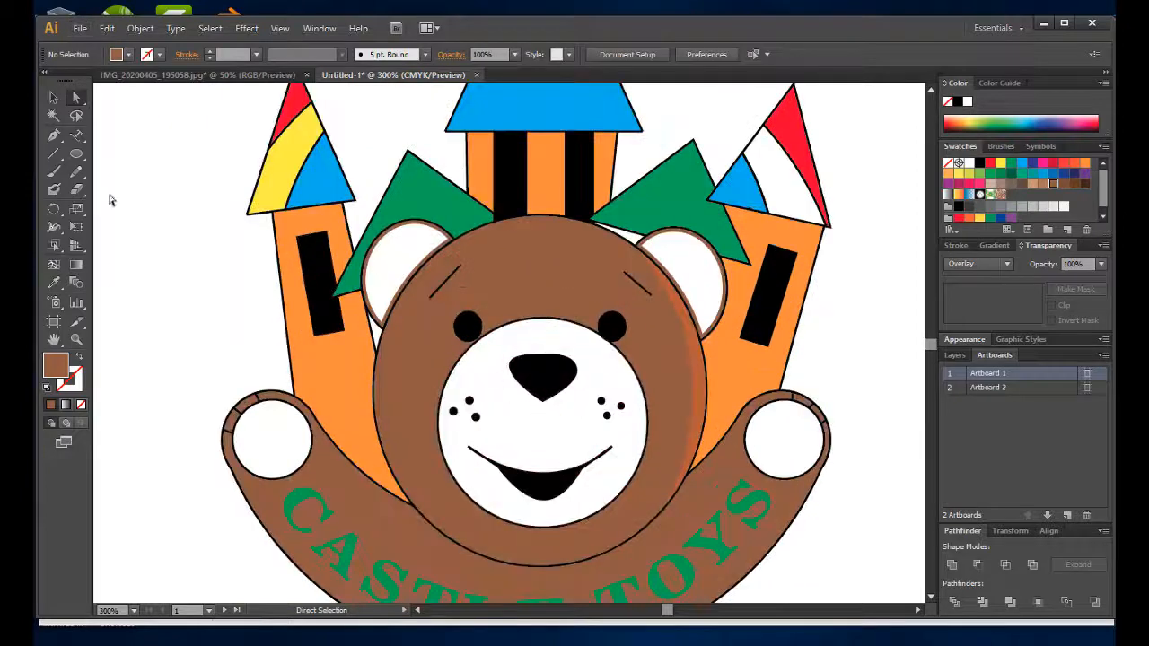
Draw a closed shading outline with the Pen tool, curving inside the head's left-hand edge and extending beyond it.
drag(396, 372, 394, 450)
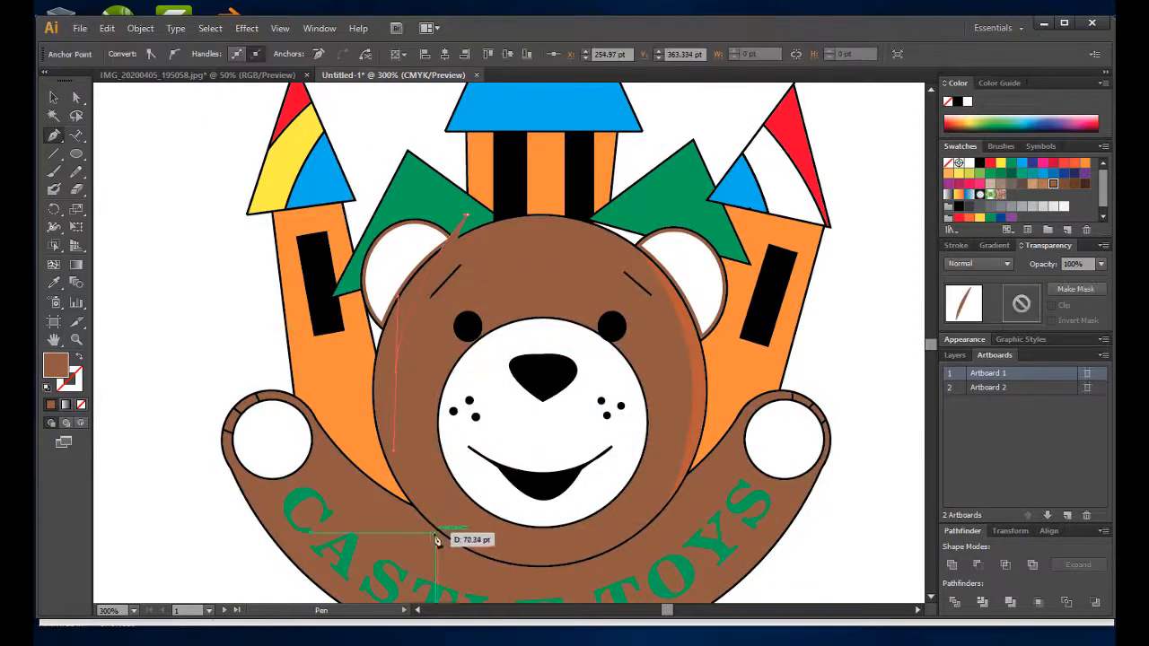
drag(450, 589, 451, 590)
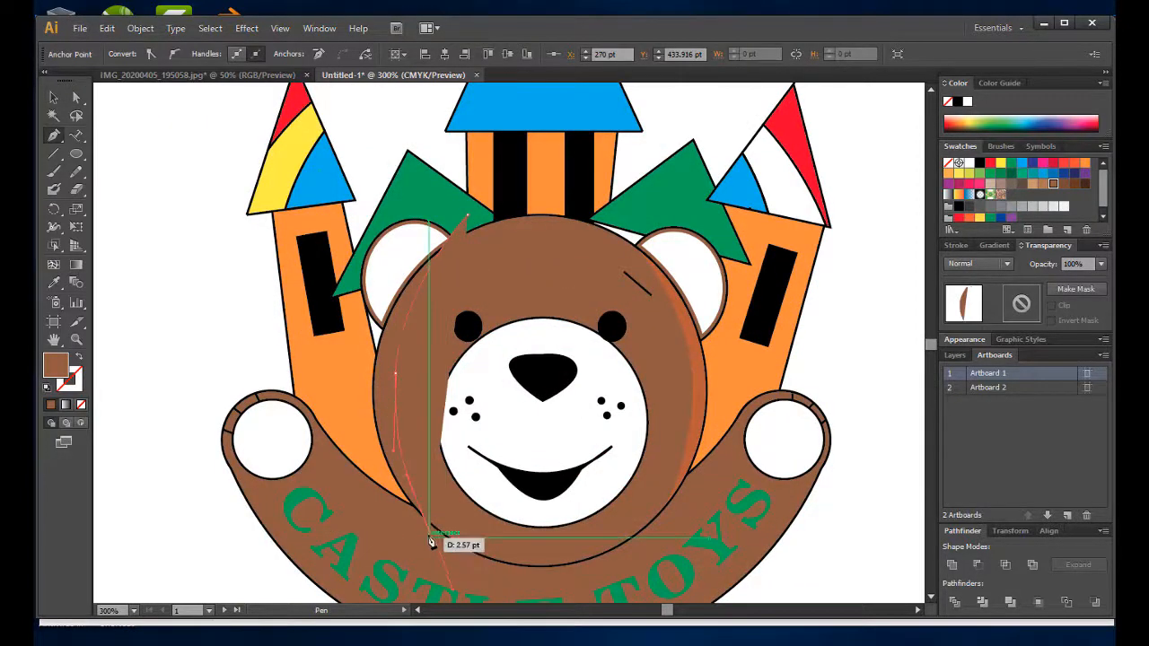
click(430, 533)
click(320, 372)
click(373, 231)
click(467, 216)
key(v)
Paste a copy of the brown head shape in place and intersect it with the left-hand outline.
click(107, 28)
click(193, 167)
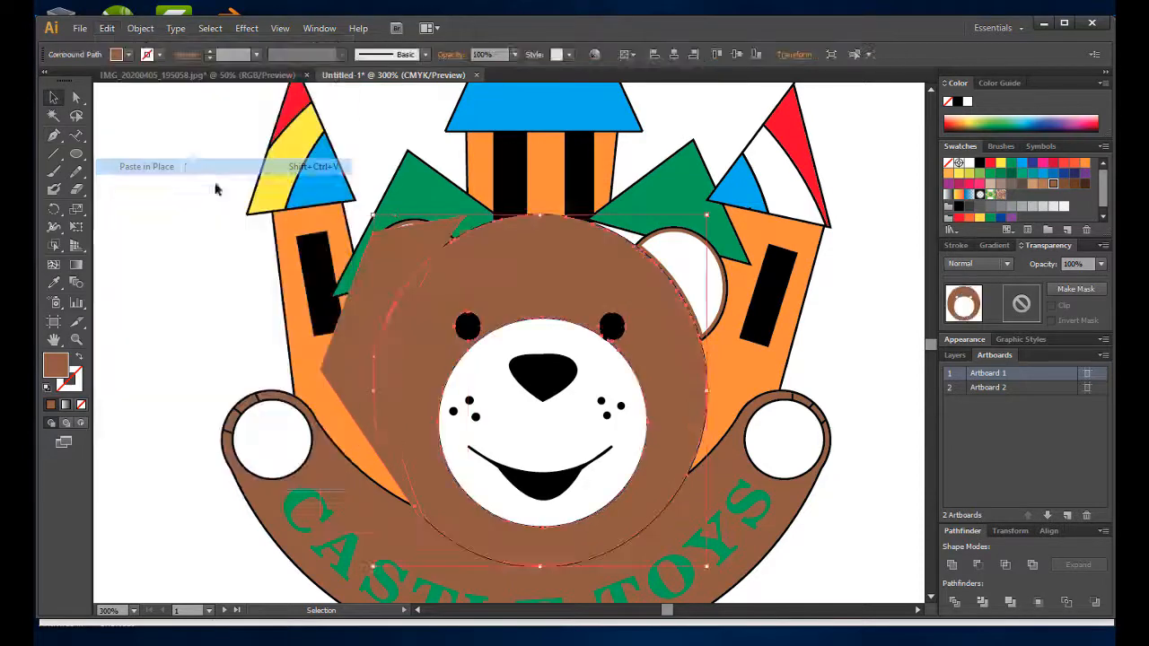
shift+click(377, 256)
click(1006, 565)
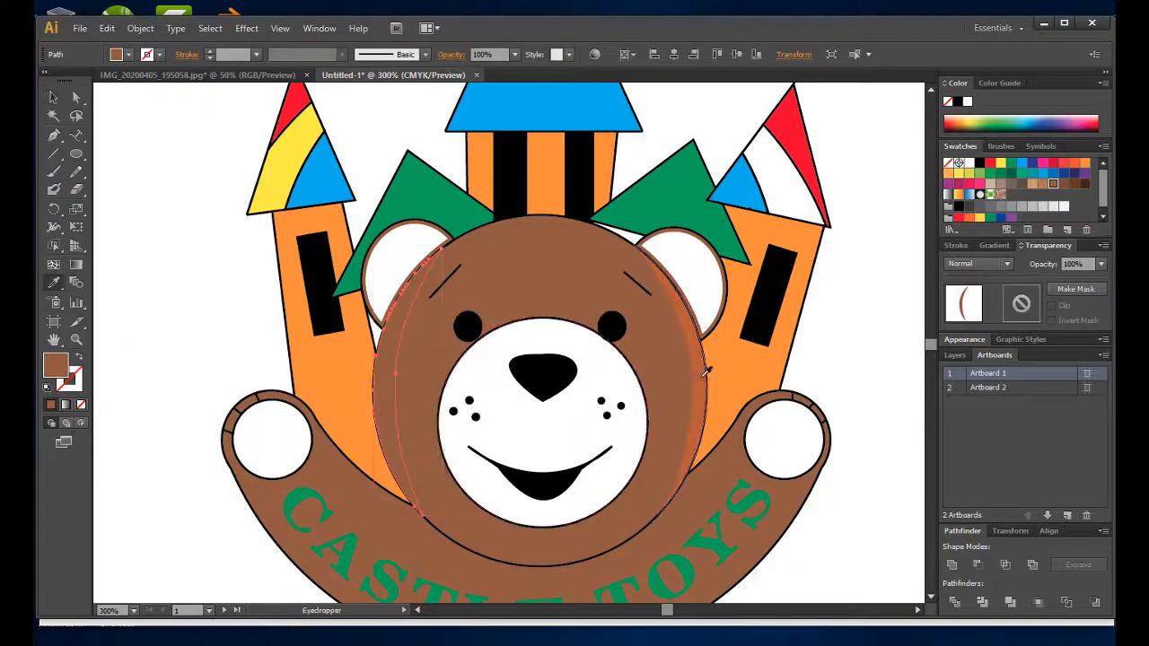
Match the left-hand crescent's appearance to the Overlay crescent on the head's other side with the Eyedropper.
click(706, 372)
key(v)
click(843, 480)
scroll(863, 400, down, 1)
drag(901, 443, 654, 340)
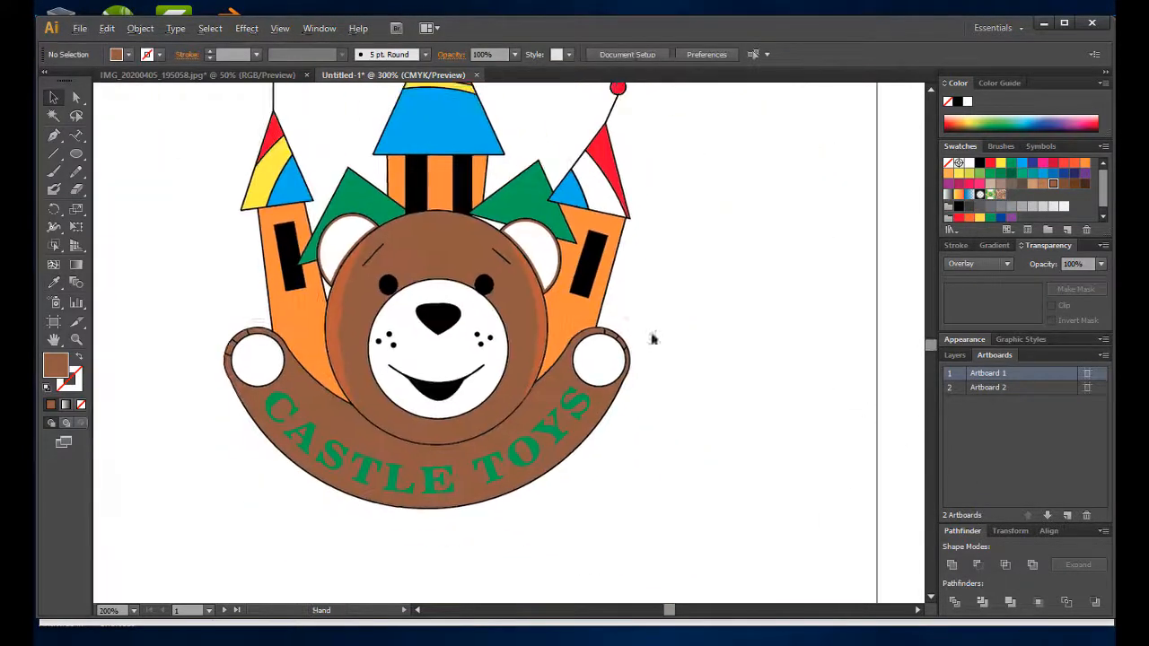
Delete the shading crescents from both sides of the bear's head.
scroll(588, 388, up, 1)
scroll(526, 362, down, 1)
click(525, 328)
key(Delete)
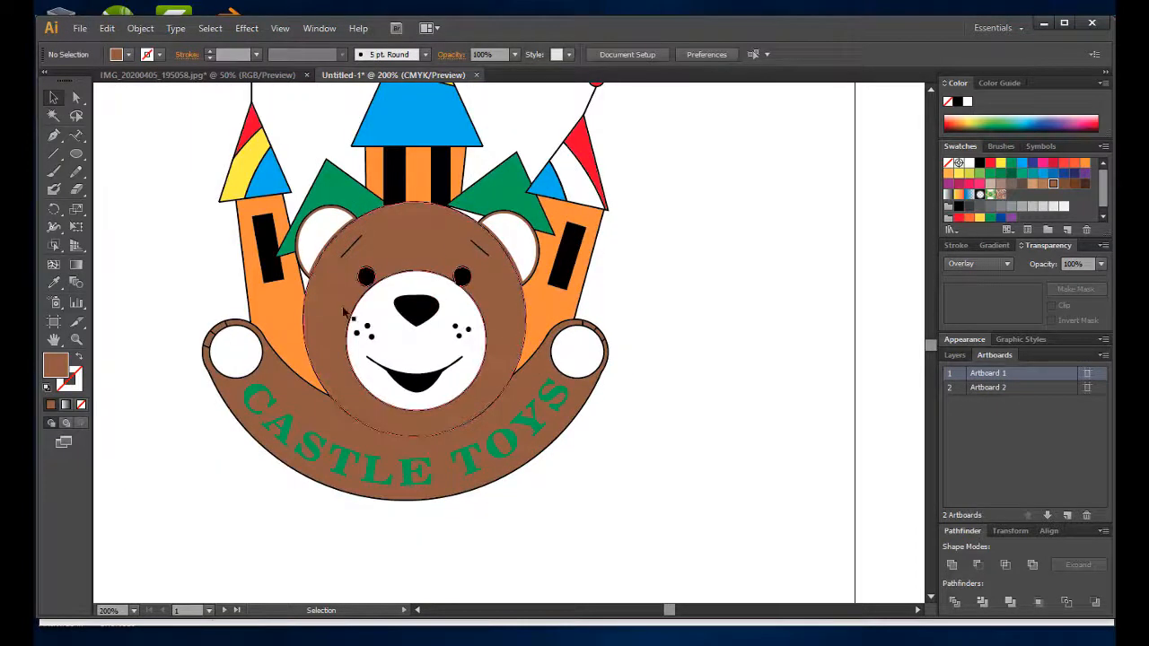
Apply a tapered variable width profile to the bear's two eyebrow strokes.
scroll(361, 245, up, 4)
click(337, 244)
click(342, 53)
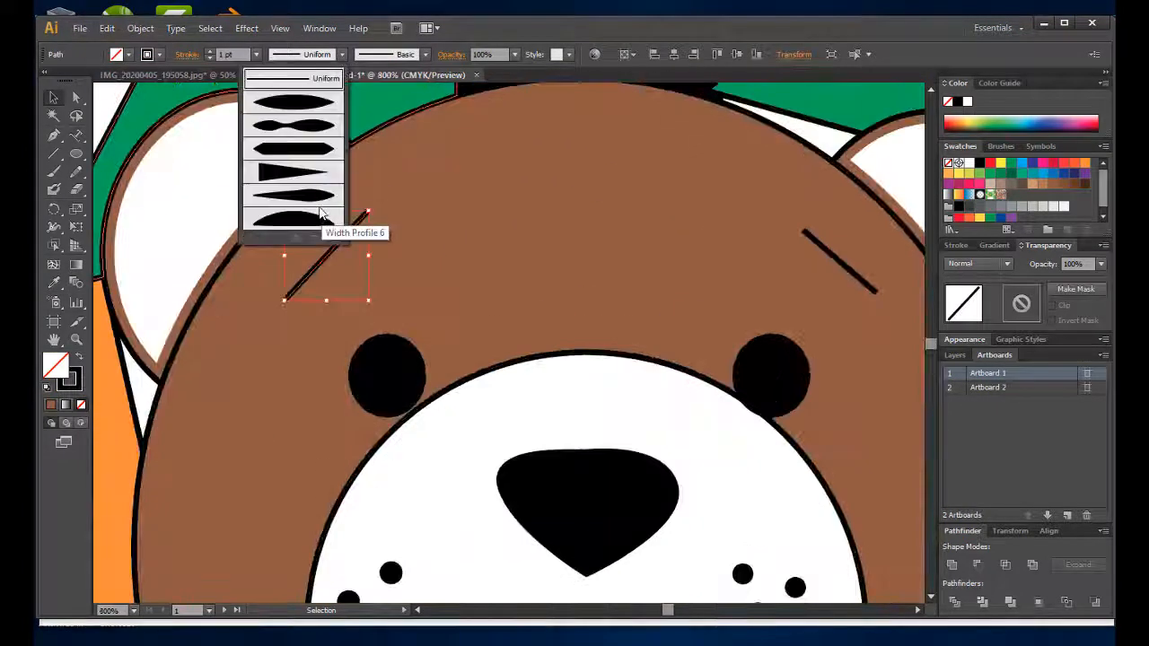
click(320, 214)
click(839, 260)
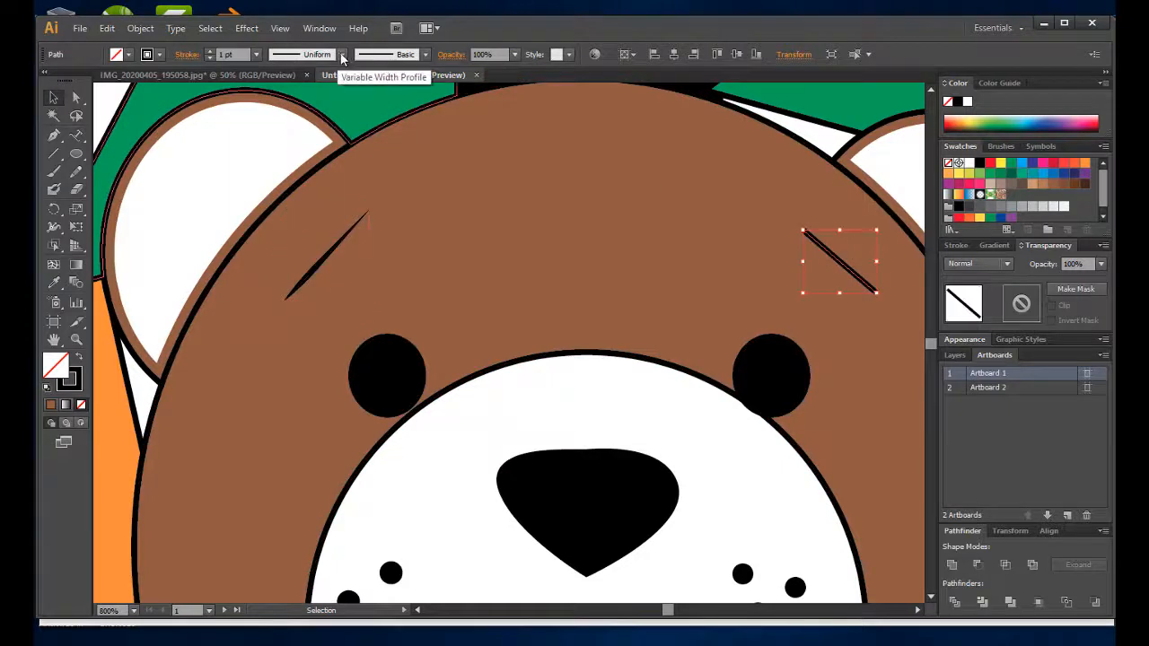
Thicken the outer lower part of the bear's left-hand eyebrow with the Width tool.
click(314, 270)
key(shift+w)
scroll(308, 292, up, 2)
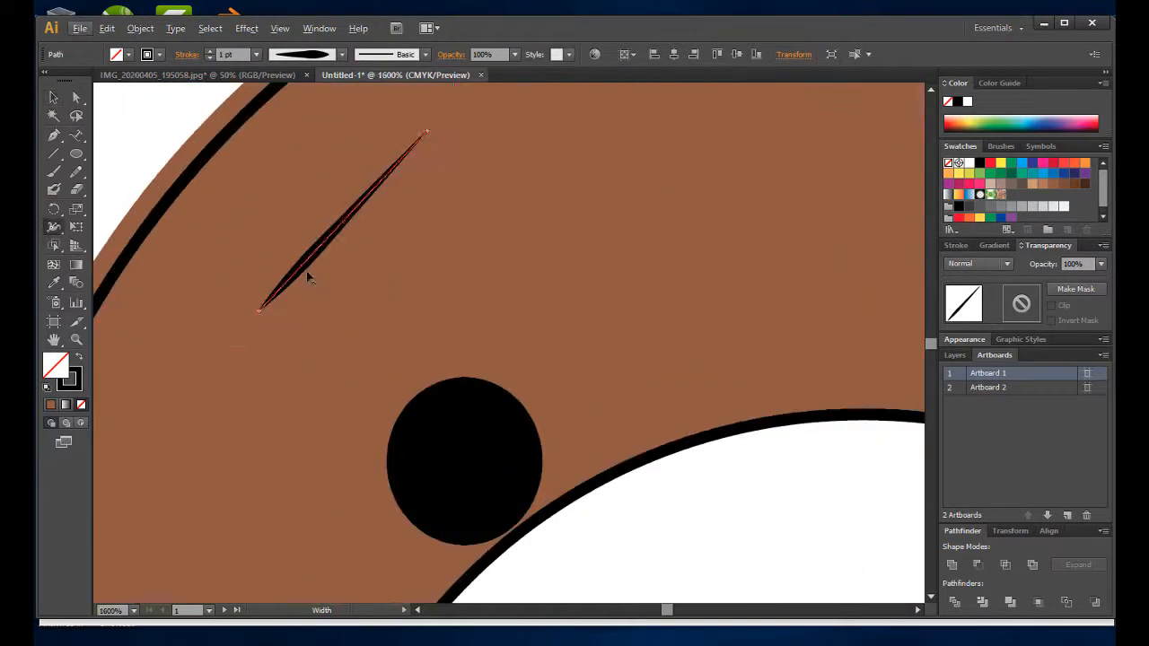
drag(303, 268, 318, 282)
mouse_move(345, 224)
mouse_down()
mouse_move(346, 260)
mouse_move(348, 248)
mouse_up()
scroll(384, 178, down, 2)
scroll(350, 249, up, 2)
scroll(359, 244, down, 2)
Adjust the stroke of the bear's right-hand eyebrow with the Width tool, keeping its outer part thicker.
drag(662, 228, 380, 245)
scroll(686, 261, up, 2)
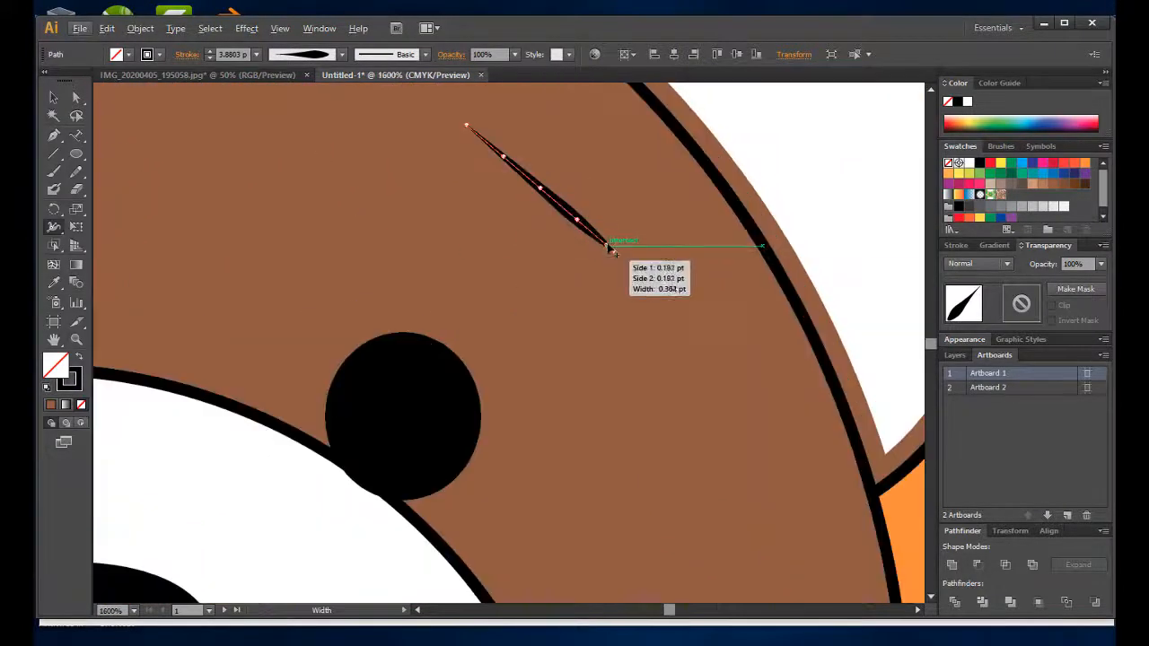
mouse_move(577, 219)
mouse_down()
mouse_move(588, 206)
mouse_move(549, 178)
mouse_up()
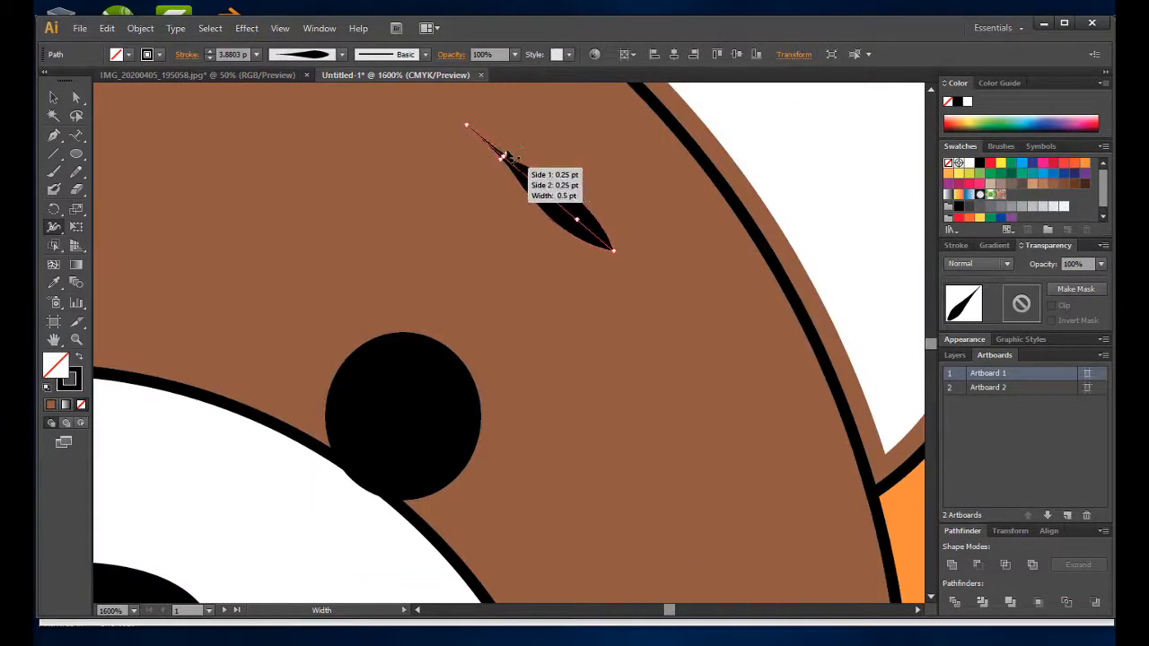
scroll(616, 308, down, 2)
scroll(616, 308, up, 2)
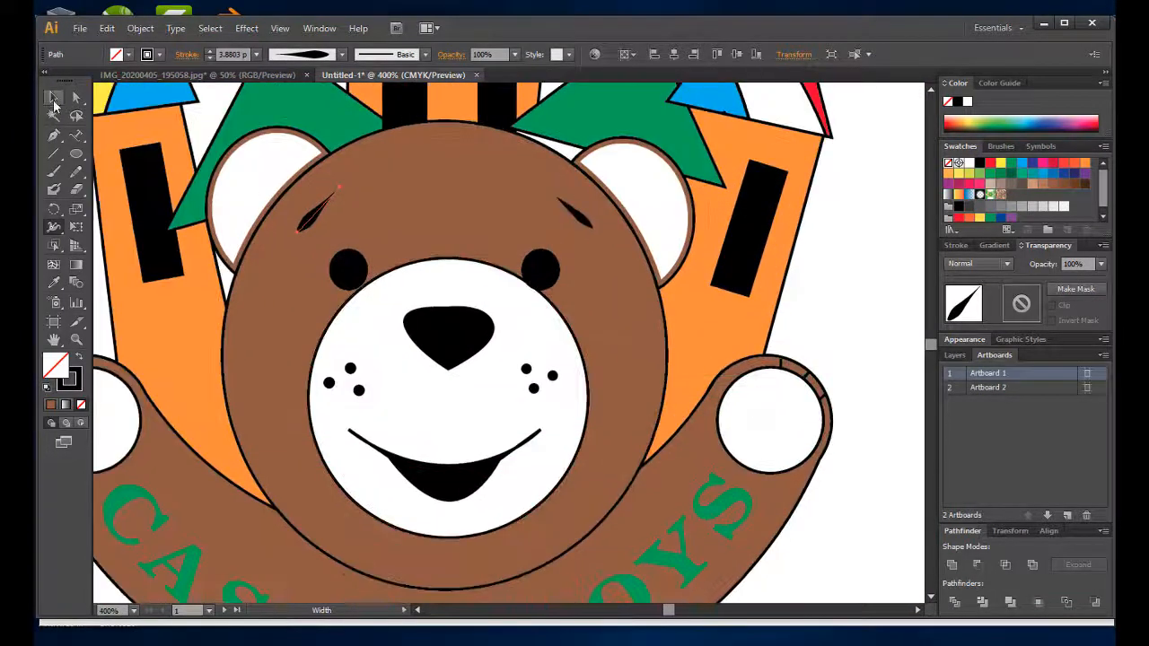
Apply a tapered variable width profile to the outline of the white muzzle.
click(54, 98)
click(458, 260)
click(341, 55)
click(324, 114)
click(808, 318)
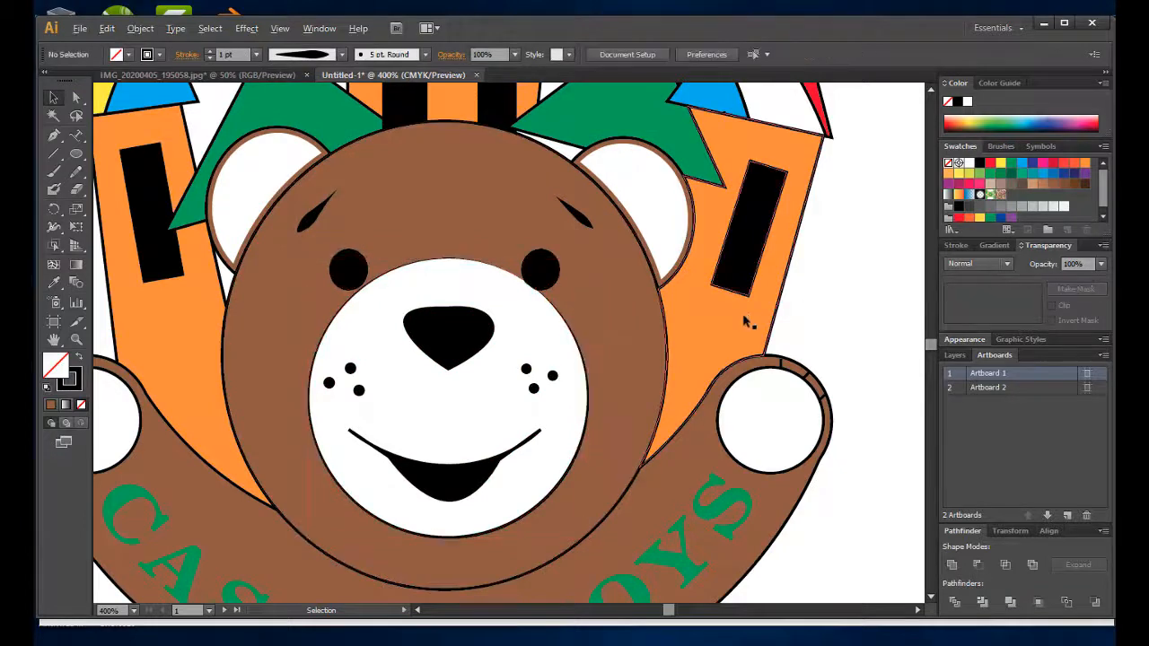
Give the line segments at both ends of the bear's smile round stroke caps.
scroll(744, 323, down, 2)
click(546, 418)
scroll(545, 418, up, 3)
drag(512, 411, 544, 393)
scroll(539, 395, up, 2)
scroll(539, 395, down, 2)
click(186, 55)
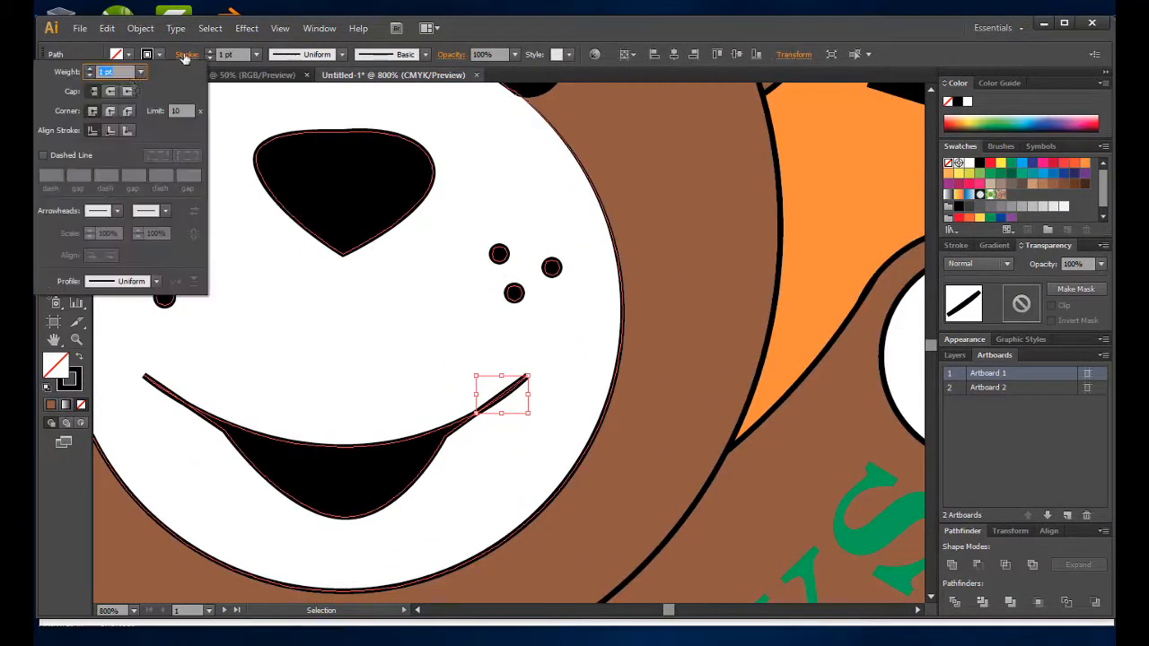
click(159, 400)
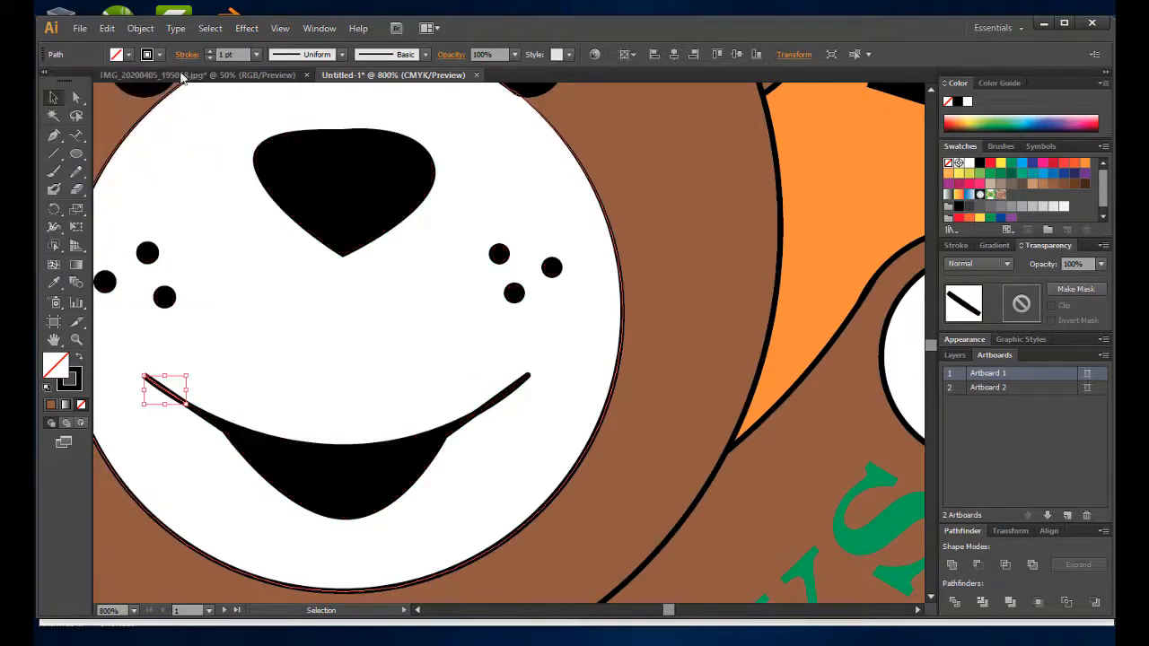
click(186, 55)
scroll(631, 382, down, 7)
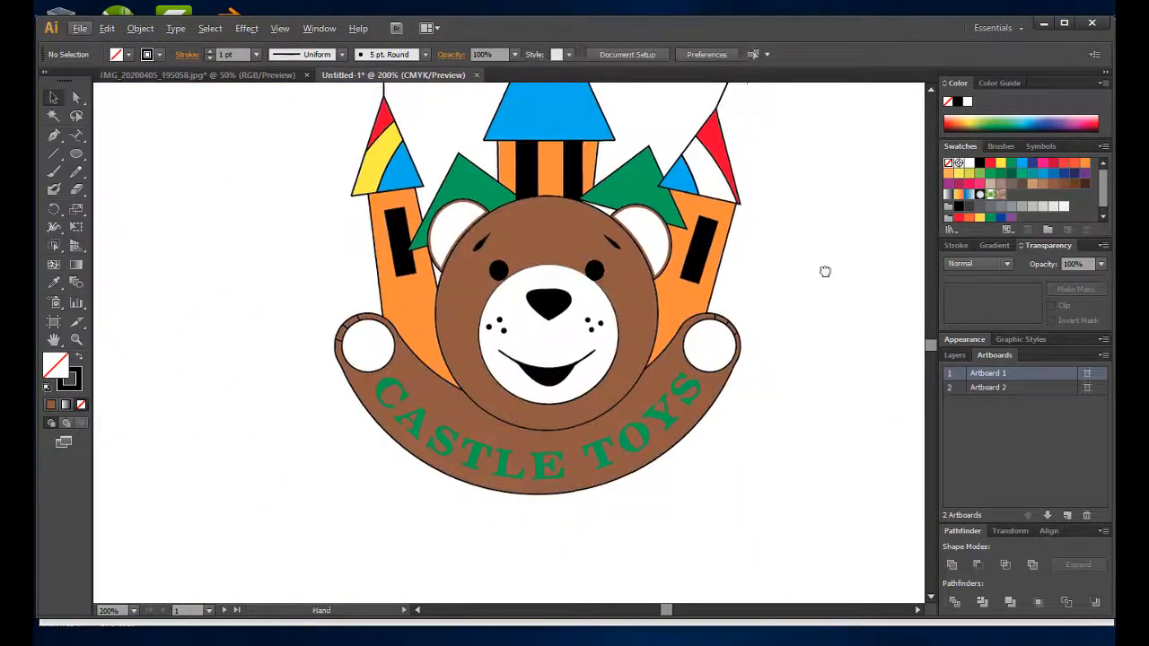
click(783, 275)
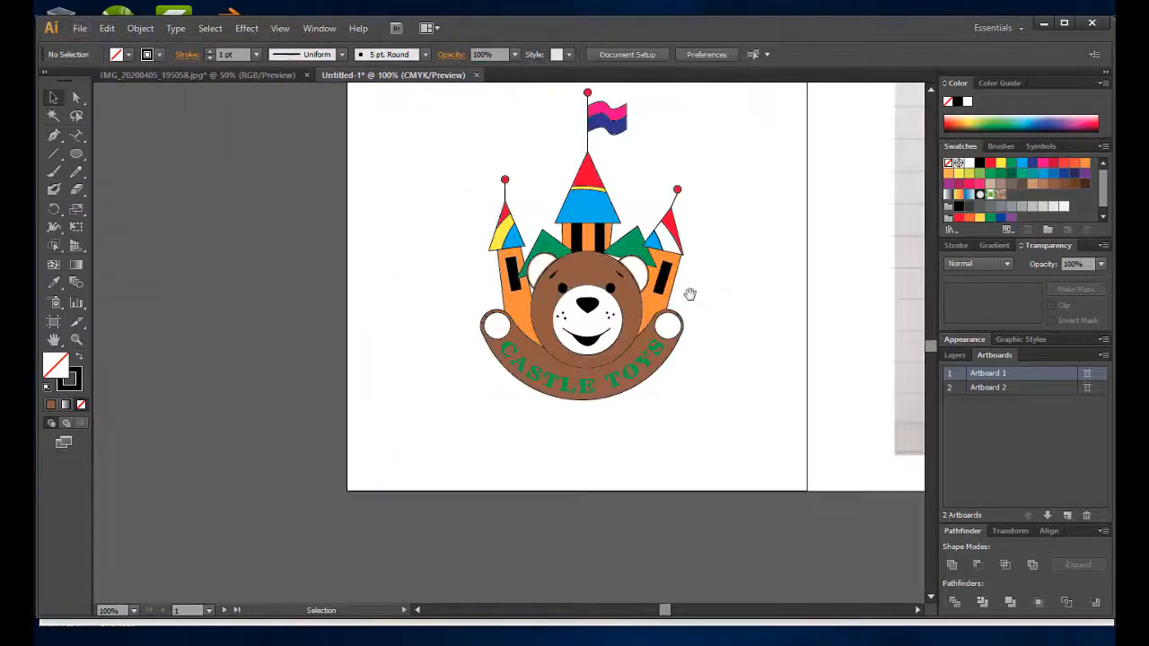
scroll(673, 274, up, 5)
key(p)
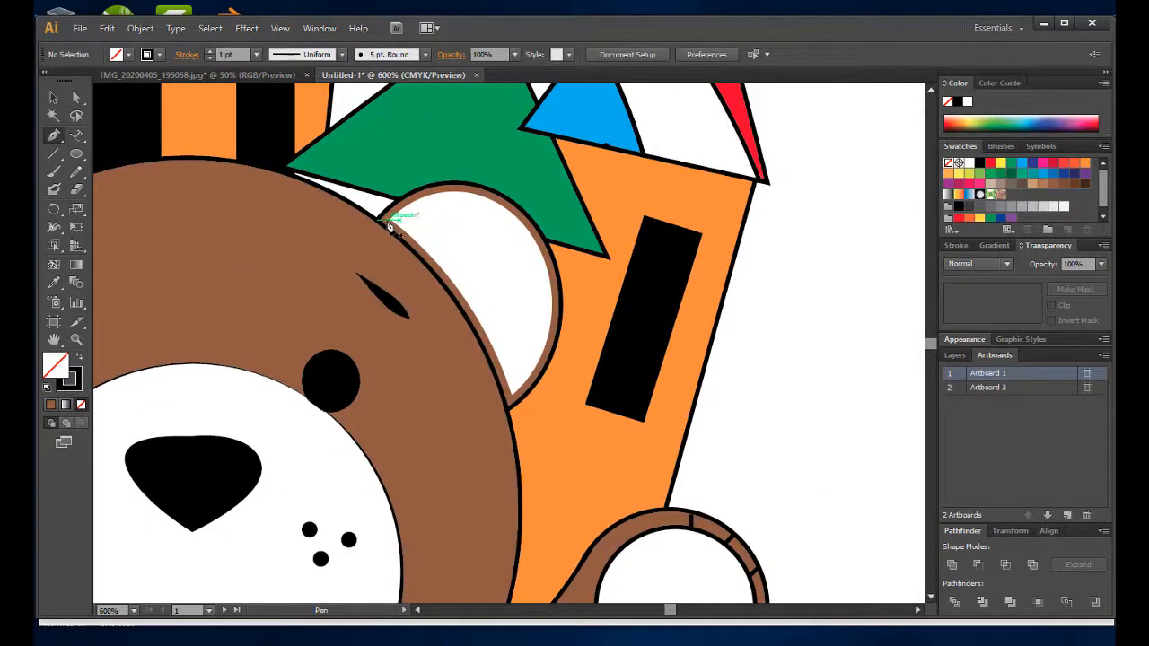
click(390, 221)
click(53, 97)
key(Delete)
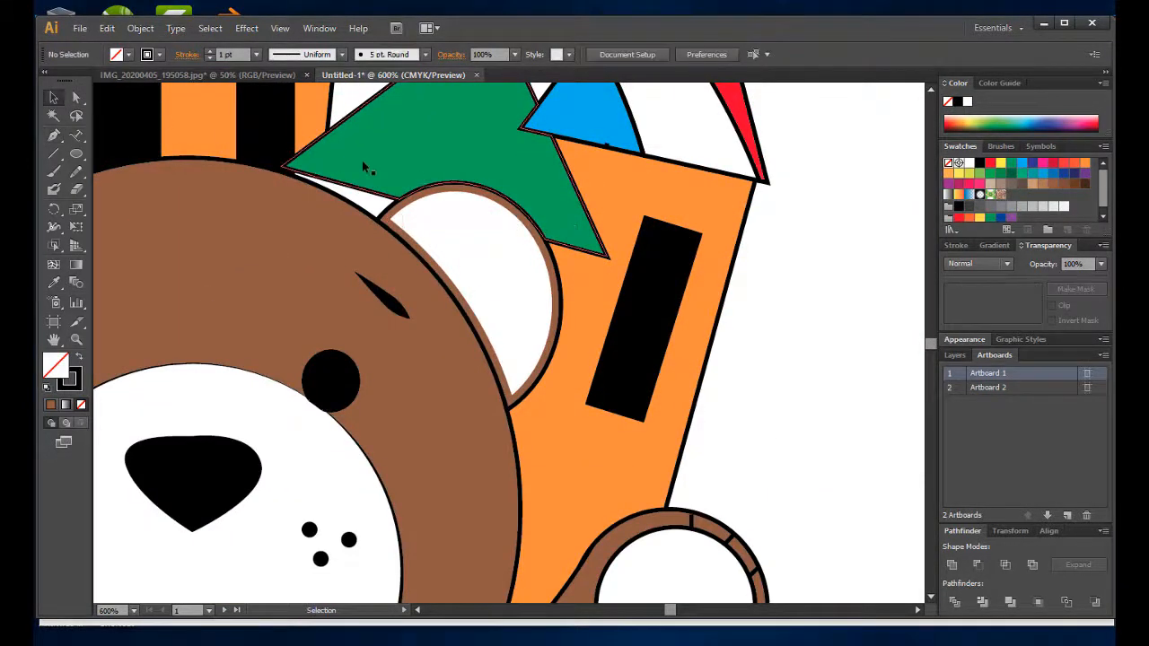
Duplicate the white inner shape of the right-hand ear and offset the copy slightly down towards the head.
click(492, 240)
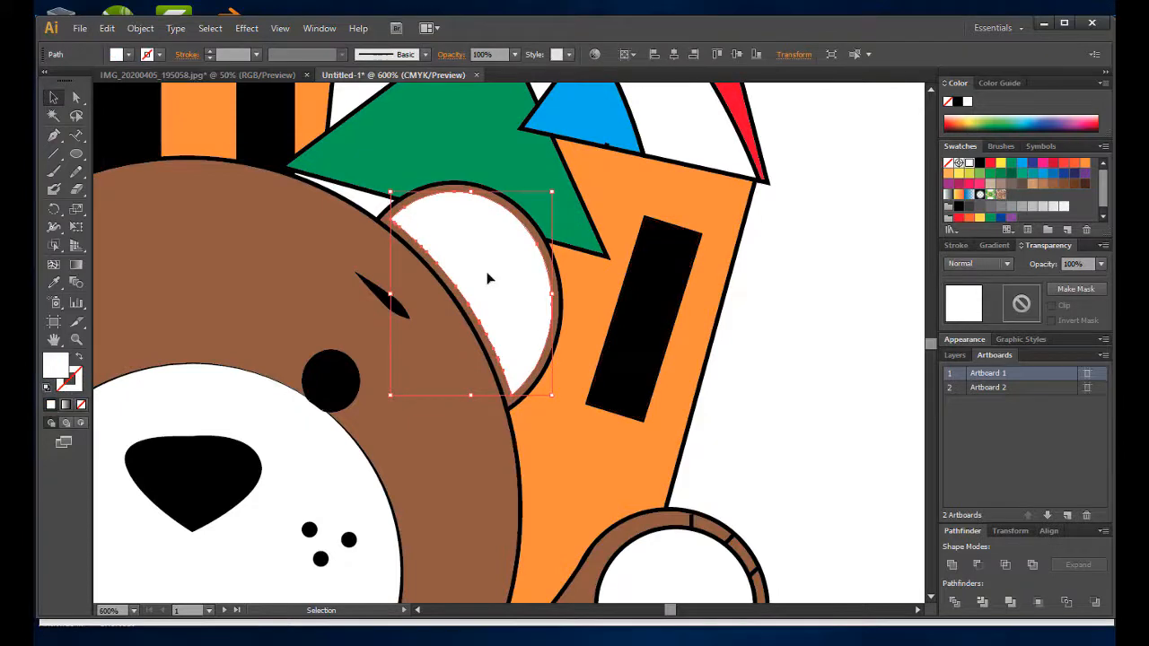
click(107, 28)
click(146, 103)
click(107, 28)
click(148, 149)
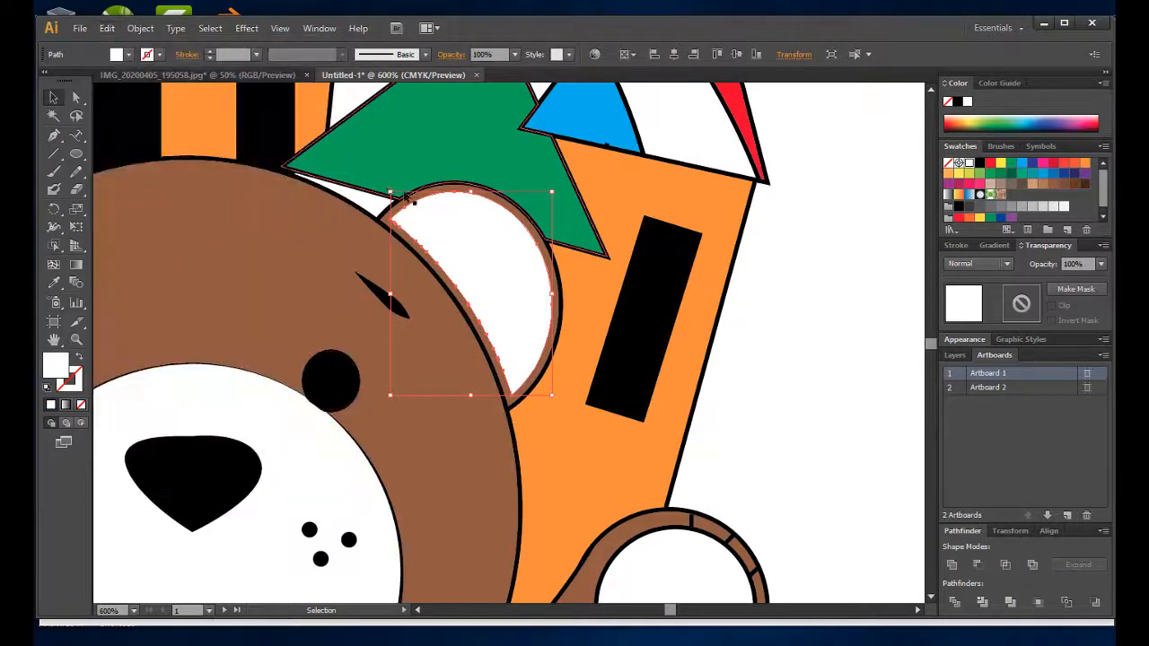
drag(502, 232, 492, 248)
click(812, 200)
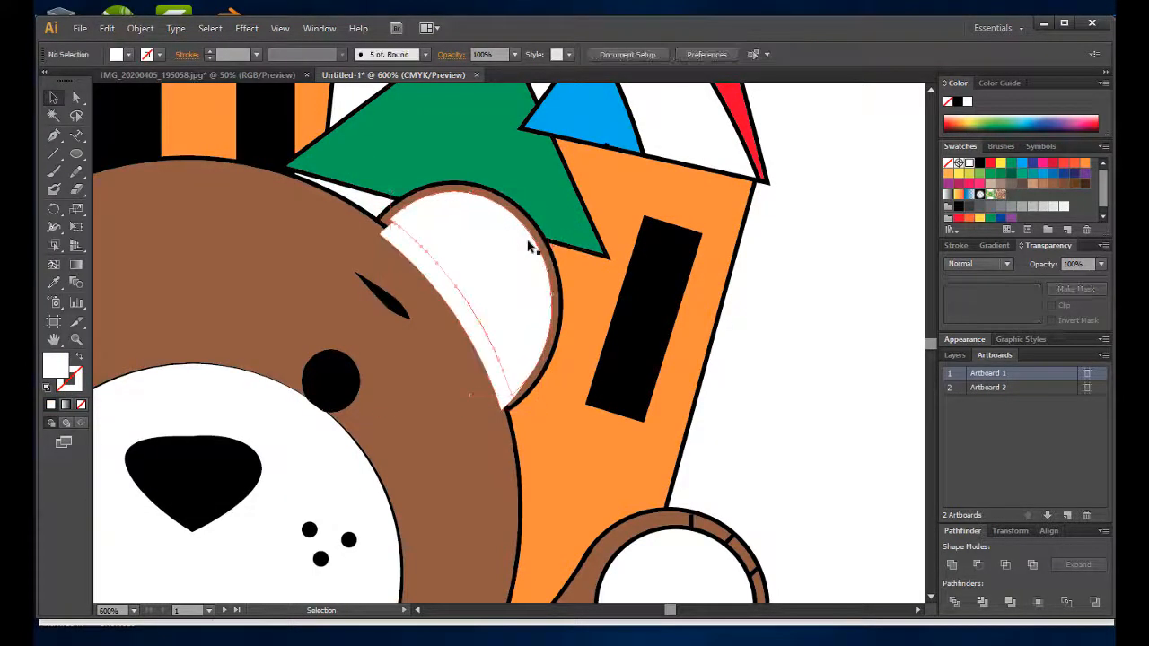
Paste another copy of the white inner ear in place and select it together with the offset copy.
click(529, 249)
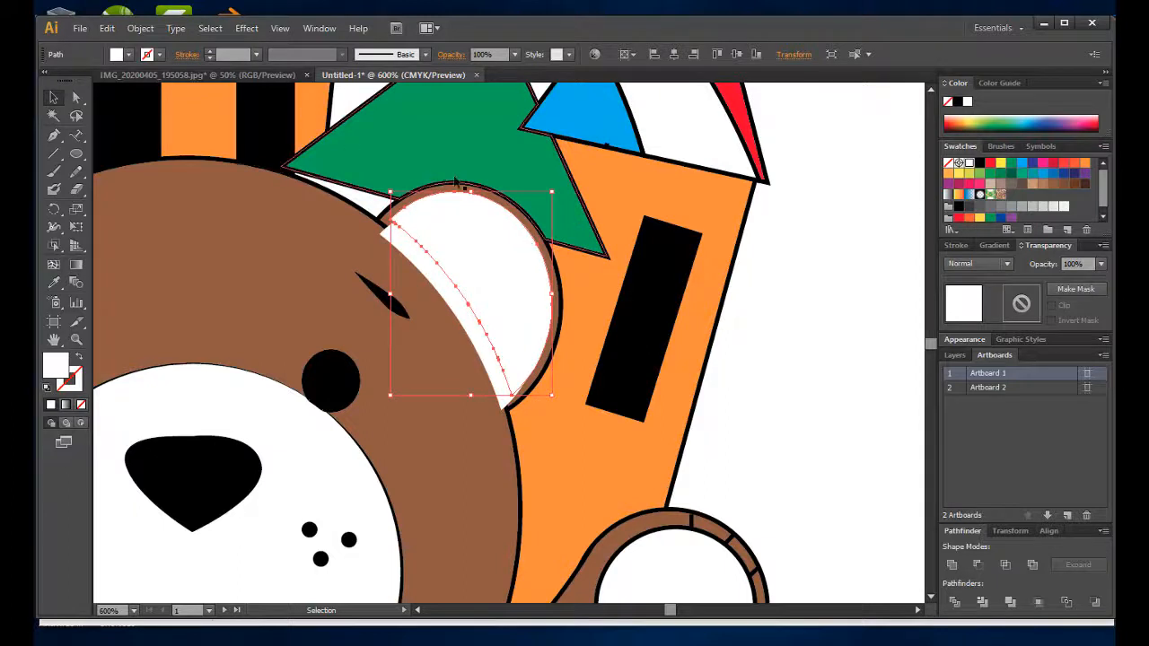
click(140, 28)
mouse_move(107, 28)
click(404, 289)
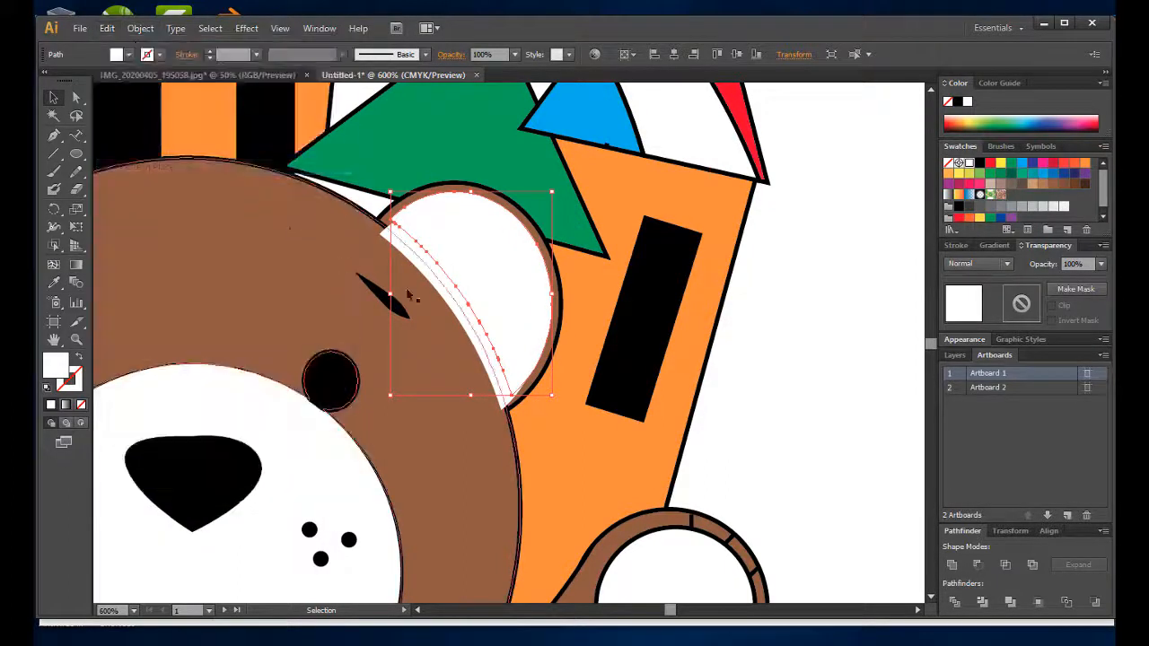
shift+click(446, 289)
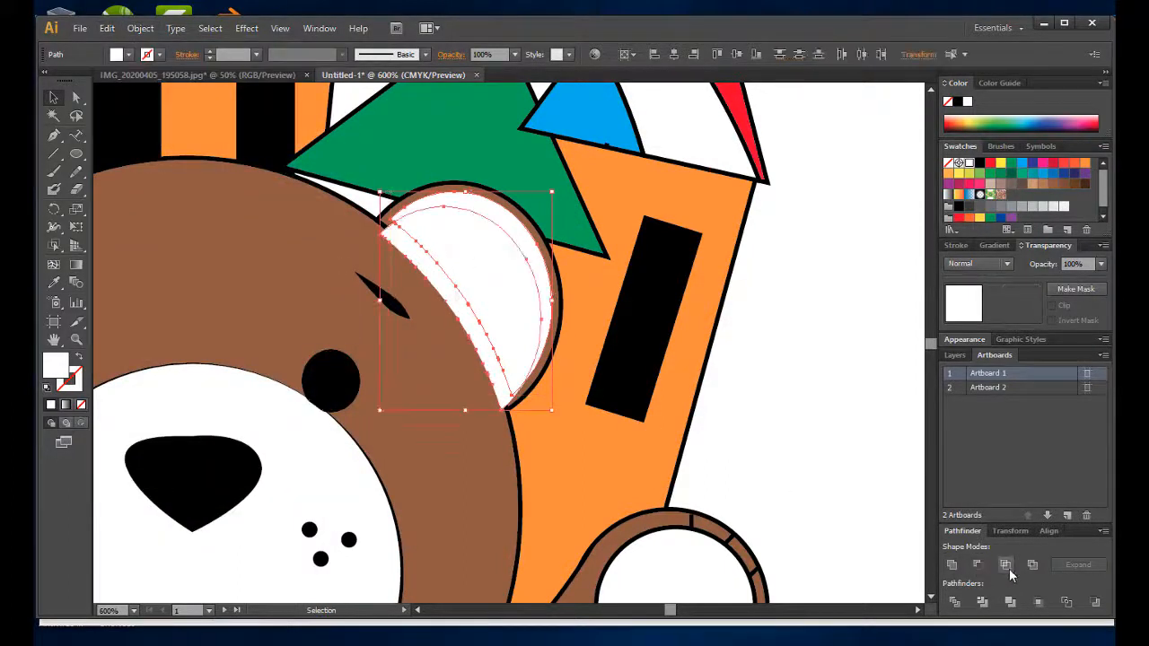
Bring the offset ear copy to the front and subtract it from the in-place copy to leave a crescent.
right_click(465, 315)
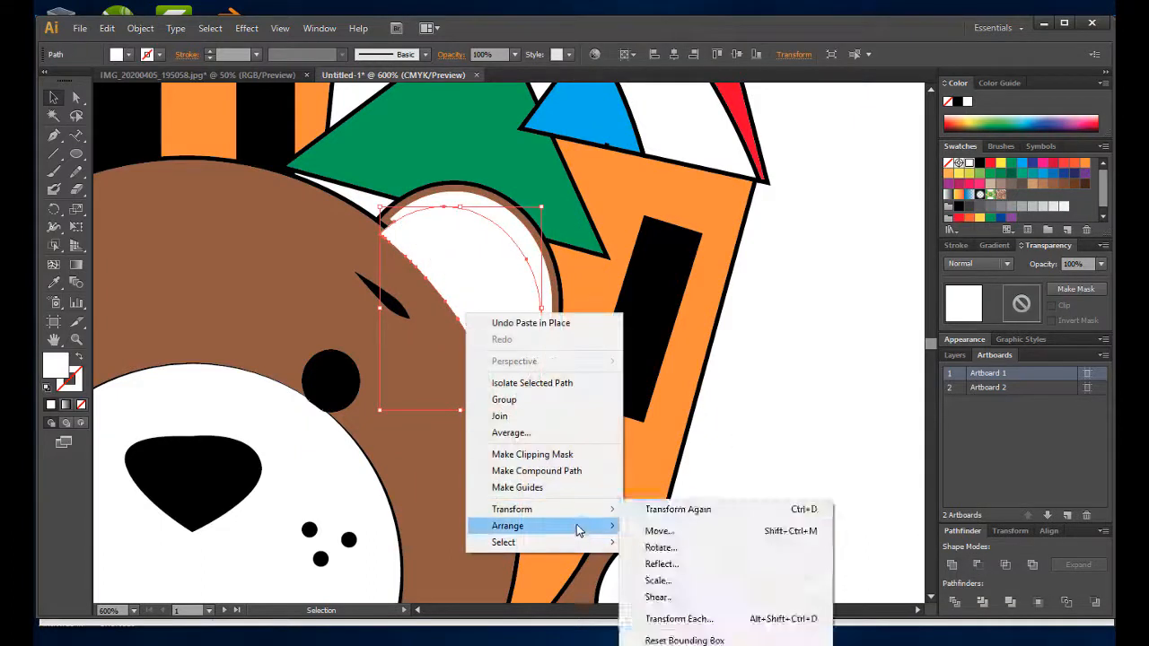
mouse_move(577, 526)
click(678, 526)
shift+click(538, 269)
click(977, 564)
click(803, 333)
click(540, 267)
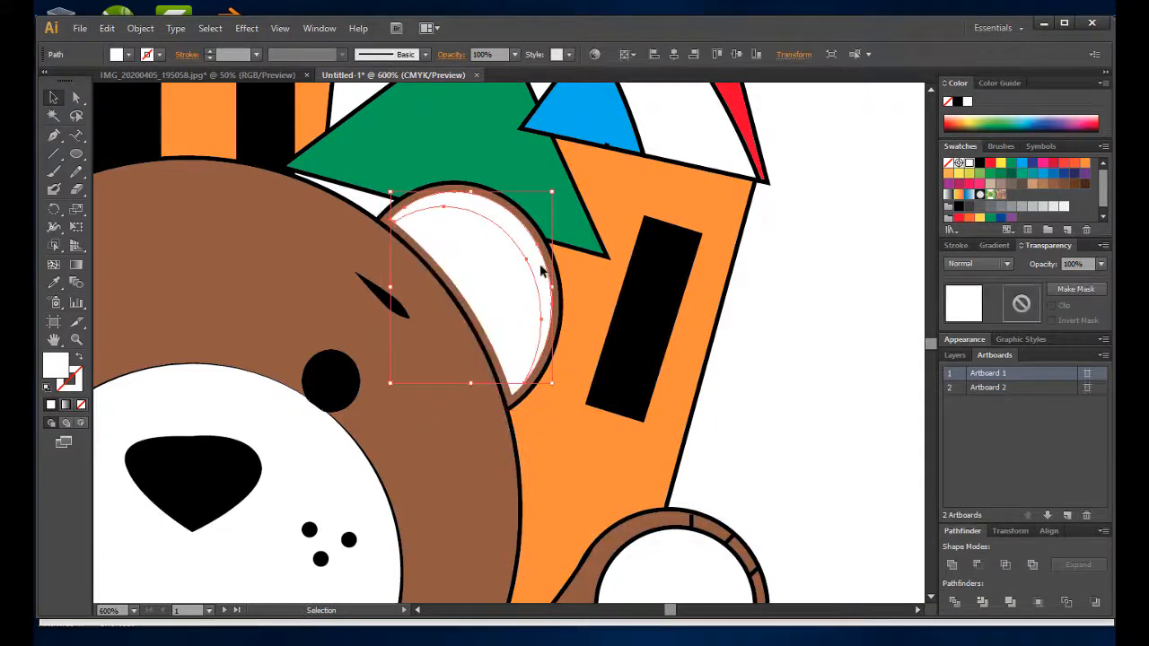
Try the Darken, Overlay and Difference blending modes on the white ear crescent.
click(979, 263)
click(971, 300)
click(978, 263)
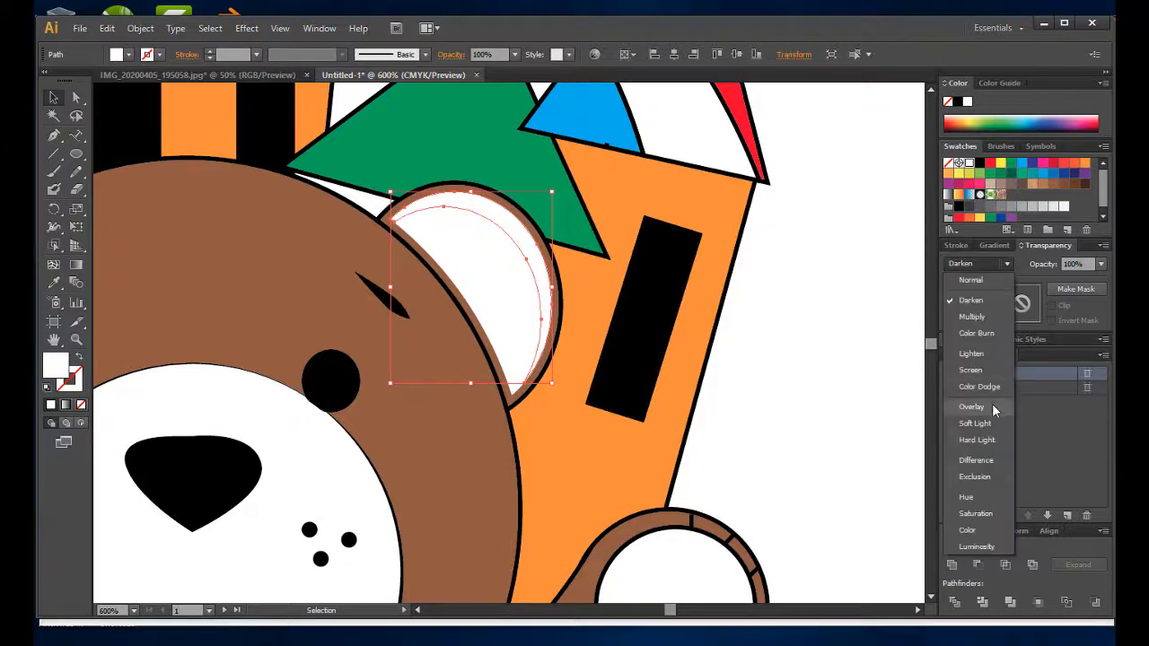
click(992, 406)
click(1010, 263)
click(990, 460)
scroll(795, 350, down, 2)
click(828, 323)
scroll(783, 341, down, 1)
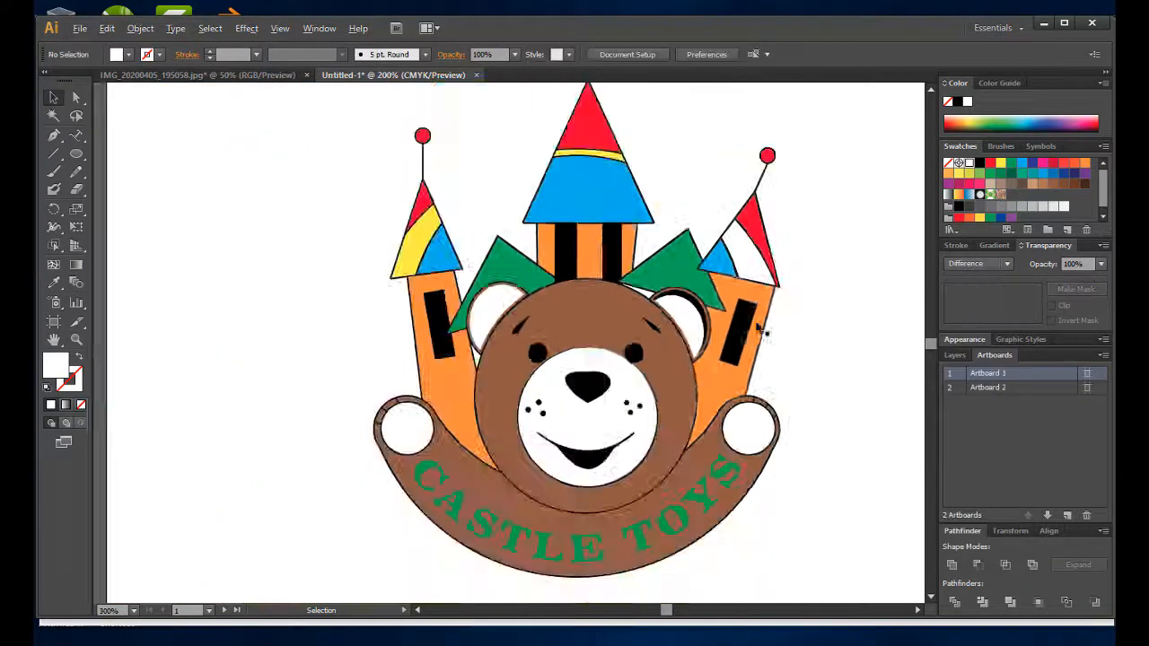
Try the Exclusion, Multiply and Lighten blending modes on the ear crescent.
scroll(757, 325, up, 2)
click(644, 289)
click(1009, 265)
click(995, 473)
click(1008, 263)
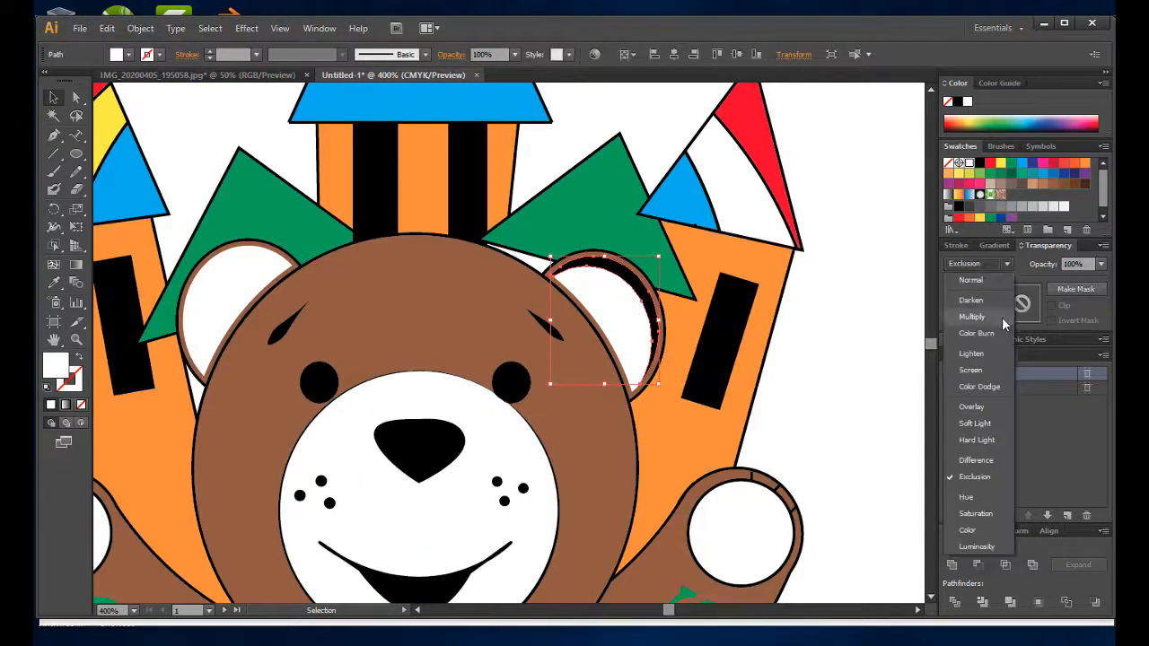
click(1001, 317)
Fill the bear's right ear crescent with the head's brown and set its blending mode to Difference.
click(54, 282)
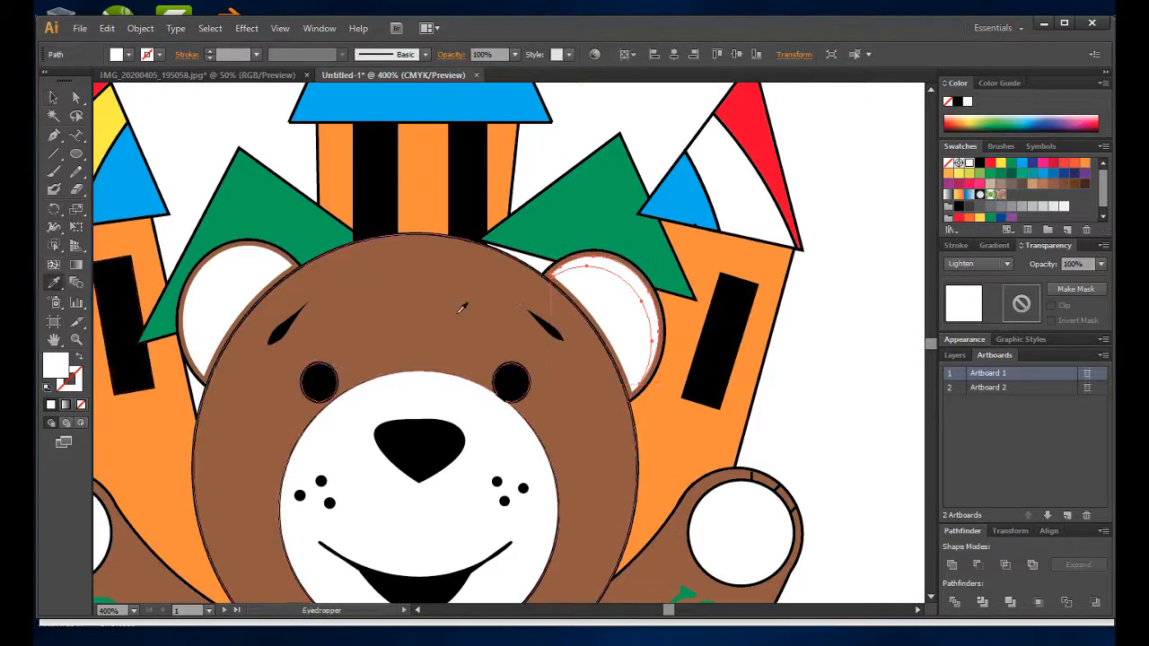
click(464, 308)
click(53, 97)
click(1006, 265)
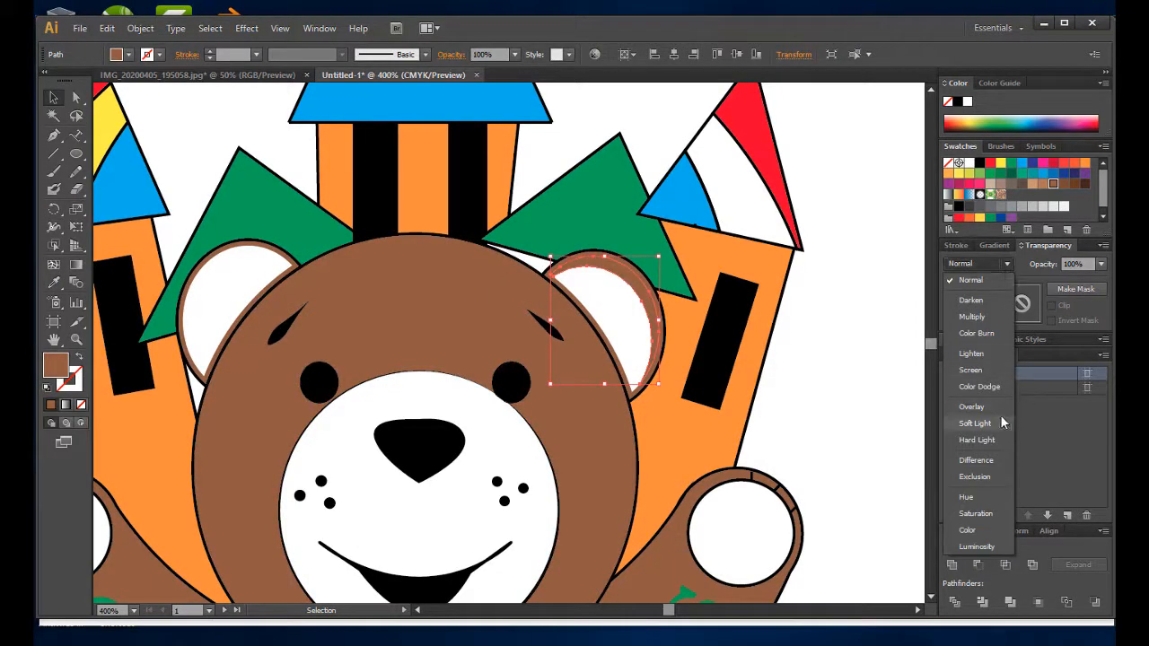
click(1004, 401)
click(1007, 263)
click(996, 473)
click(816, 337)
alt+scroll(745, 328, down, 2)
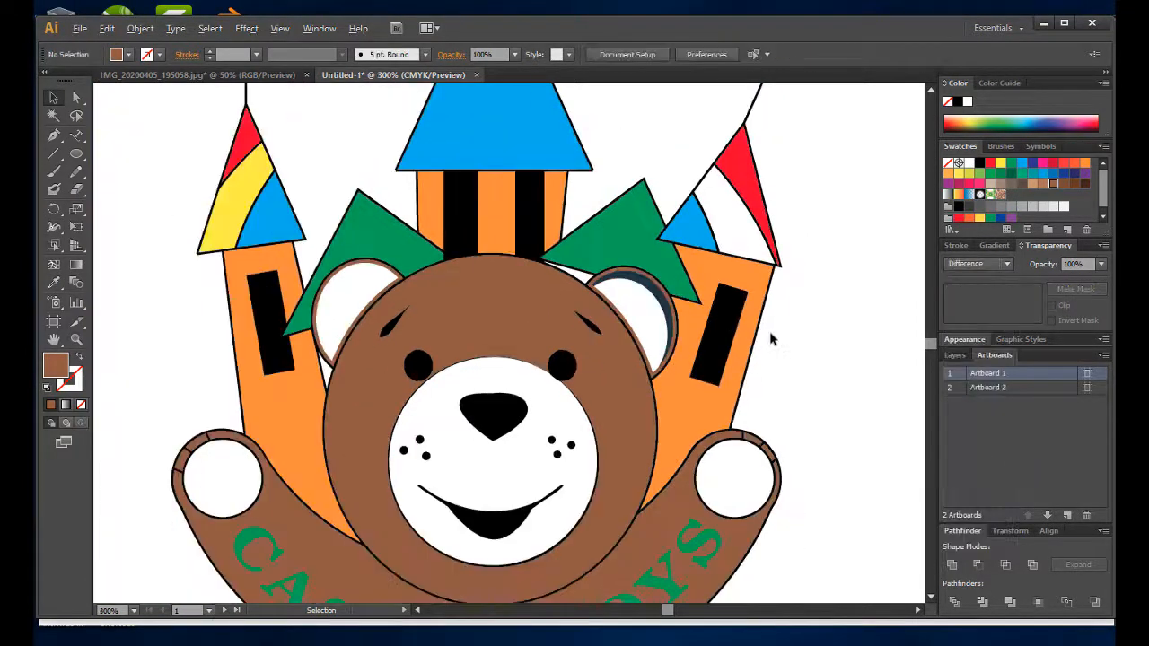
Select the bear's left white inner ear and paste two copies in place over it.
alt+scroll(655, 350, up, 2)
click(293, 295)
alt+scroll(302, 298, up, 1)
click(107, 27)
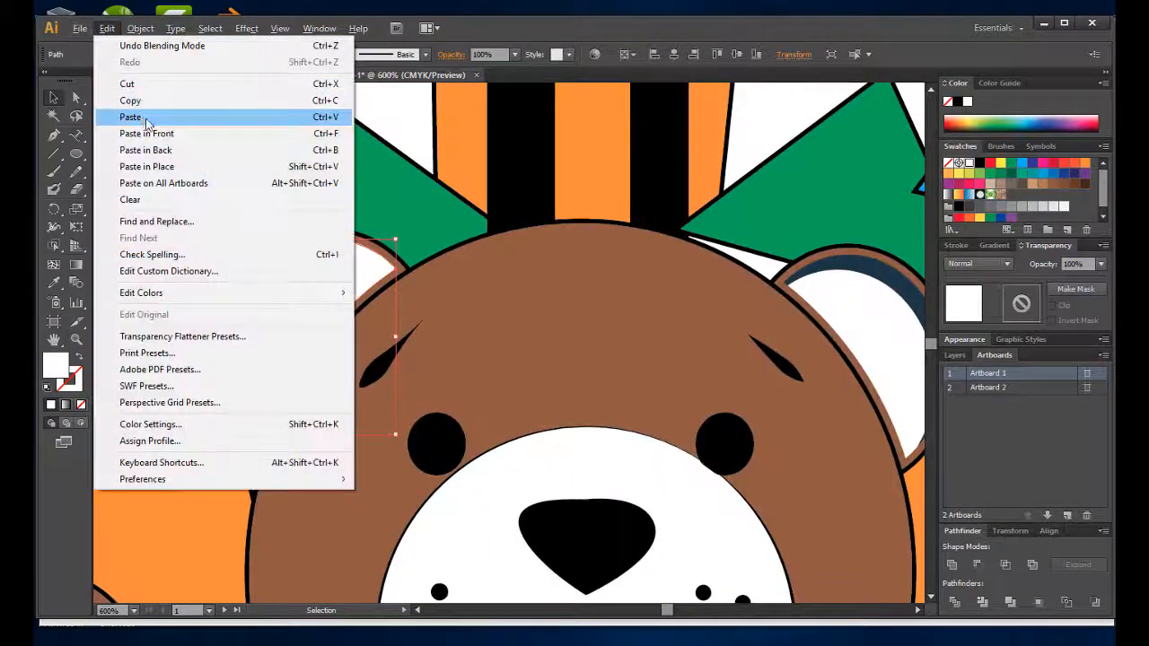
click(169, 149)
click(108, 28)
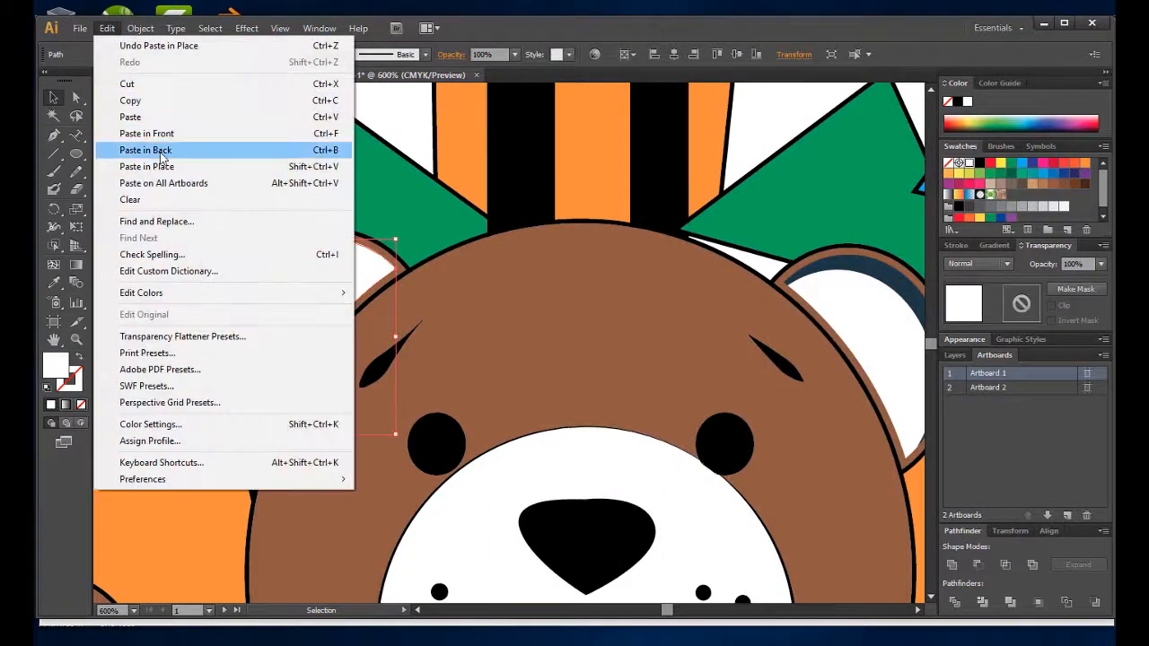
click(180, 149)
Offset one inner ear copy slightly and subtract it from the in-place copy to leave a crescent along the outer edge.
drag(302, 300, 314, 319)
shift+click(306, 249)
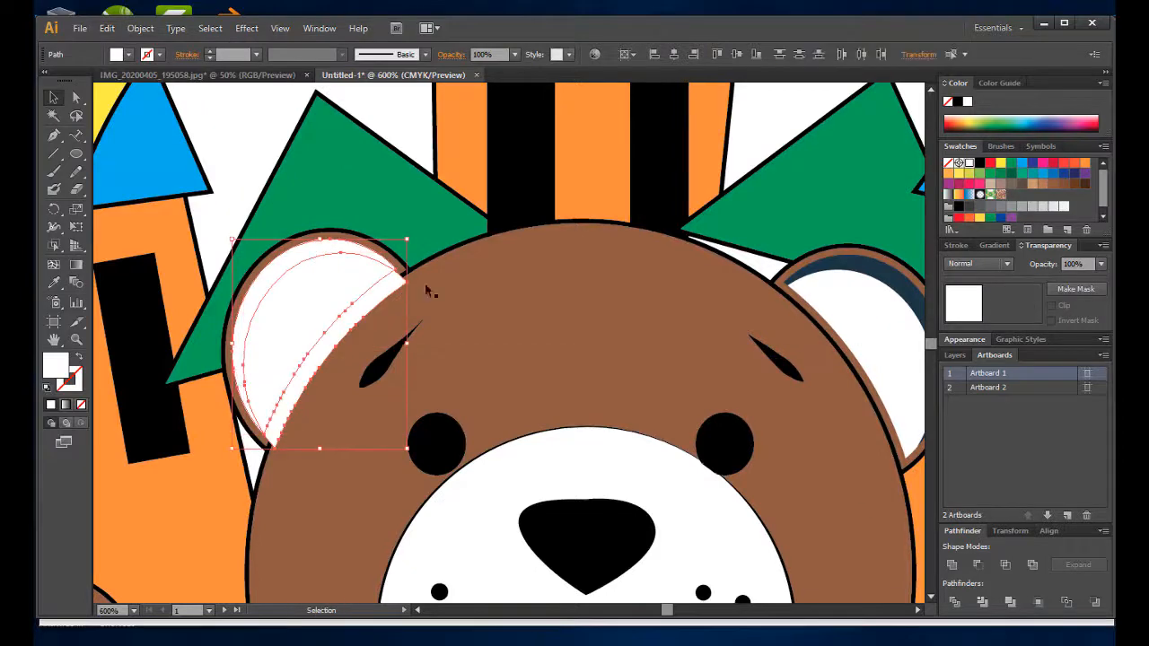
click(978, 564)
click(554, 290)
Fill the left ear crescent with the head's brown and set its blending mode to Difference.
click(304, 254)
click(53, 282)
click(487, 292)
key(v)
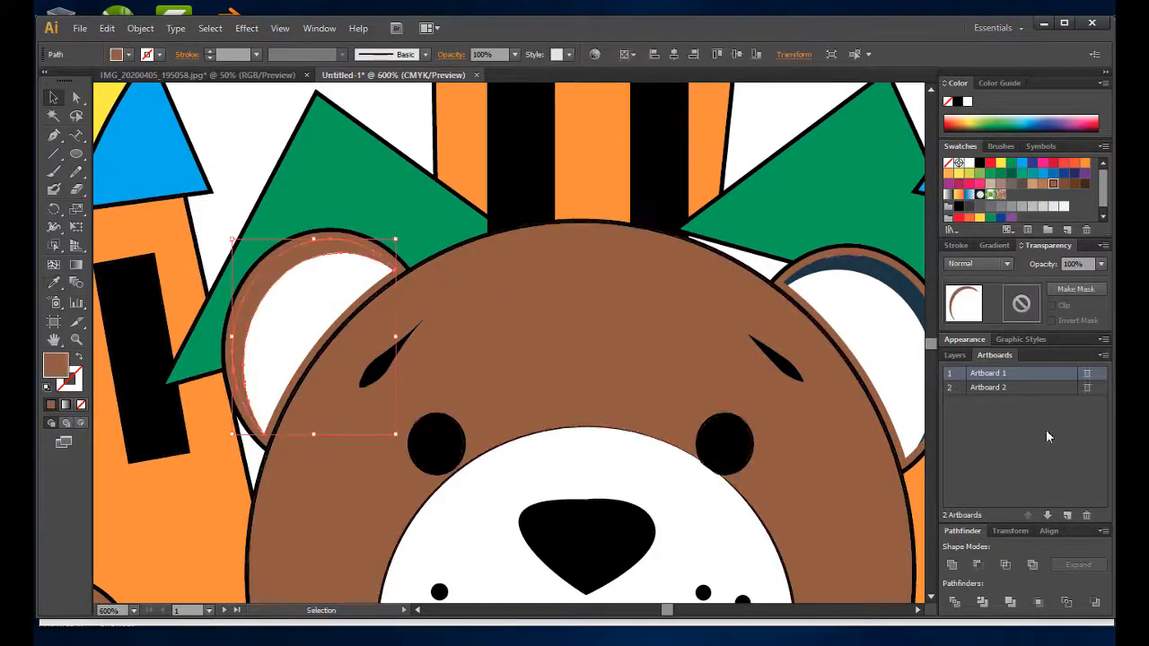
click(1007, 264)
click(965, 453)
scroll(660, 269, down, 3)
click(867, 387)
scroll(866, 387, up, 1)
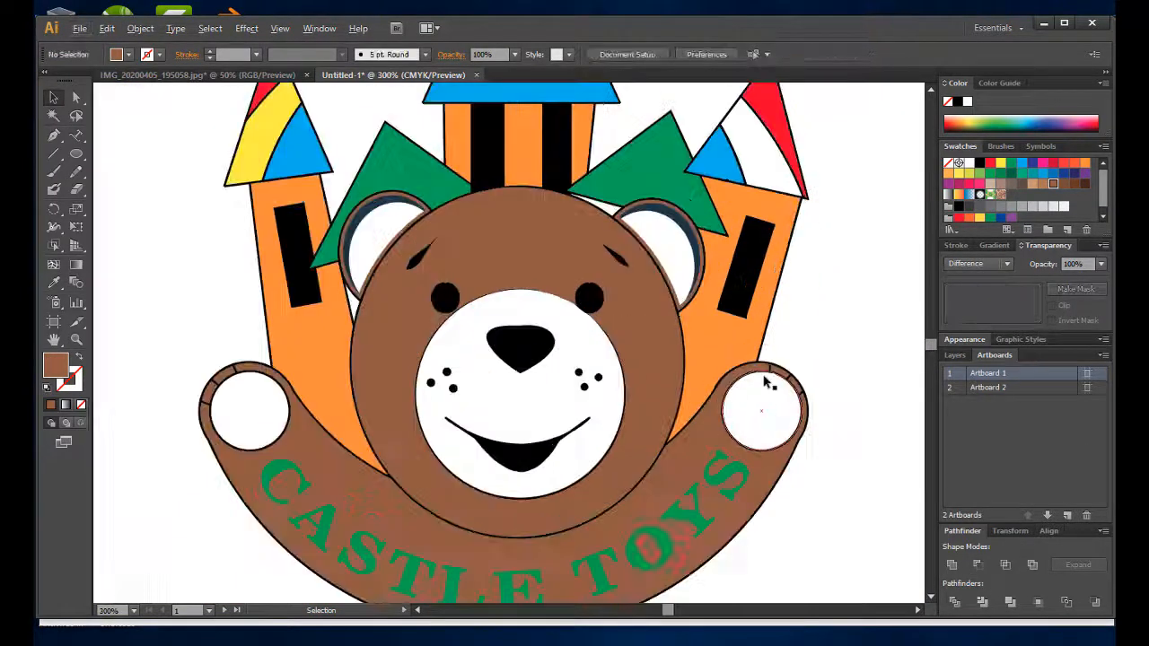
Apply a variable width profile tapering at both ends to the outline under the bear's chin.
click(637, 487)
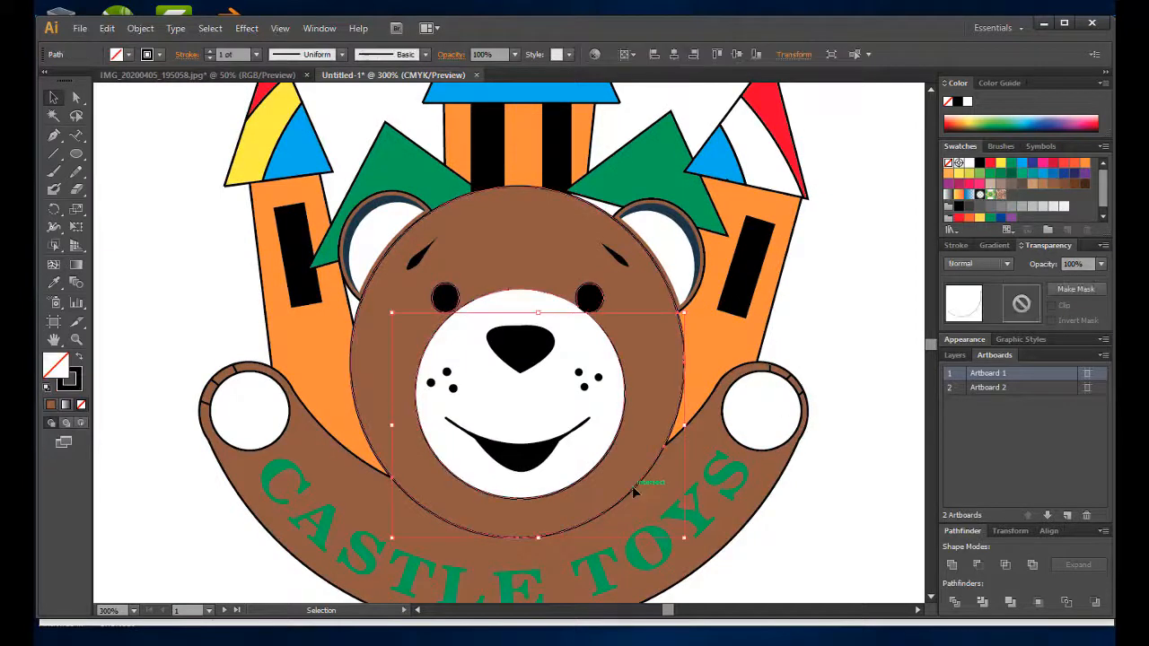
click(342, 55)
click(300, 201)
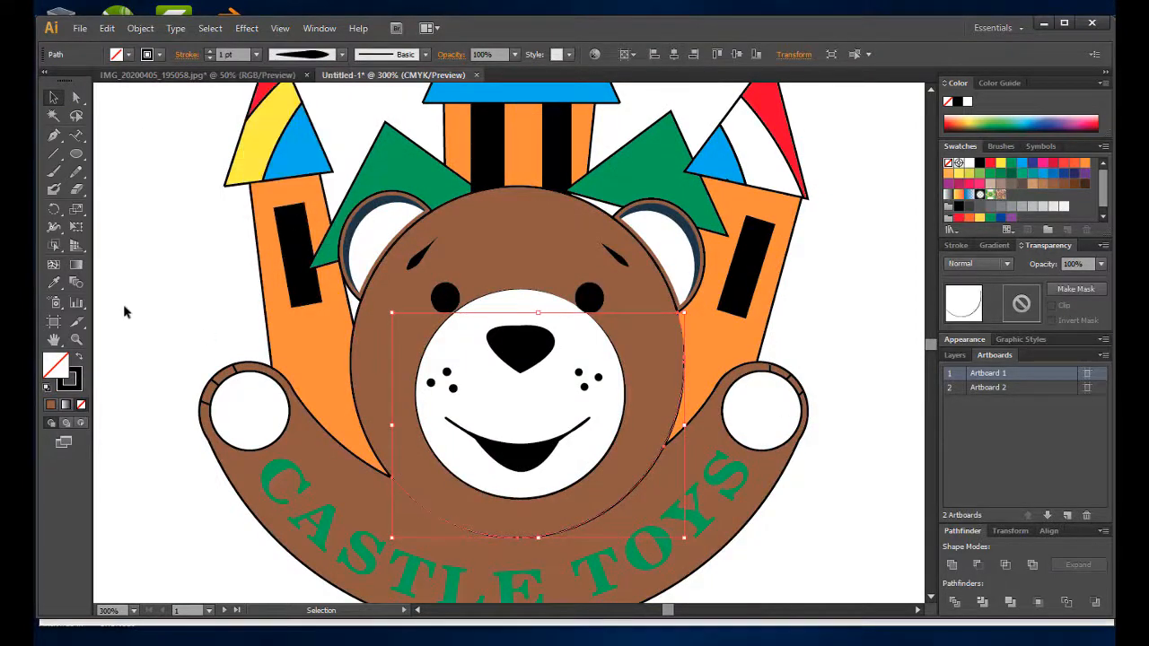
click(123, 308)
scroll(746, 426, down, 2)
Try to paint the white stripe of the right tower's roof yellow with the Live Paint Bucket.
scroll(757, 339, up, 2)
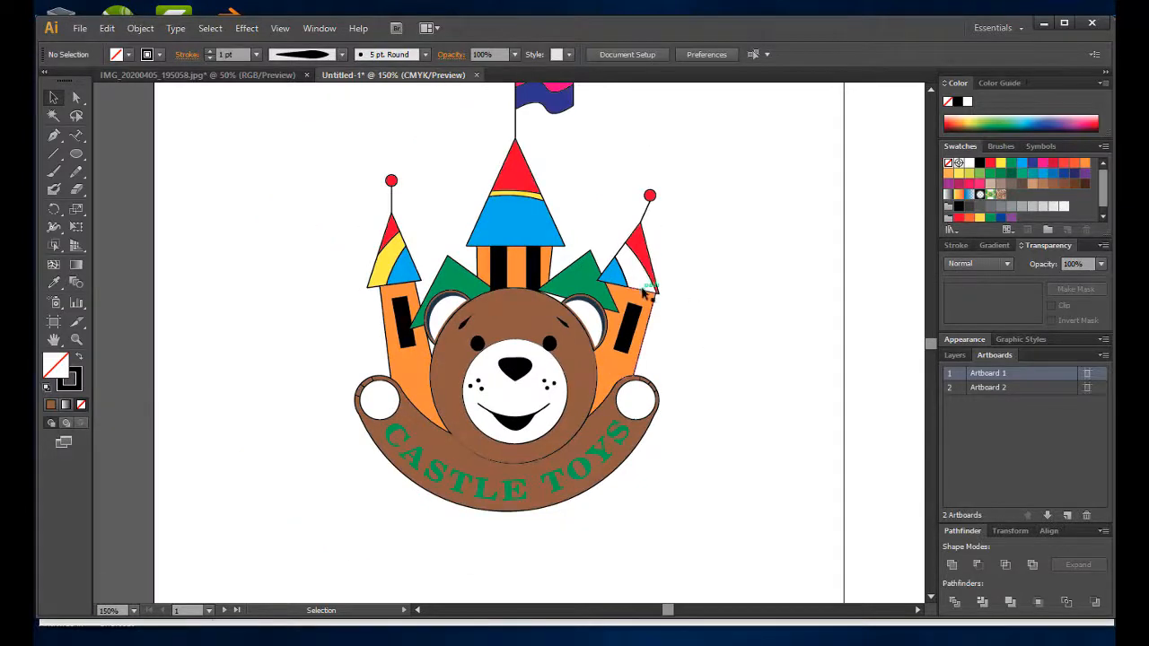
scroll(644, 292, up, 2)
scroll(527, 230, down, 1)
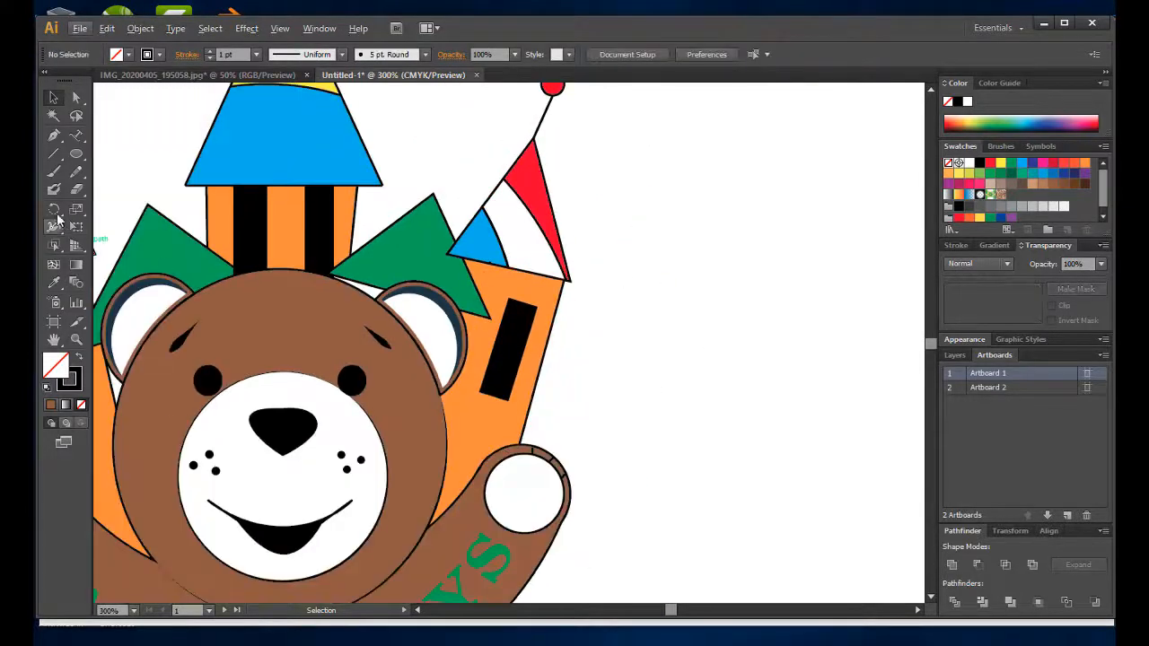
drag(54, 246, 103, 260)
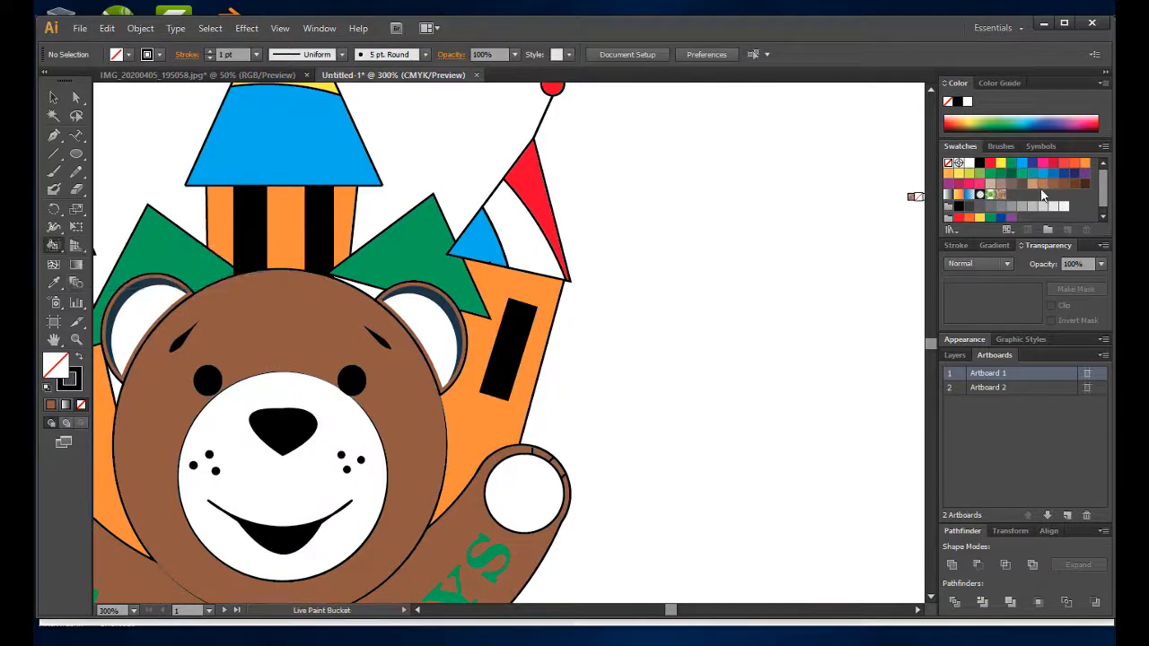
click(1000, 162)
click(449, 190)
click(747, 438)
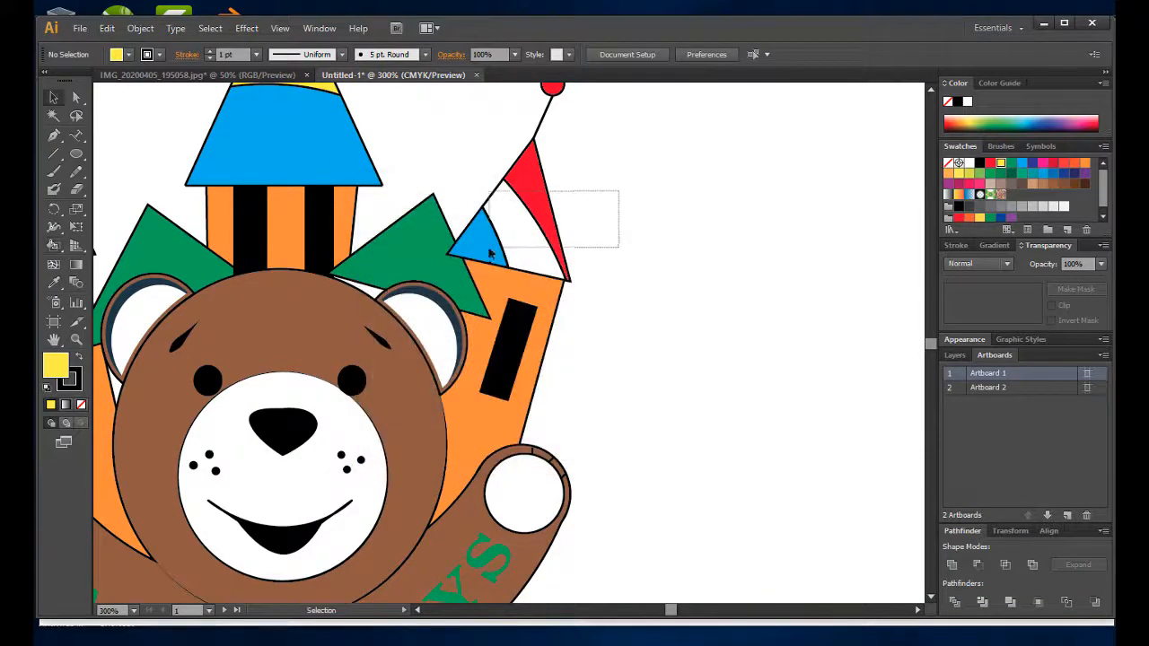
drag(489, 254, 489, 254)
click(54, 245)
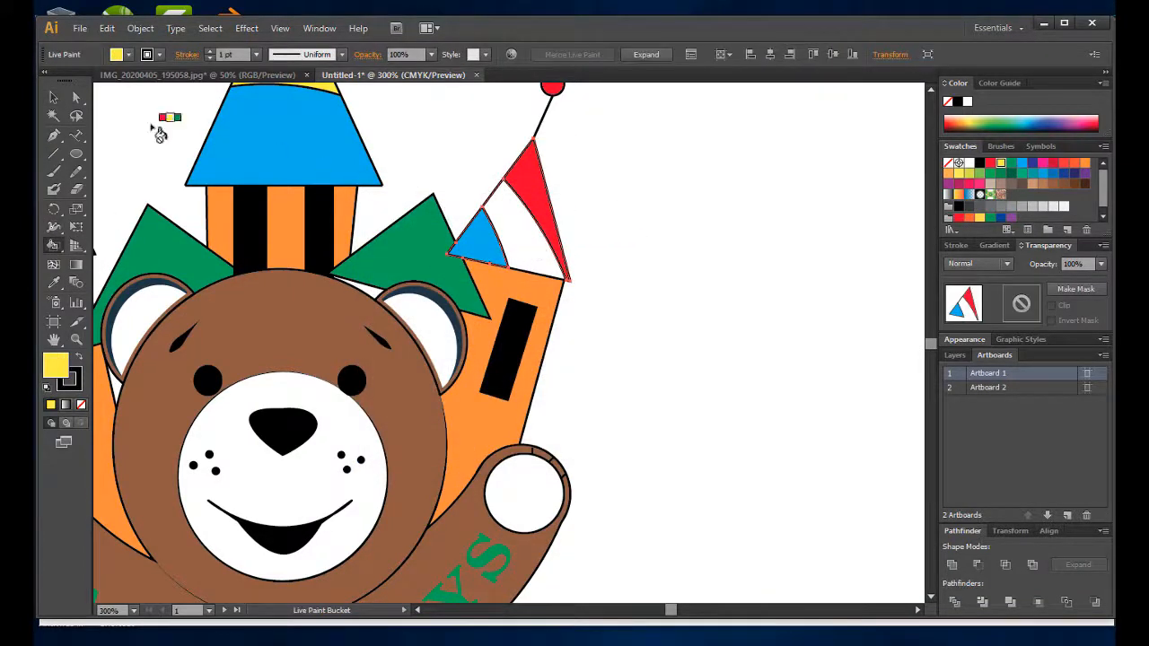
click(53, 97)
click(650, 240)
Draw a yellow rectangle covering the whole logo artboard.
scroll(666, 263, down, 2)
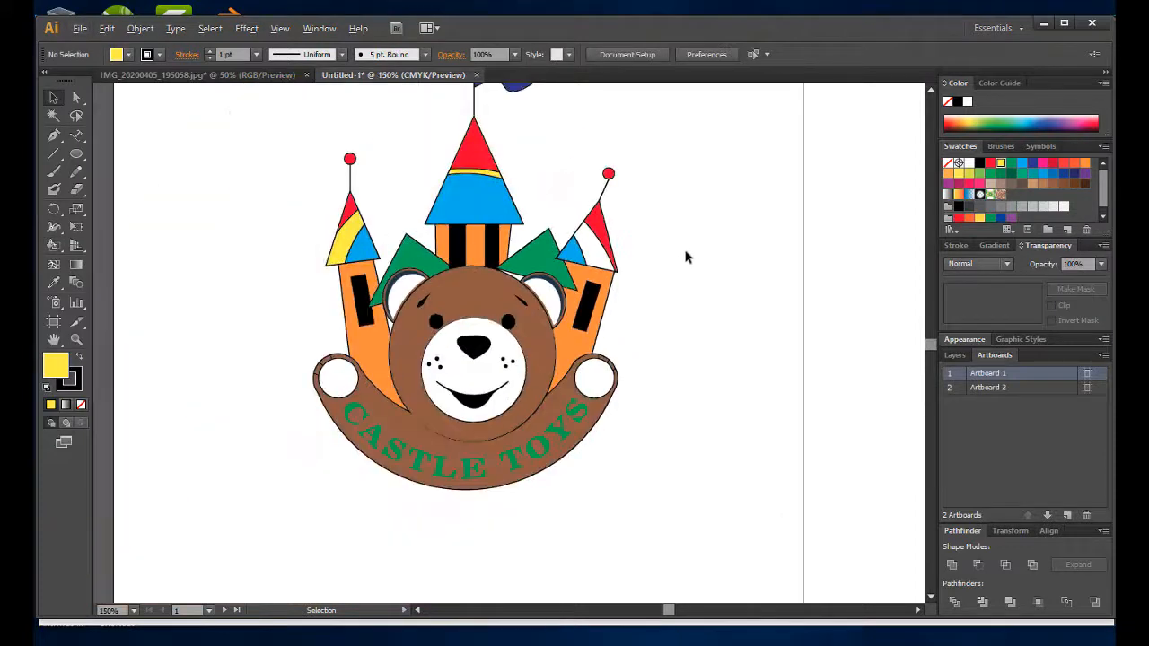
scroll(724, 252, down, 1)
scroll(724, 252, up, 1)
scroll(709, 231, down, 1)
drag(807, 205, 585, 263)
scroll(607, 265, down, 1)
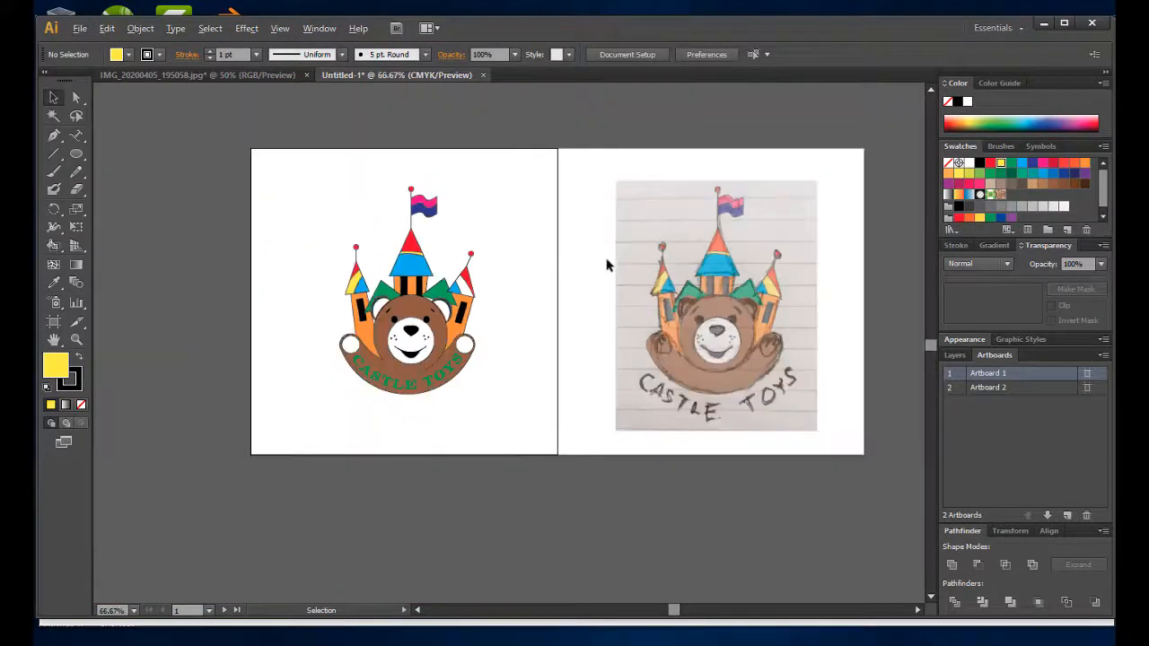
drag(78, 162, 77, 154)
mouse_move(252, 149)
mouse_down()
mouse_move(542, 410)
mouse_move(557, 453)
mouse_up()
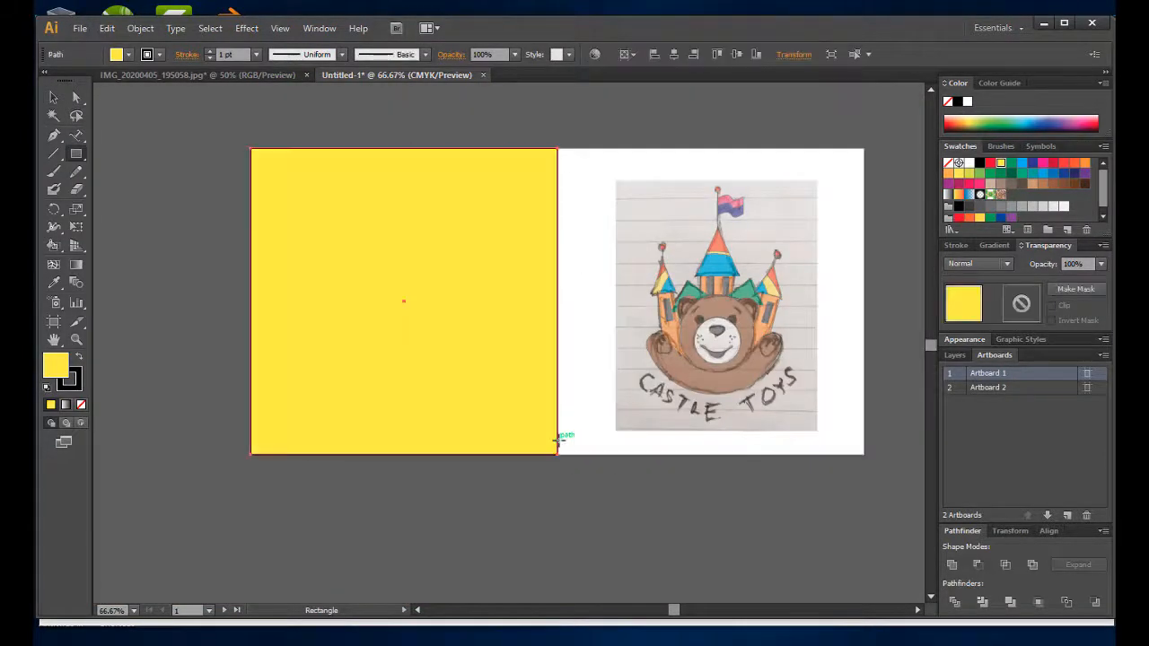
key(v)
Send the yellow rectangle to the back, behind the logo.
click(955, 355)
right_click(521, 297)
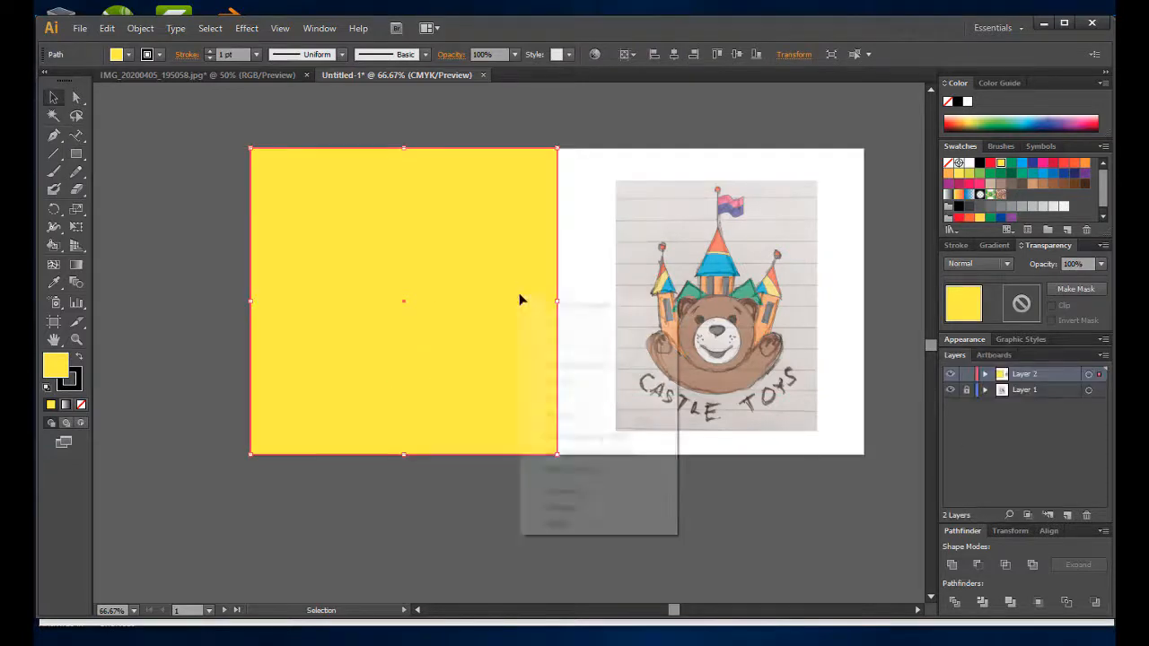
mouse_move(626, 526)
mouse_move(665, 508)
click(733, 558)
click(569, 397)
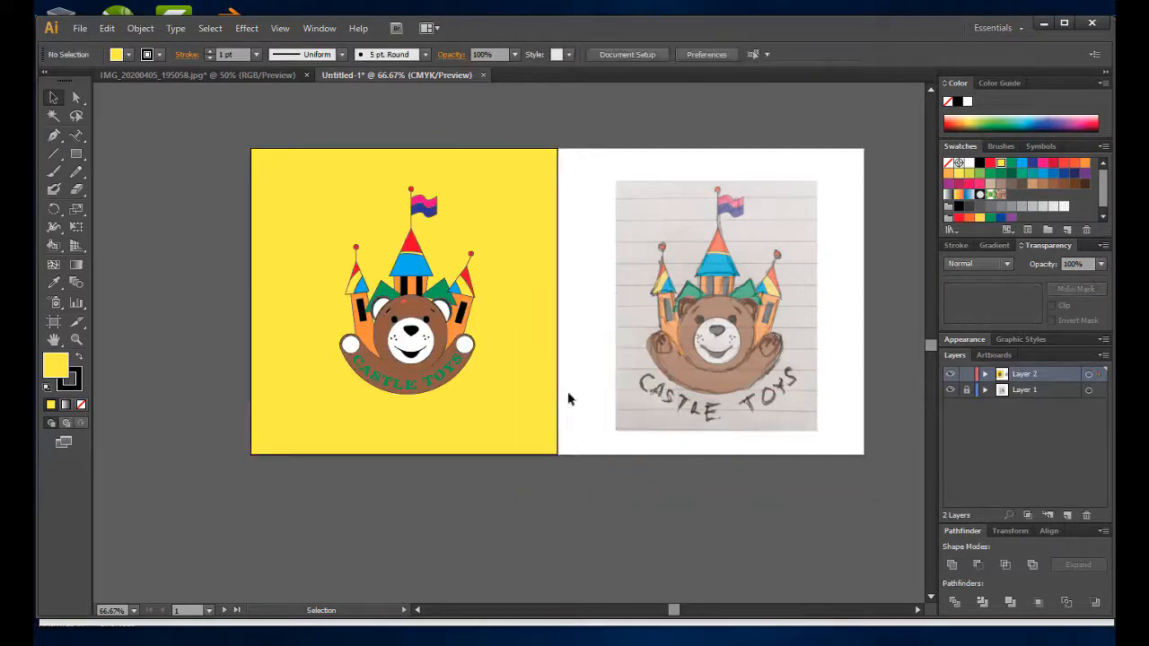
Unlock Layer 1 while trying a copy of the yellow background on the sketch artboard, and delete that copy.
drag(534, 347, 814, 352)
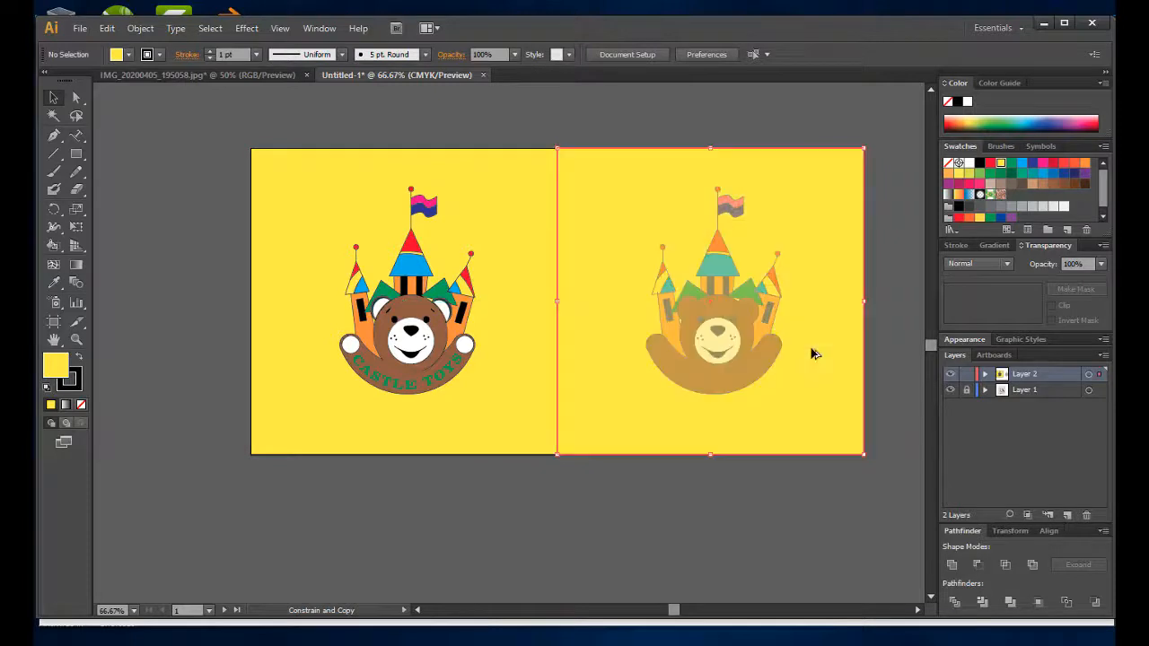
click(968, 390)
right_click(847, 368)
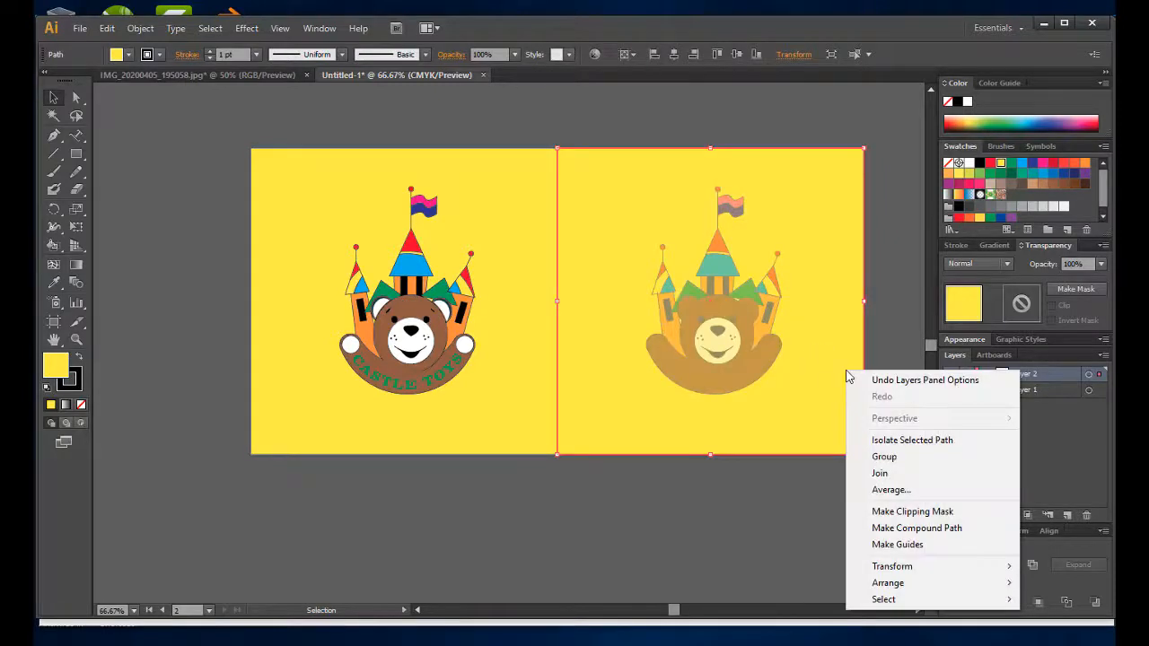
click(823, 419)
key(Delete)
Copy the yellow background and paste it in place on Artboard 2.
right_click(537, 397)
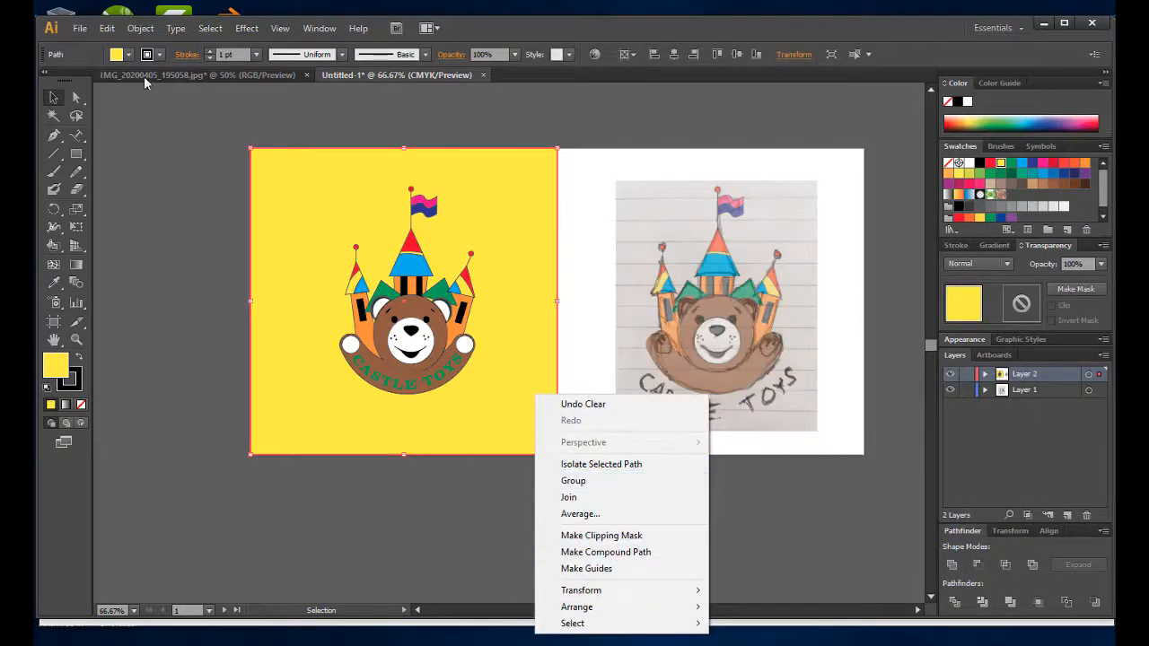
click(107, 28)
click(134, 101)
click(994, 354)
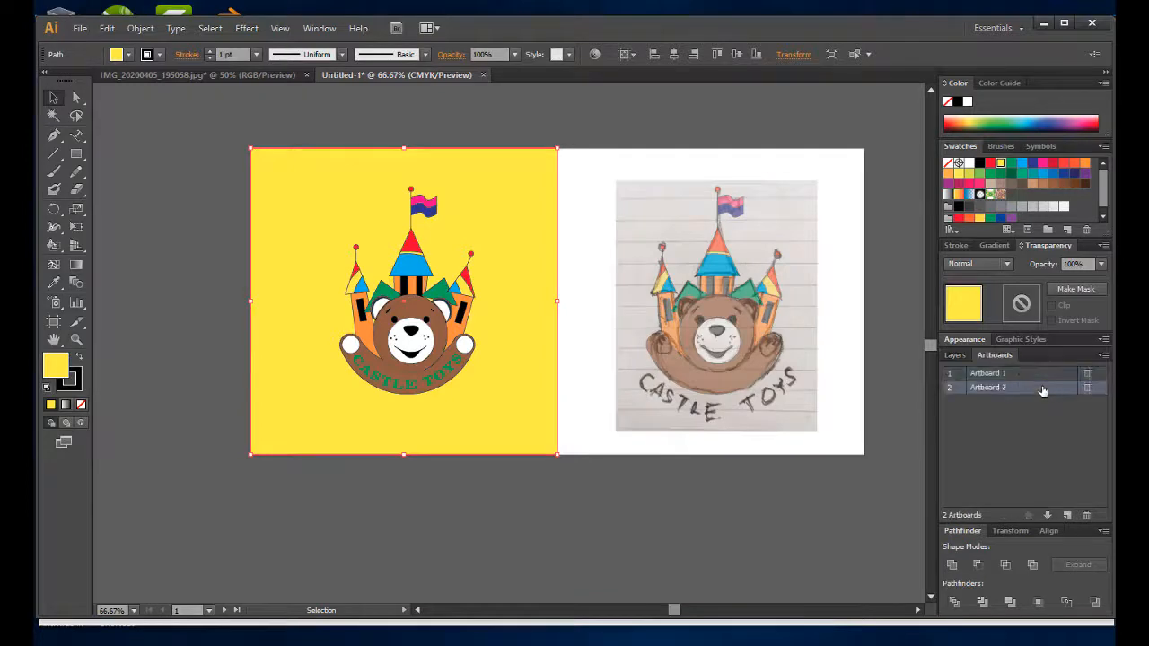
double_click(1044, 387)
click(107, 28)
click(153, 166)
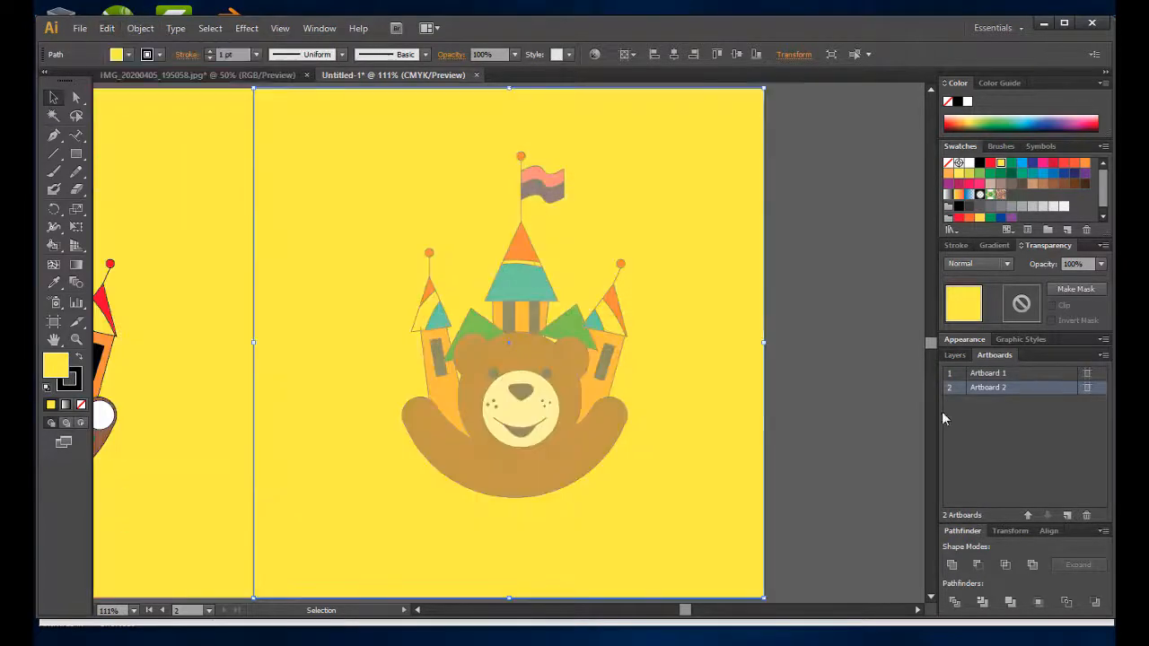
Send the pasted yellow background to the back, behind the sketch photo.
right_click(713, 313)
mouse_move(828, 526)
click(935, 577)
scroll(679, 408, down, 2)
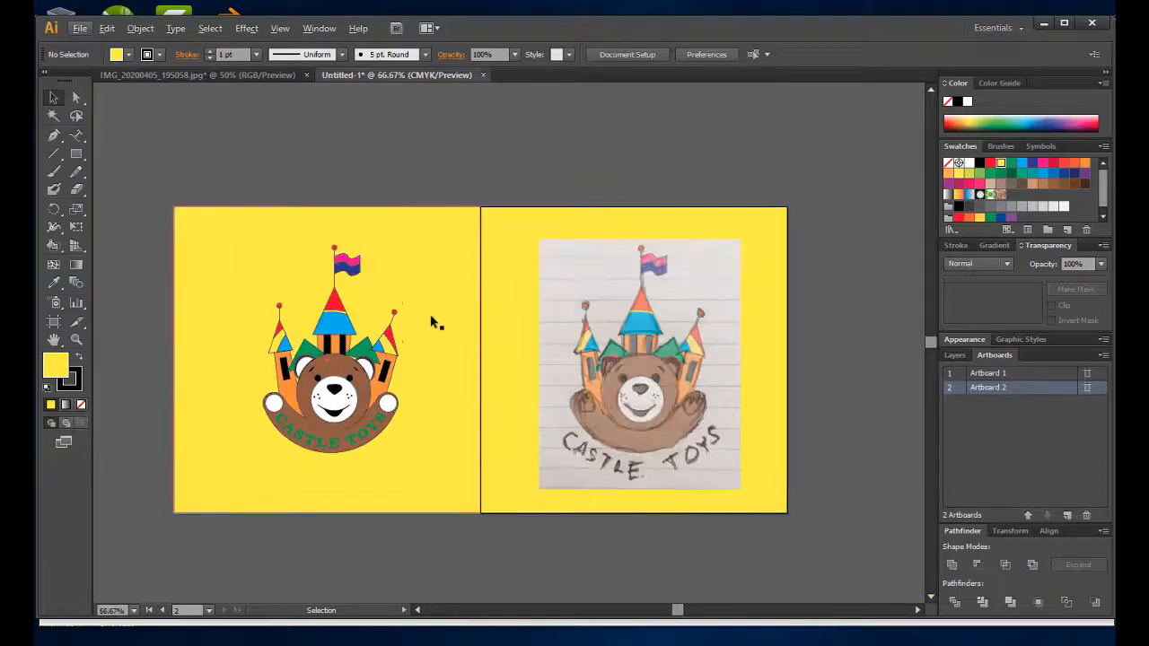
Try orange, red and black fills on the logo artboard's background.
click(431, 320)
click(1084, 162)
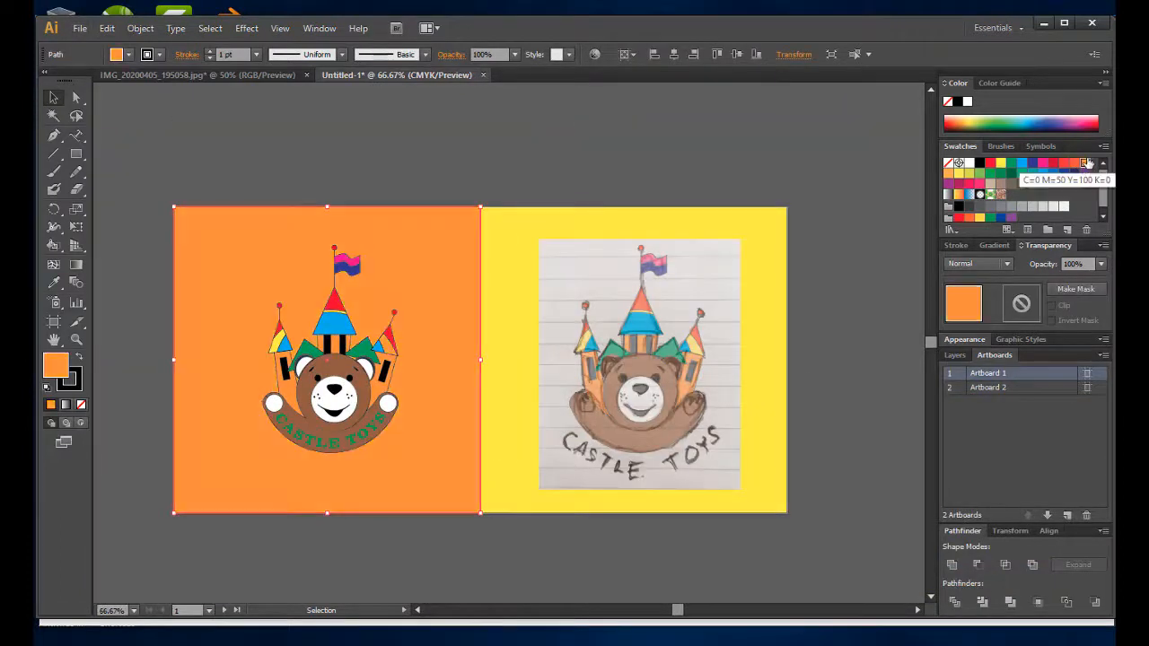
click(1075, 162)
click(1065, 162)
click(1053, 163)
click(979, 162)
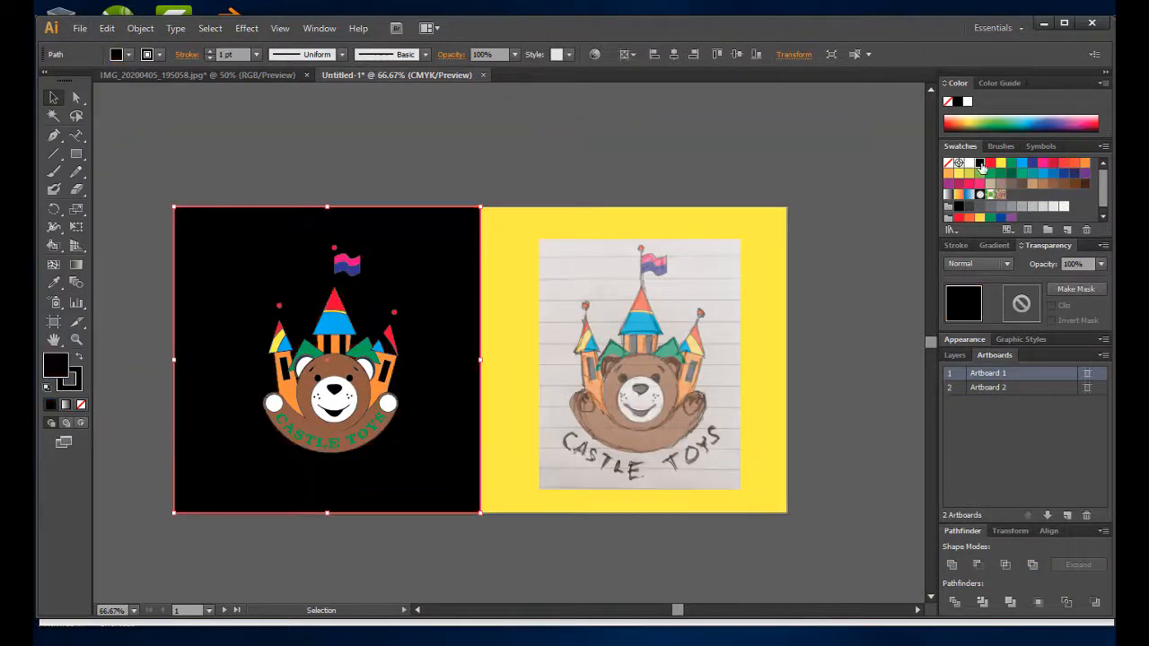
Try blue and green swatches on the logo's background and settle on a light green fill.
click(1059, 174)
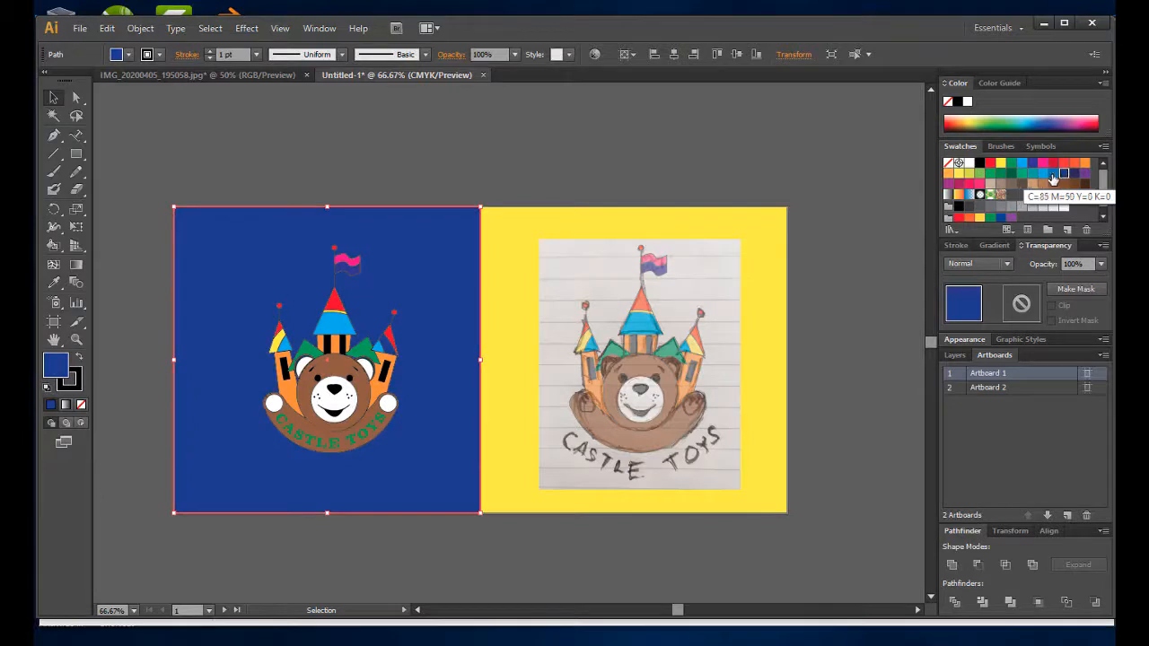
click(1034, 175)
click(990, 173)
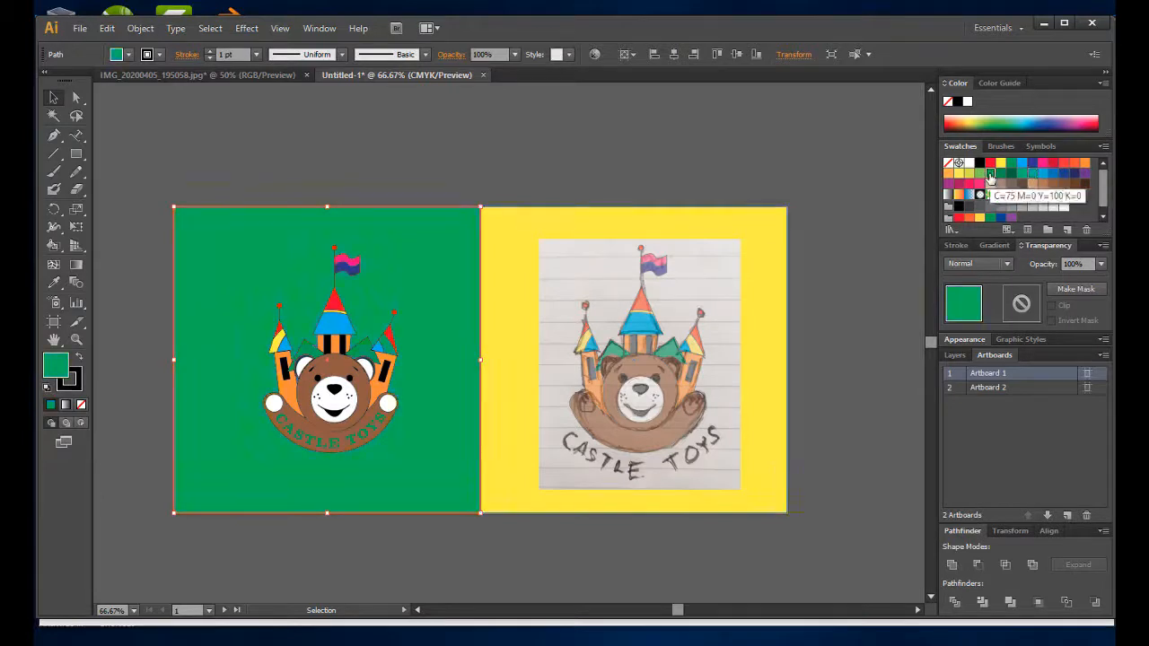
click(970, 174)
click(978, 175)
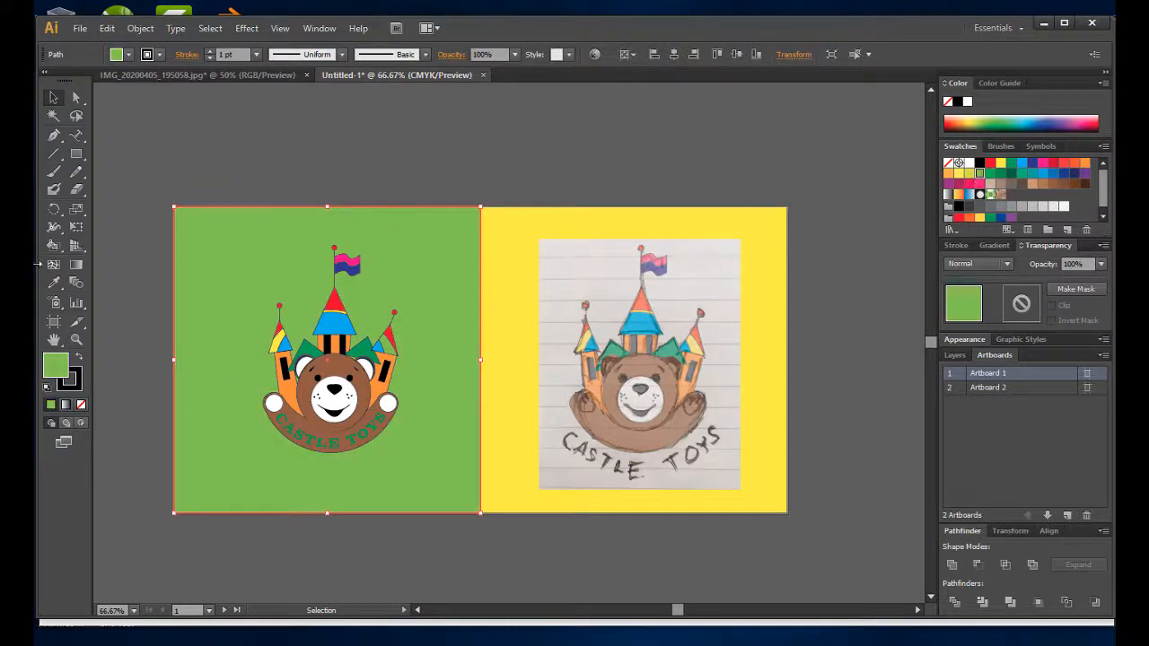
Match the sketch artboard's background to the logo background's light green with the Eyedropper.
click(500, 293)
click(54, 282)
click(224, 269)
click(54, 97)
click(462, 184)
scroll(535, 295, down, 1)
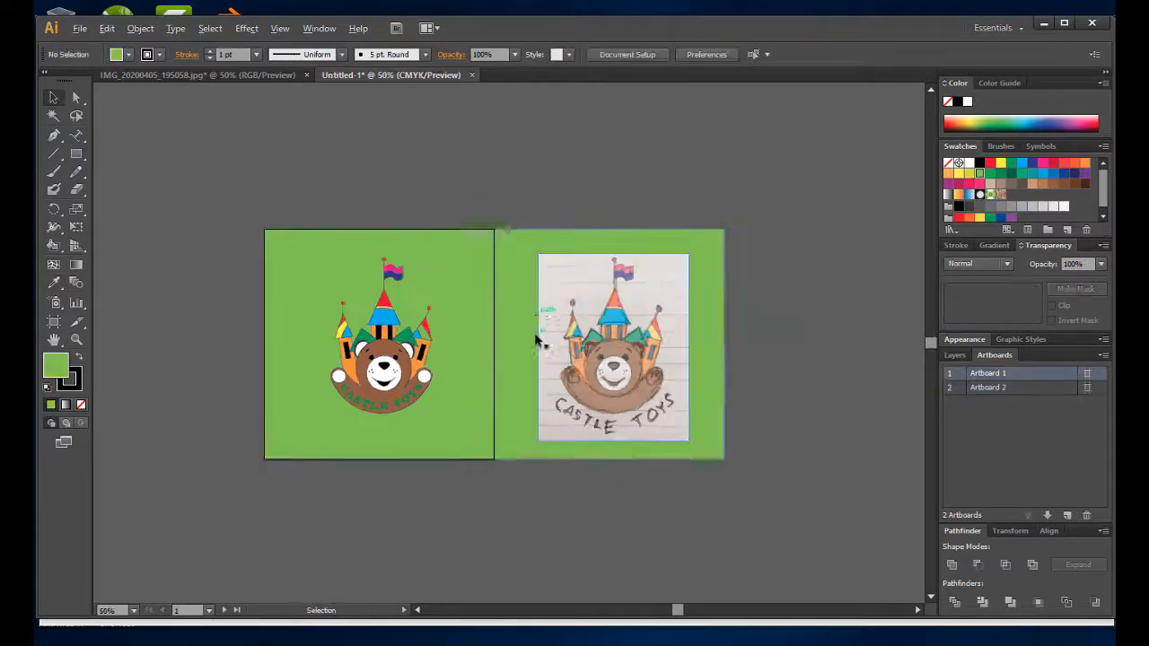
Set the type size to 12 pt for a caption below the logo, and undo the text started on the sketch's layer.
scroll(536, 339, up, 3)
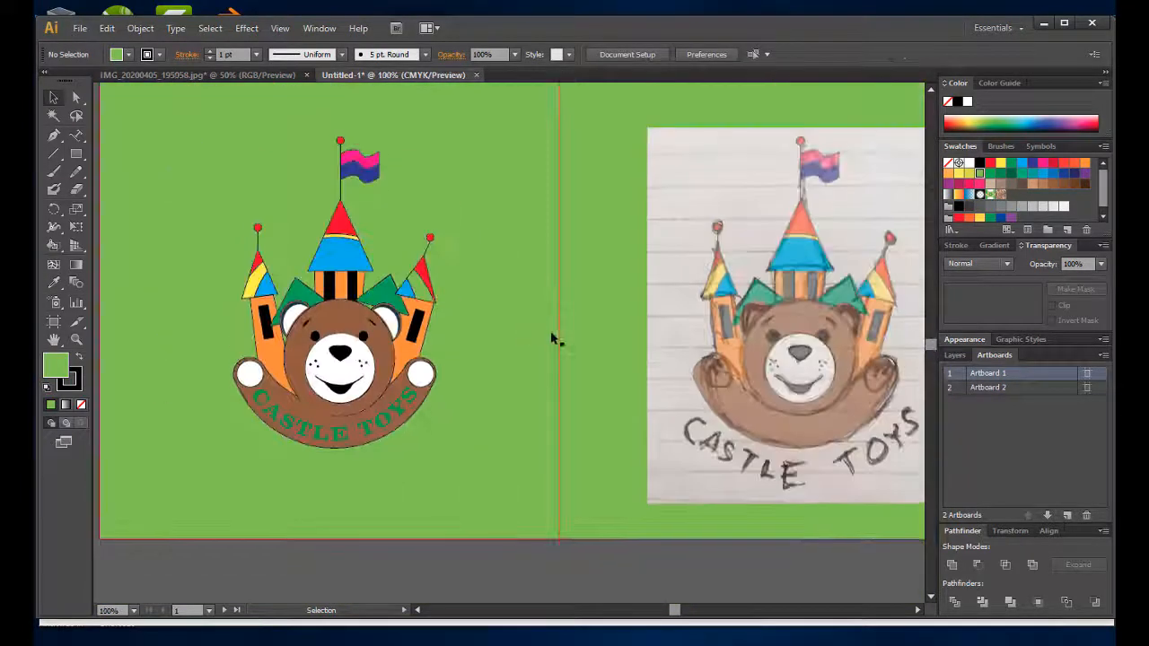
scroll(502, 350, down, 1)
scroll(251, 236, up, 1)
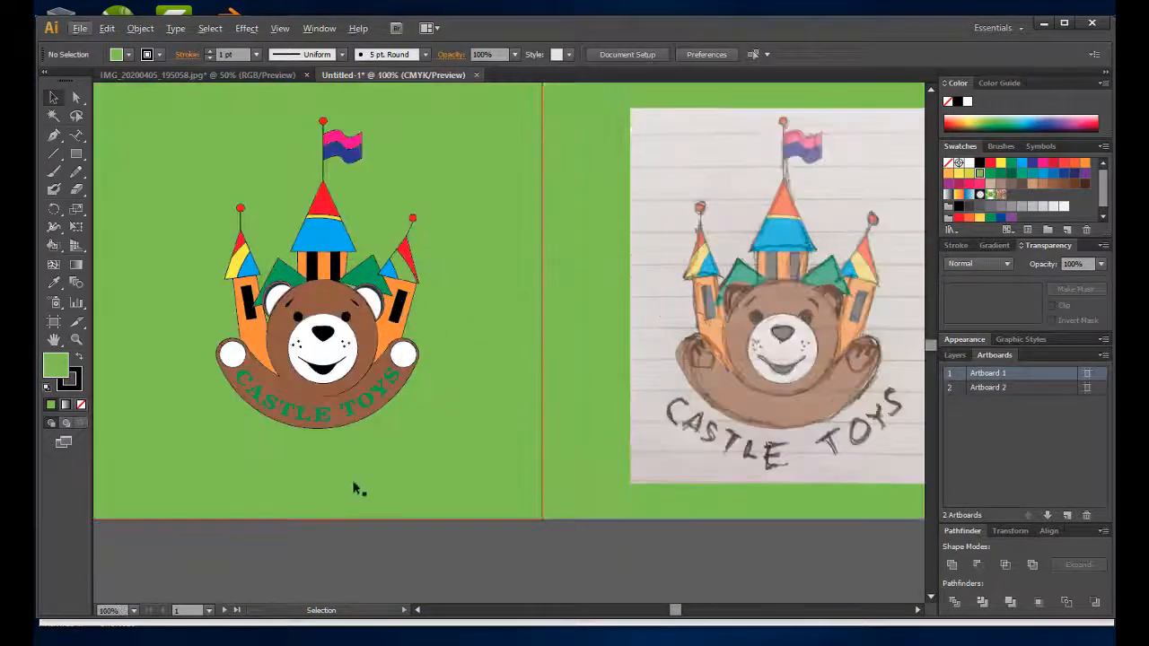
click(77, 138)
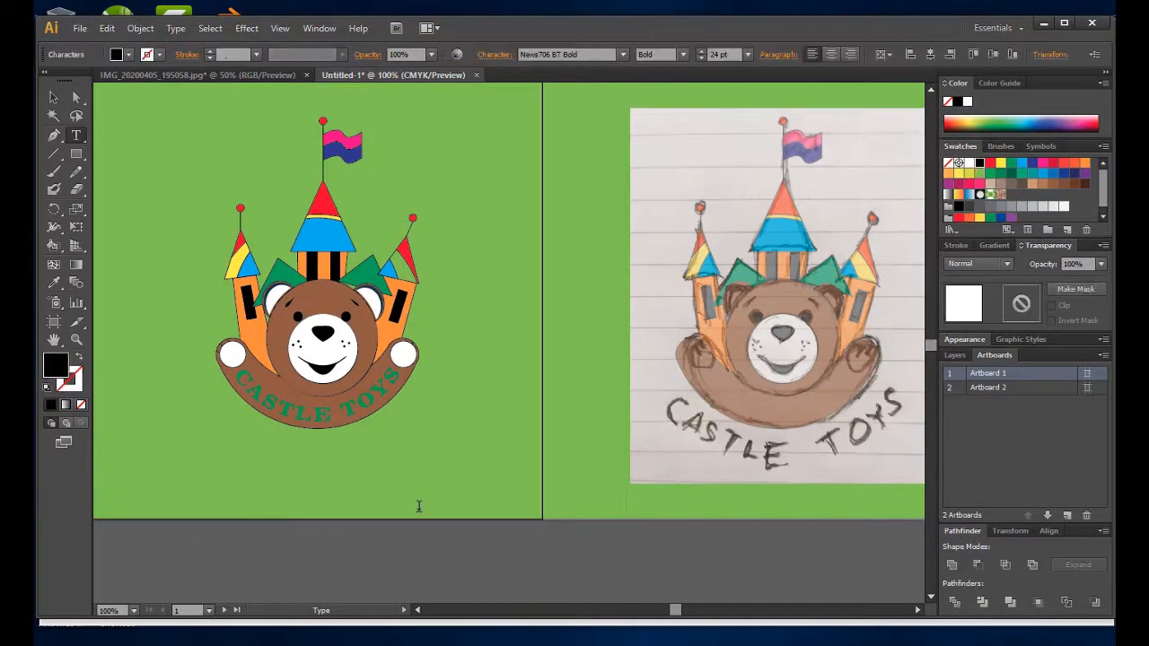
click(747, 55)
click(778, 190)
click(954, 355)
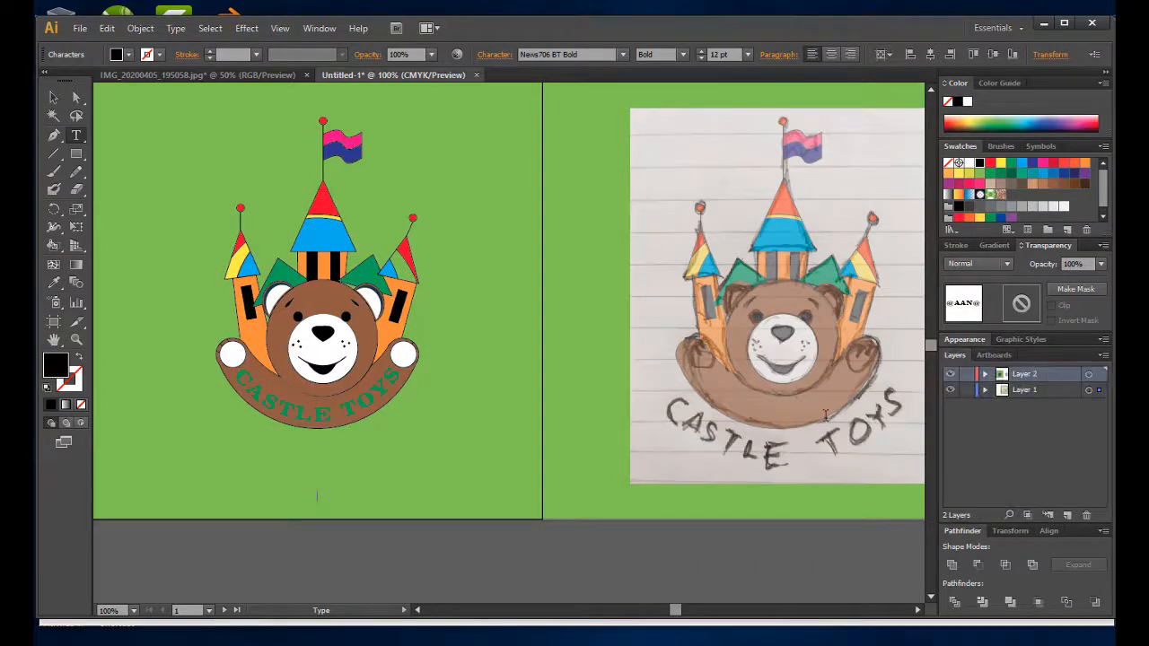
key(ctrl+z)
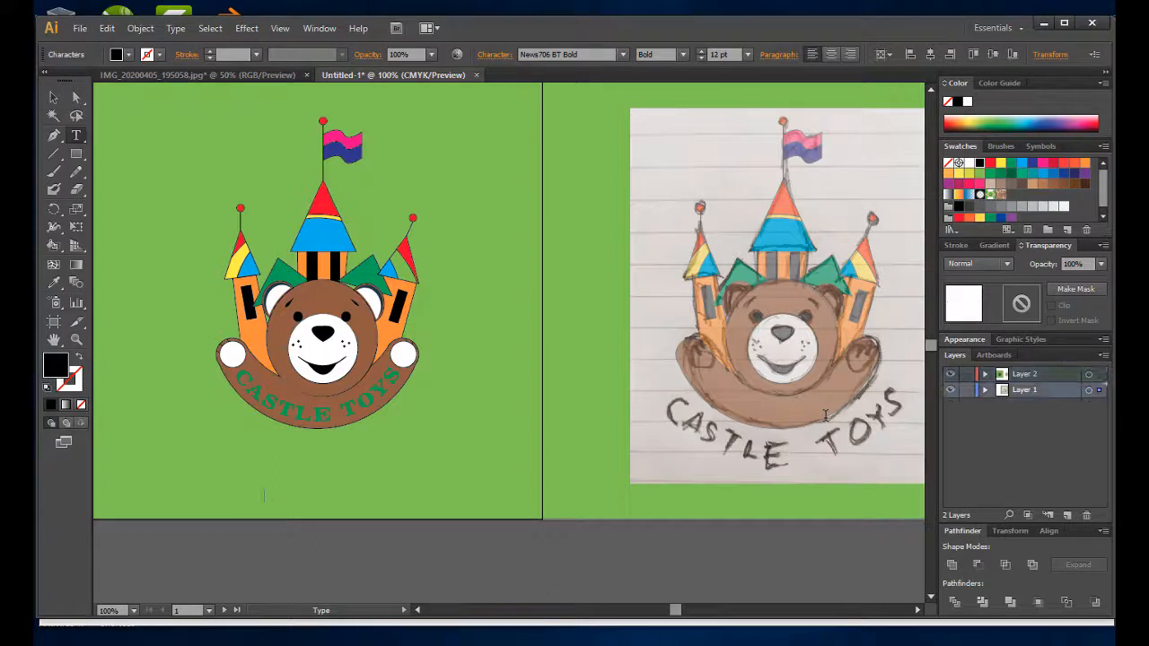
Make Layer 2 active and add the designer's social media handle as a line of text below the logo.
click(1039, 374)
click(1098, 376)
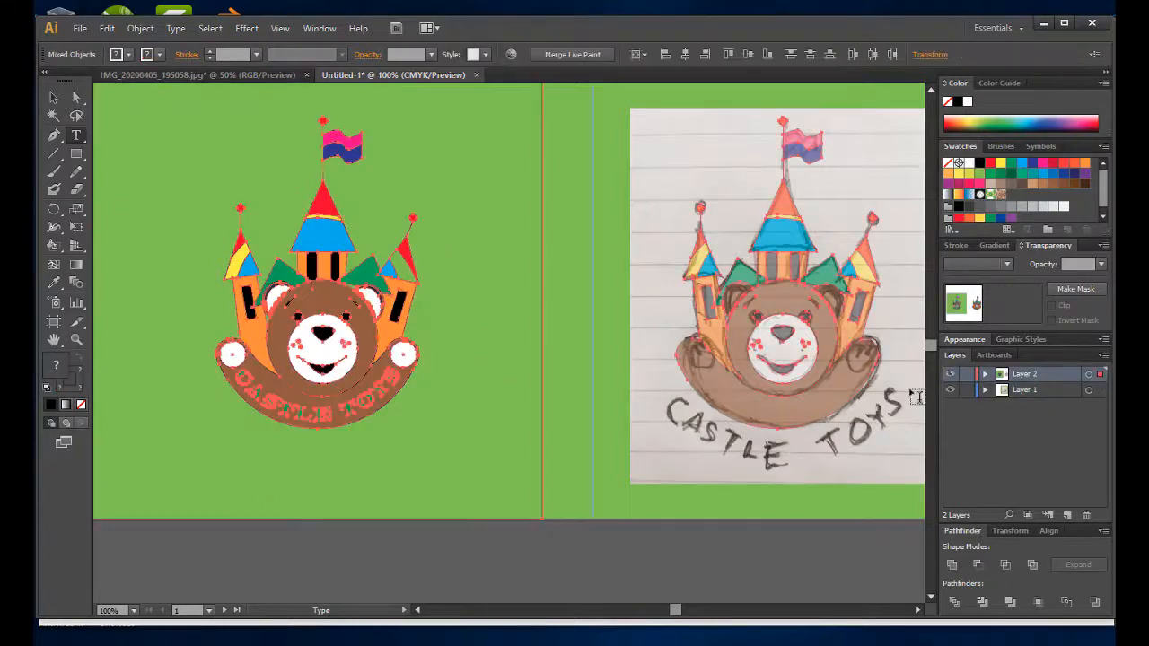
click(268, 486)
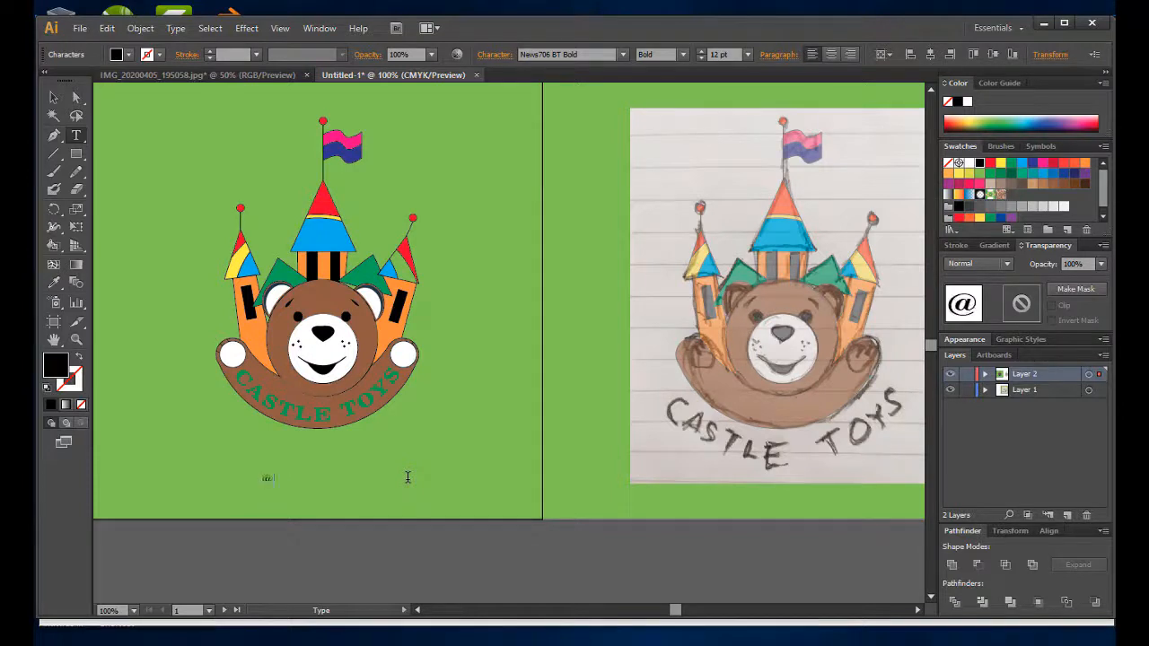
click(495, 55)
text(aan_slamet)
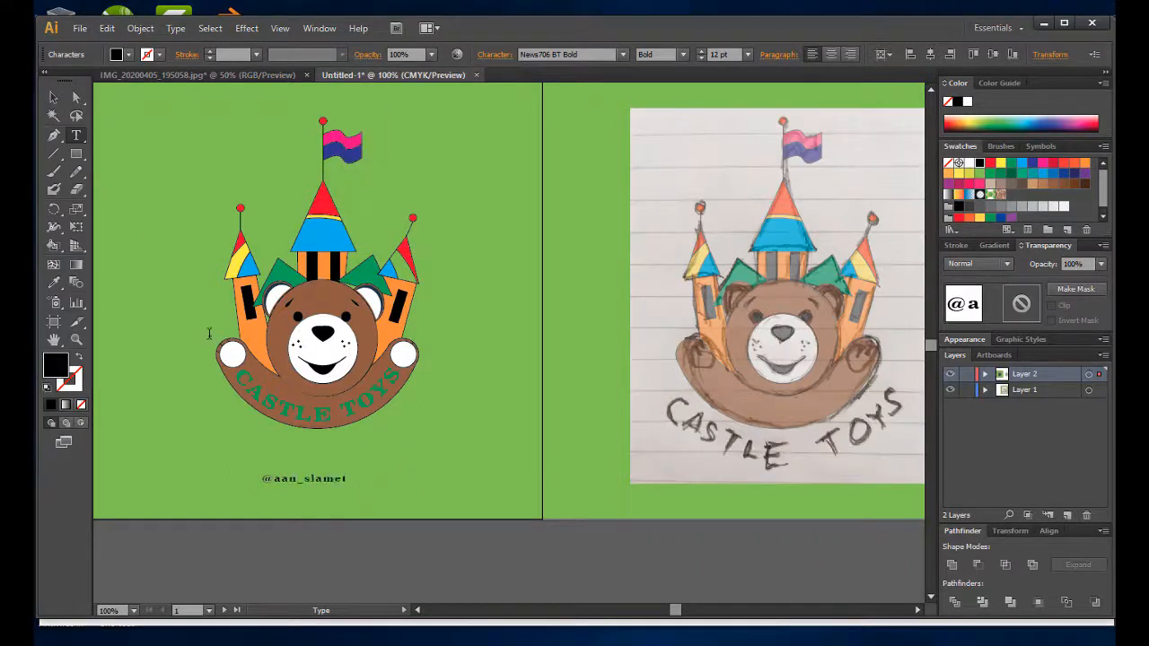
key(Escape)
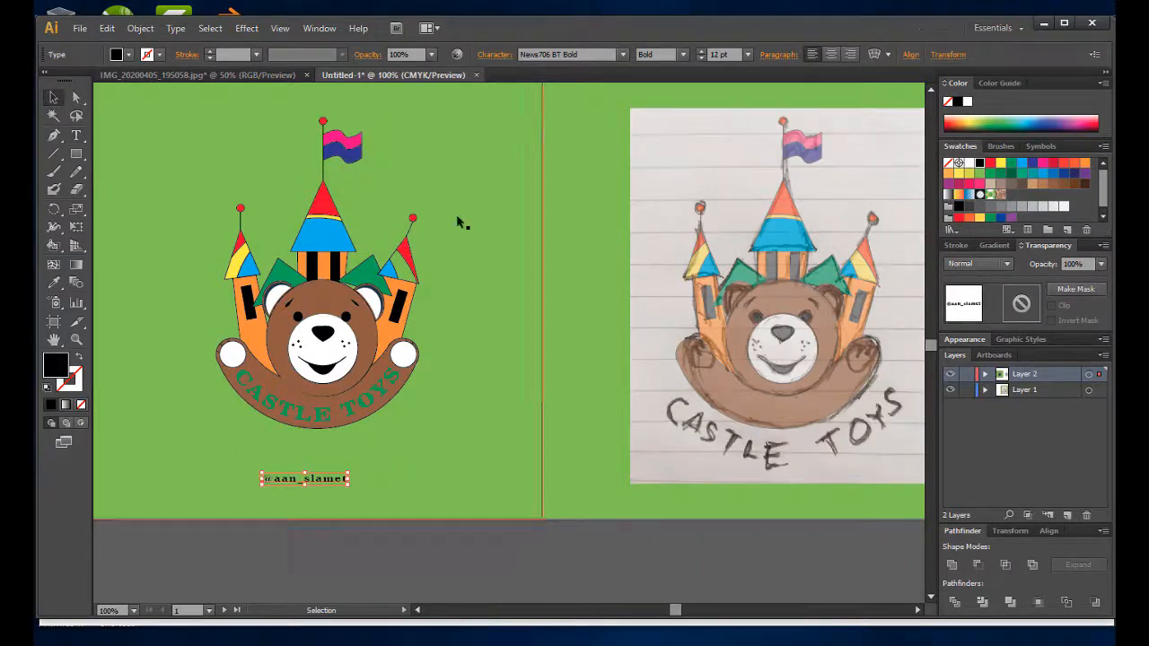
Group all the castle, bear and lettering artwork of the logo, leaving out the green background and the handle.
scroll(461, 224, up, 2)
key(ctrl+a)
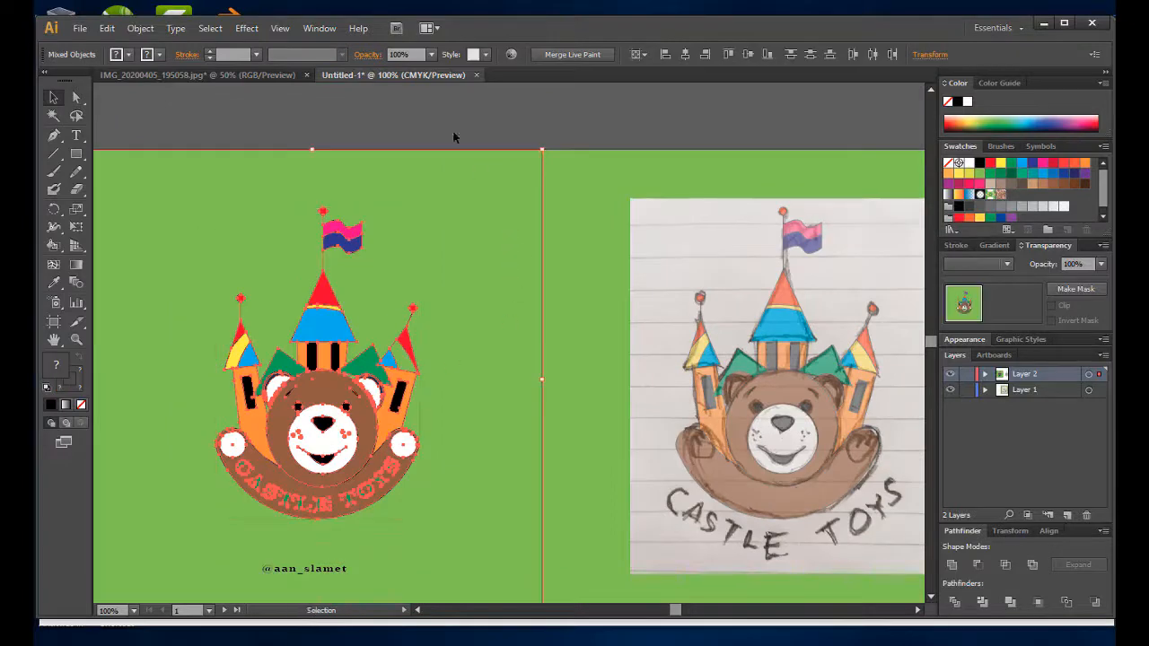
click(492, 311)
key(ctrl+a)
shift+click(509, 184)
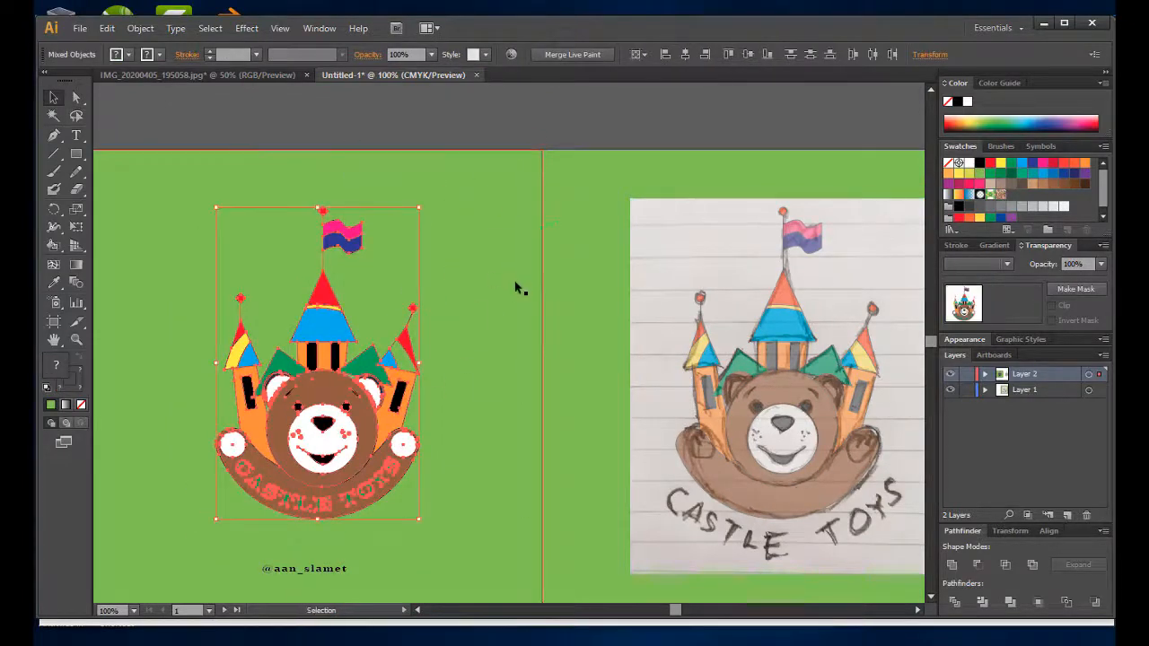
click(141, 28)
click(223, 83)
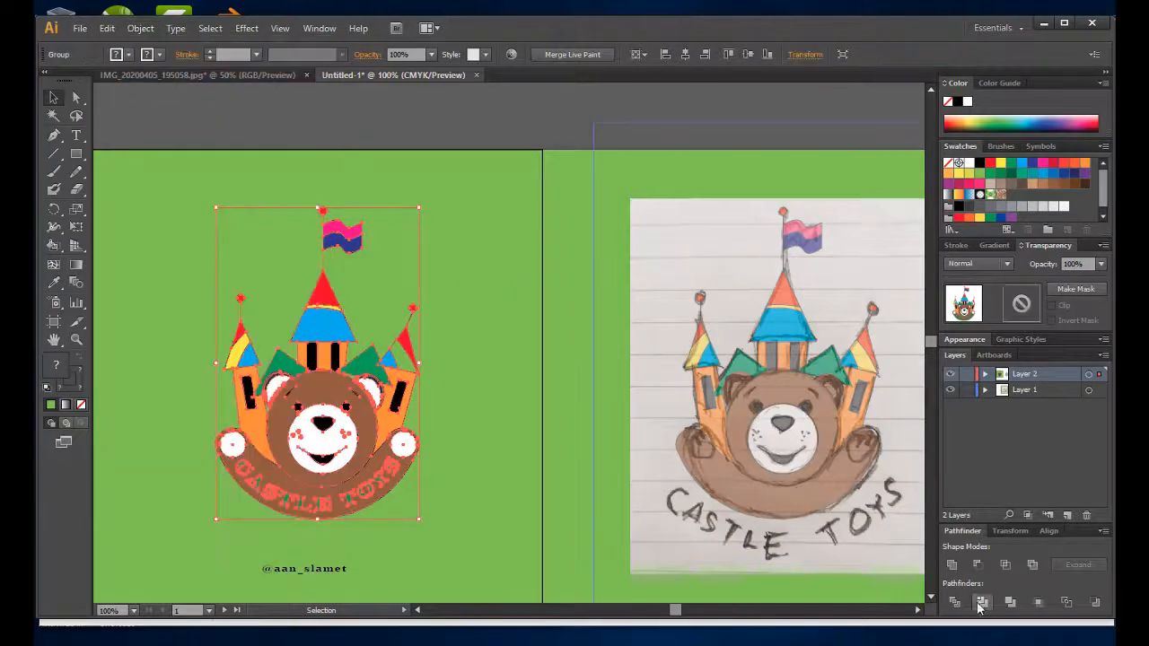
Centre the grouped logo and the handle text horizontally on the artboard.
click(1050, 532)
click(1089, 602)
click(1060, 584)
click(979, 518)
click(344, 570)
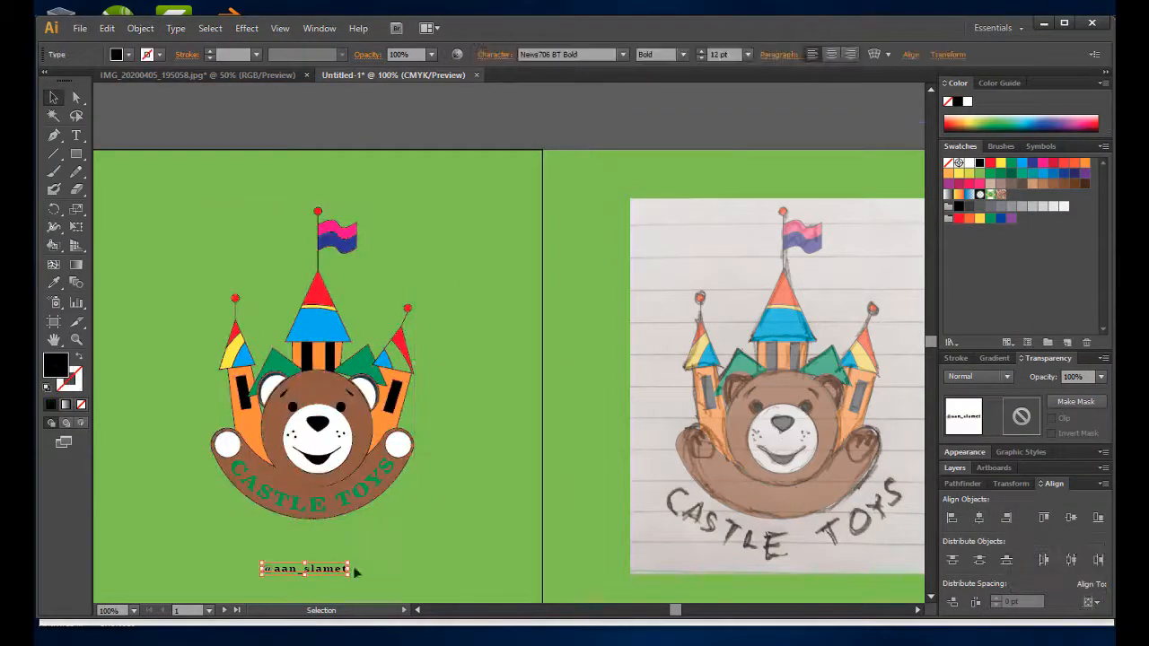
click(979, 518)
click(629, 141)
Enlarge the grouped logo proportionally around its centre so that it fills more of its green background.
scroll(386, 368, down, 1)
click(386, 368)
scroll(386, 368, up, 1)
drag(422, 526, 451, 551)
click(539, 117)
scroll(476, 355, down, 1)
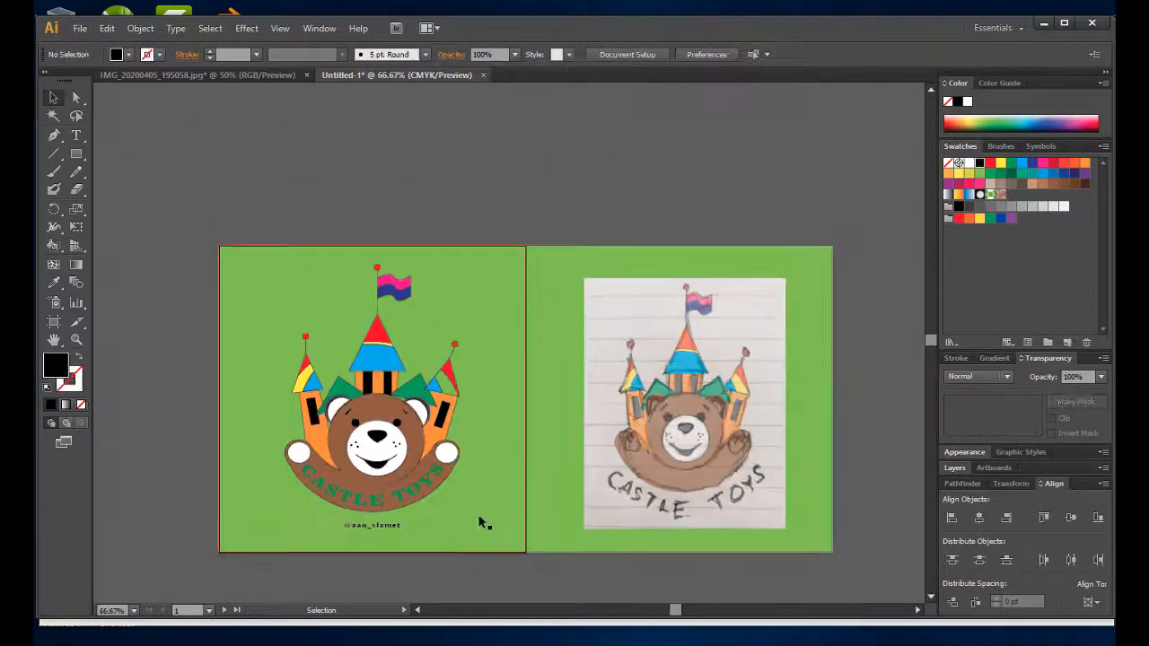
Stretch the grouped logo slightly upward so that its flagpole reaches close to the top edge of the artboard.
scroll(488, 469, up, 1)
scroll(488, 470, down, 1)
scroll(565, 431, down, 2)
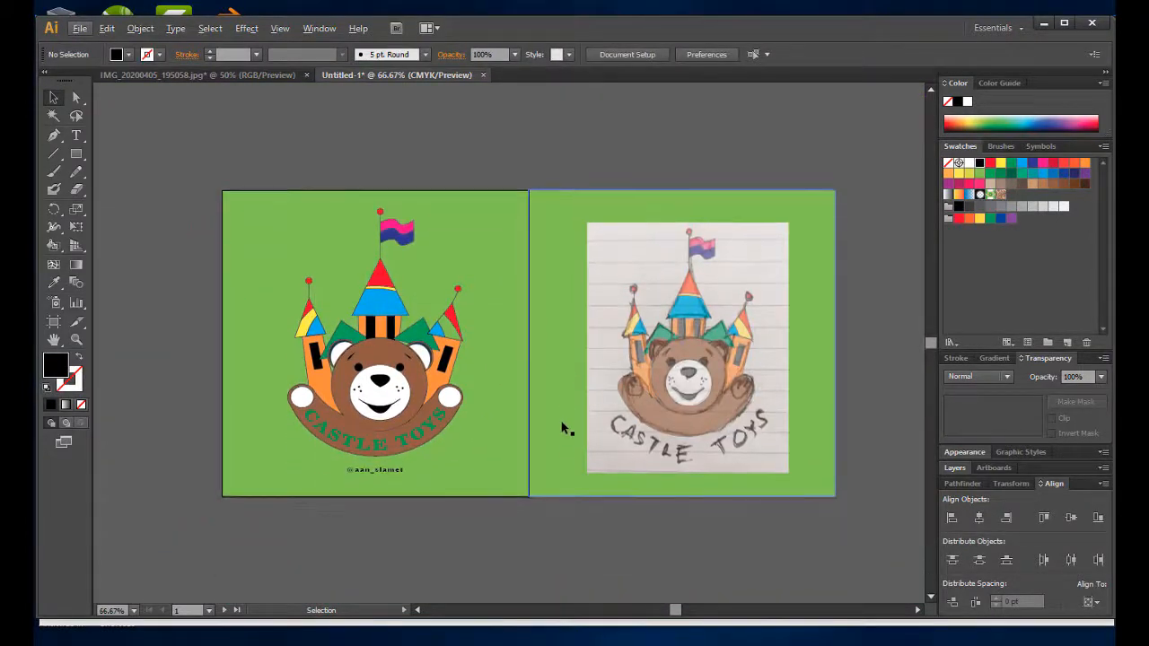
scroll(870, 311, down, 1)
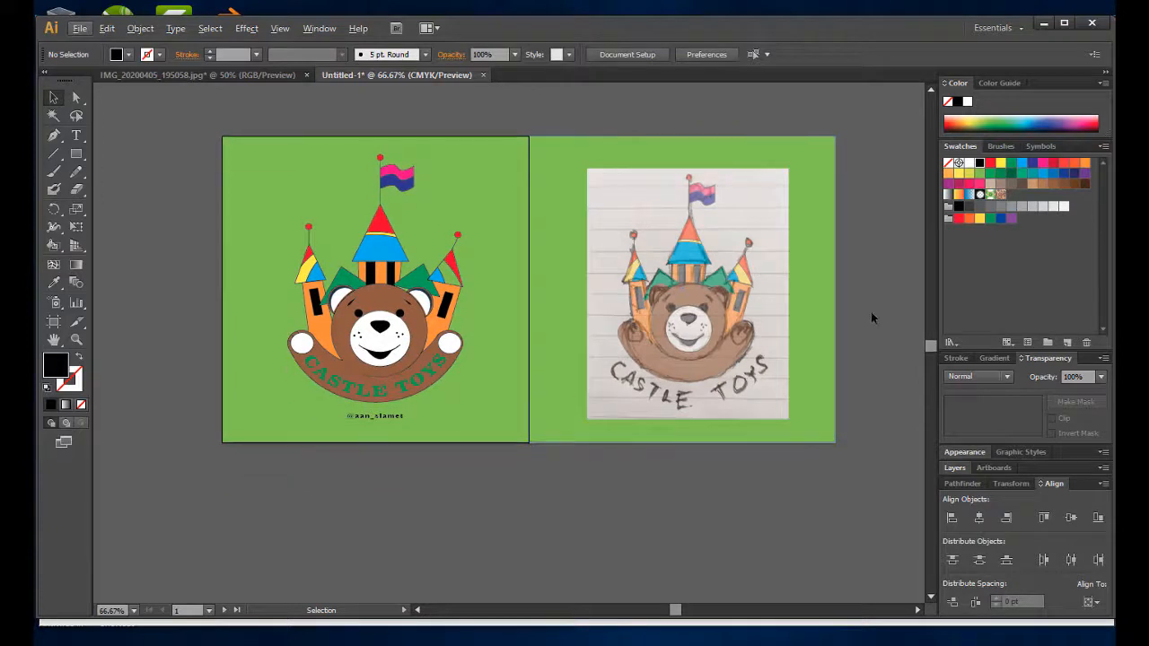
click(419, 337)
drag(377, 154, 377, 141)
click(531, 113)
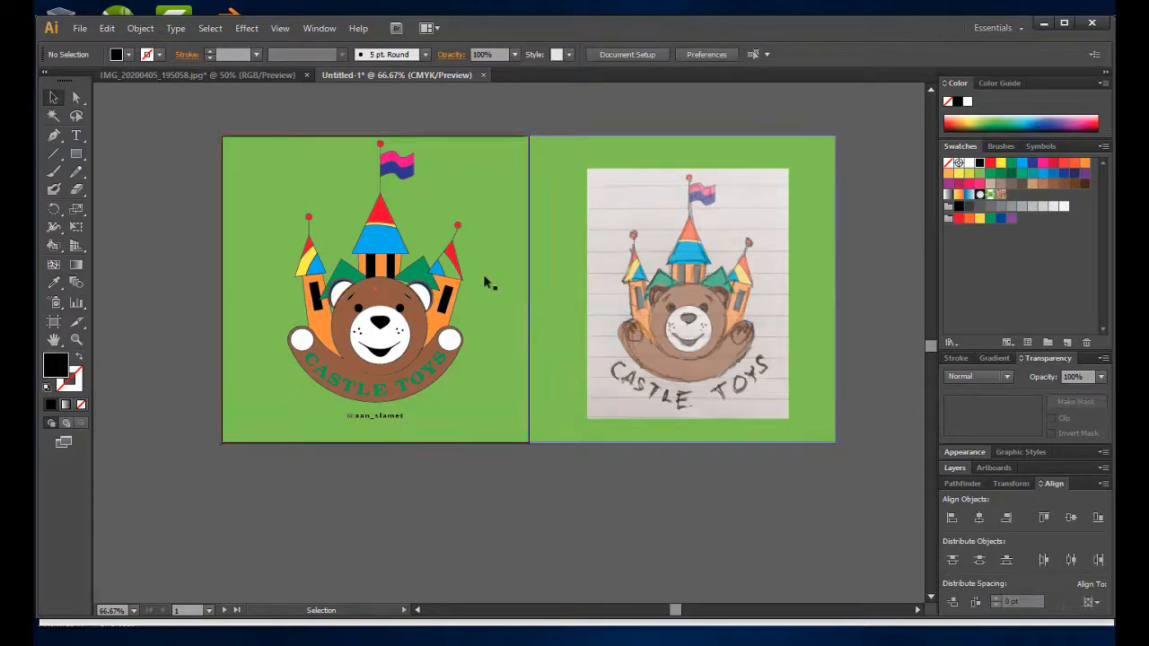
Save the document as the Adobe Illustrator file Castle Toys in the Prakteknya folder.
click(81, 29)
click(108, 165)
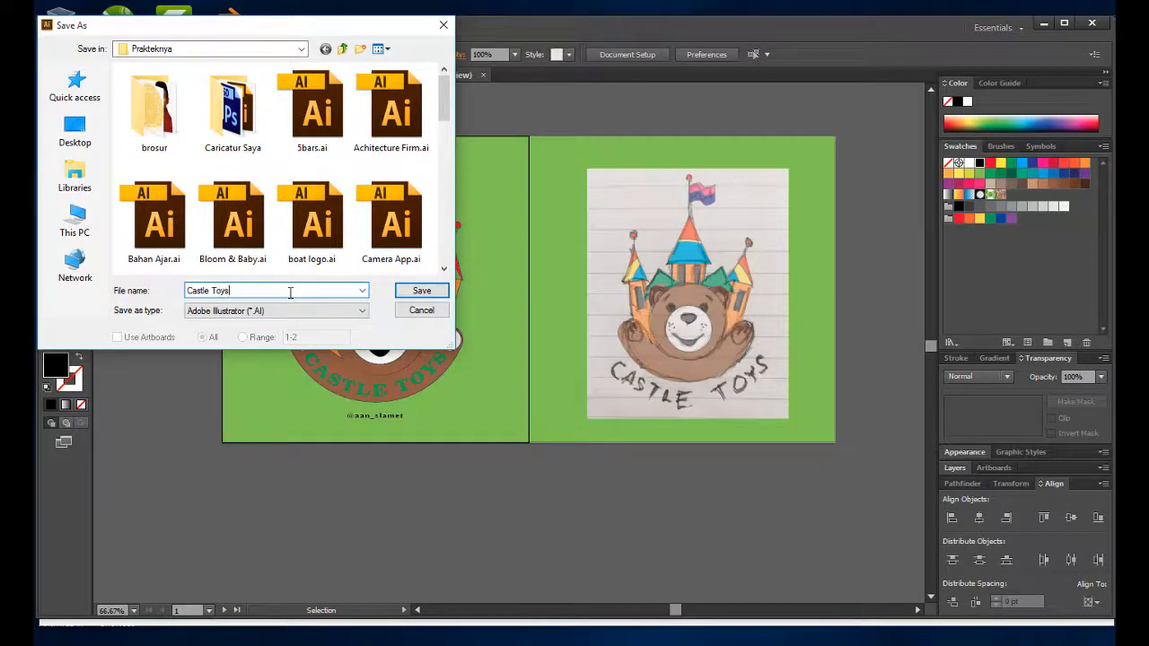
click(446, 292)
click(633, 540)
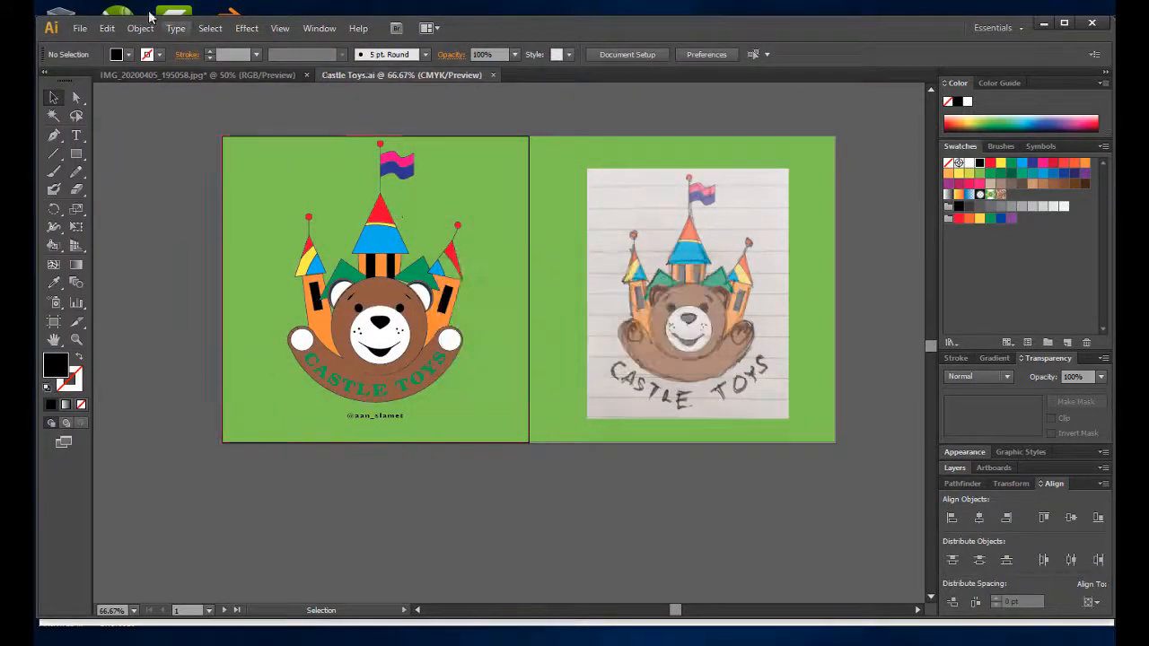
Export the artwork as the PNG file Castle Toys in the Prakteknya folder, using the artboards.
click(79, 28)
click(125, 305)
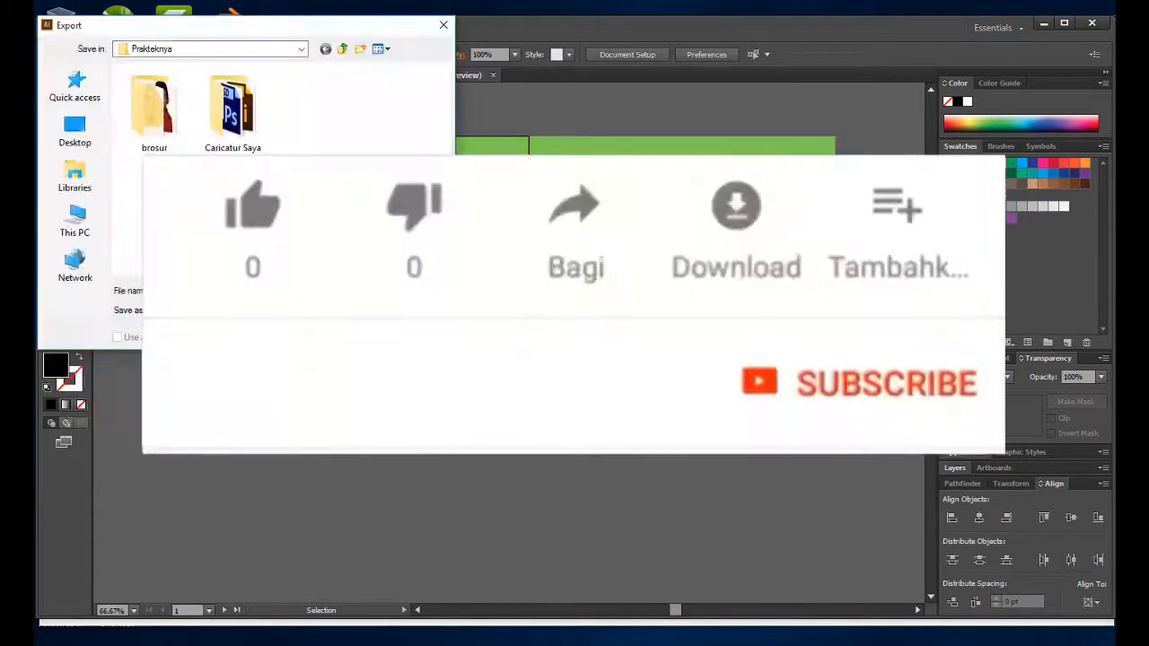
click(117, 337)
click(413, 290)
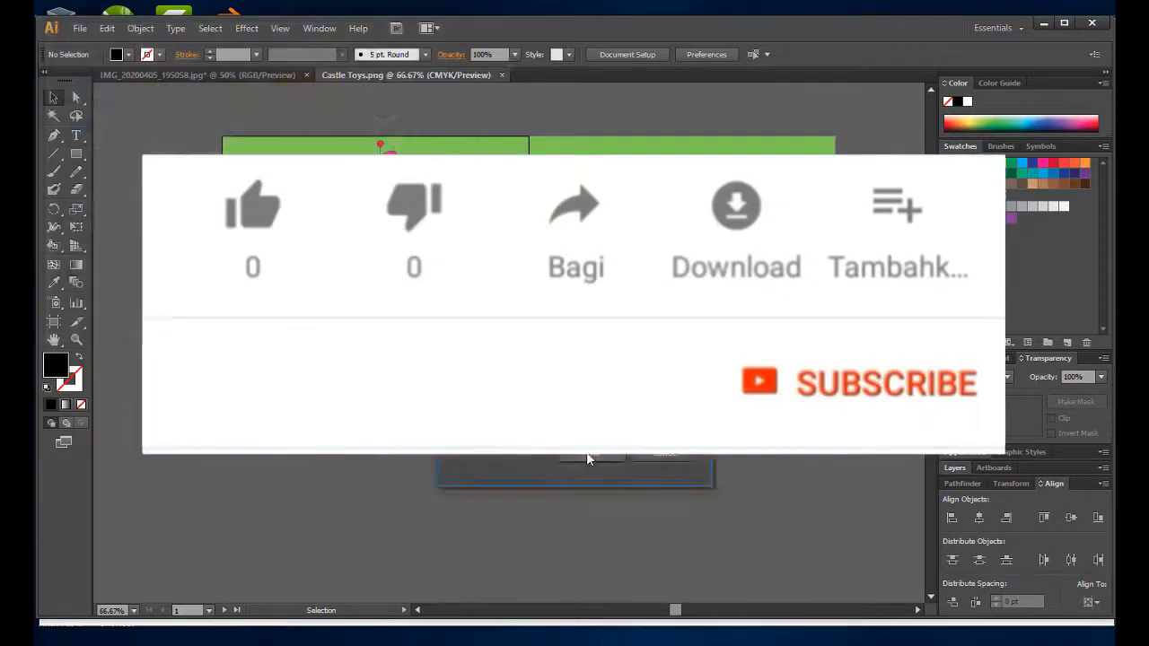